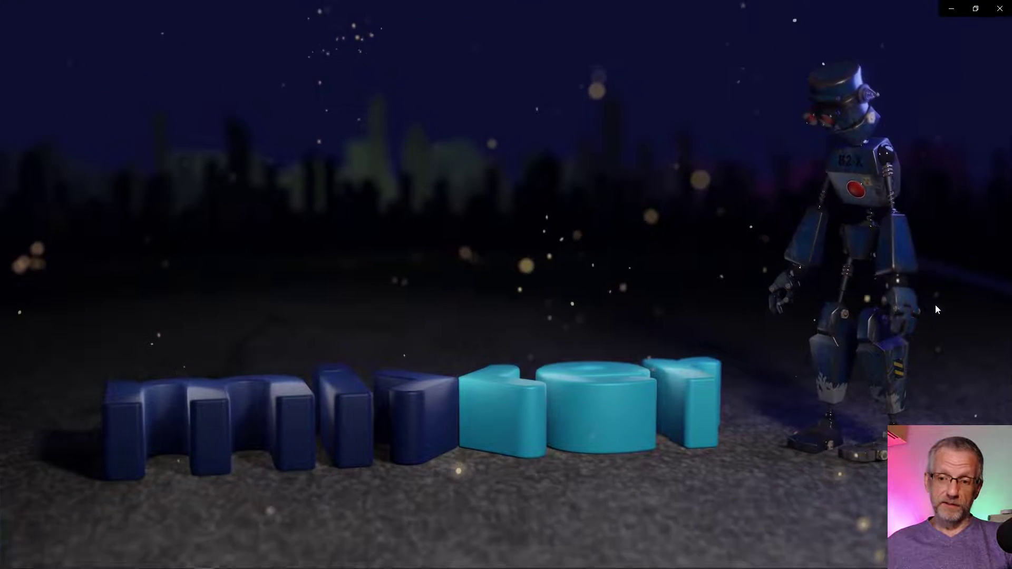
- Close the robot video and play the Quad Bokeh Loop v1.mp4 example from the desktop, closing it when finished
left_click(999, 8)
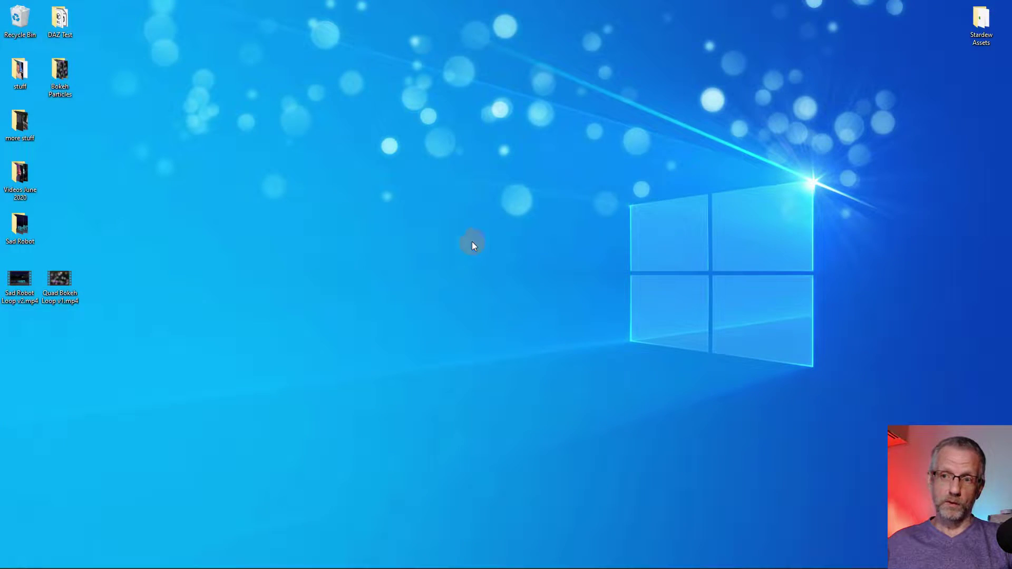
double_click(59, 279)
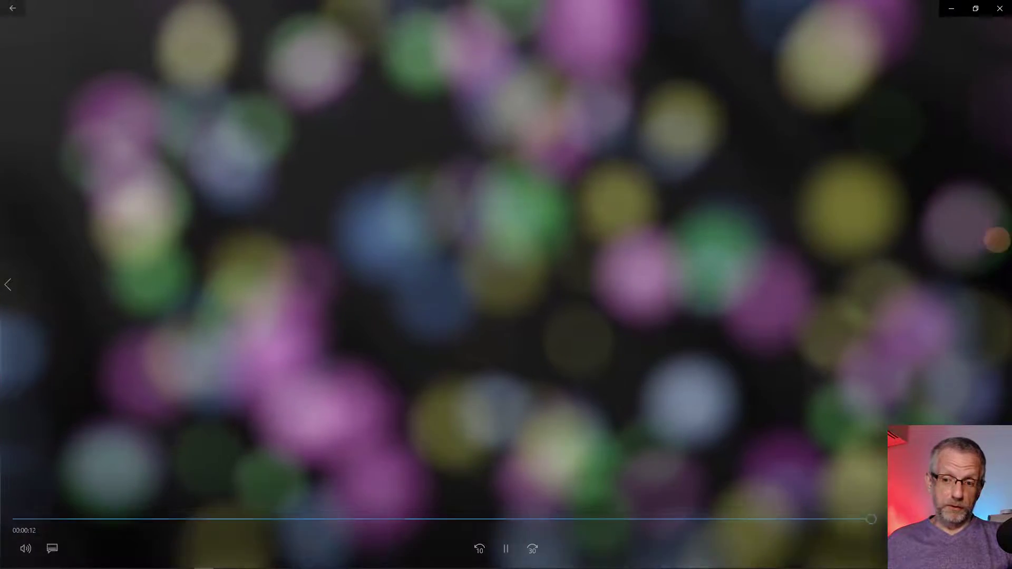
left_click(1004, 10)
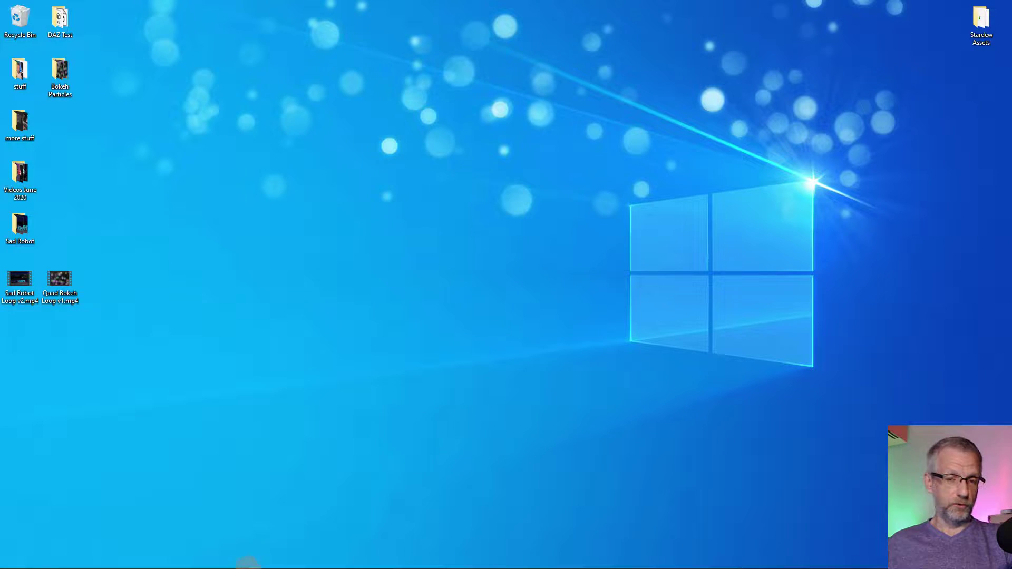
- Switch to Blender, dismiss the splash screen and toggle its window to fullscreen
mouse_move(236, 568)
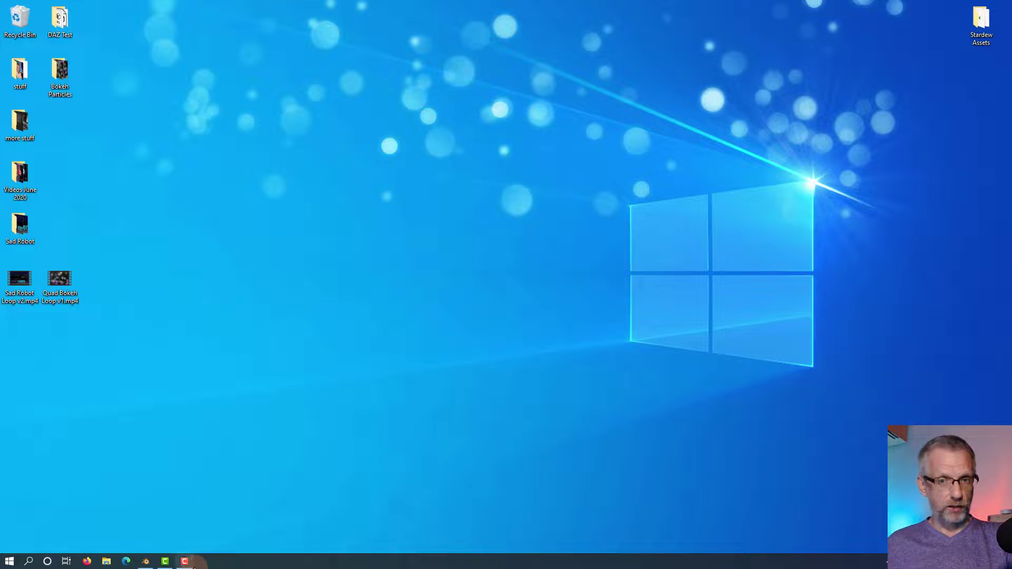
left_click(152, 563)
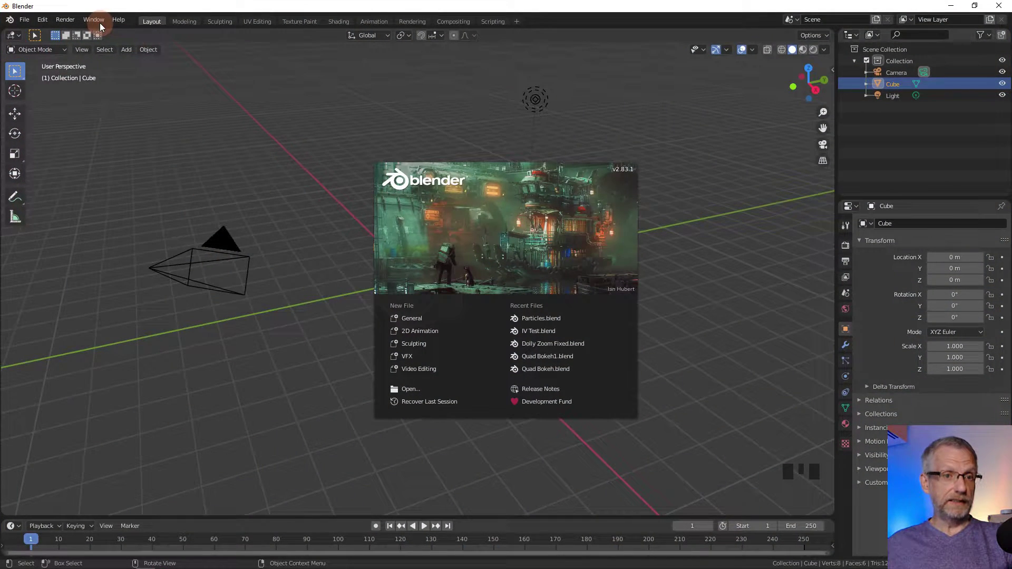
left_click(100, 23)
left_click(104, 24)
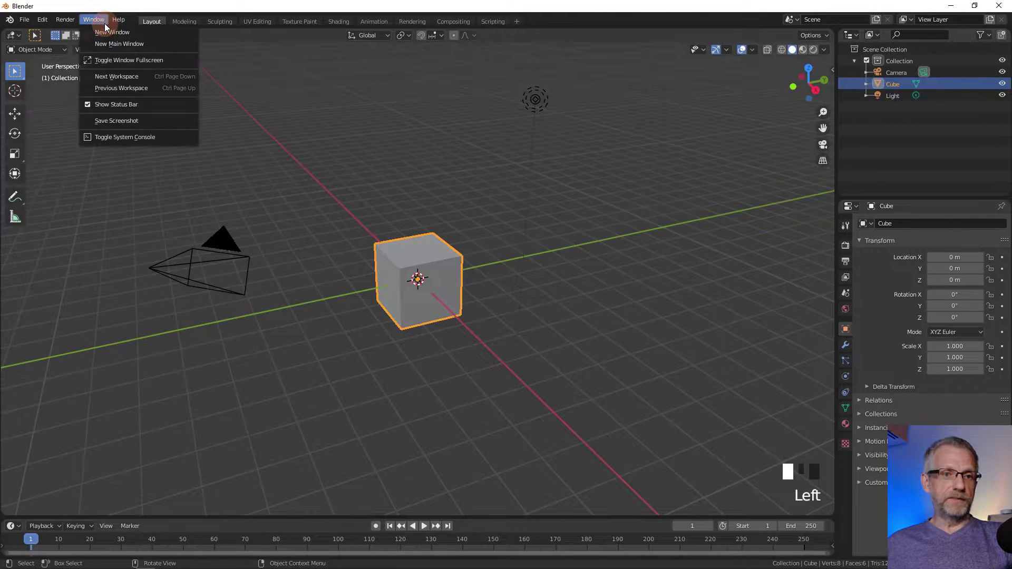
left_click(109, 59)
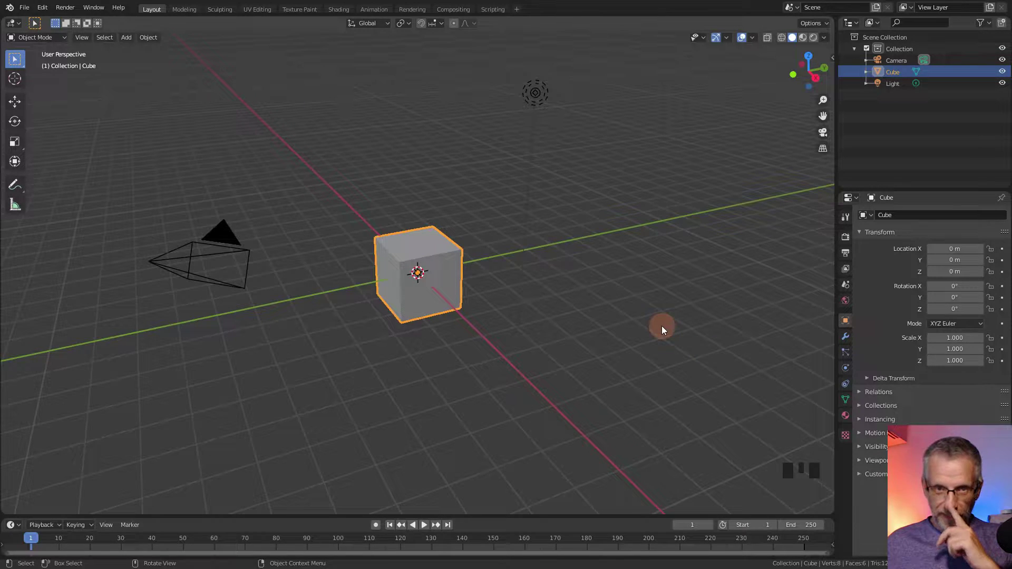
- Move the default cube up 1 m along the Z axis
scroll(580, 294, "up", 3)
middle_click_drag(580, 294, 562, 265)
scroll(562, 265, "up", 2)
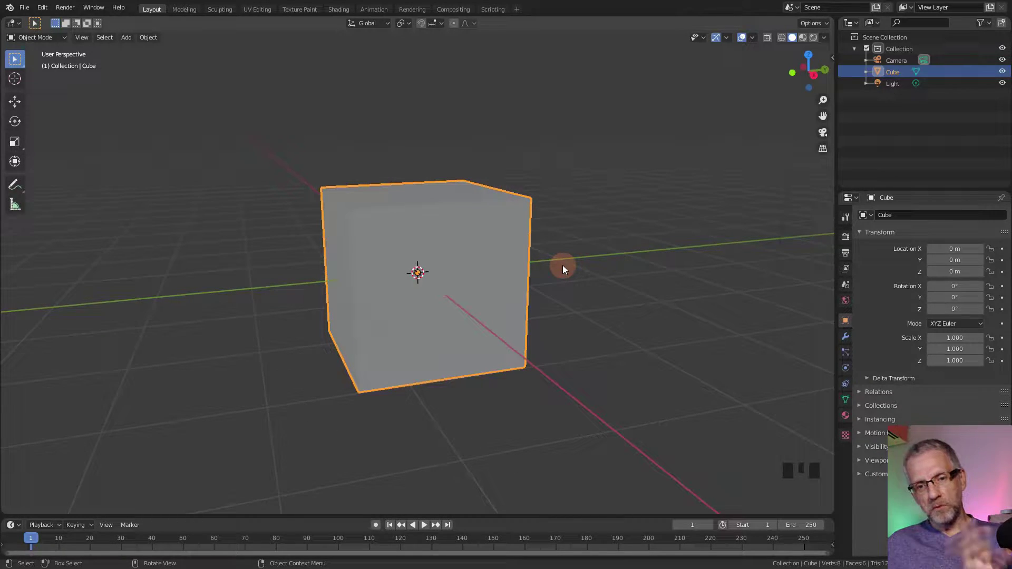
key("g")
key("z")
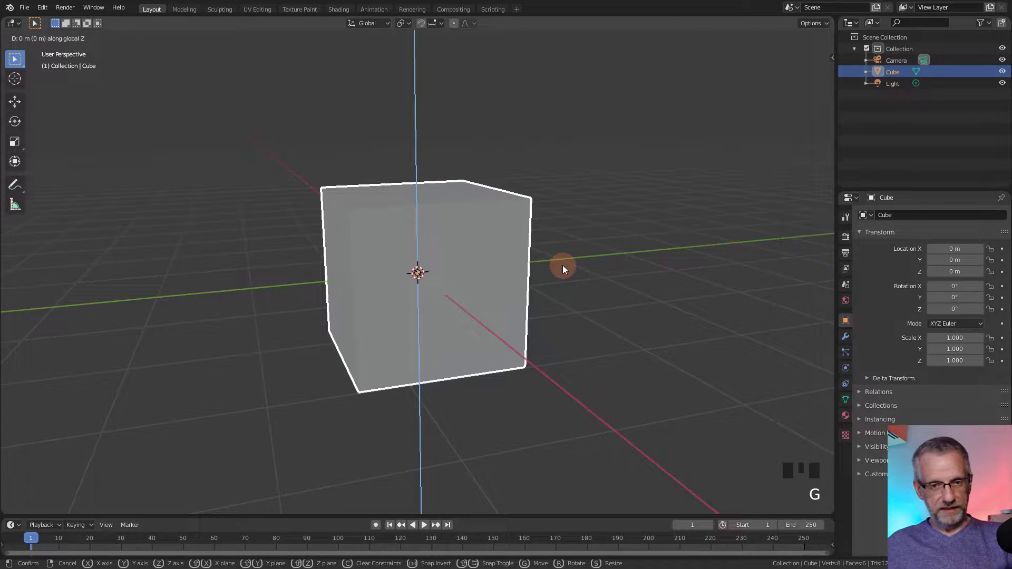
key("1")
key("Return")
middle_click_drag(562, 264, 553, 331)
scroll(549, 329, "up", 2)
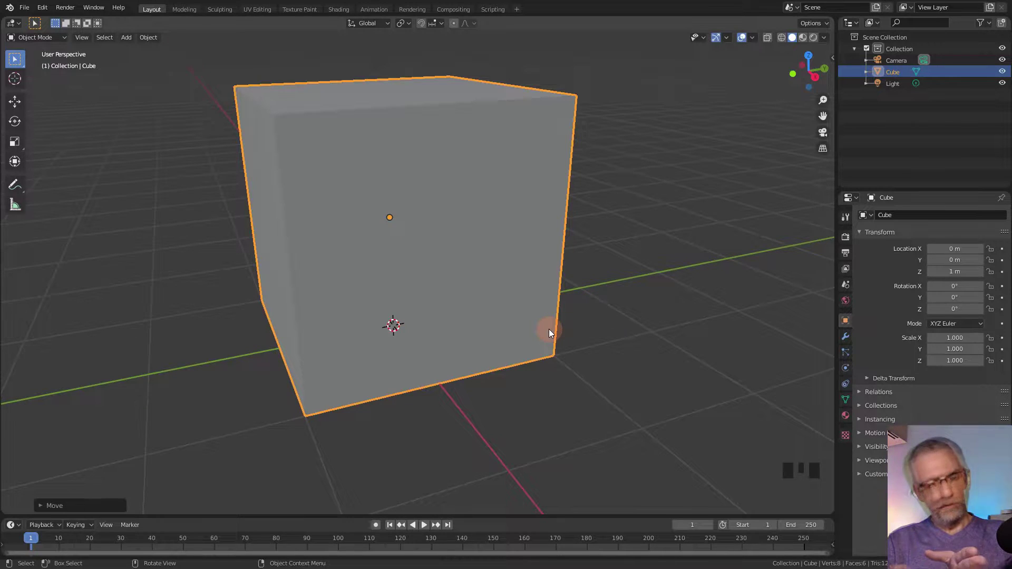
scroll(549, 329, "up", 1)
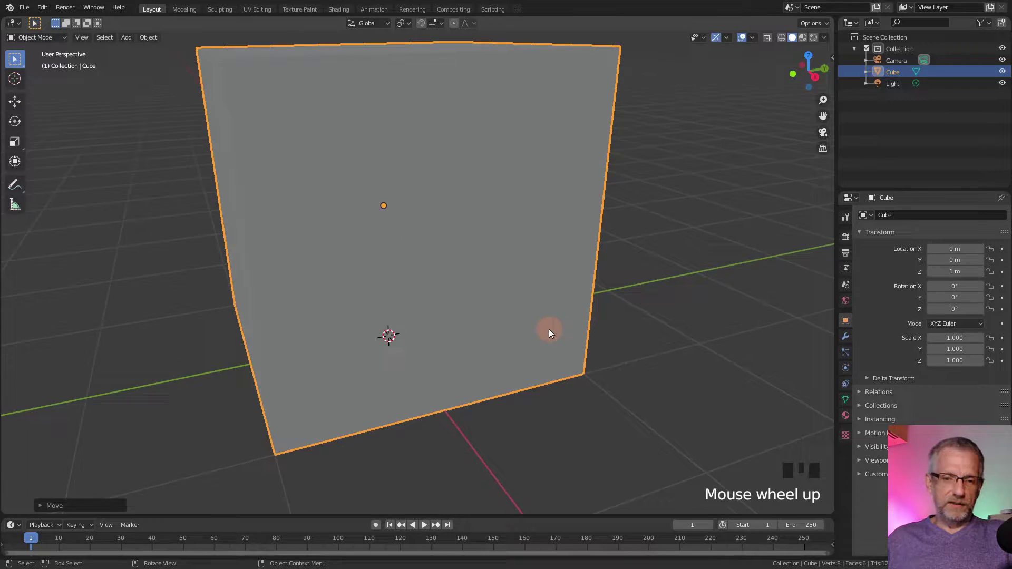
- Stretch the cube along the Y axis to a scale of about 2.12
scroll(549, 329, "down", 3)
middle_click_drag(549, 329, 524, 368)
scroll(514, 373, "down", 2)
scroll(513, 372, "down", 1)
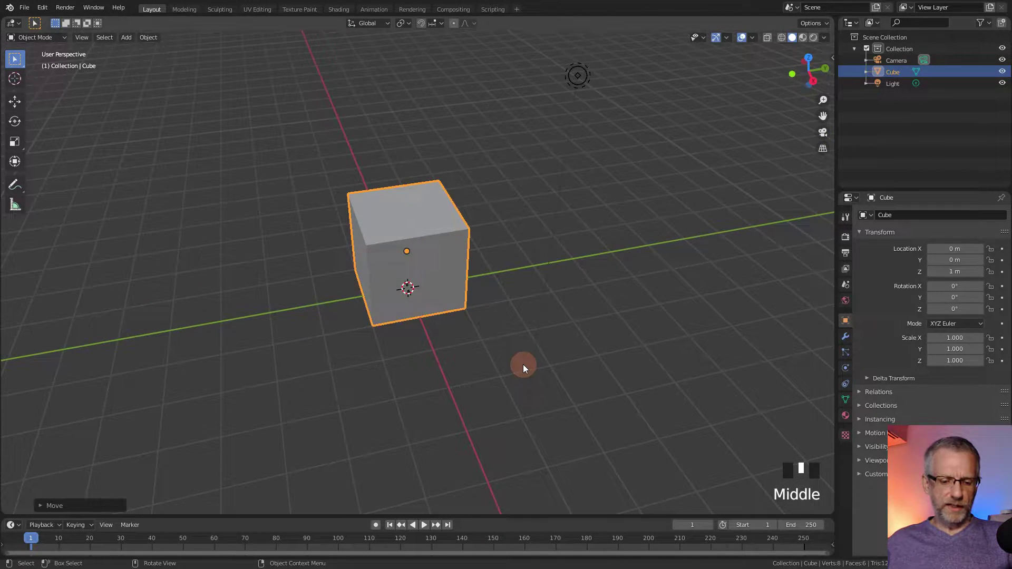
key("s")
key("y")
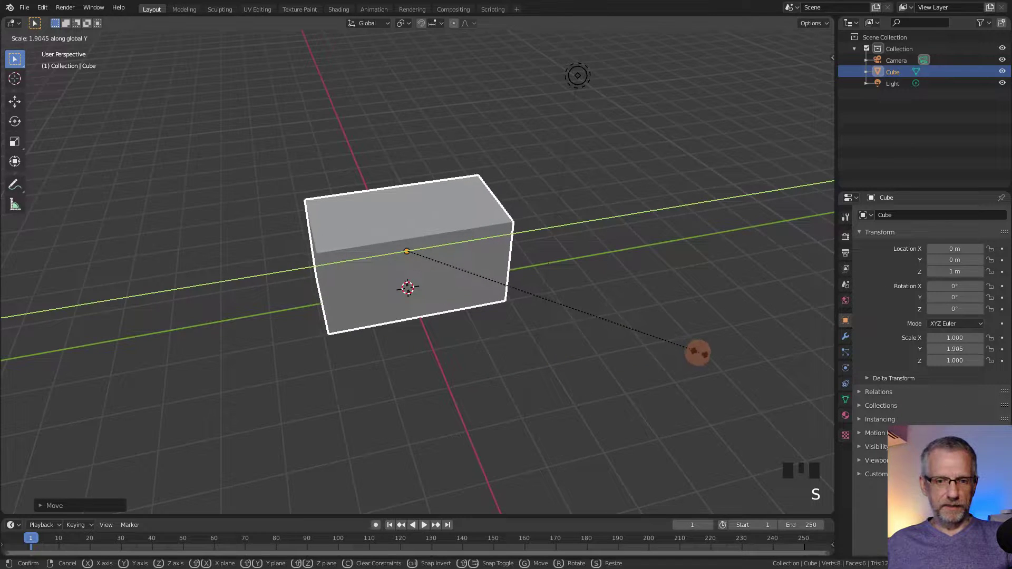
left_click(736, 352)
- Look through the scene camera and enable Lock Camera to View
middle_click_drag(659, 357, 628, 334)
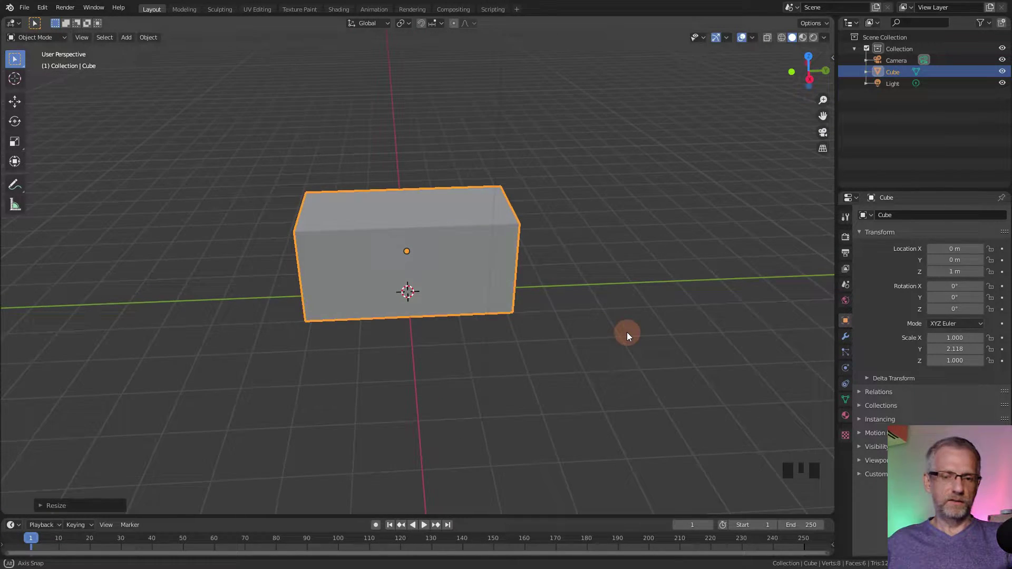
scroll(627, 334, "up", 2)
key("KP_0")
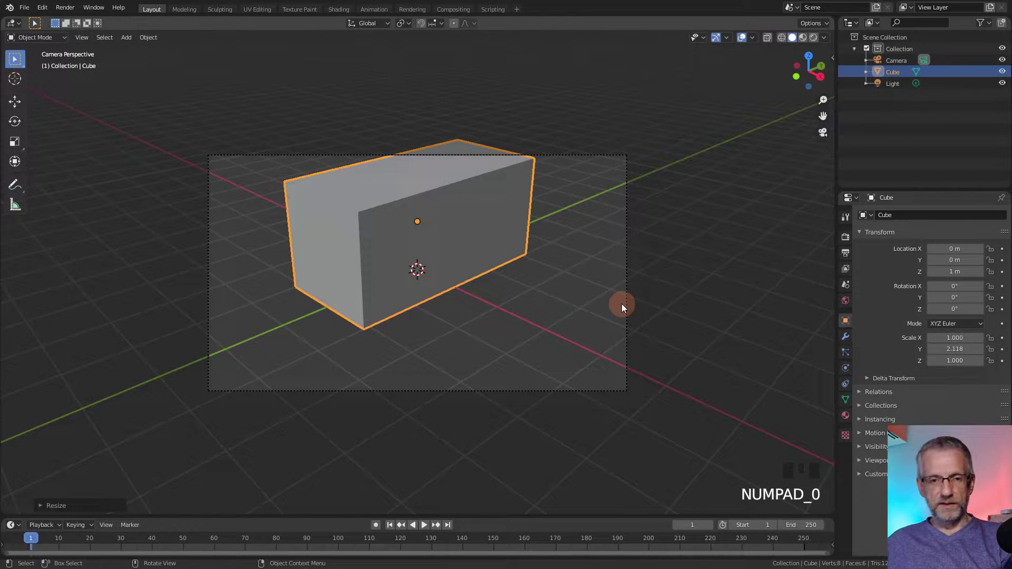
key("n")
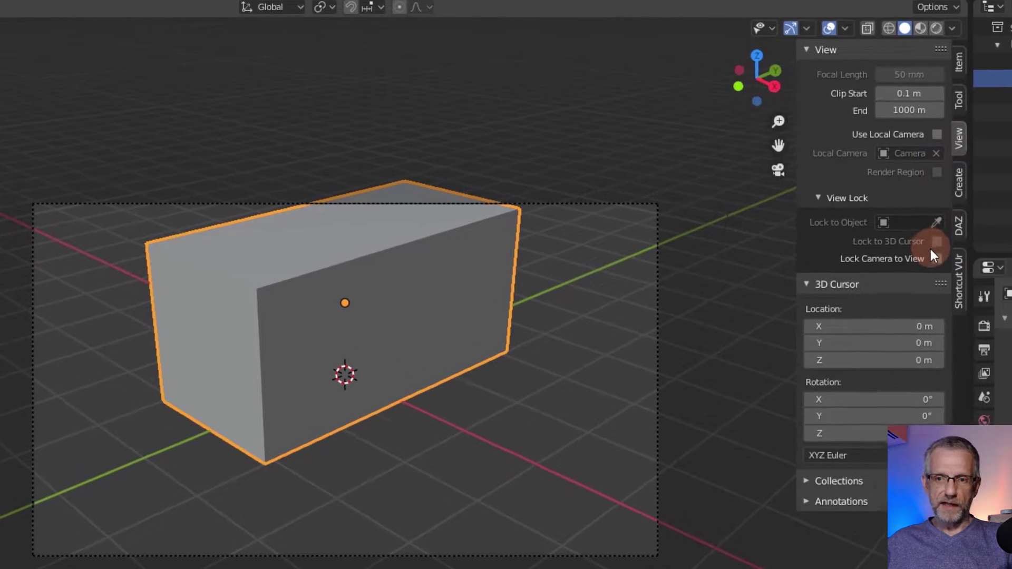
left_click(938, 260)
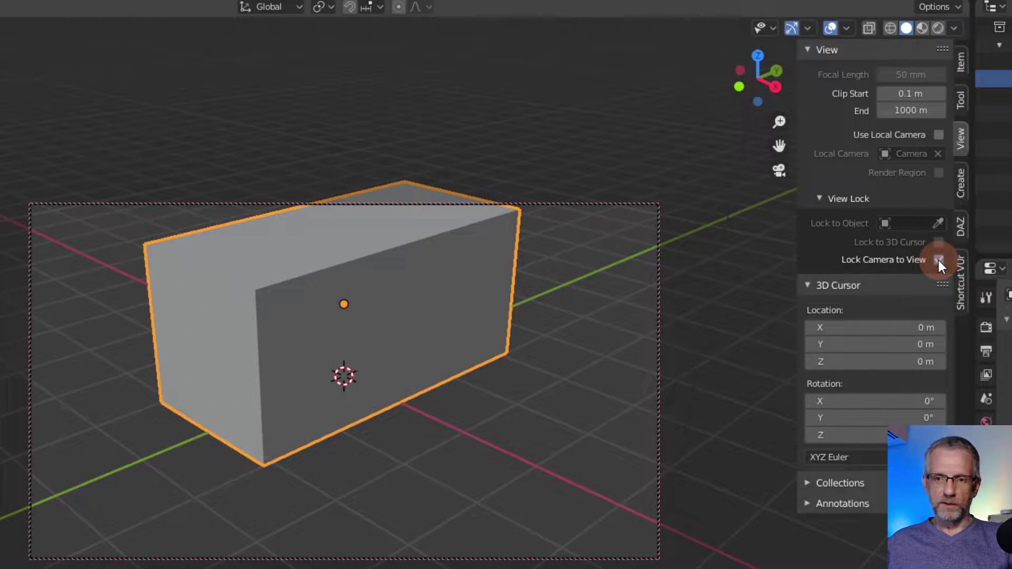
- Reframe the camera straight onto the box's long side so it fills the whole frame, and turn off Lock Camera to View
middle_click_drag(640, 333, 439, 277)
scroll(480, 300, "down", 4)
scroll(480, 300, "up", 7)
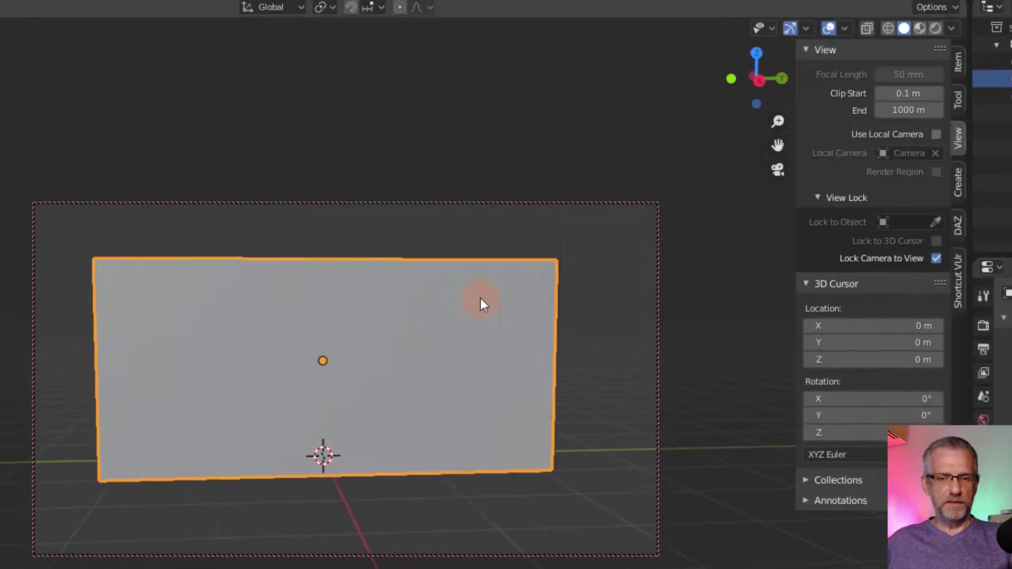
scroll(480, 299, "up", 9)
middle_click_drag(479, 205, 507, 231)
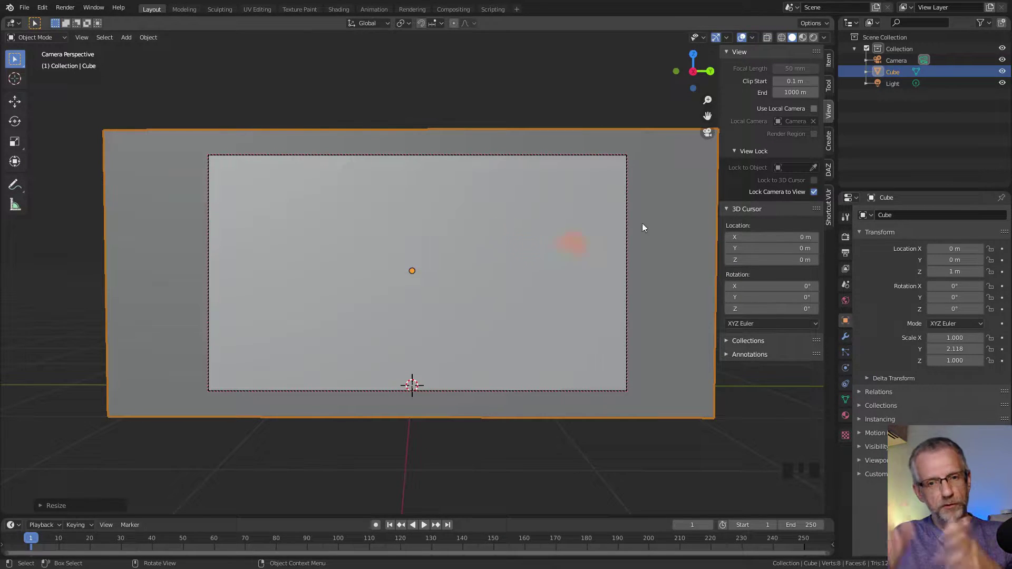
left_click(813, 192)
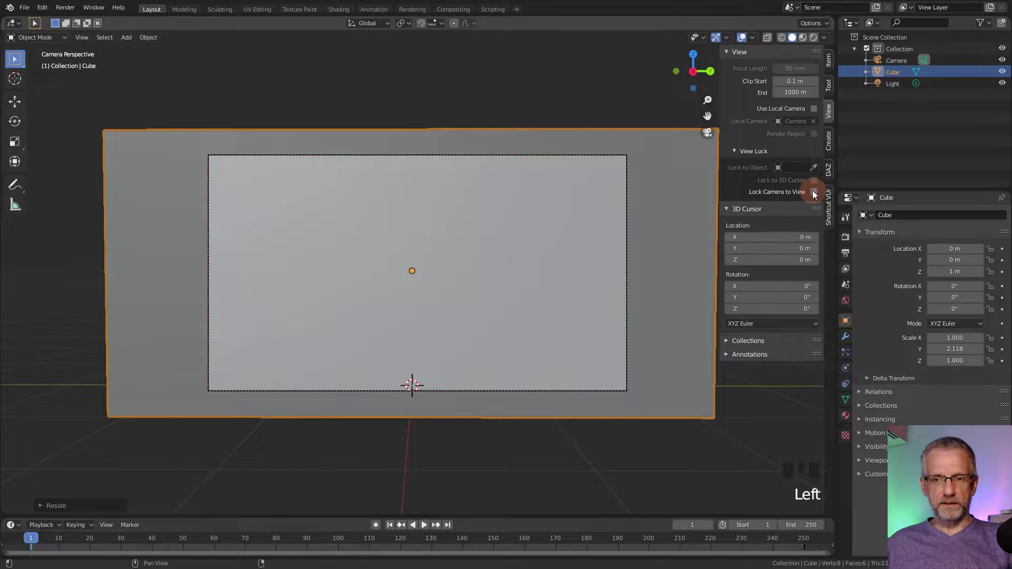
- Leave the camera view and move the light along the X axis to about 0.12 m, in line with the box
scroll(688, 203, "up", 2)
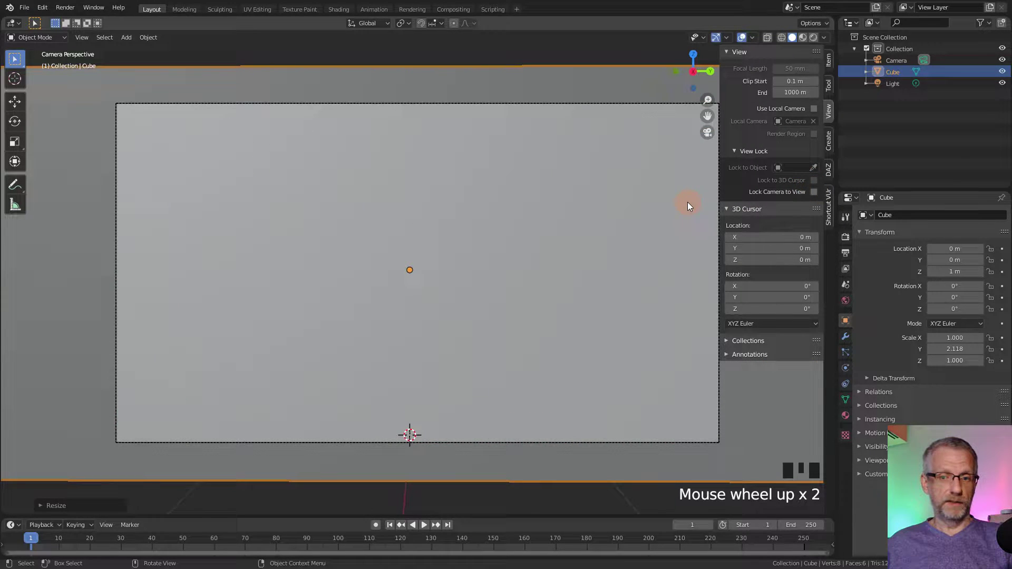
middle_click_drag(687, 204, 748, 265, "shift")
middle_click(624, 209)
scroll(748, 266, "down", 3)
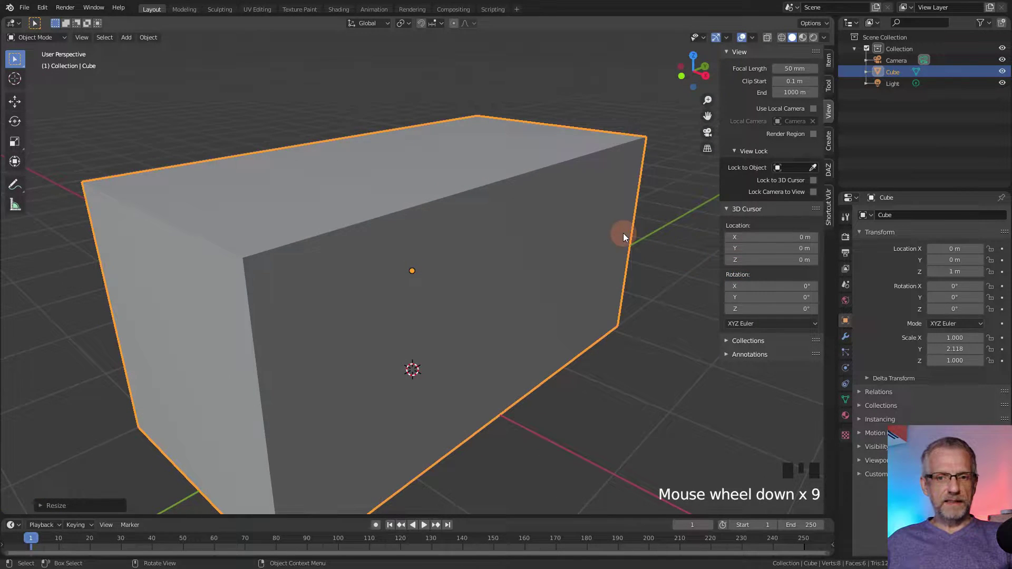
scroll(623, 233, "down", 7)
middle_click_drag(623, 233, 602, 278)
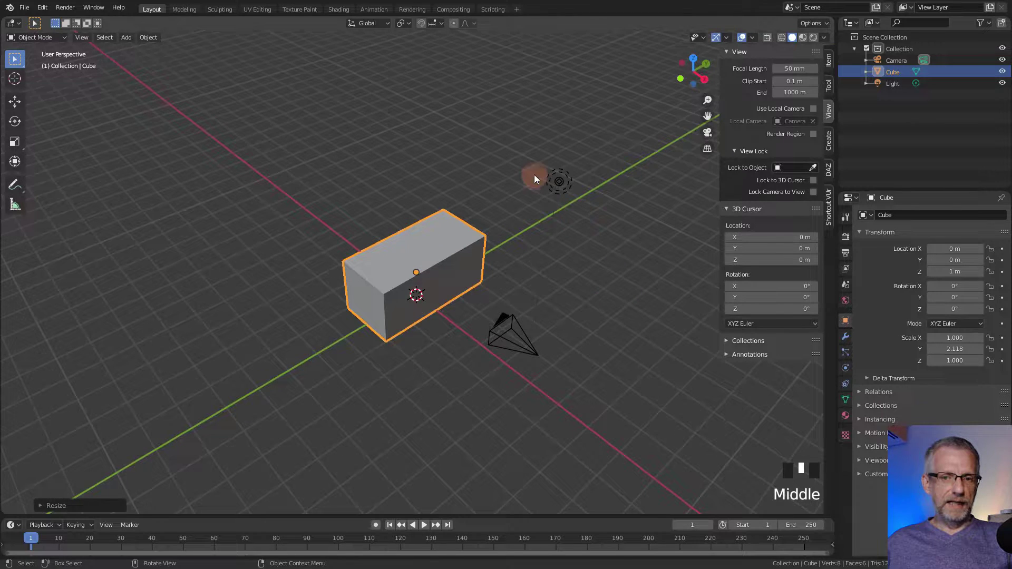
left_click(552, 185)
middle_click_drag(584, 209, 697, 223)
key("g")
key("x")
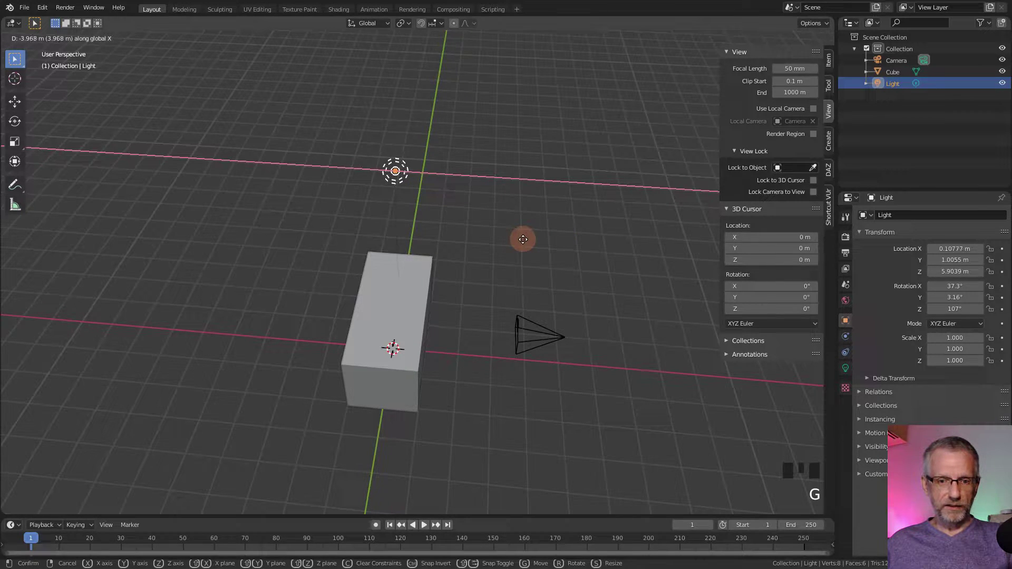
left_click(523, 238)
- Move the light along the Y axis to about -2.95 m, past the end of the box
middle_click_drag(523, 239, 359, 210)
key("g")
key("y")
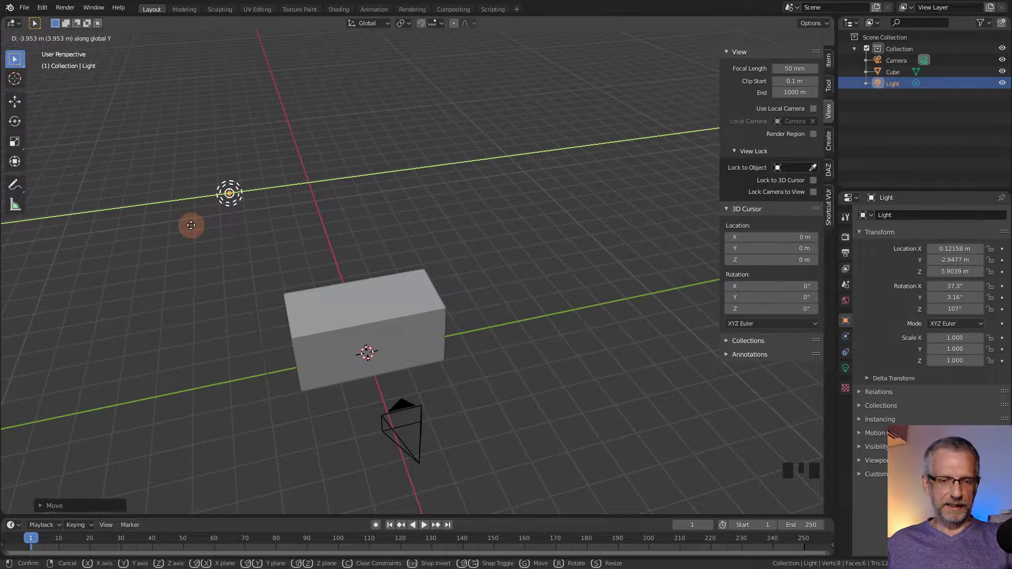
left_click(227, 221)
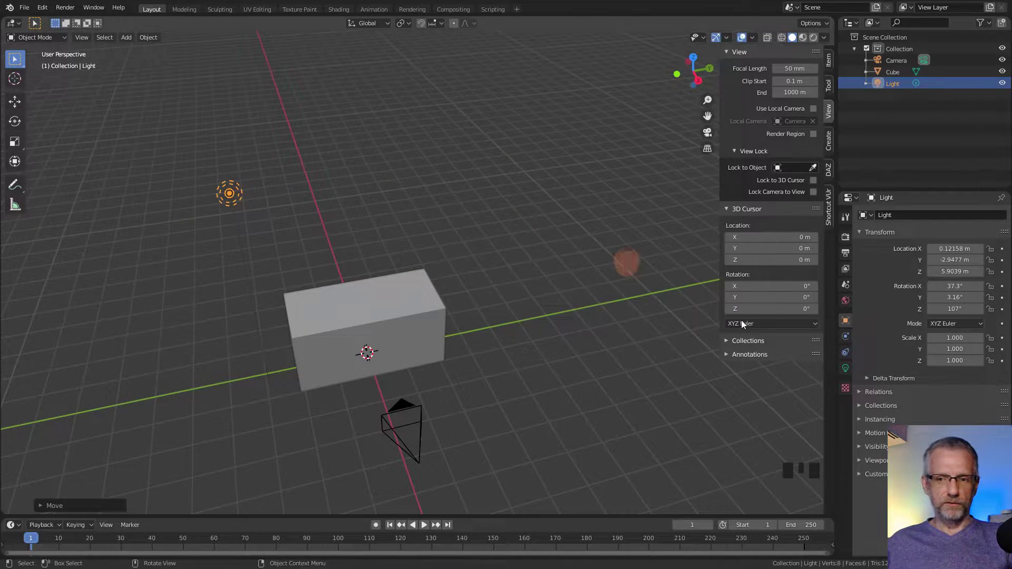
- Change the light's type to Spot and rotate it about -112.5° around the global Z axis towards the box
left_click(846, 368)
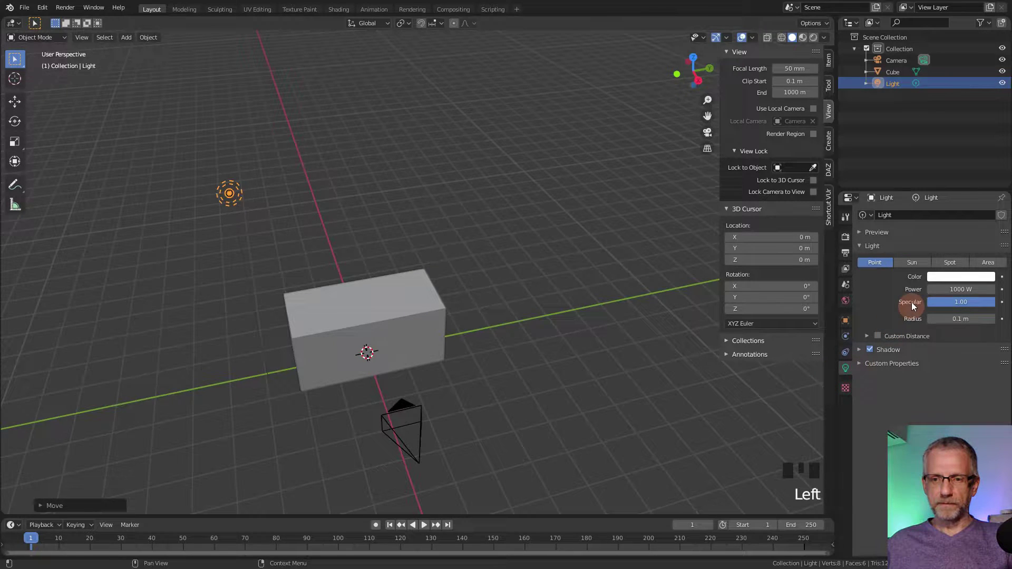
left_click(950, 262)
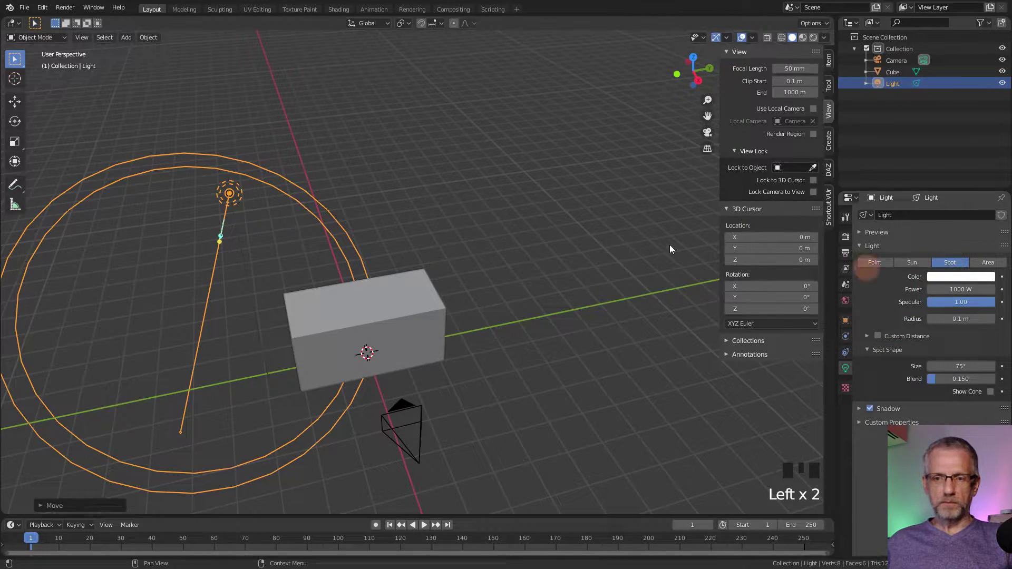
middle_click_drag(359, 269, 562, 335)
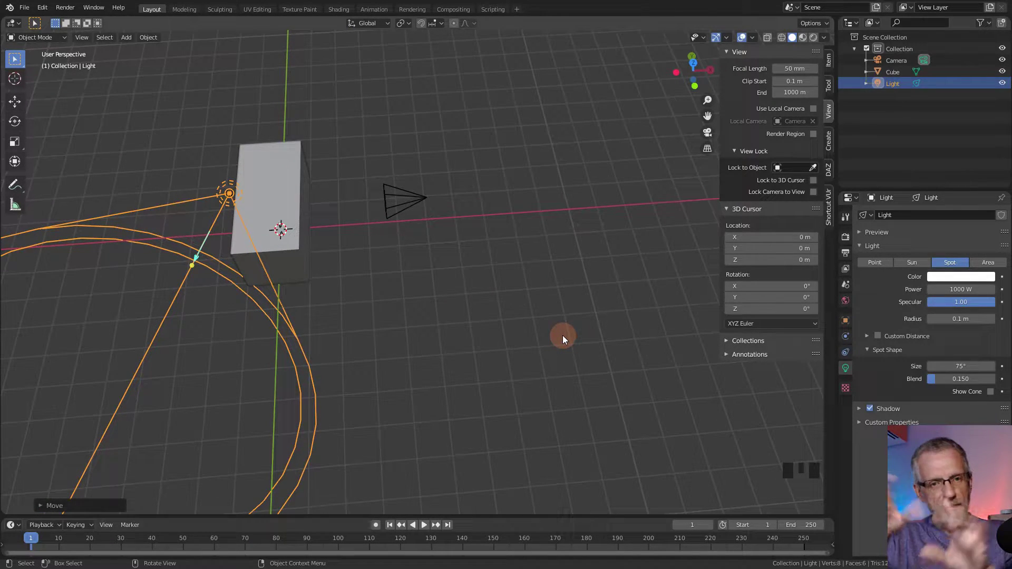
middle_click_drag(495, 330, 572, 356, "shift")
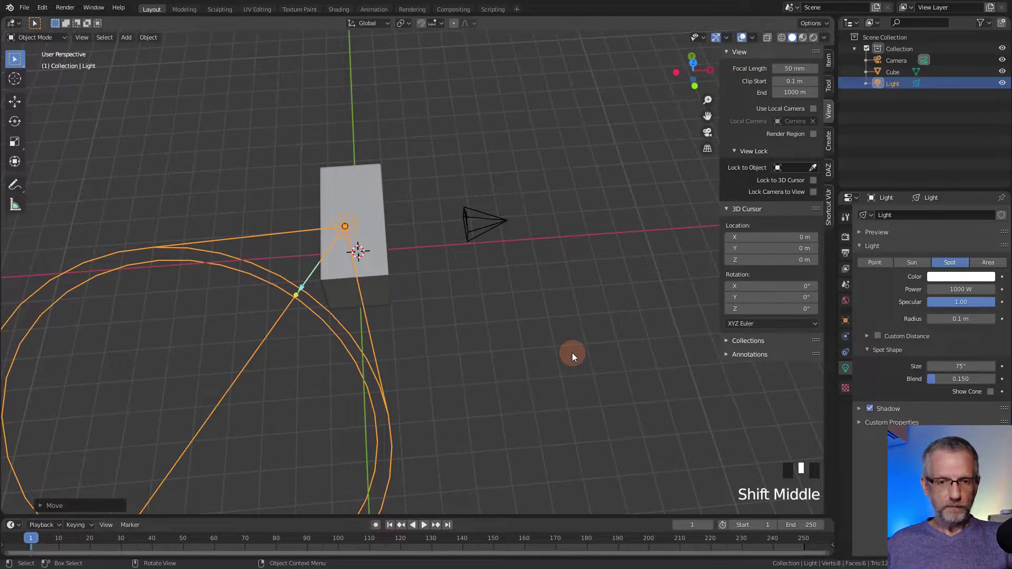
key("r")
key("z")
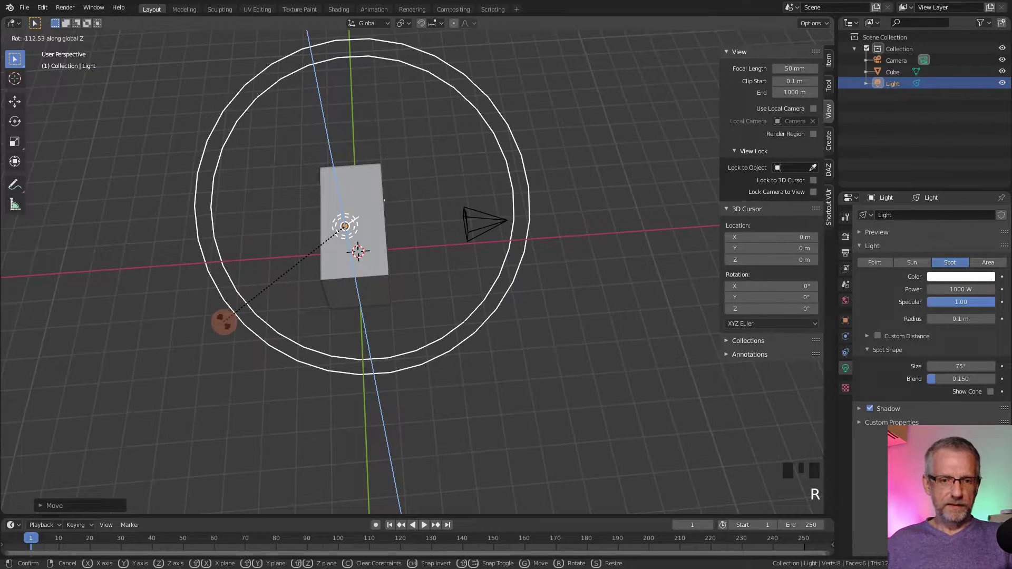
left_click(224, 320)
- Move the spot light further away from the box along negative Y and narrow its spot size to about 31.6°
middle_click_drag(312, 321, 823, 196)
scroll(415, 237, "down", 2)
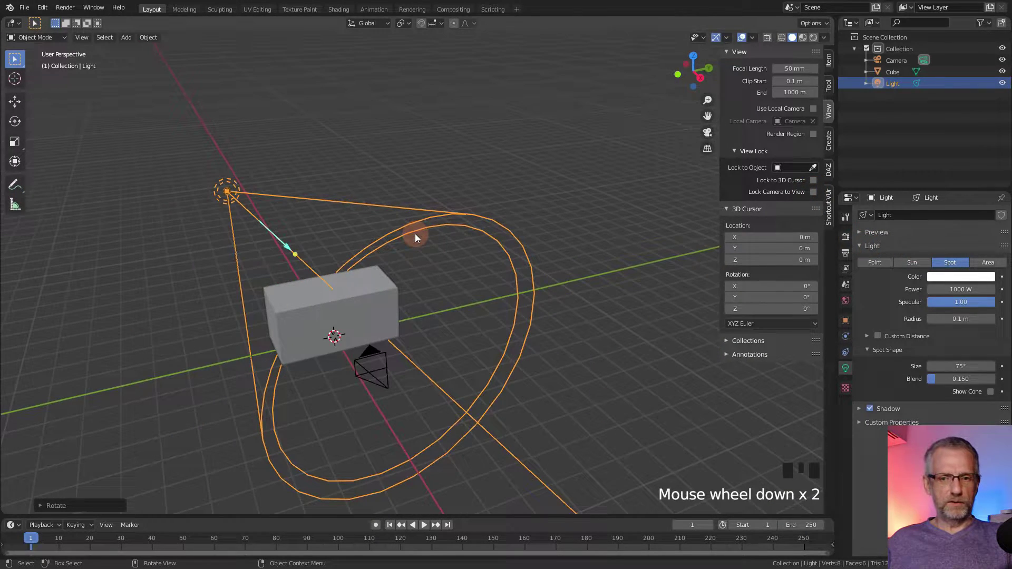
key("g")
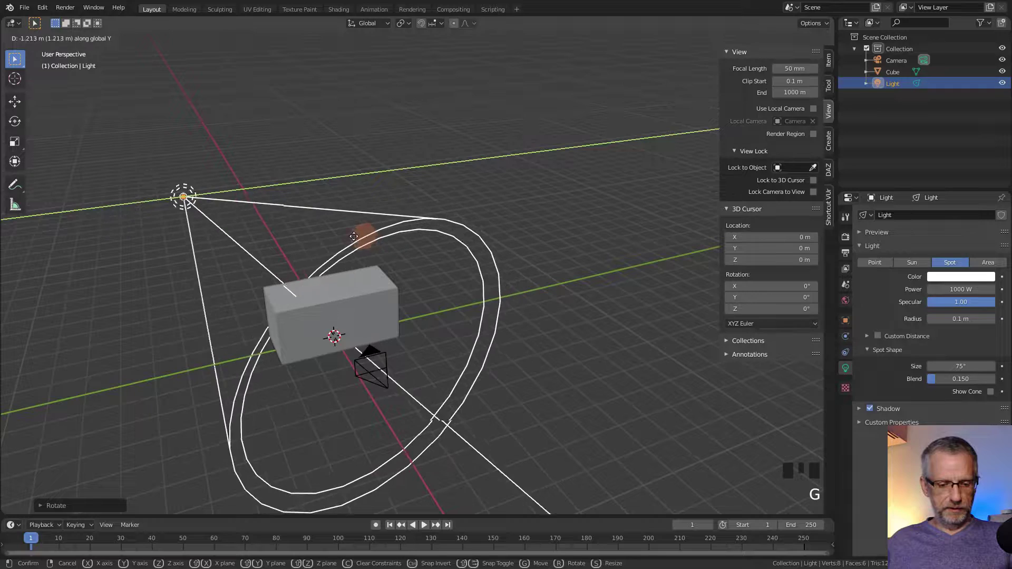
left_click(335, 244)
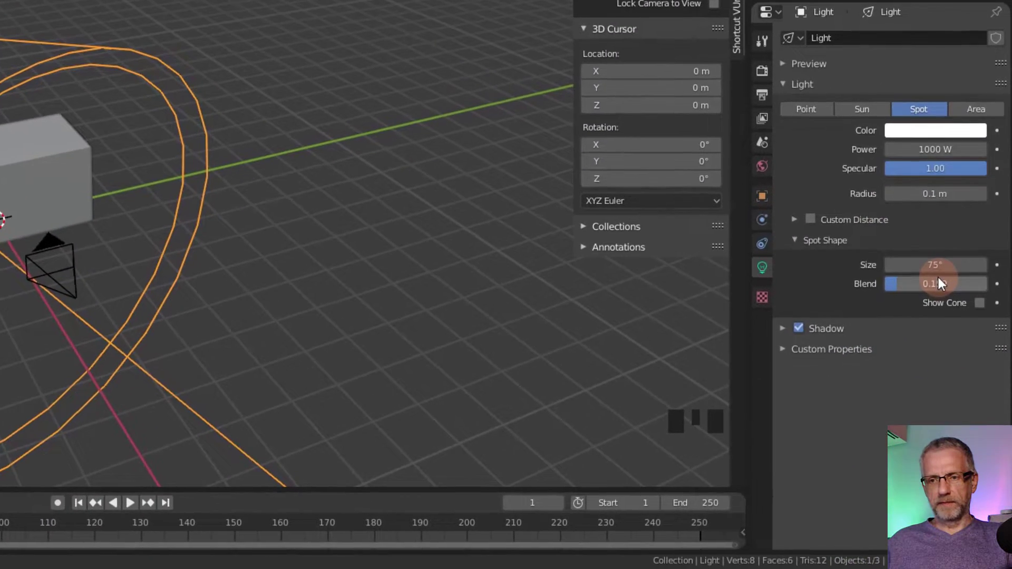
left_click_drag(955, 265, 605, 294)
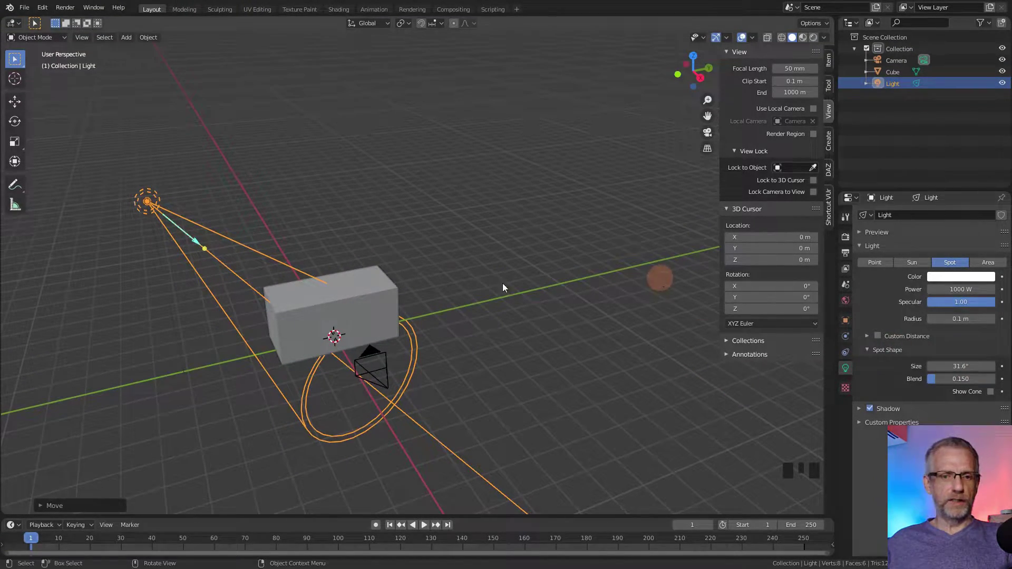
- Select the stretched box, bring it closer in the view and add a particle system to it
scroll(438, 269, "up", 4)
left_click_drag(437, 268, 509, 271, "shift")
middle_click_drag(508, 271, 694, 240, "shift")
scroll(611, 268, "down", 3)
middle_click_drag(611, 268, 612, 260, "shift")
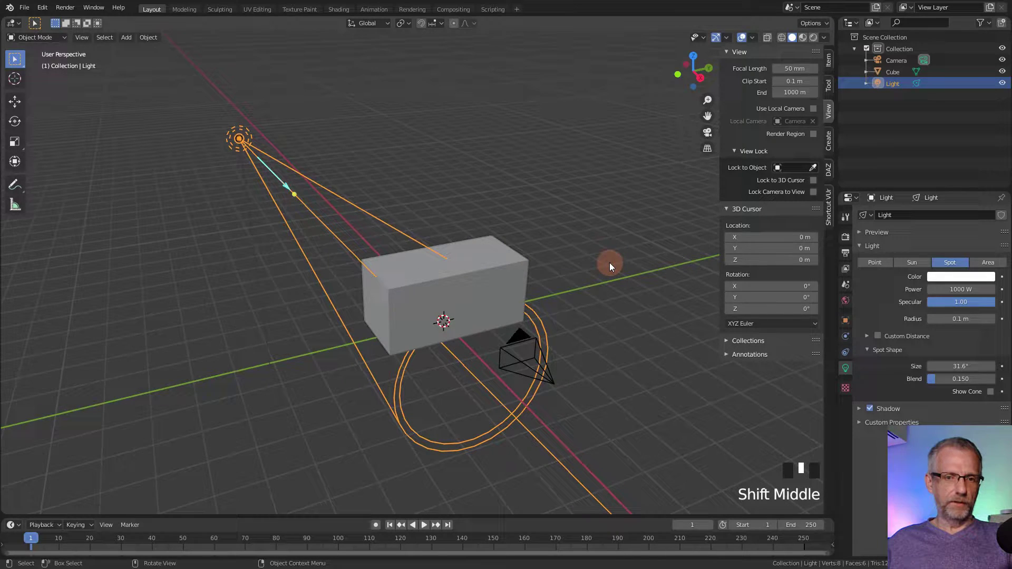
middle_click_drag(609, 263, 564, 286)
scroll(559, 287, "up", 2)
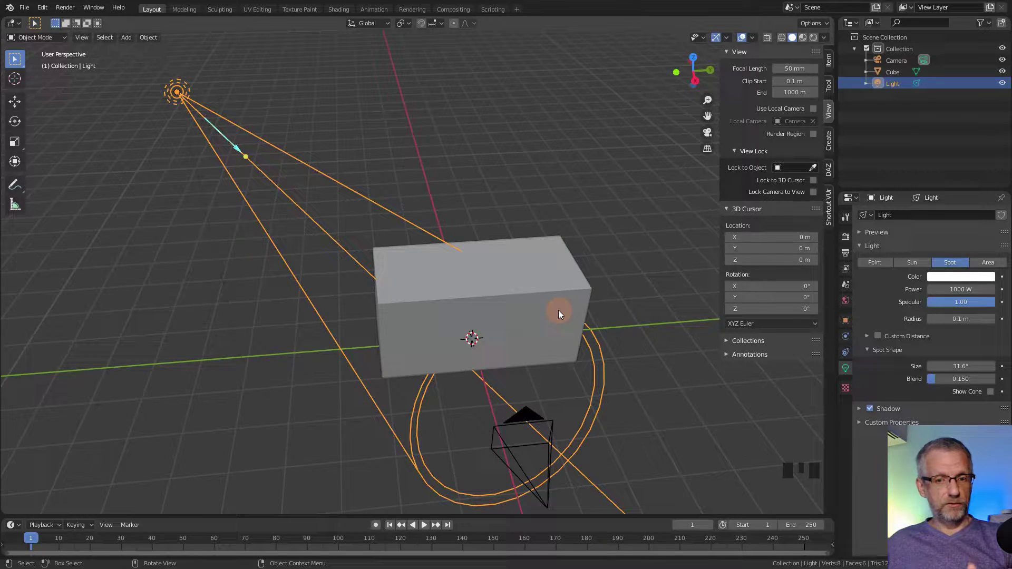
left_click(558, 310)
key("KP_Decimal")
middle_click_drag(541, 276, 618, 214)
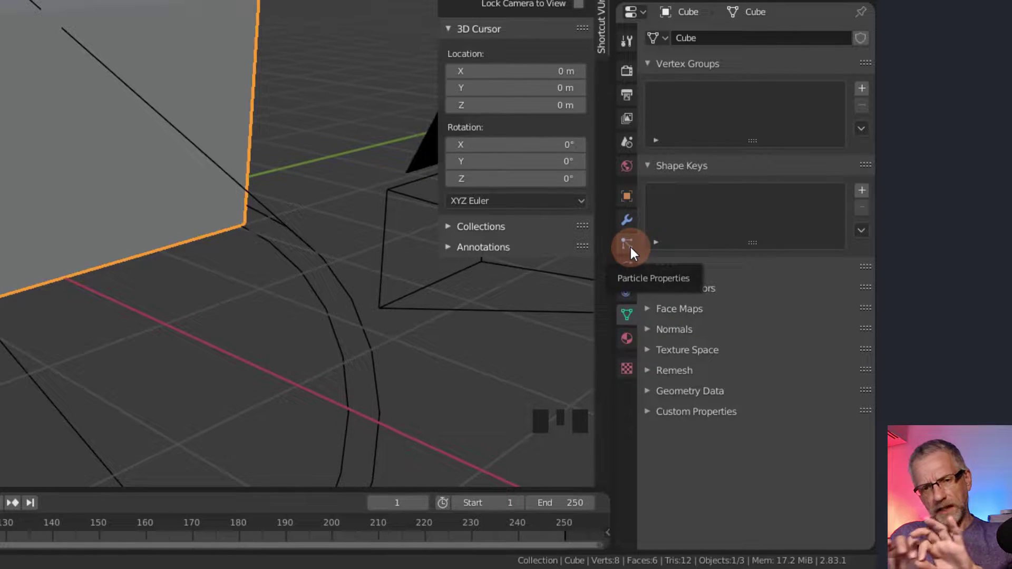
left_click(630, 248)
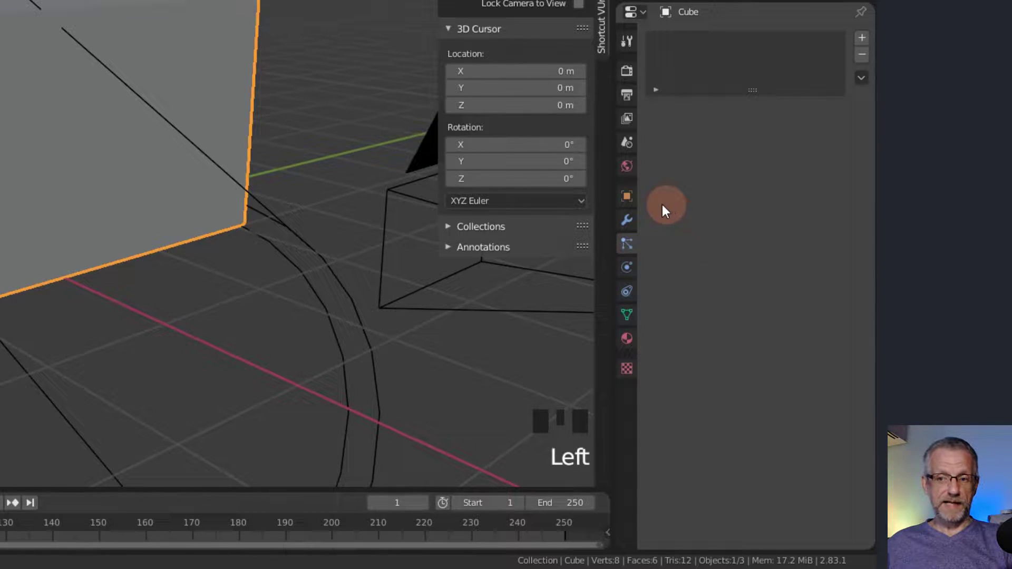
left_click_drag(616, 202, 549, 197)
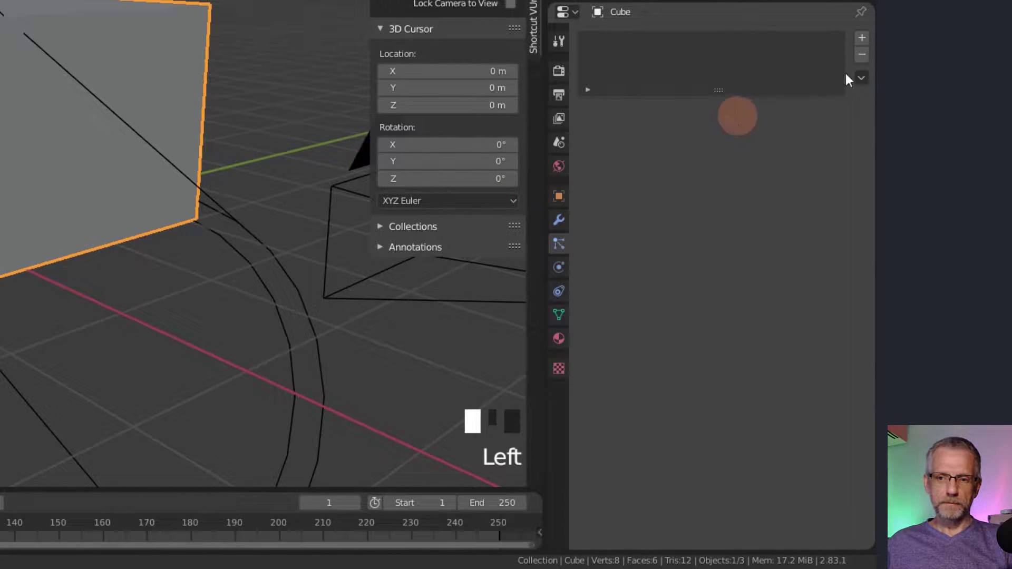
left_click(863, 38)
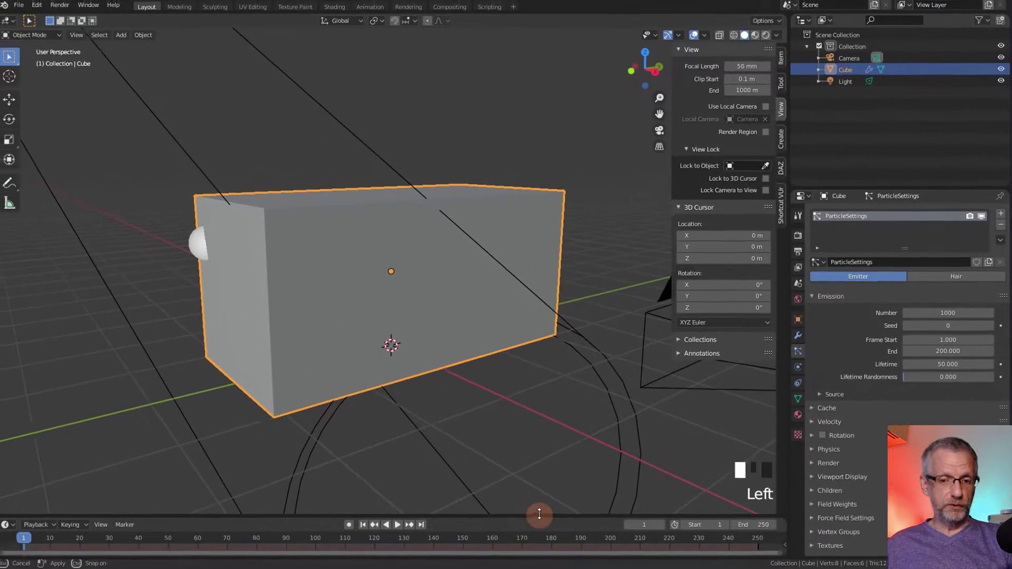
- Set the animation's end frame to 50 and play it to watch the particles emitted from the box
left_click_drag(312, 499, 319, 417)
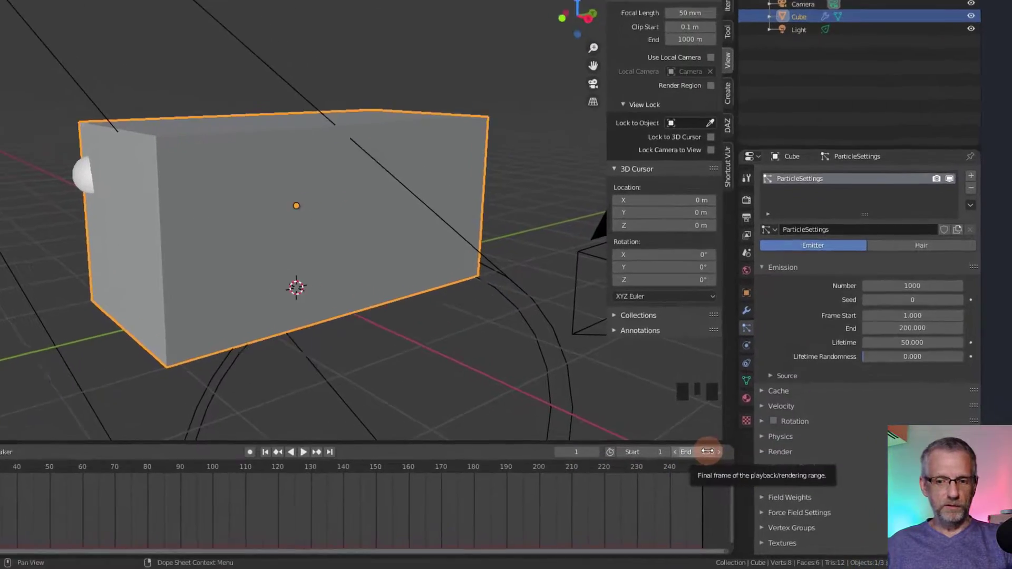
left_click(765, 463)
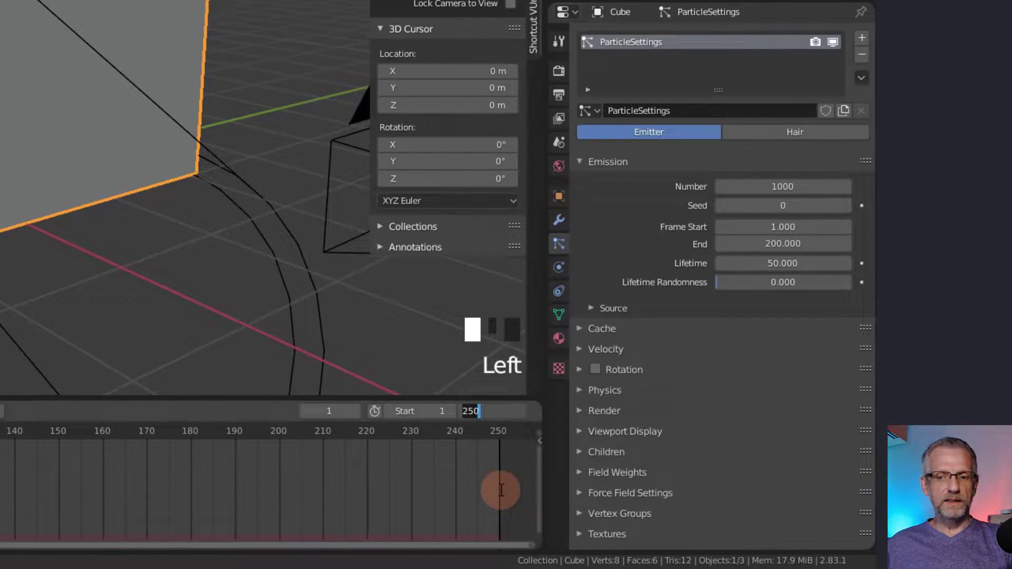
key("Return")
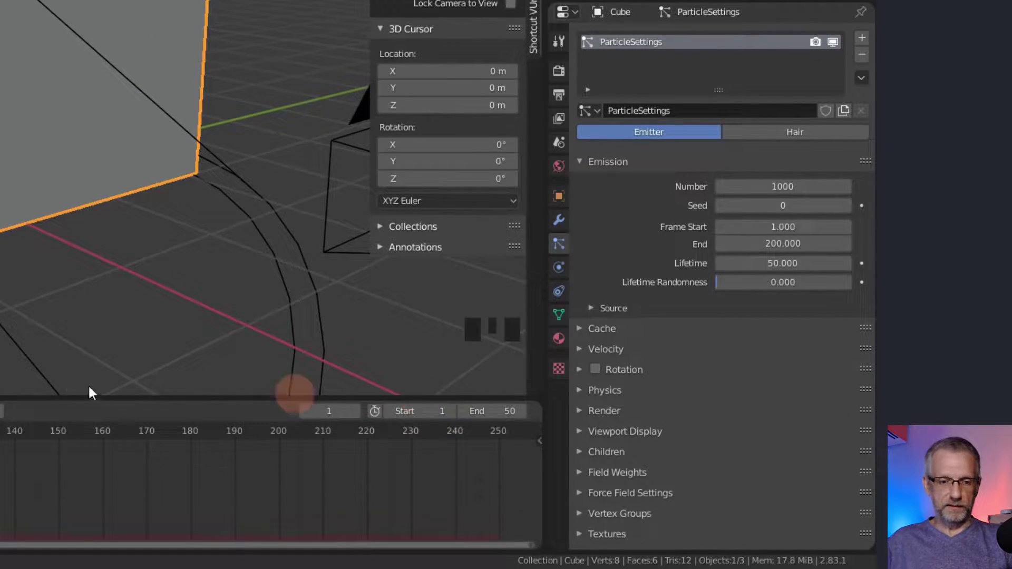
key("space")
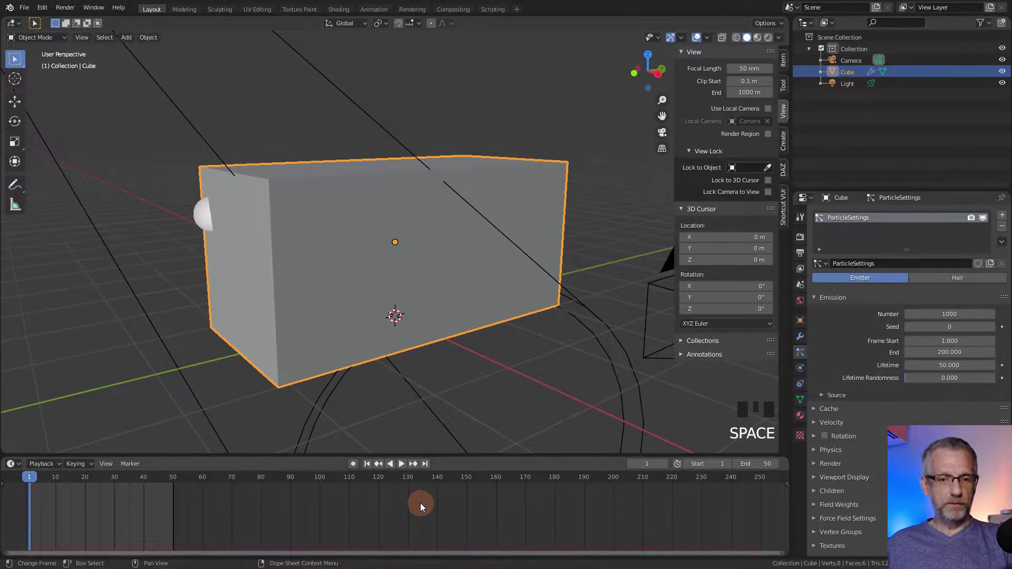
key("space")
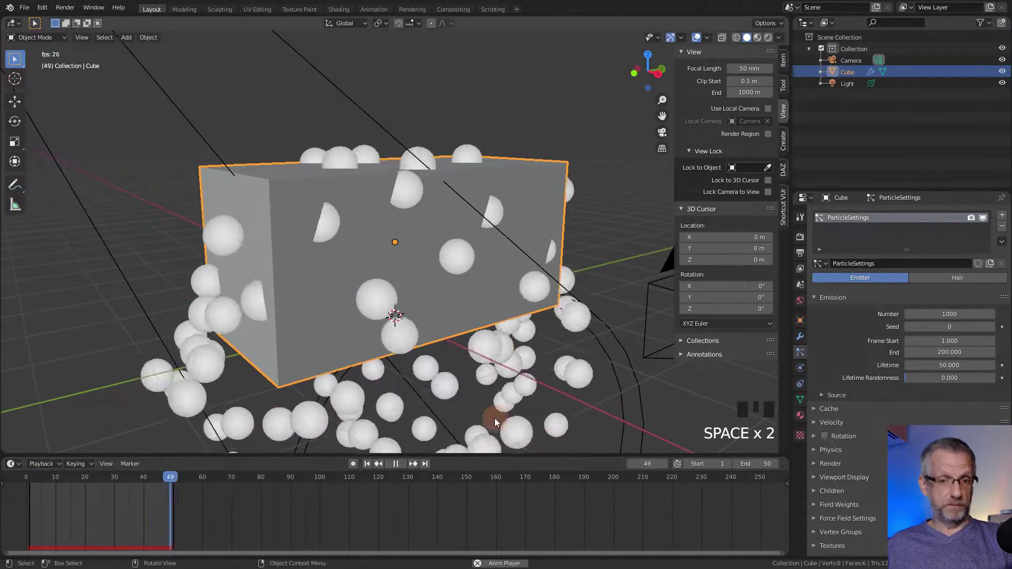
middle_click_drag(583, 378, 570, 319, "shift")
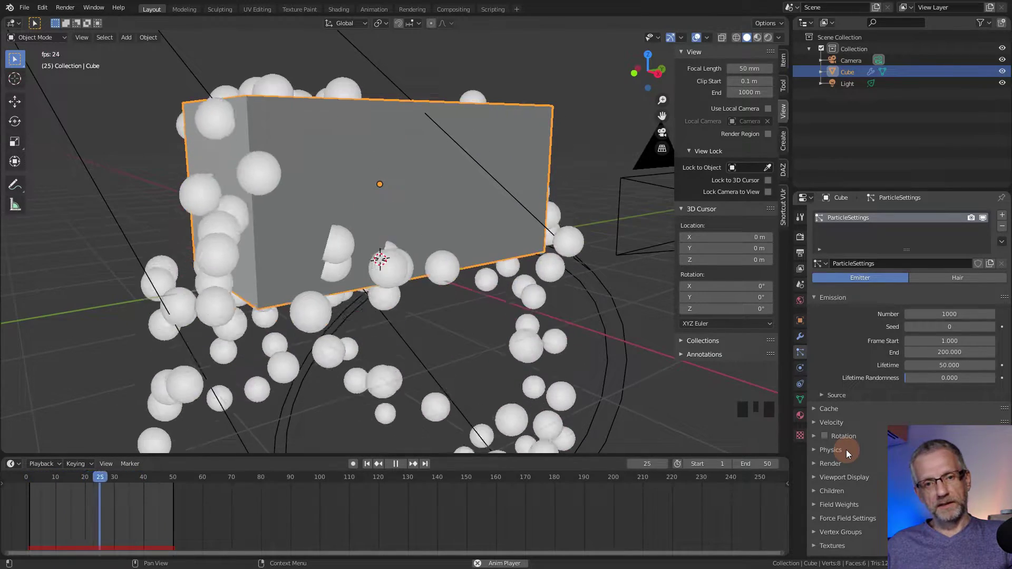
scroll(585, 306, "down", 4)
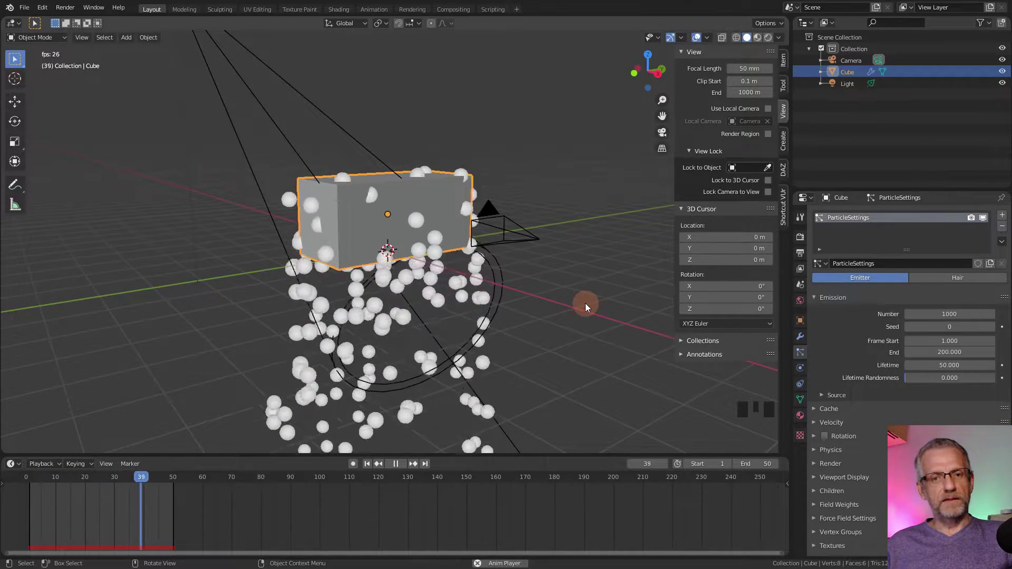
scroll(585, 307, "up", 1)
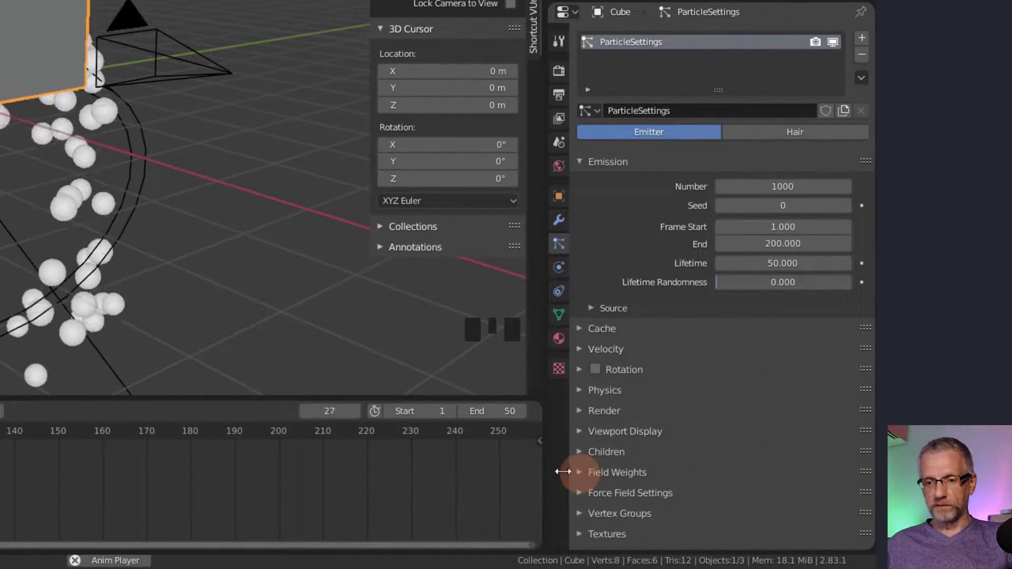
- Set the Gravity field weight of the box's particle system to 0
left_click(584, 470)
scroll(786, 404, "down", 7)
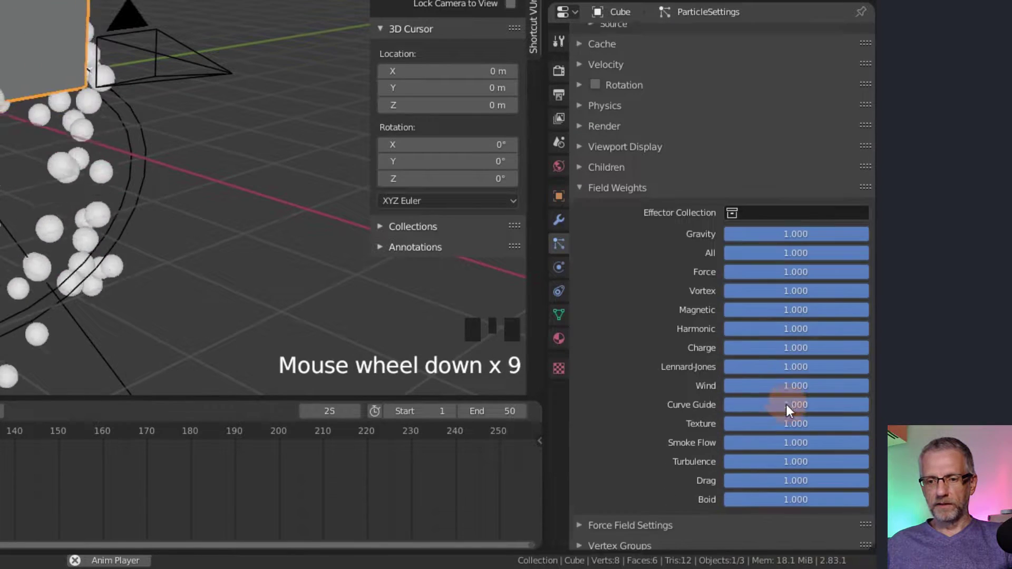
scroll(786, 404, "down", 4)
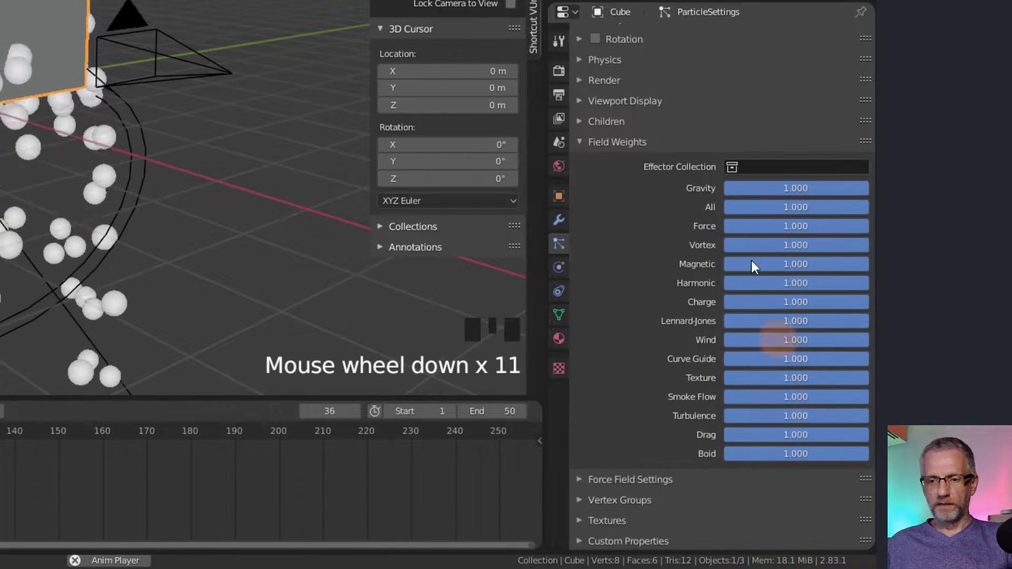
left_click(767, 189)
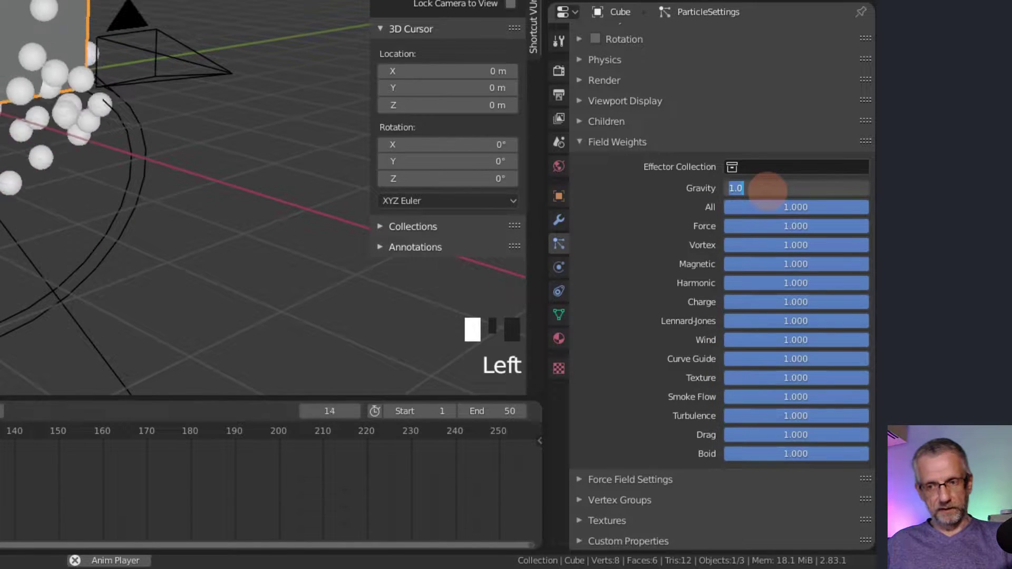
type("0")
key("Return")
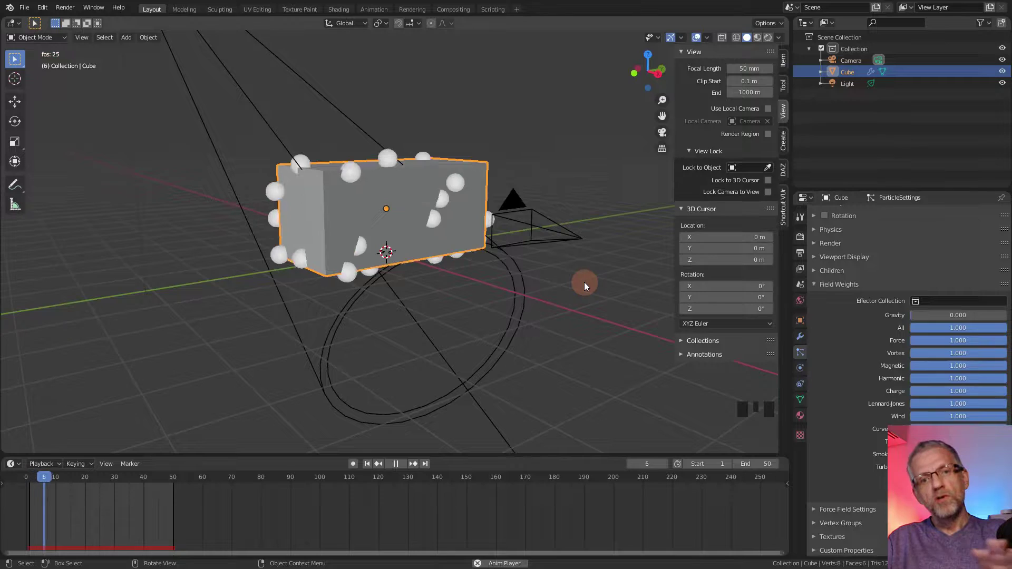
scroll(584, 282, "up", 1)
middle_click_drag(584, 283, 499, 289)
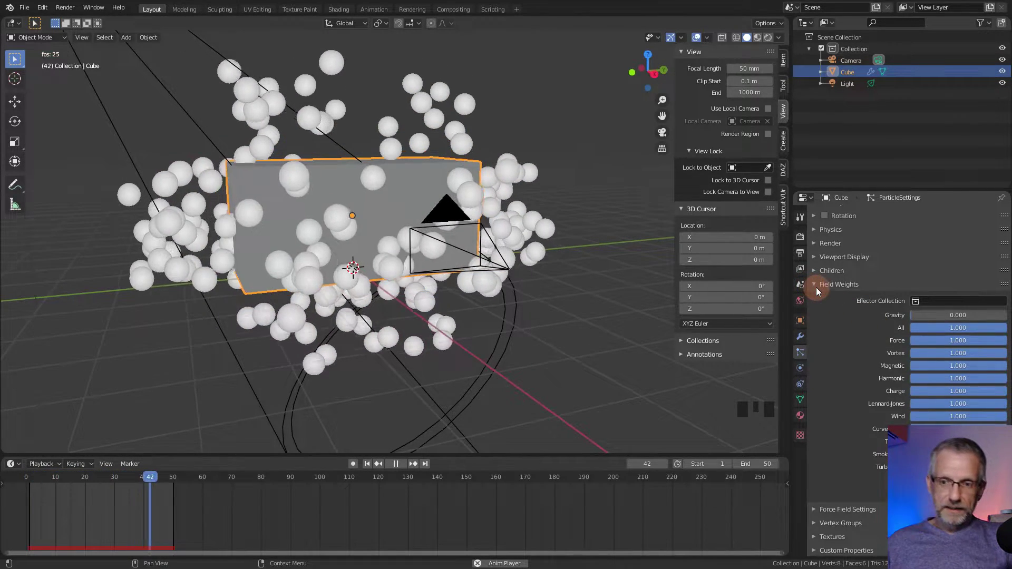
- Set the particles' Normal velocity to 0 m/s so they stay on the box
left_click(816, 287)
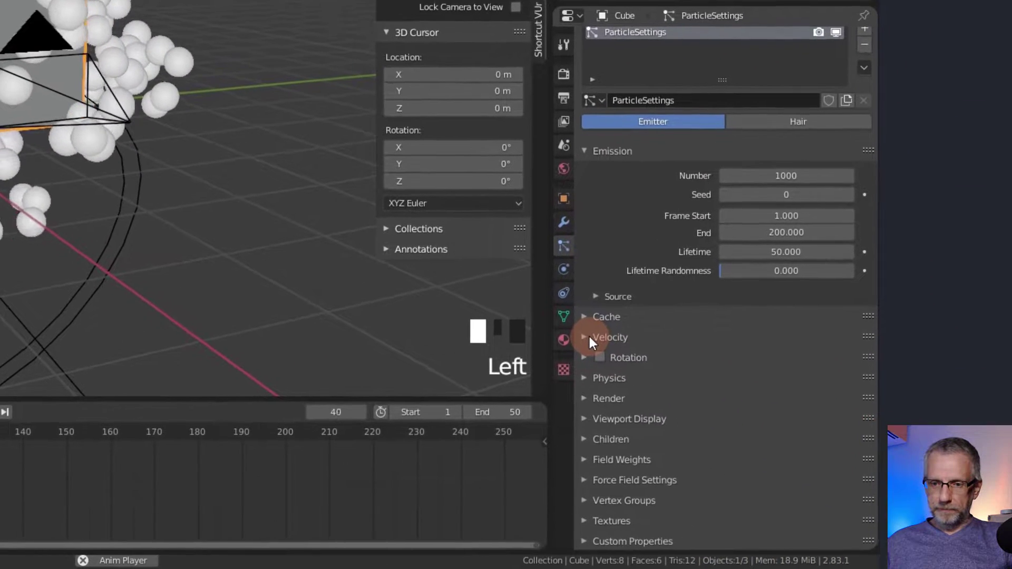
left_click(588, 338)
scroll(636, 348, "down", 6)
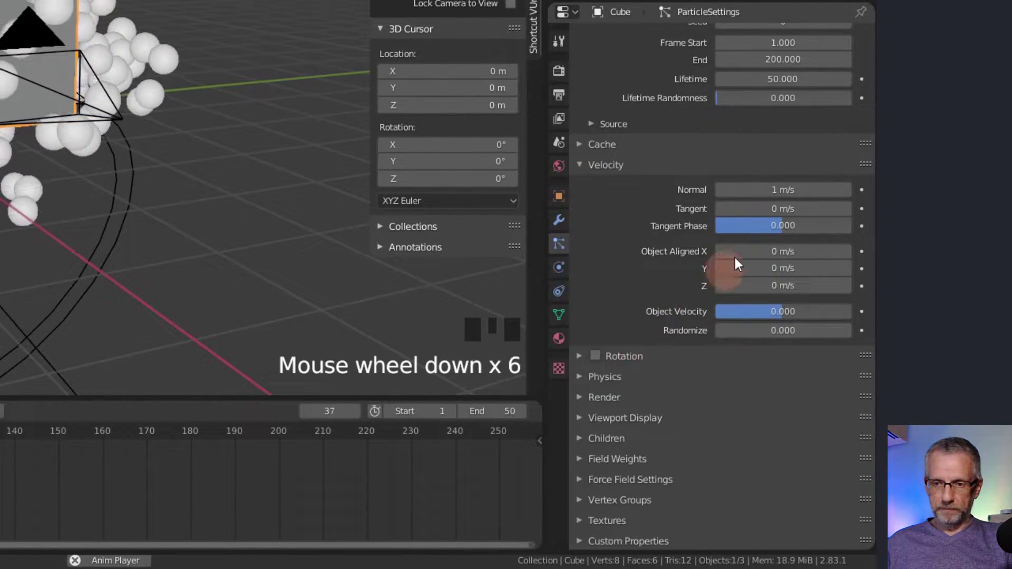
left_click(807, 194)
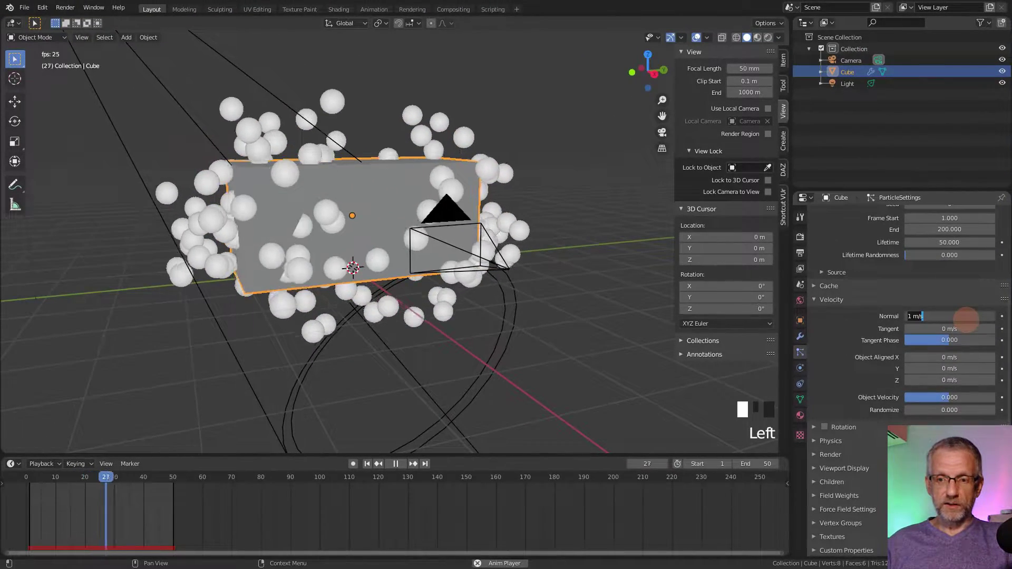
type("0")
key("Return")
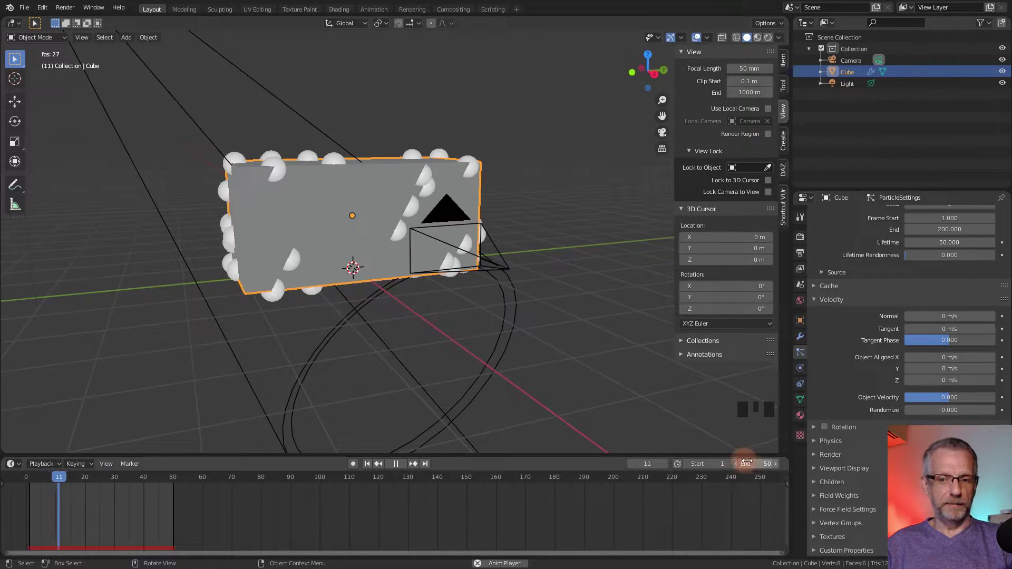
- Set the animation's end frame to 250 and switch the viewport to wireframe shading
type("50")
key("Return")
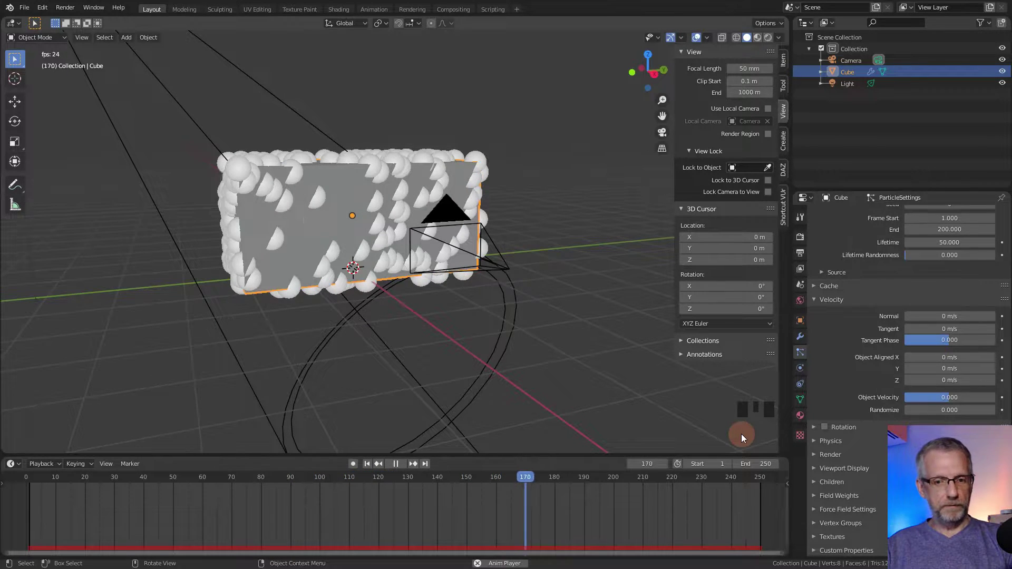
key("shift+z")
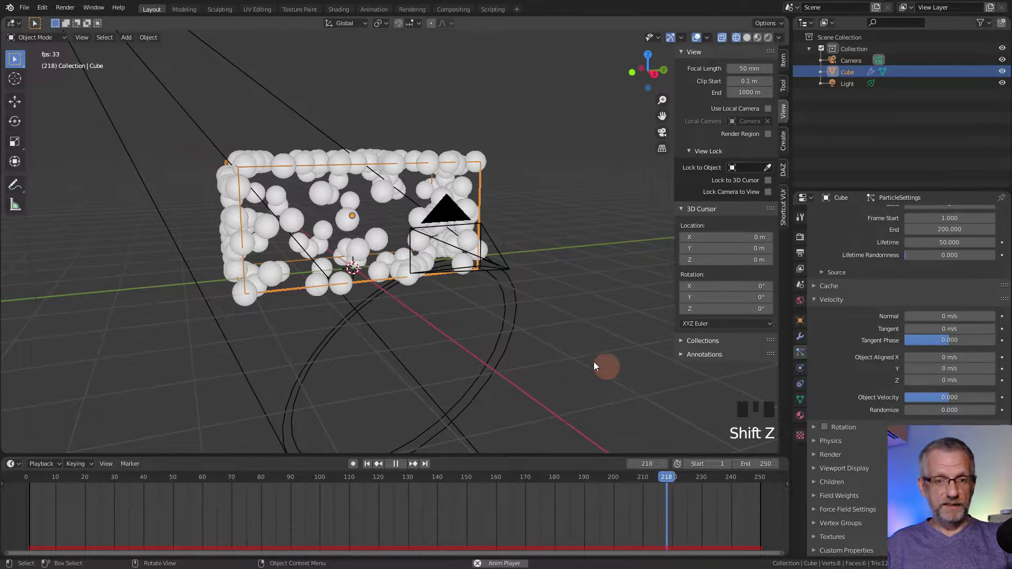
scroll(554, 324, "up", 2)
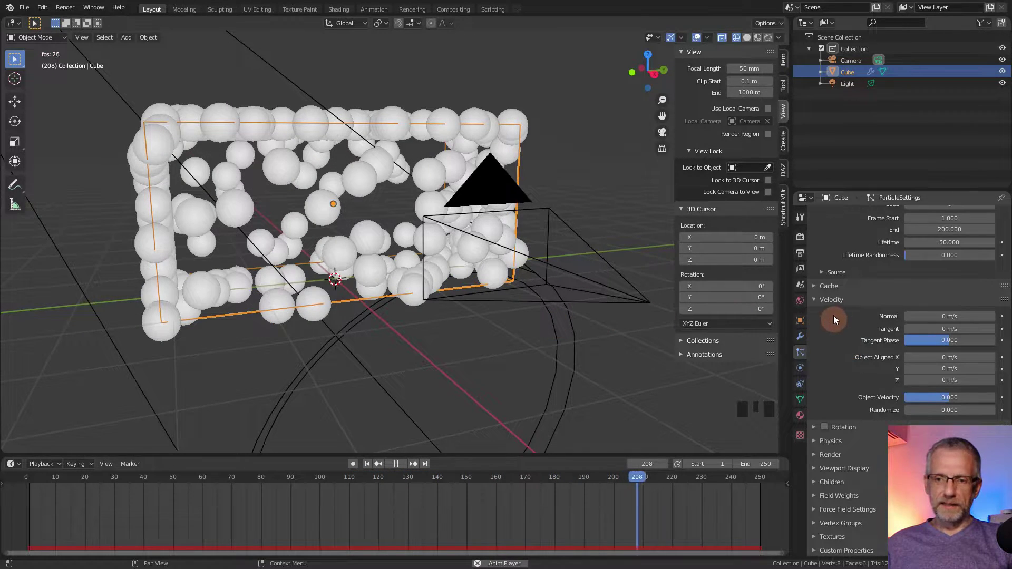
- Set the particle lifetime to 250 frames and the emission end frame to 1
scroll(889, 306, "up", 4)
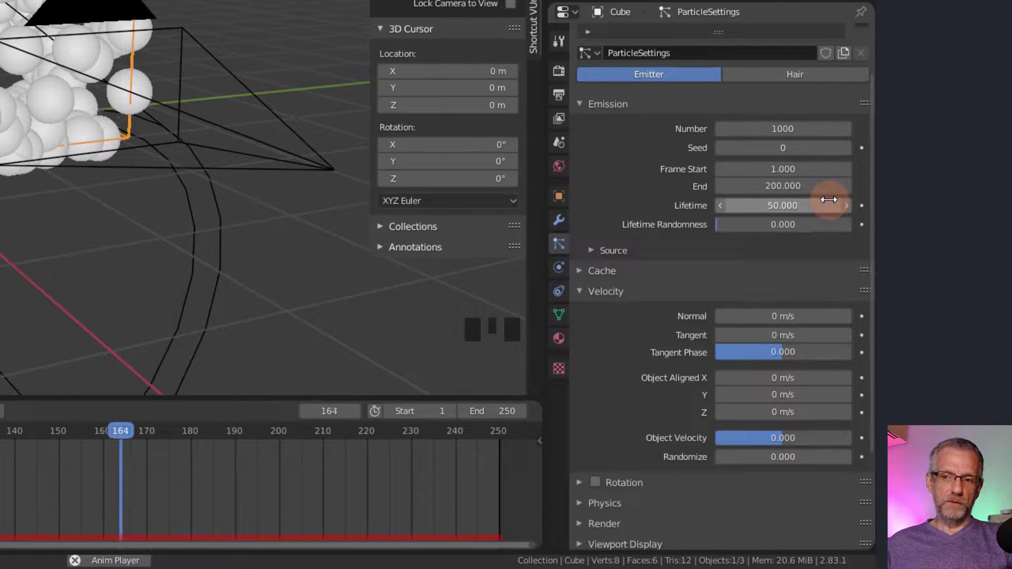
left_click(830, 200)
type("250")
key("Return")
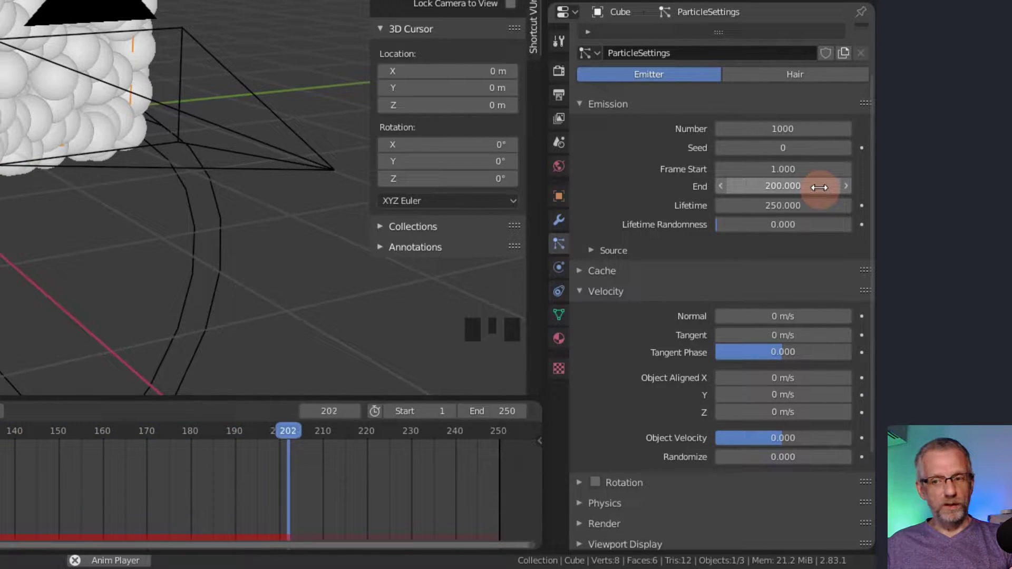
left_click(819, 186)
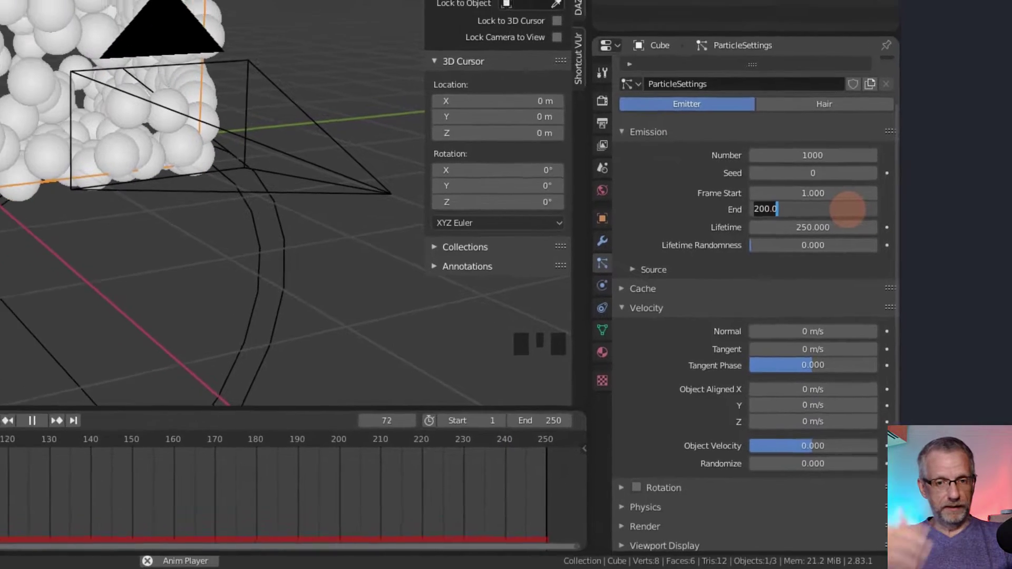
type("1")
key("Return")
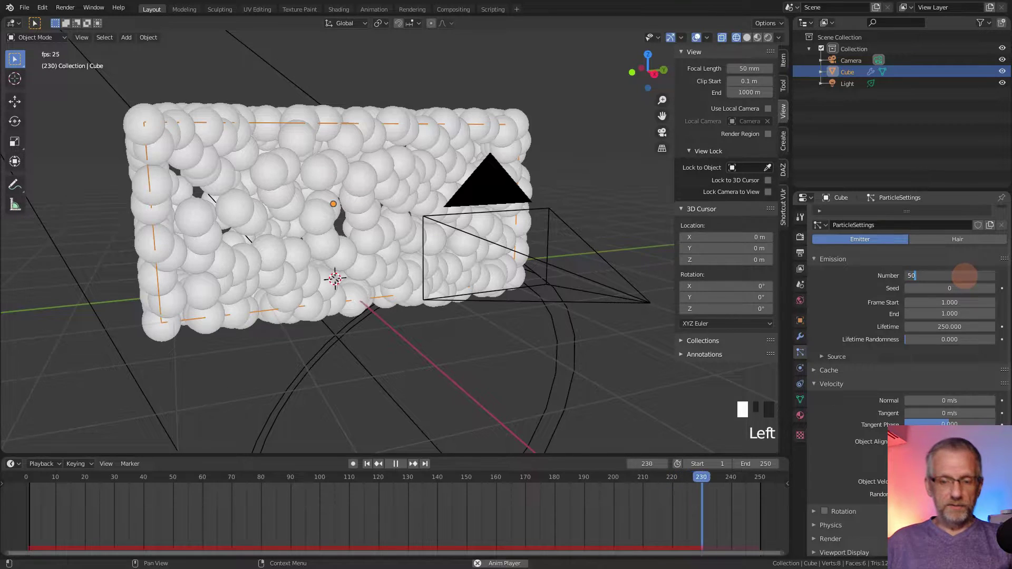
- Try an emission number of 500 and a lower one, and return the number to 1000
type("0")
key("Return")
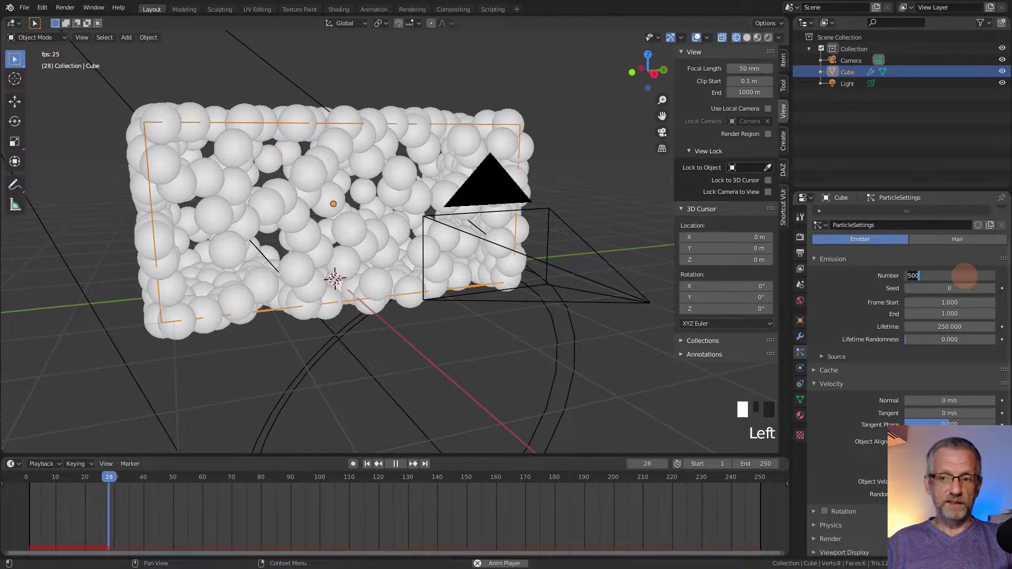
type("00")
key("Return")
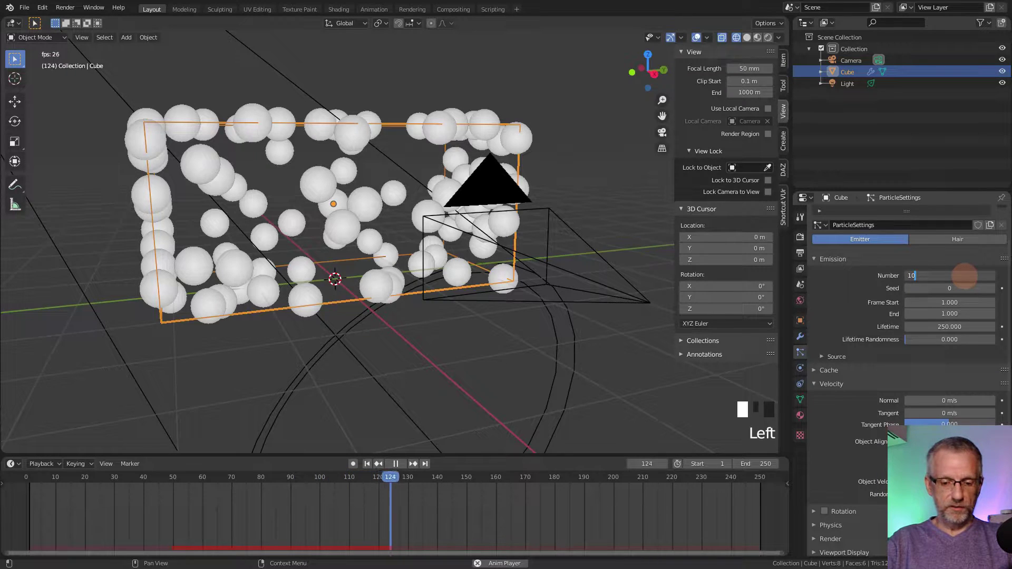
key("Return")
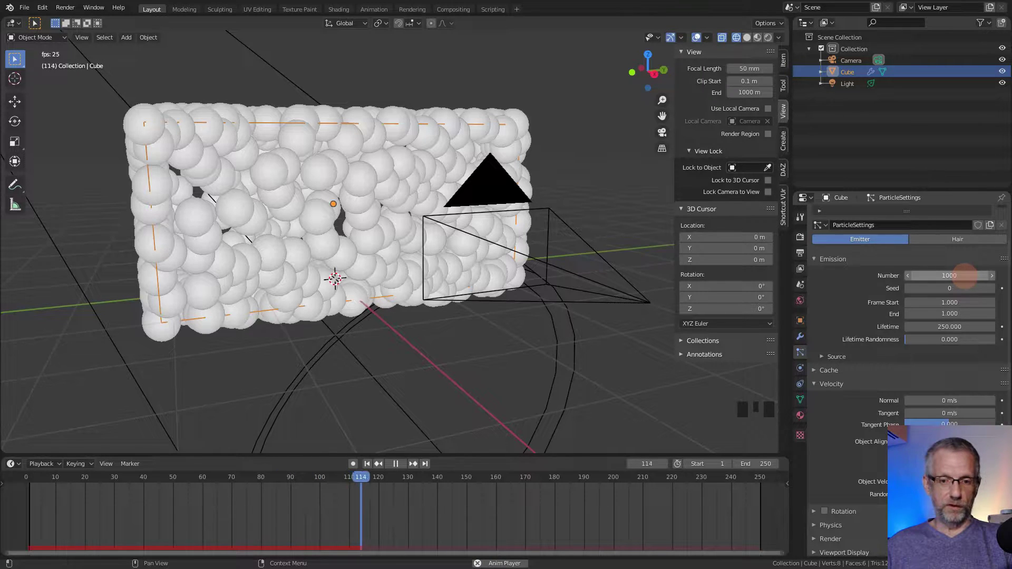
- Stop the playback and return the animation to frame 1
key("space")
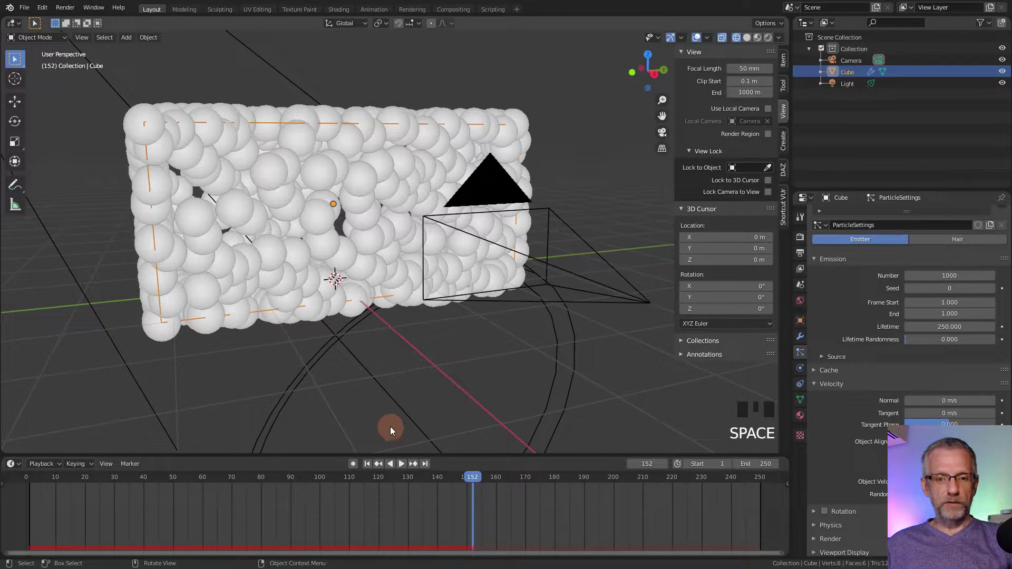
left_click(367, 464)
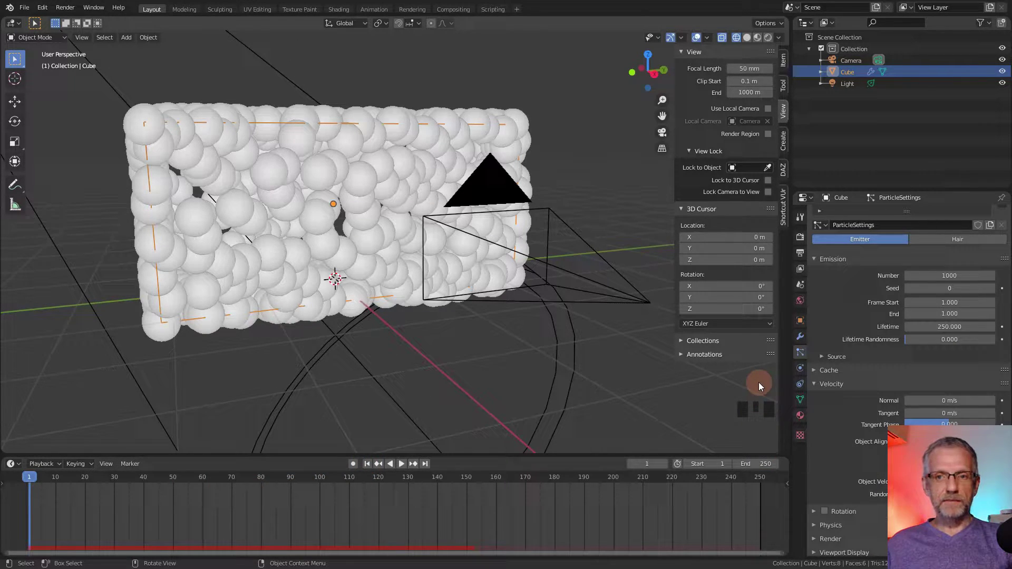
- Add a Turbulence force field at the world origin and play the animation
middle_click_drag(362, 223, 403, 275)
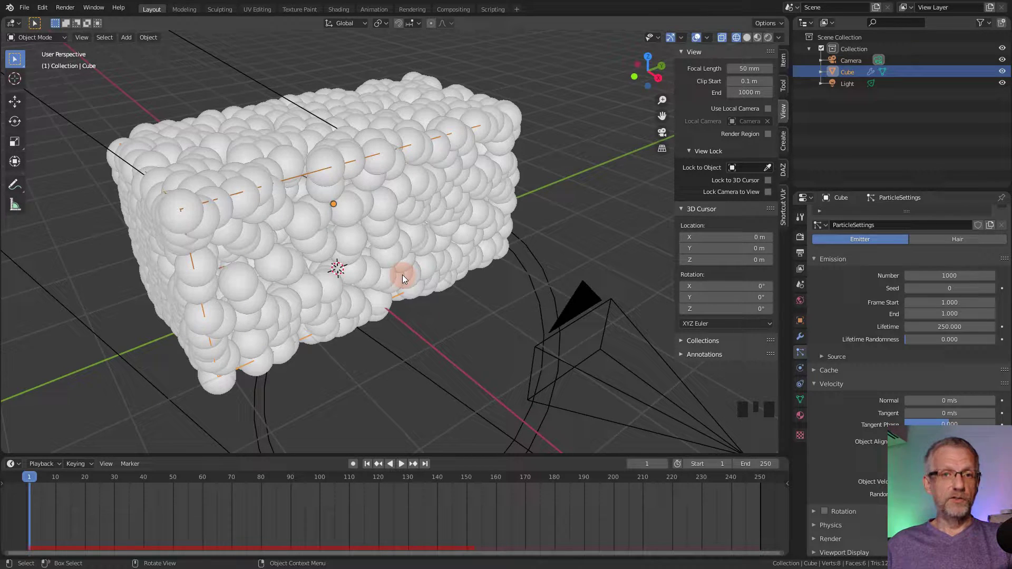
key("shift+a")
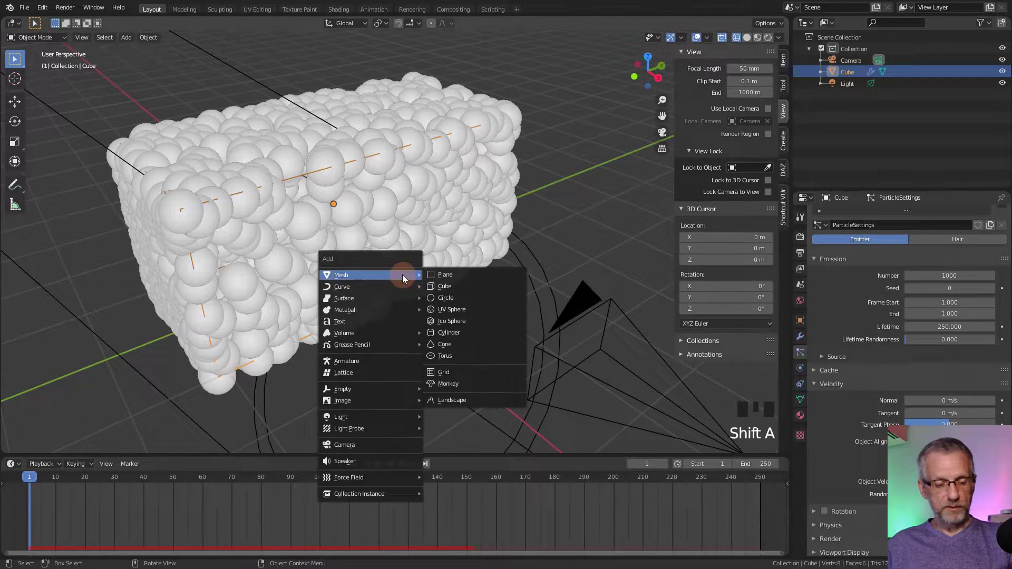
mouse_move(381, 478)
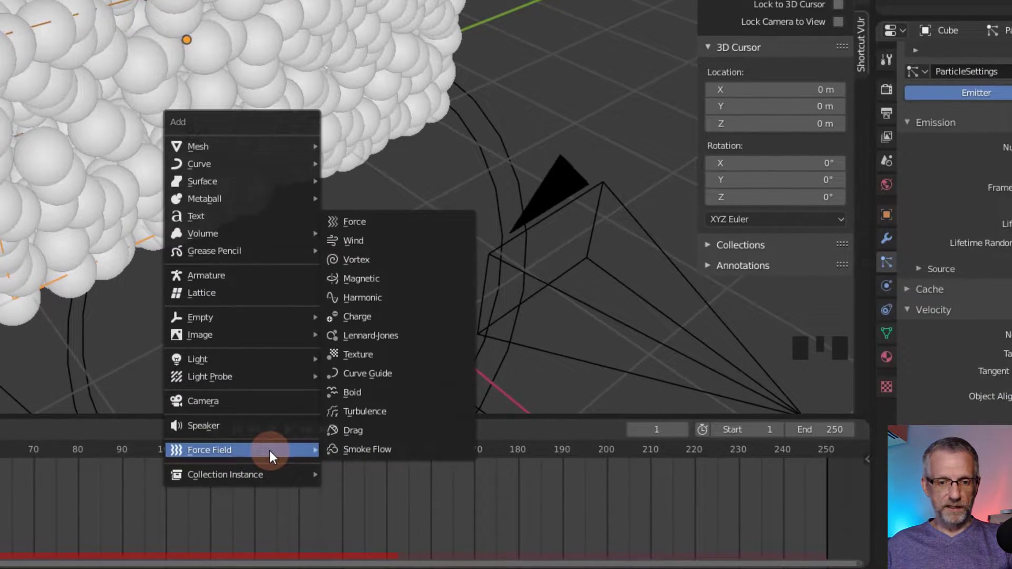
left_click(412, 417)
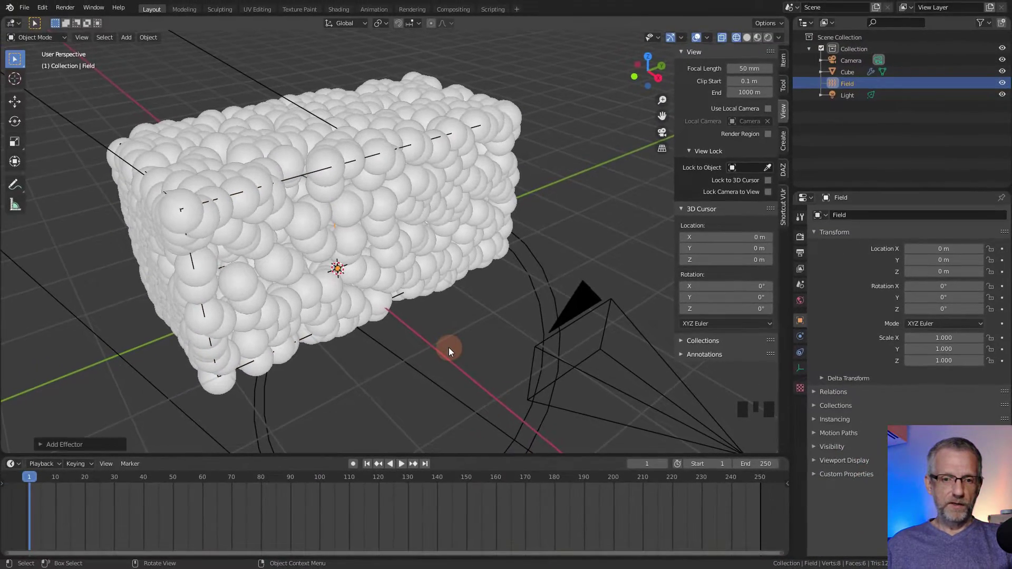
middle_click_drag(443, 342, 457, 311)
key("space")
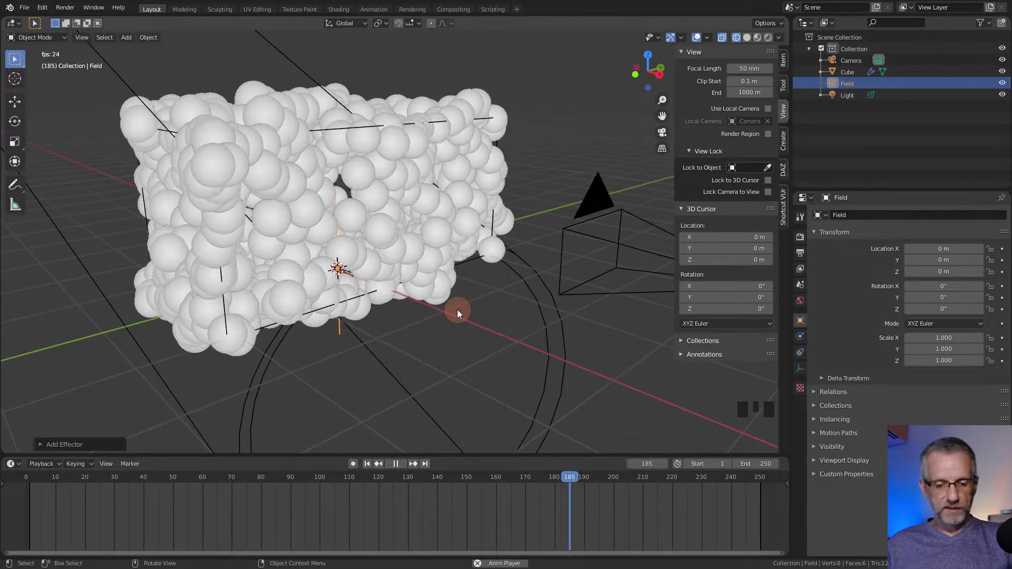
- Move the force field up along the global Z axis to about 0.99 m
key("g")
key("z")
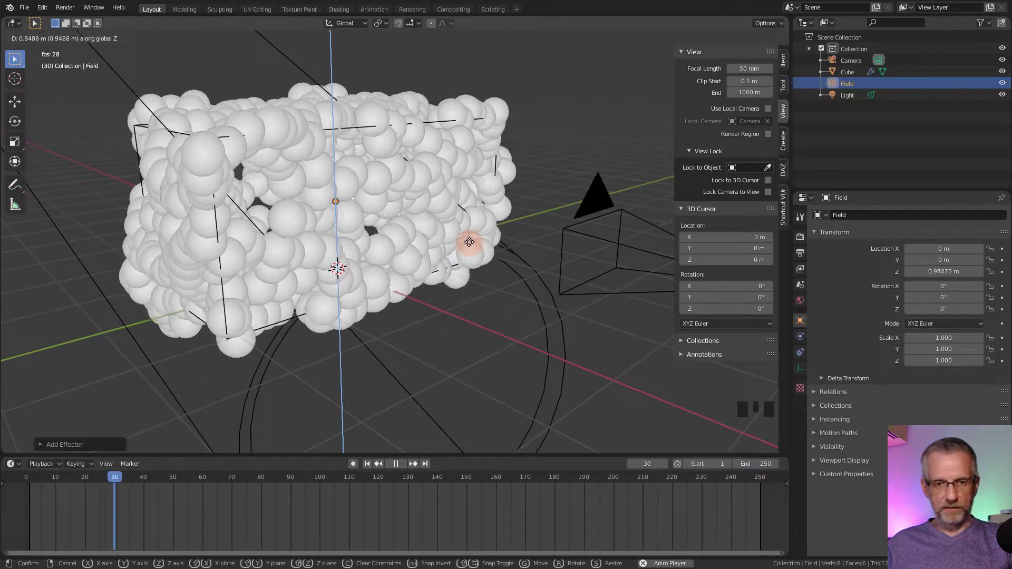
left_click(472, 277)
middle_click_drag(460, 283, 416, 290)
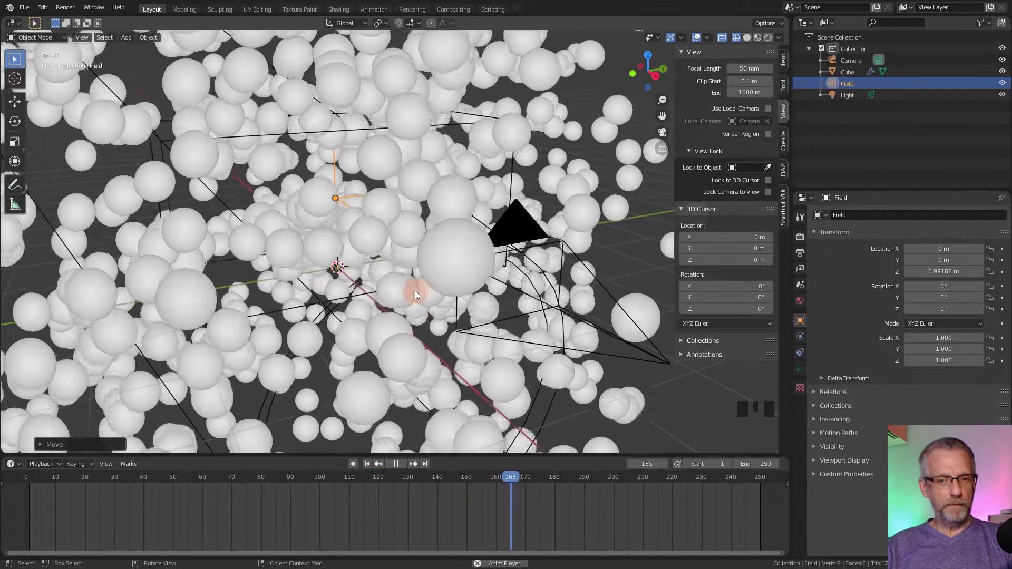
- Look through the camera and rename the force field as Turbulence
key("KP_0")
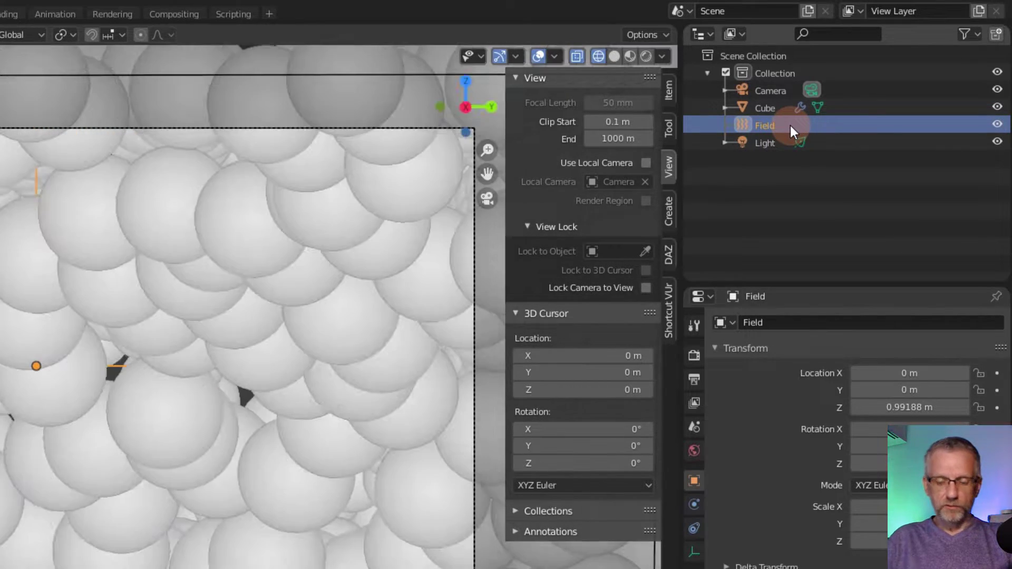
double_click(789, 126)
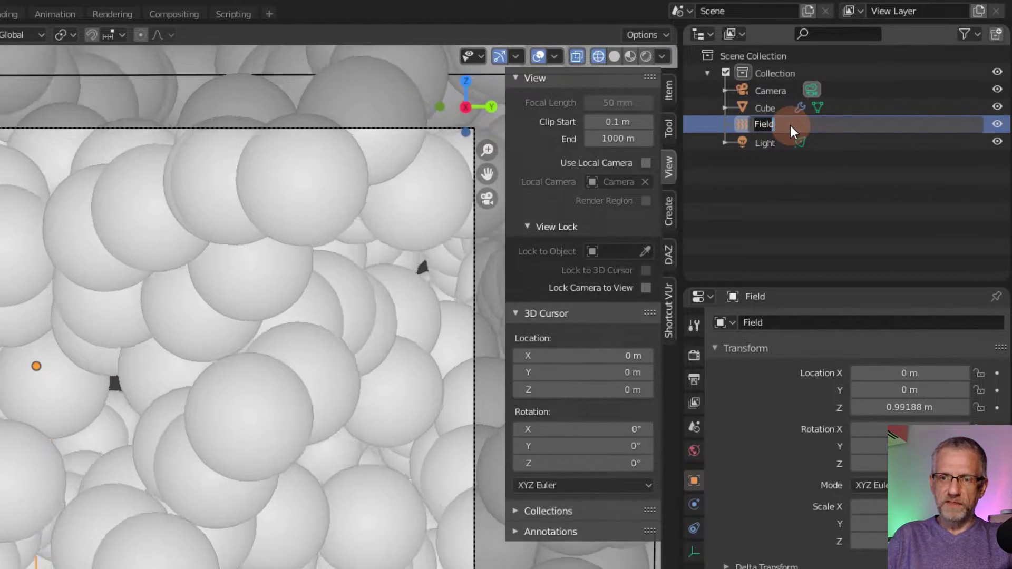
type("Turb")
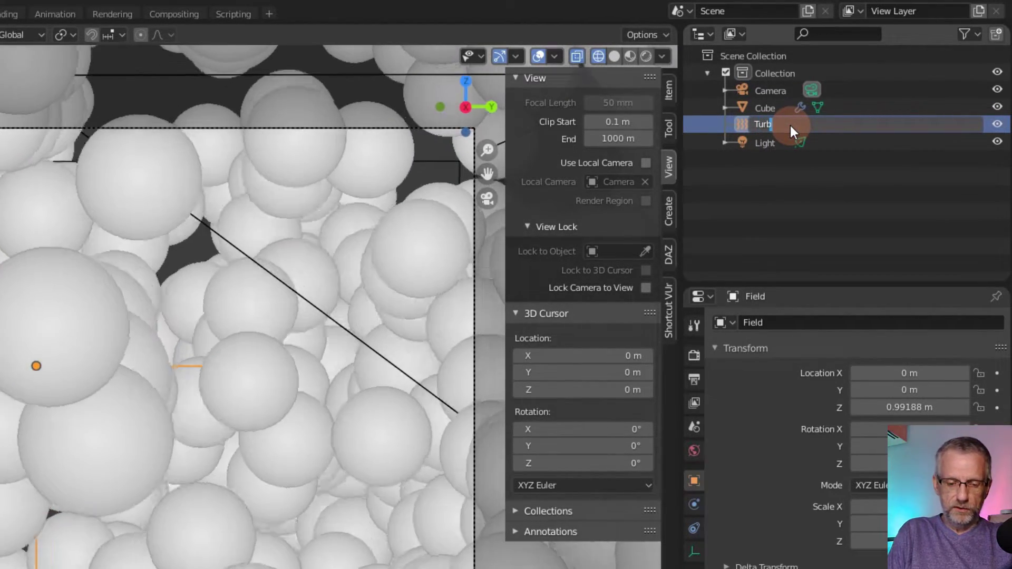
type("ulenc")
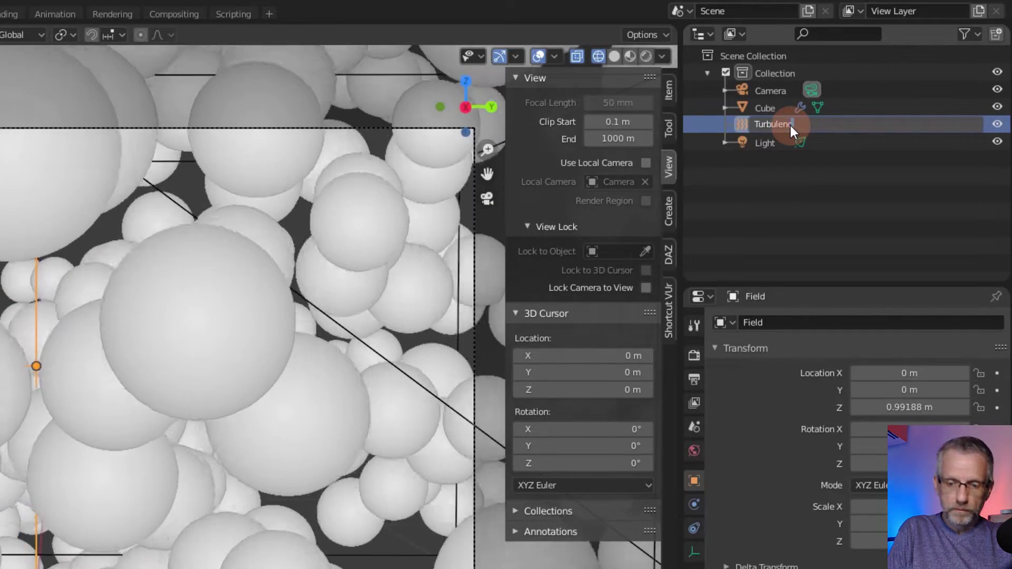
type("e")
key("Return")
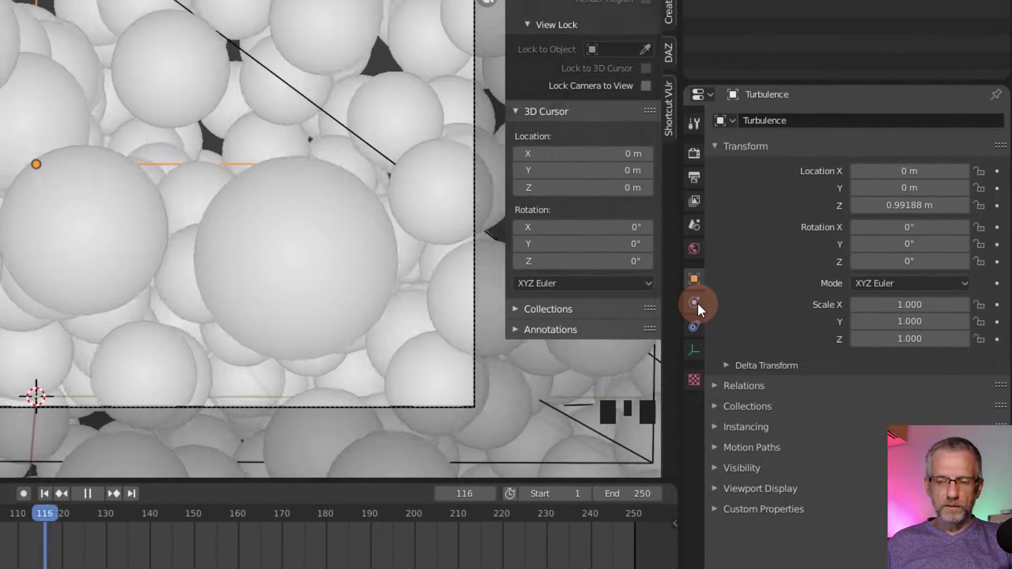
- Show the Turbulence field's physics settings and view the particle cloud from outside the camera
left_click(695, 303)
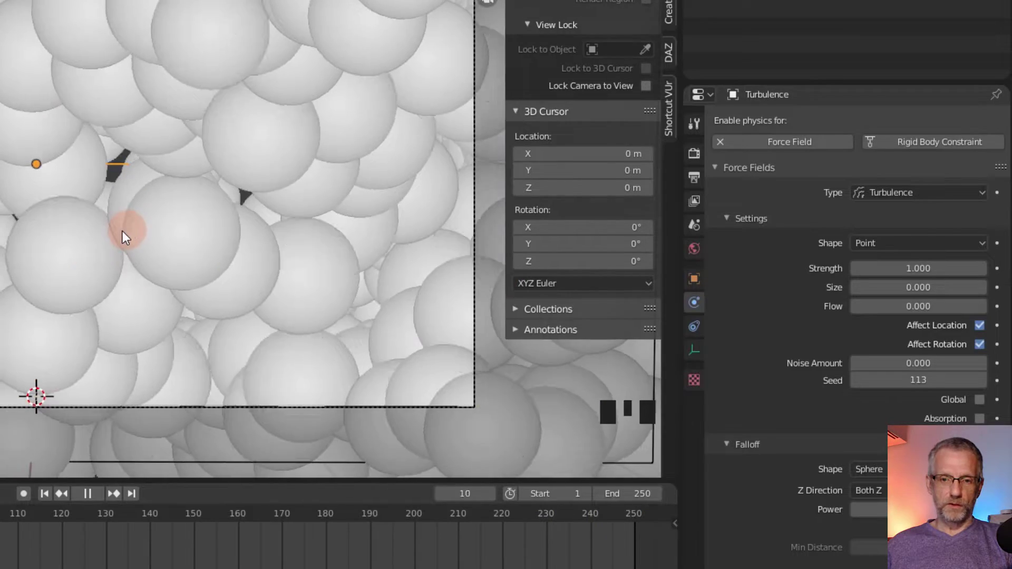
middle_click_drag(122, 231, 325, 321)
scroll(299, 317, "down", 2)
scroll(298, 317, "down", 1)
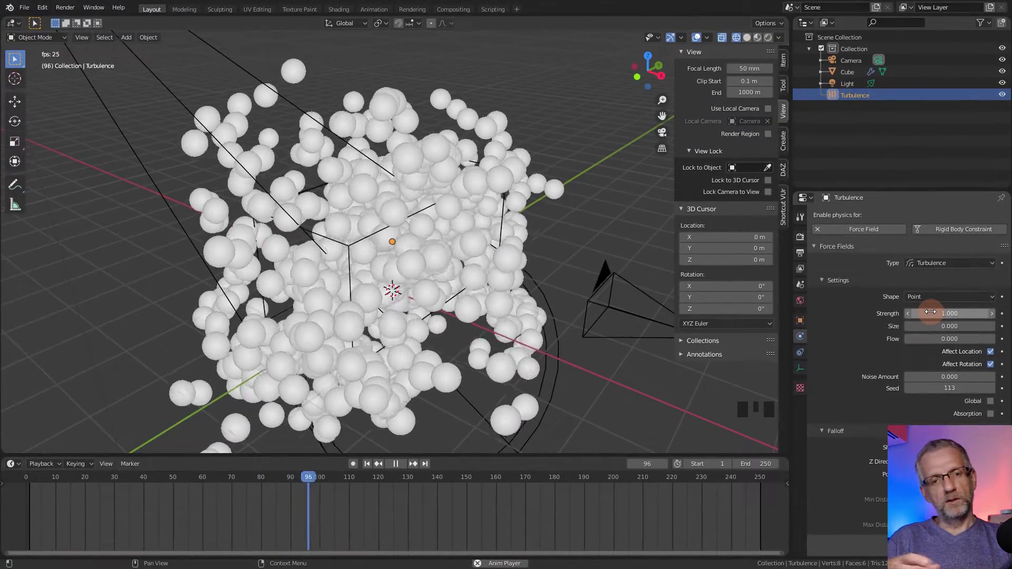
- Try a turbulence strength of 0.2 and return the strength to 1
left_click(930, 313)
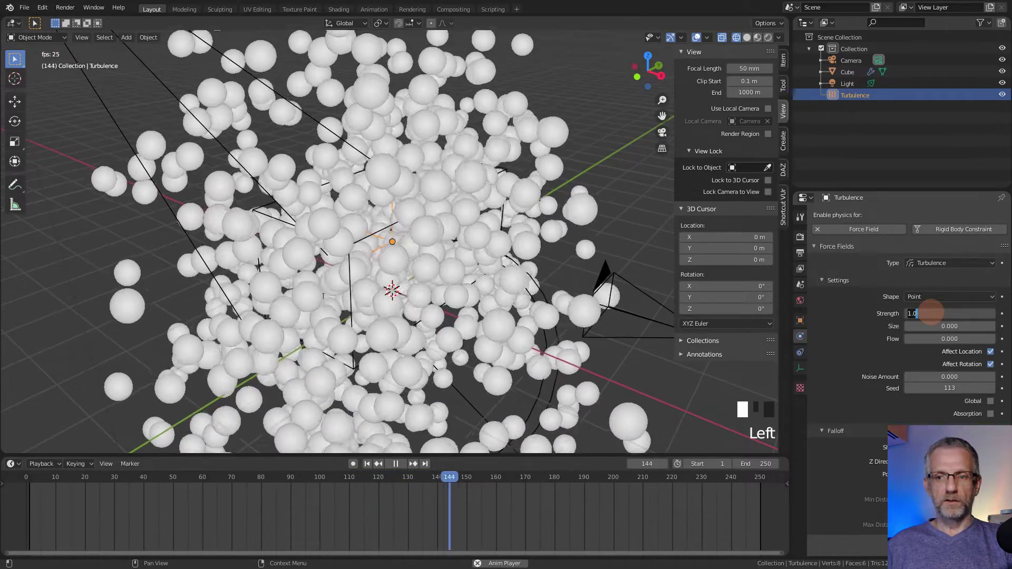
type("0.2")
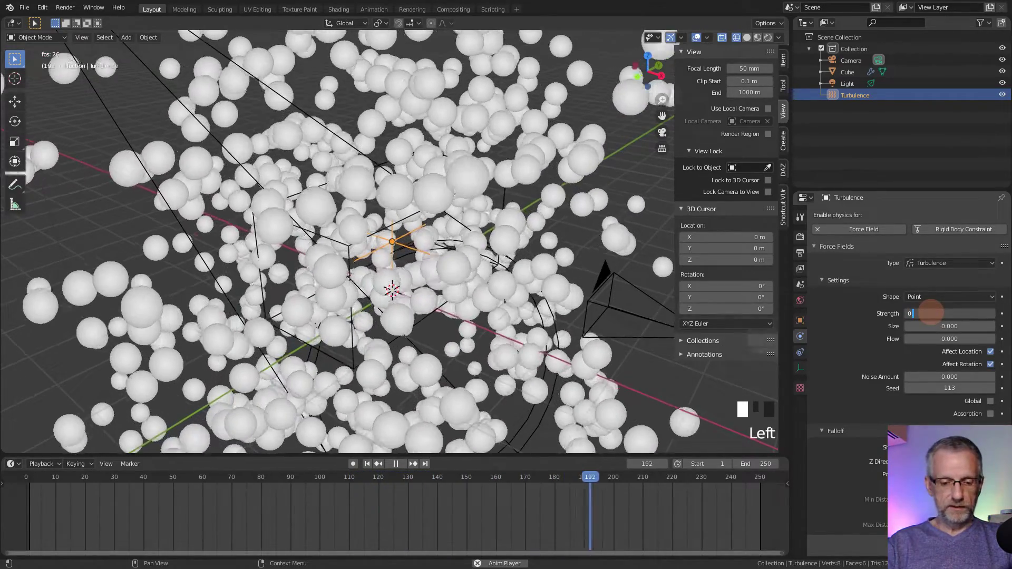
key("Return")
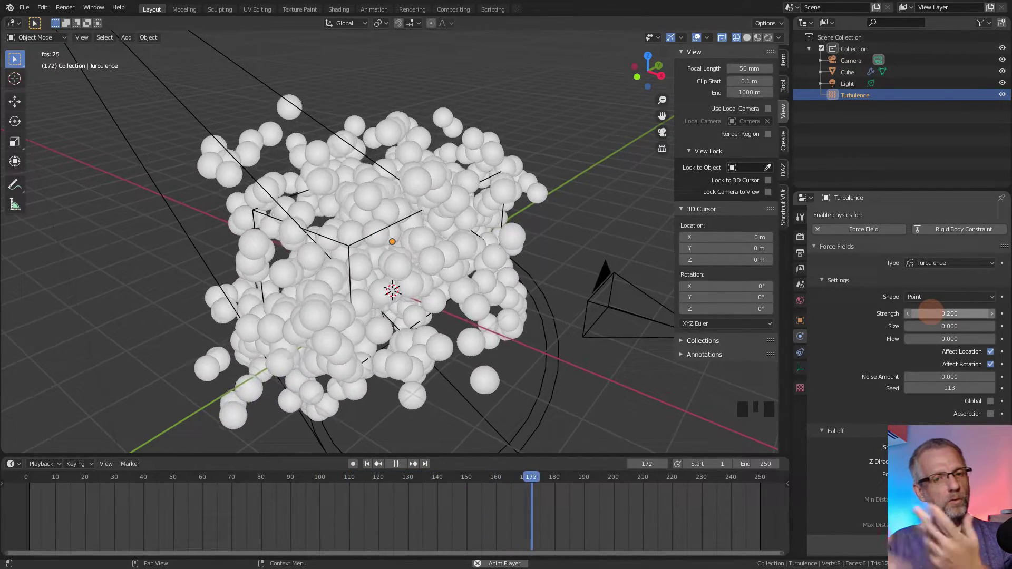
left_click(931, 313)
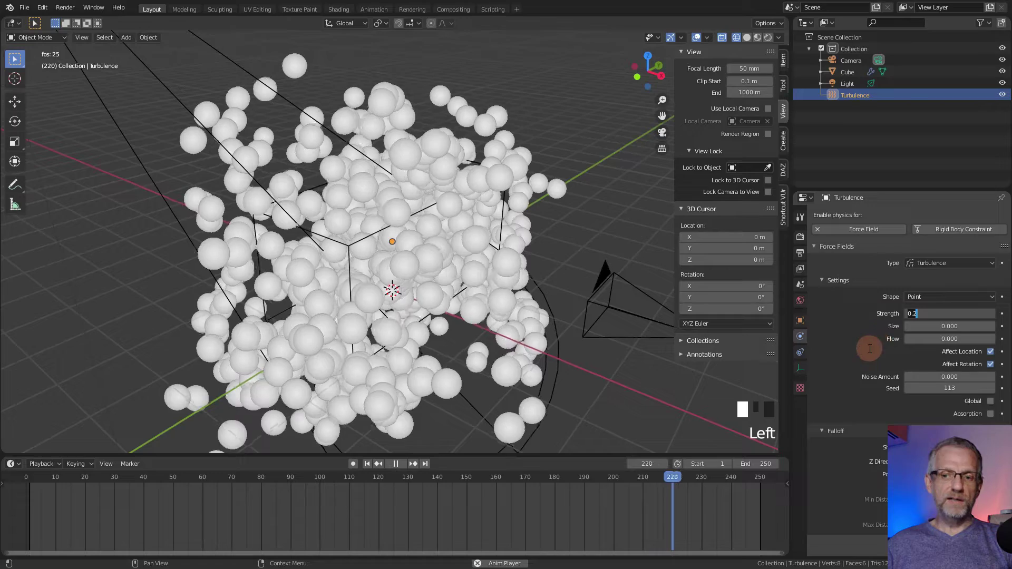
key("Escape")
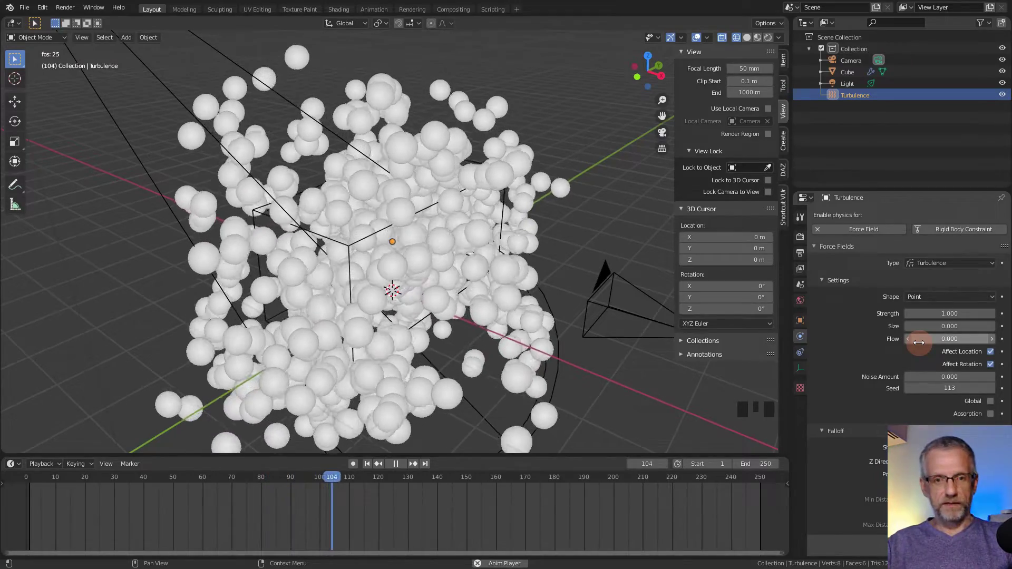
- Try a flow of 2 on the Turbulence field and reduce the flow to 1
left_click(918, 340)
type("2")
key("Return")
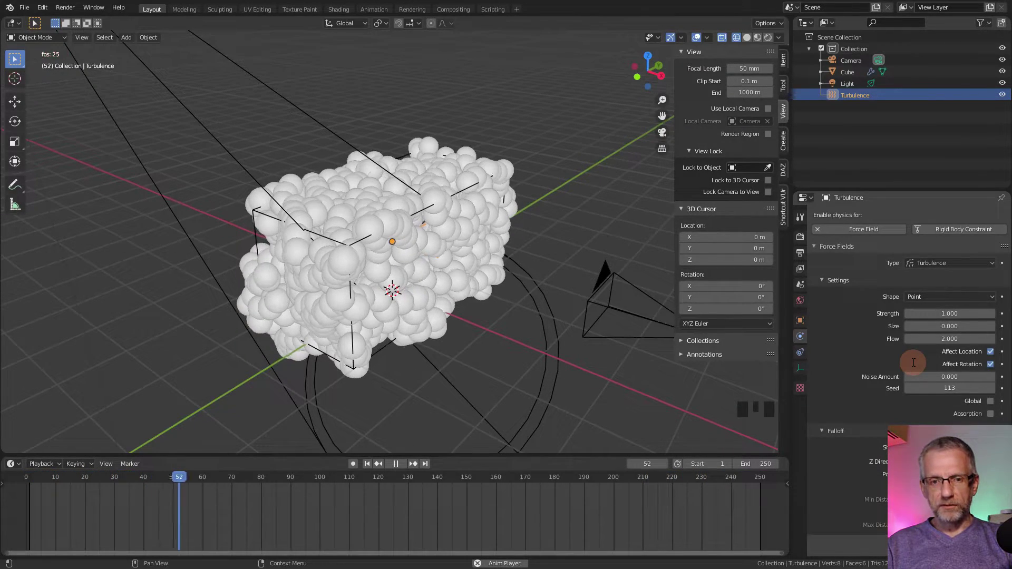
left_click_drag(938, 340, 926, 341)
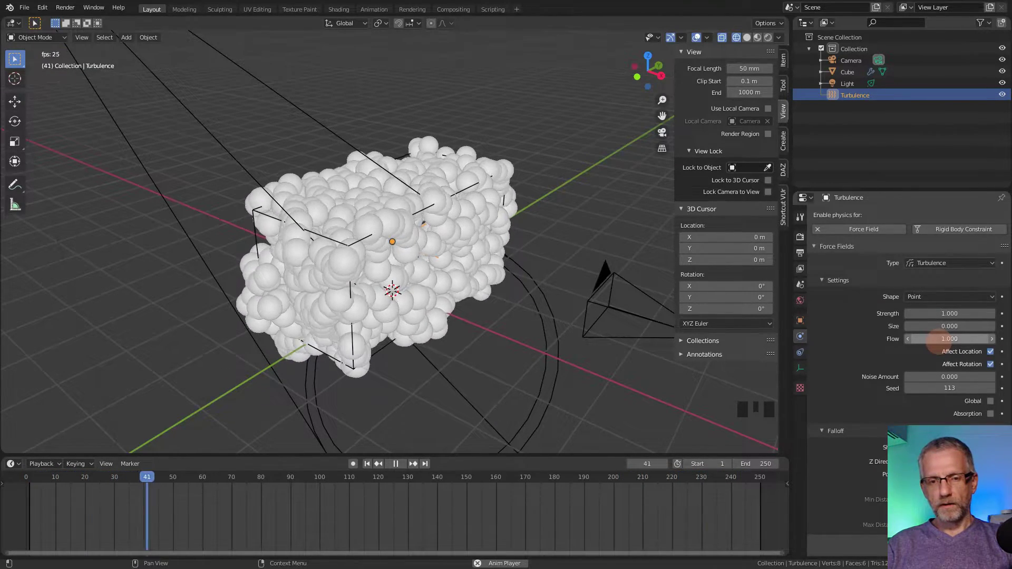
- Check the moving particles through the camera, stop the playback and return to frame 1
key("KP_0")
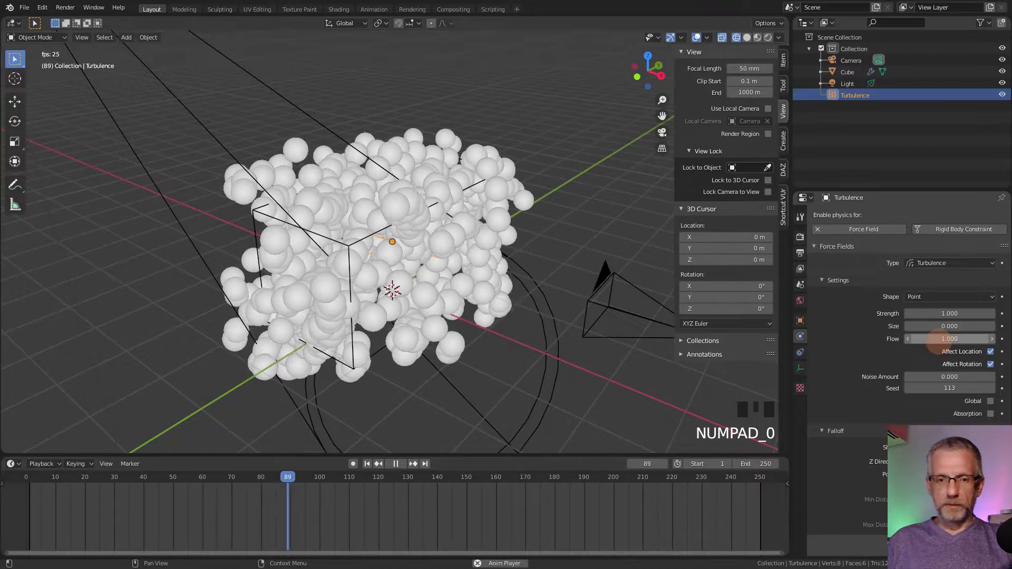
key("KP_0")
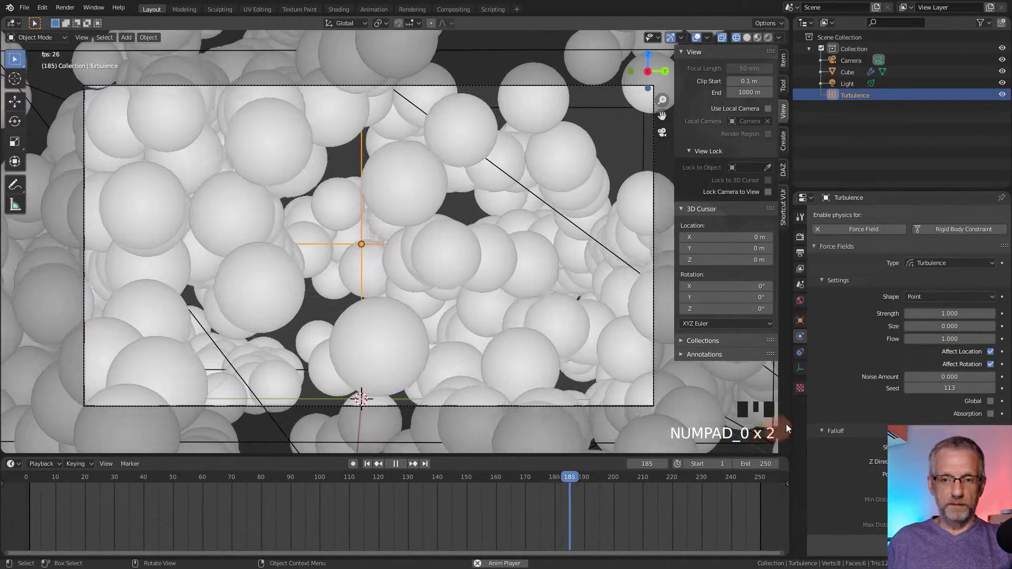
key("shift+Left")
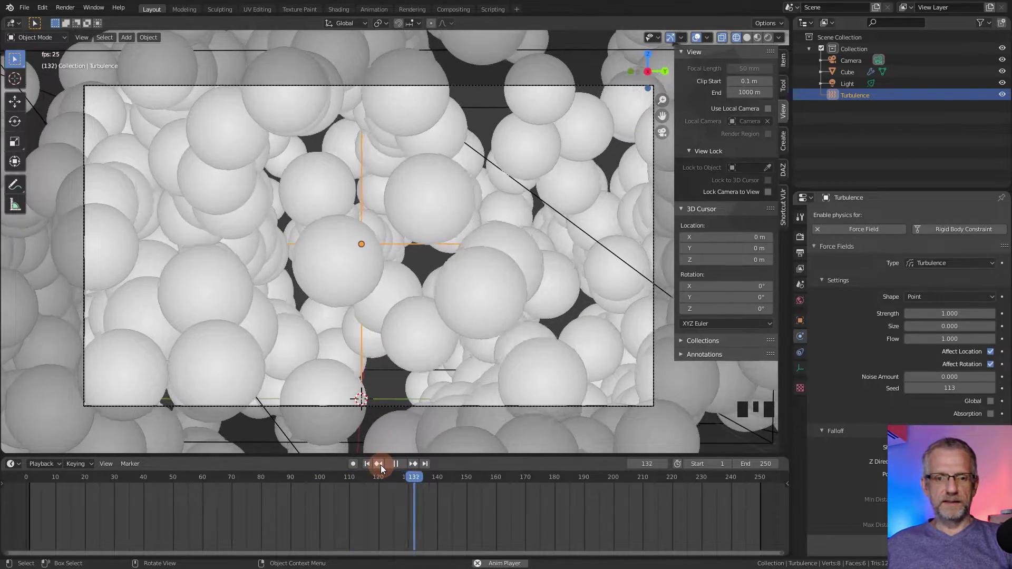
key("space")
left_click(371, 464)
- Leave the camera view and hide the emitter cube and the Turbulence field in the viewport
middle_click_drag(407, 373, 474, 420)
scroll(445, 423, "down", 2)
scroll(445, 423, "down", 5)
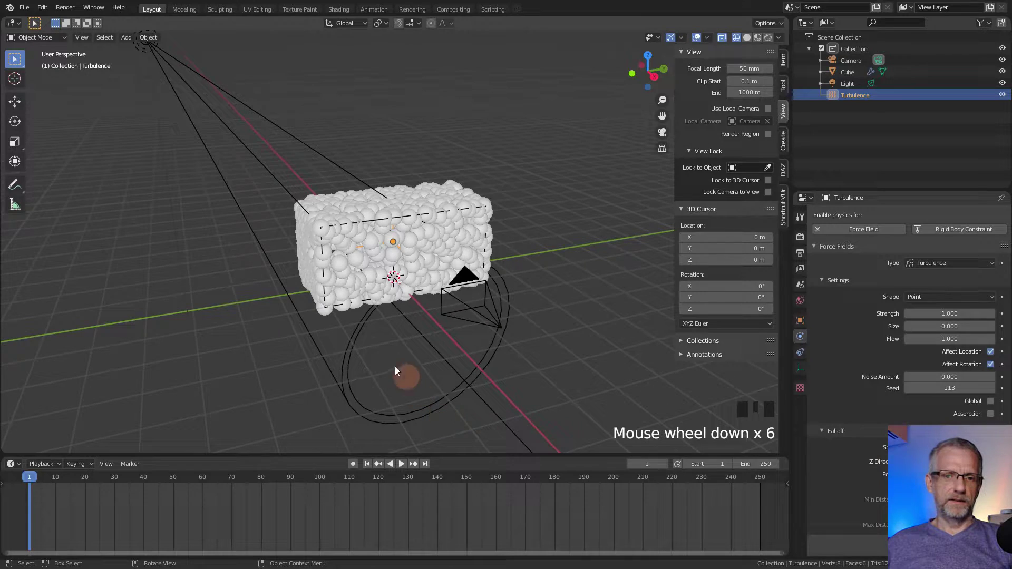
middle_click_drag(377, 367, 437, 371)
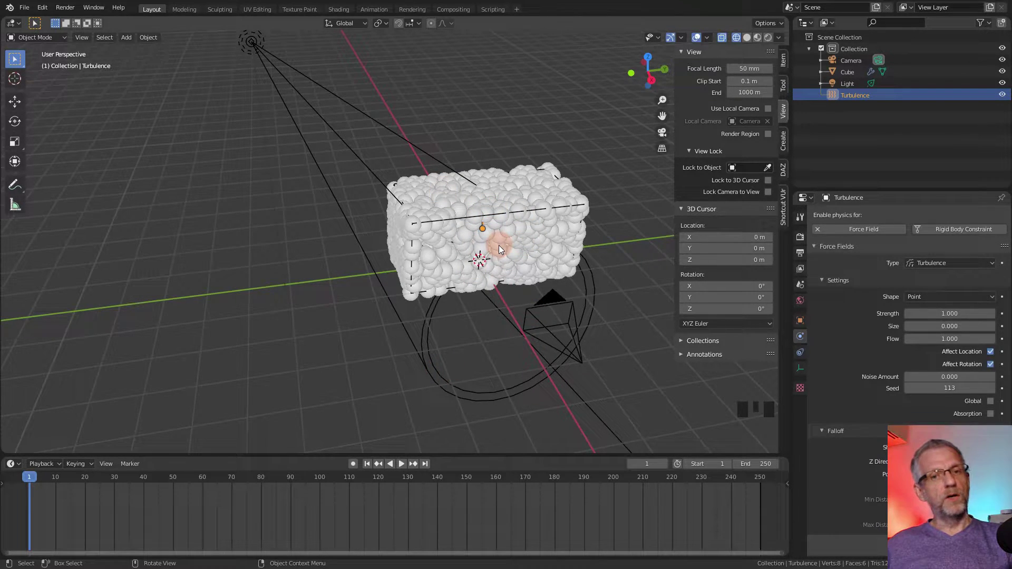
left_click(1002, 72)
middle_click_drag(505, 213, 518, 176)
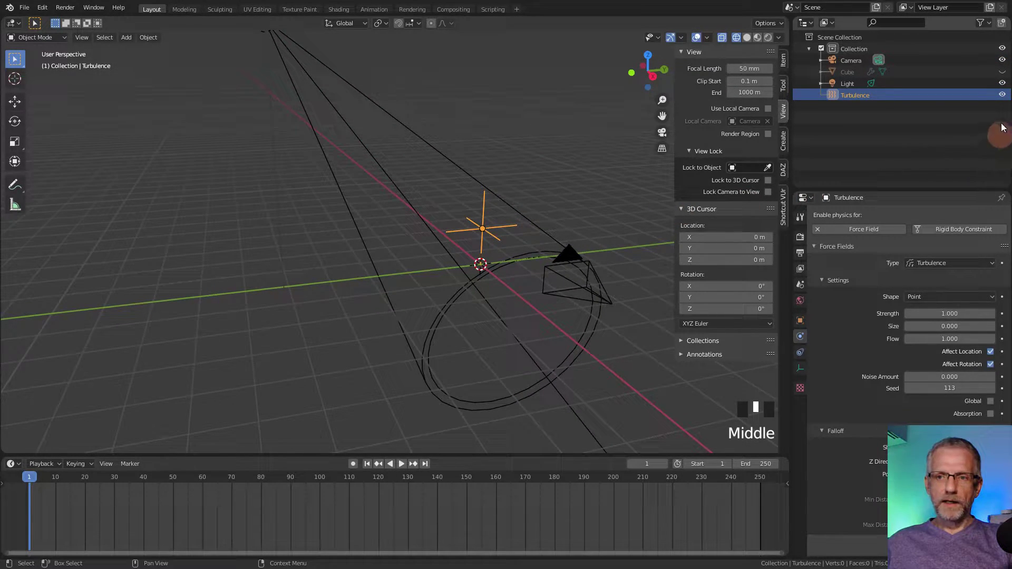
left_click(1002, 95)
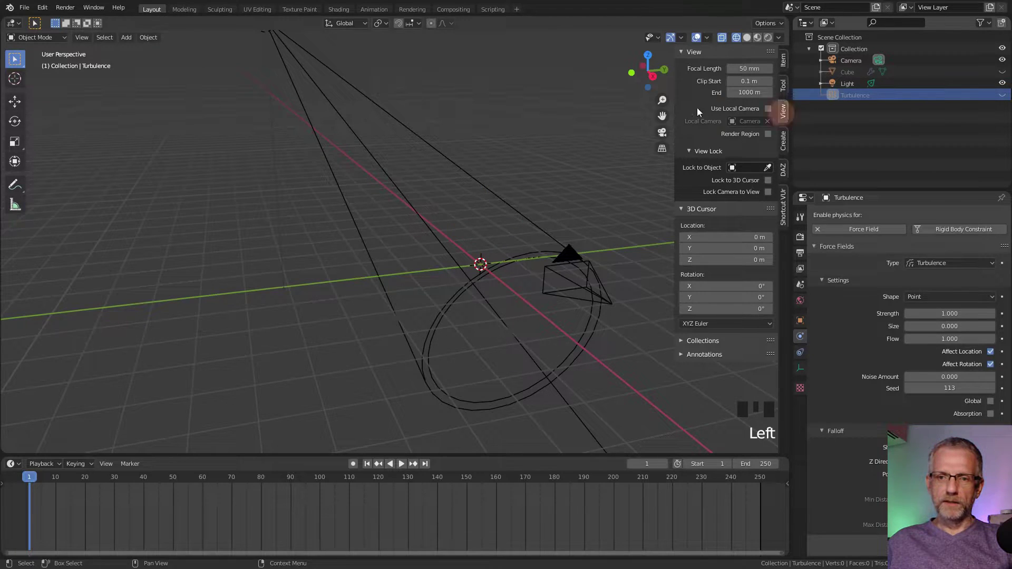
- Add an ico sphere at the world origin and set its subdivisions to 1
scroll(697, 107, "up", 1)
scroll(530, 135, "up", 3)
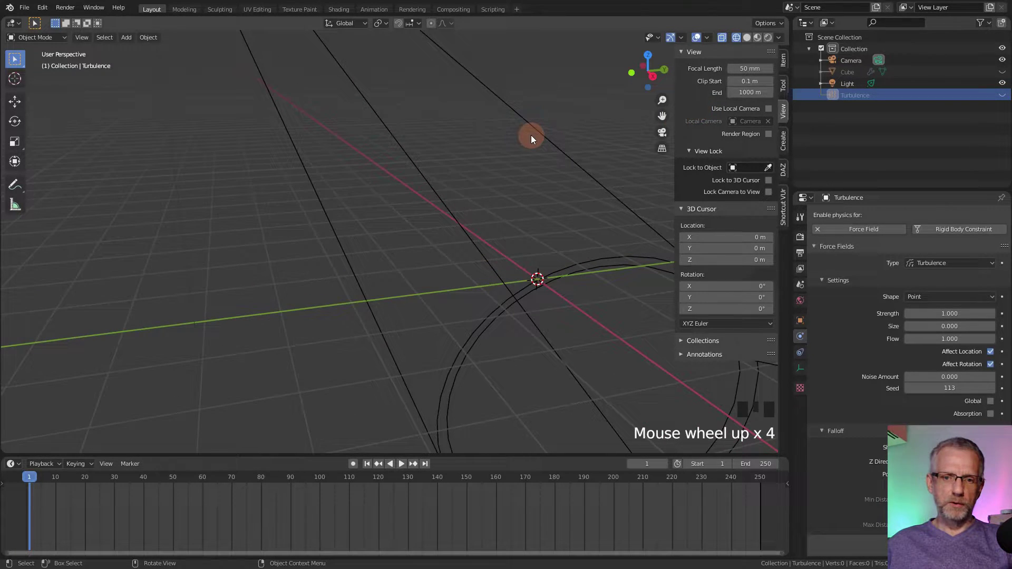
middle_click_drag(515, 171, 495, 177)
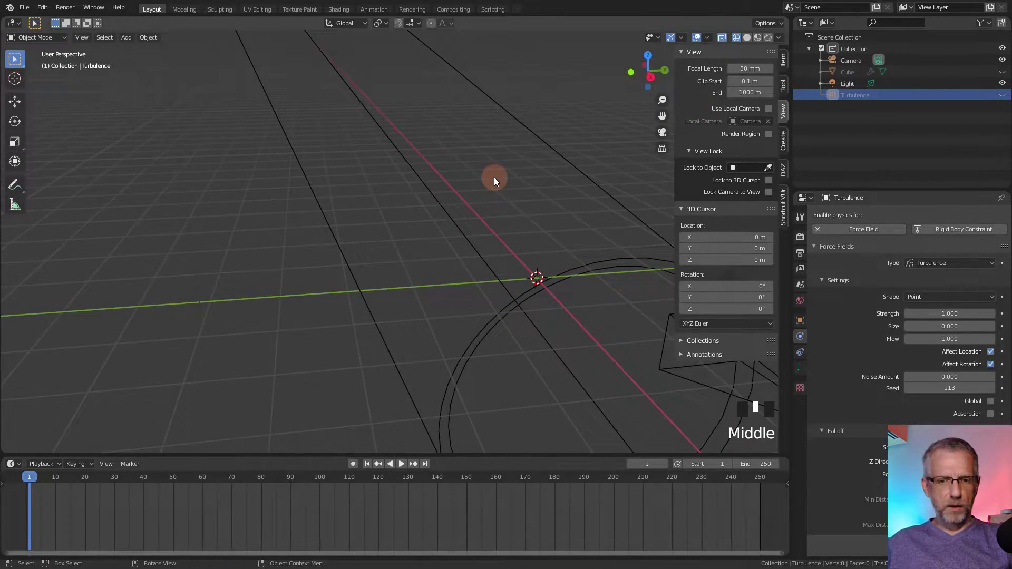
key("shift+a")
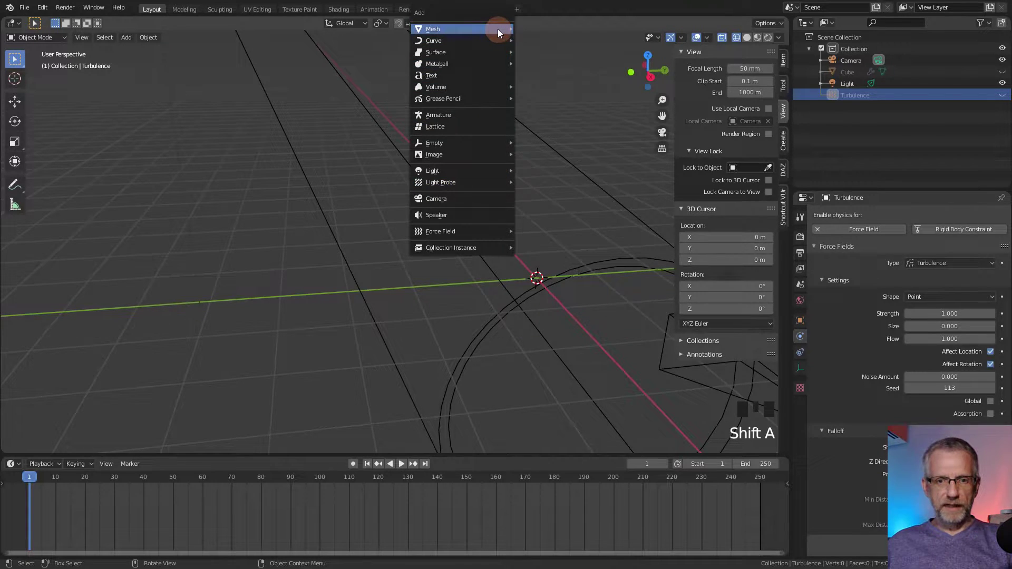
mouse_move(498, 30)
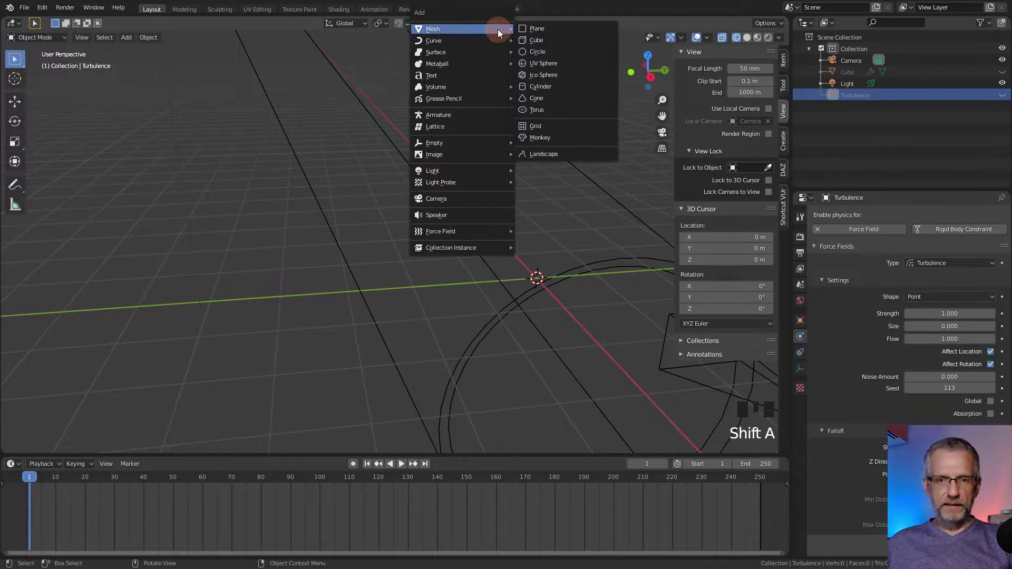
left_click(591, 75)
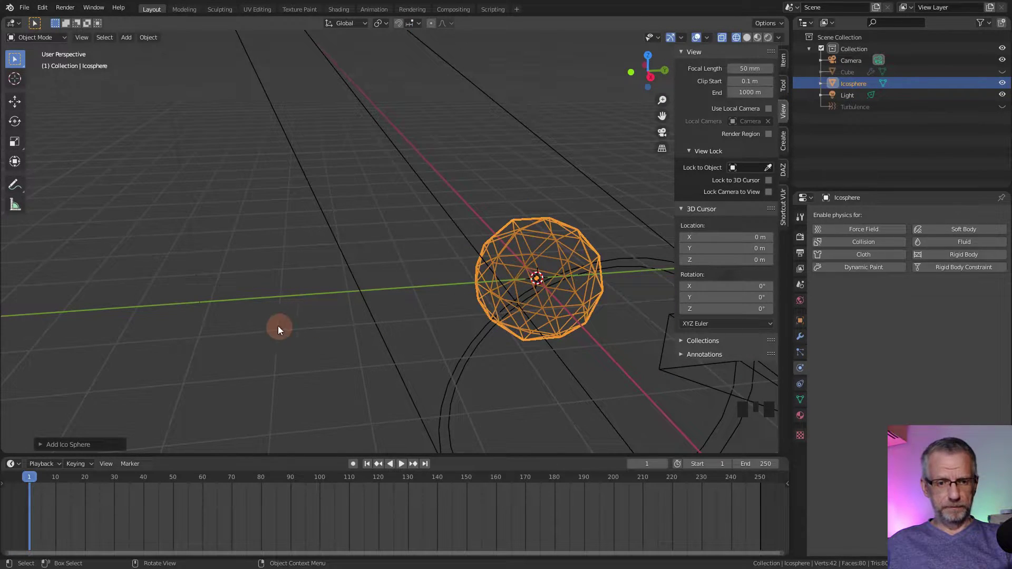
left_click(42, 444)
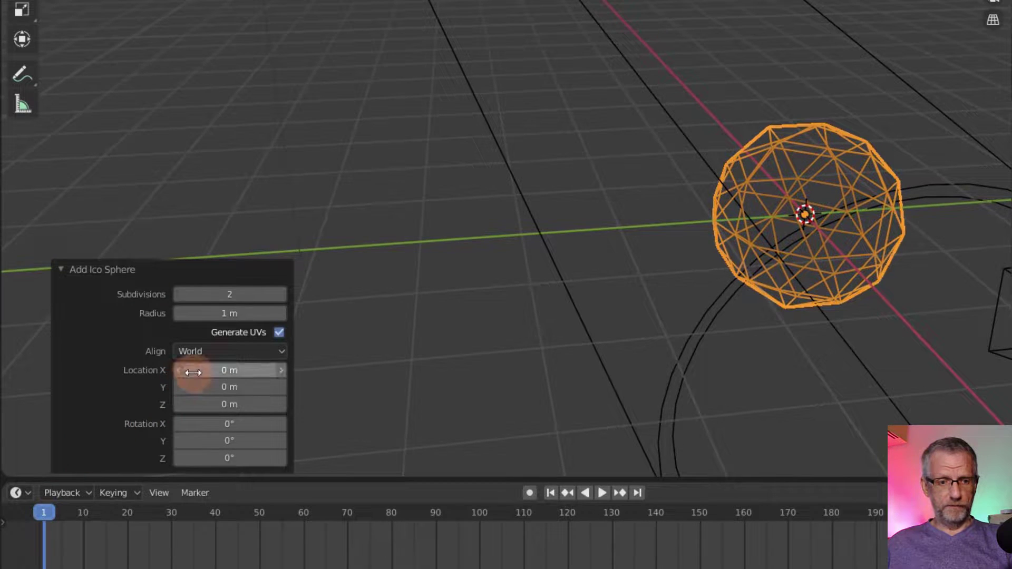
left_click(264, 294)
type("1")
key("Return")
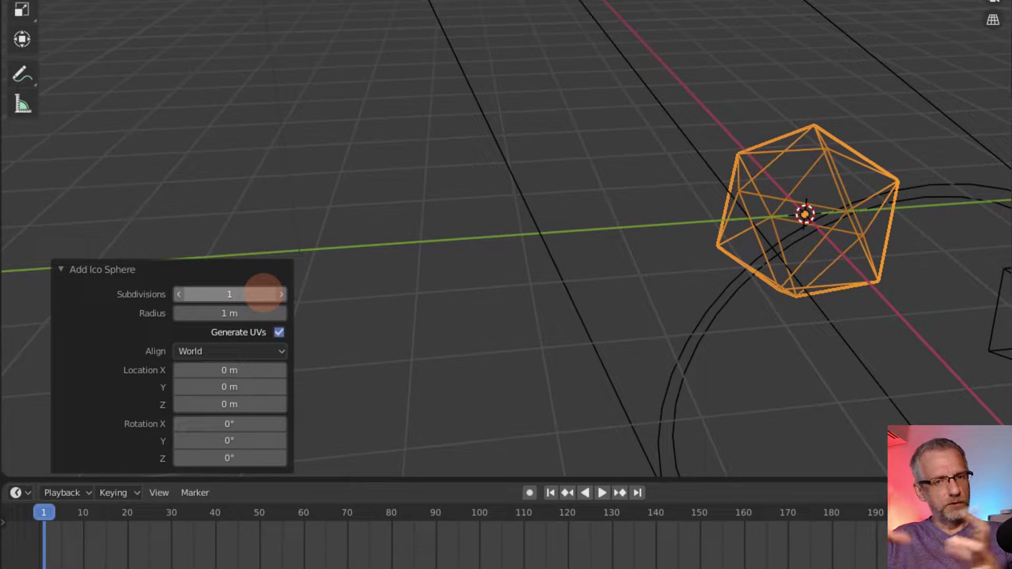
- Display the viewport in solid shading and move the ico sphere about -14.6 m along the Y axis
left_click(475, 289)
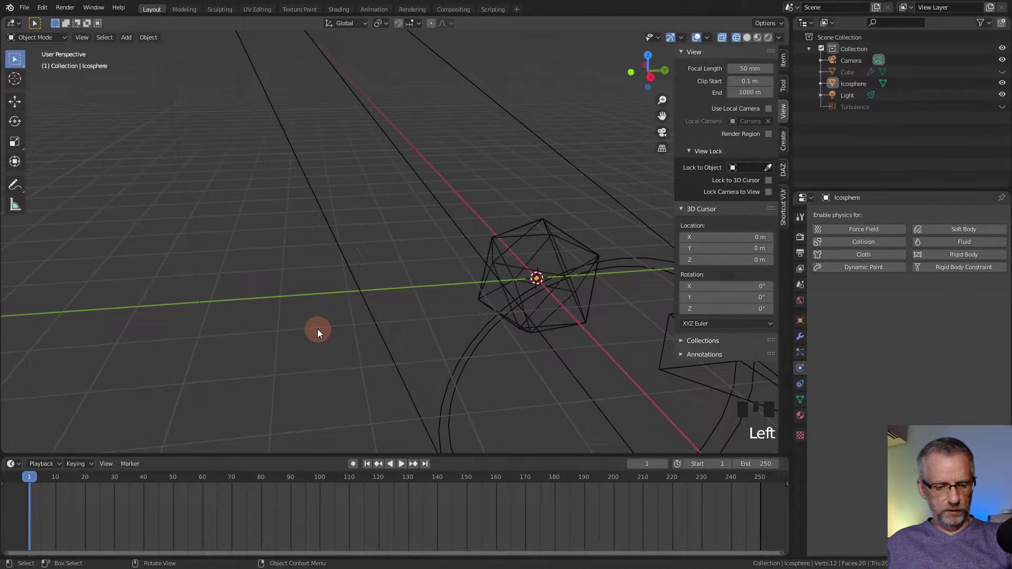
key("shift+z")
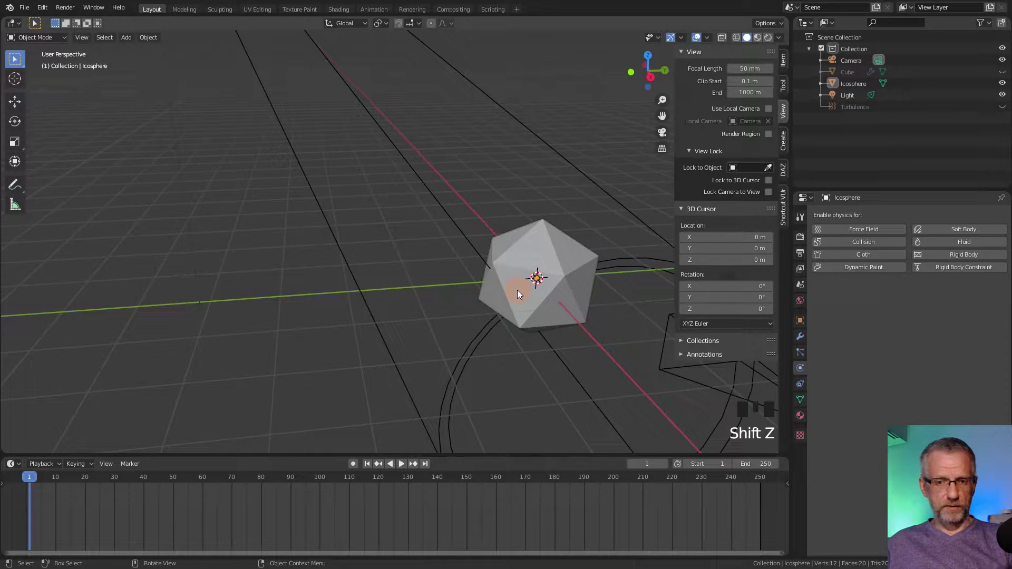
left_click(518, 294)
middle_click_drag(490, 307, 492, 337)
scroll(462, 328, "down", 5)
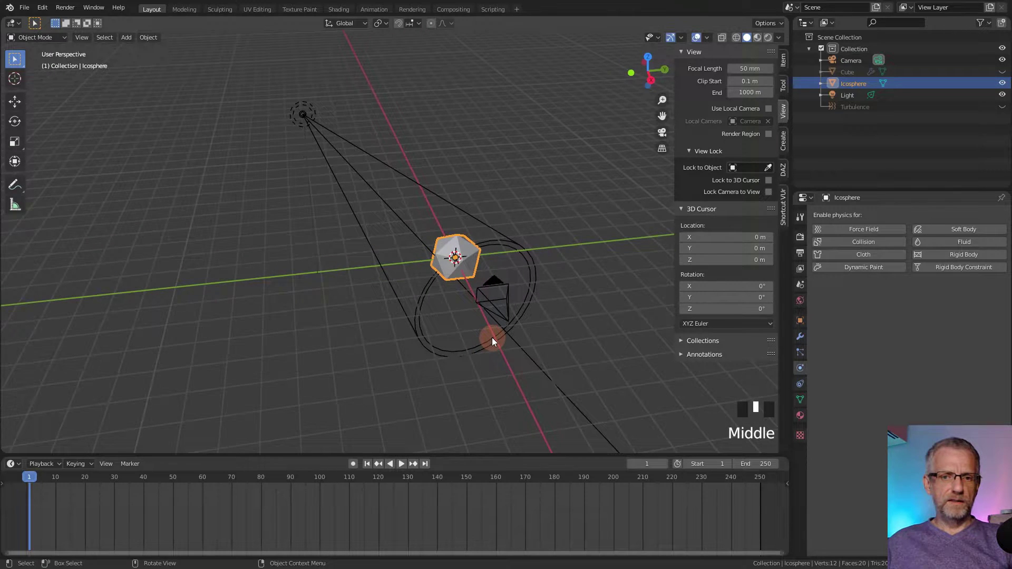
key("g")
key("y")
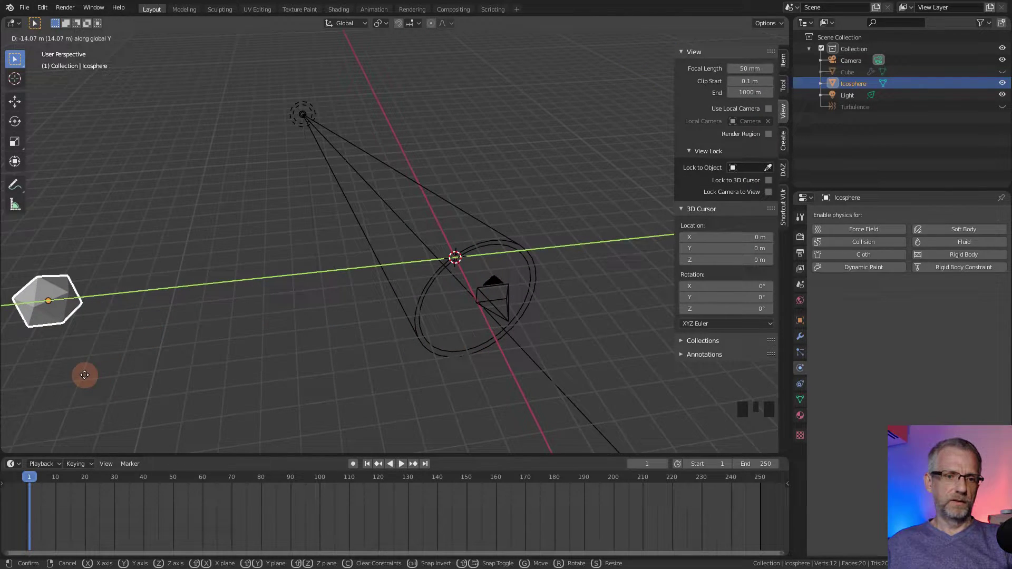
left_click(68, 389)
- Enter Edit Mode on the ico sphere and lower its top vertex about 0.25 m along Z
key("KP_Decimal")
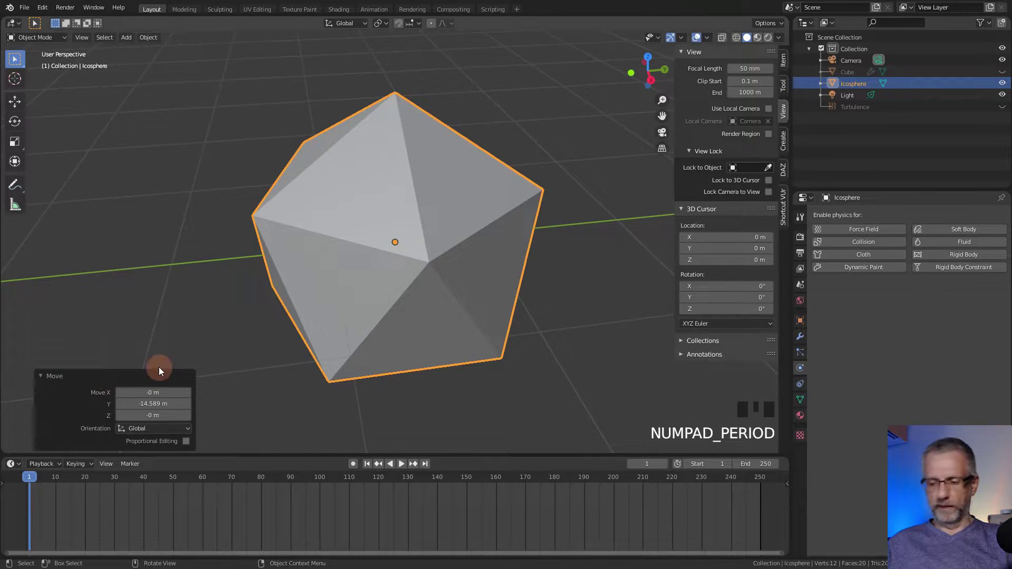
middle_click_drag(269, 292, 223, 297)
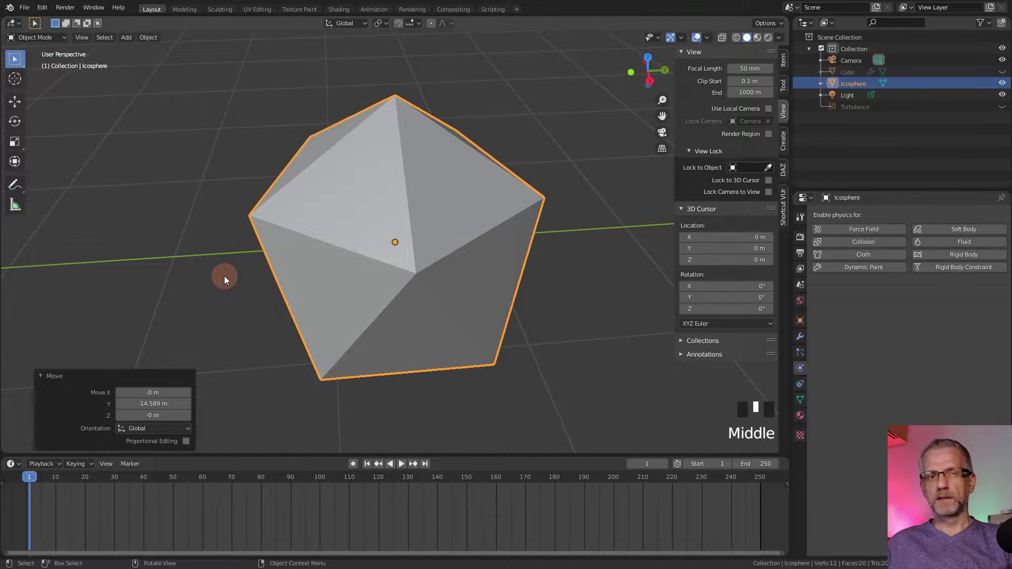
key("Tab")
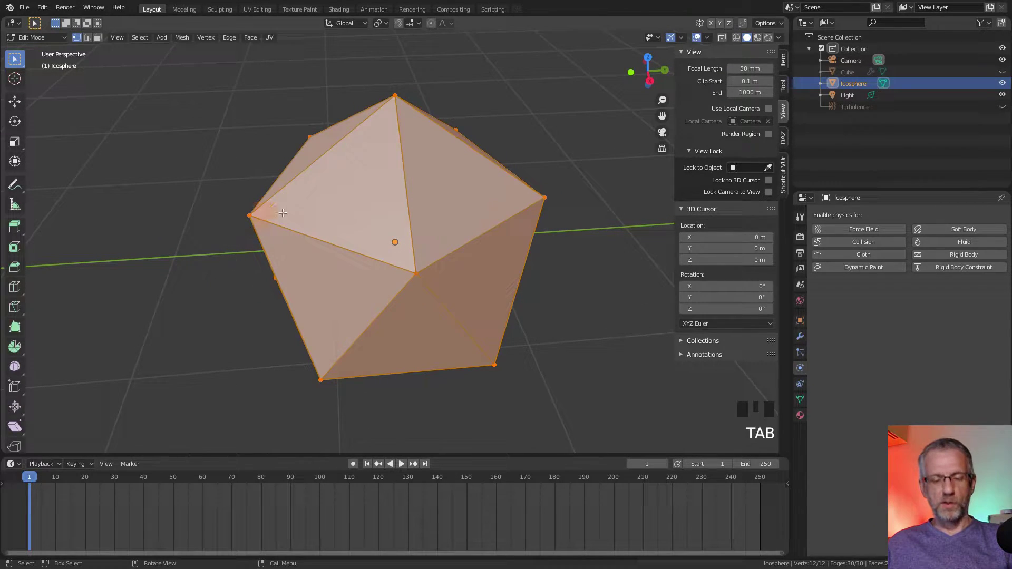
key("a")
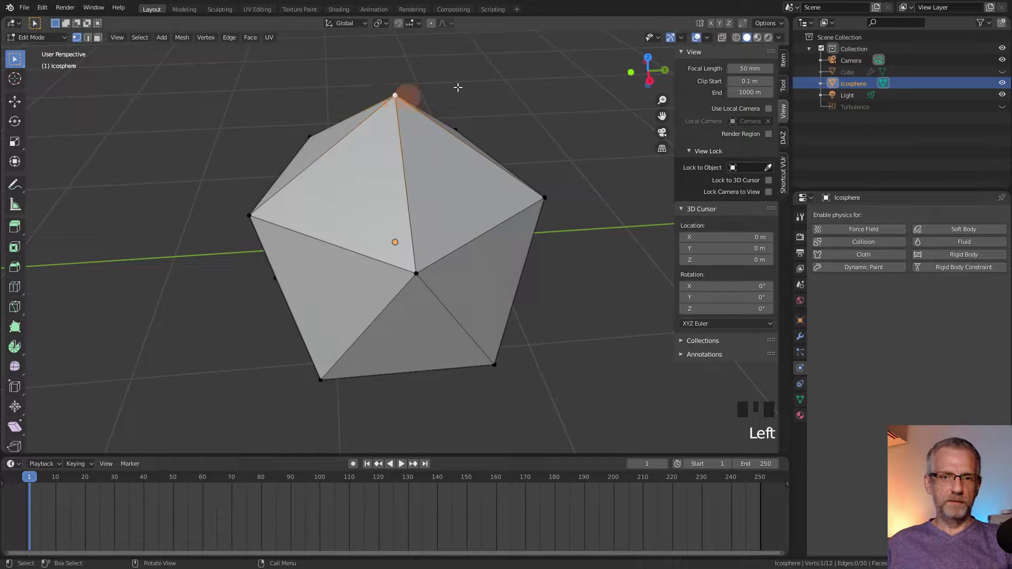
key("g")
key("z")
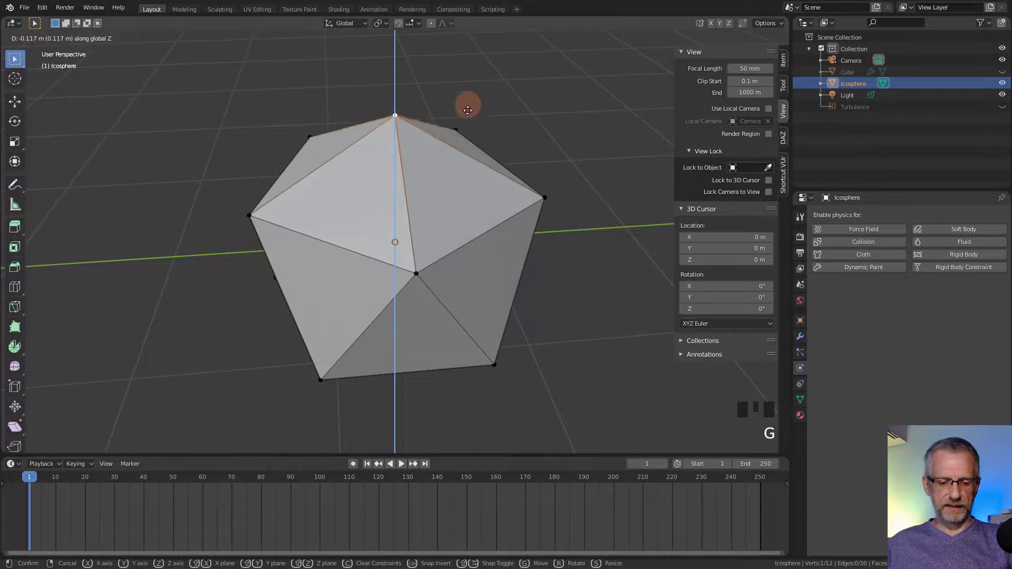
left_click(463, 126)
- Raise the ico sphere's bottom vertex along Z to flatten its underside
middle_click_drag(558, 193, 537, 122)
scroll(538, 131, "down", 3)
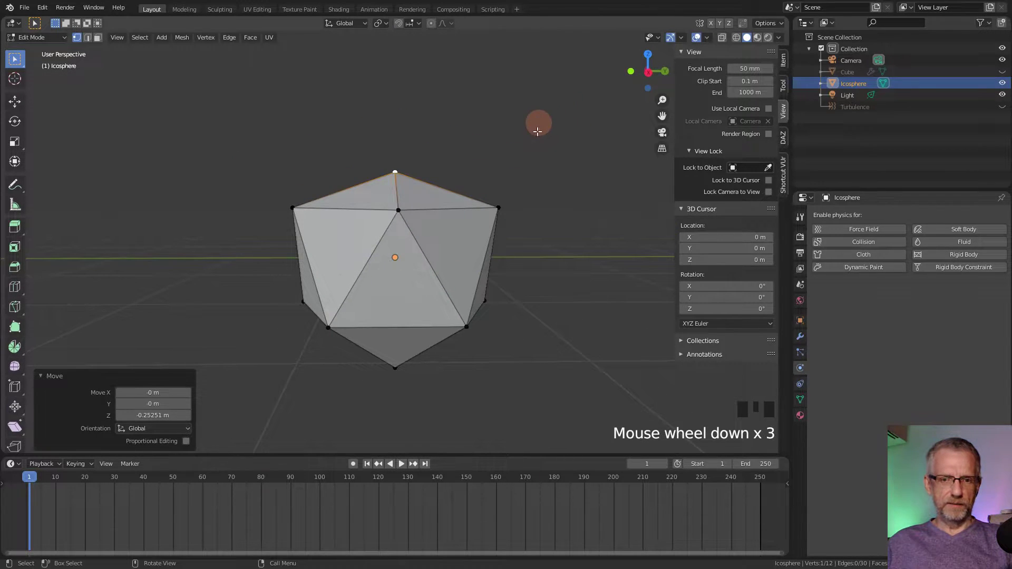
left_click(394, 367)
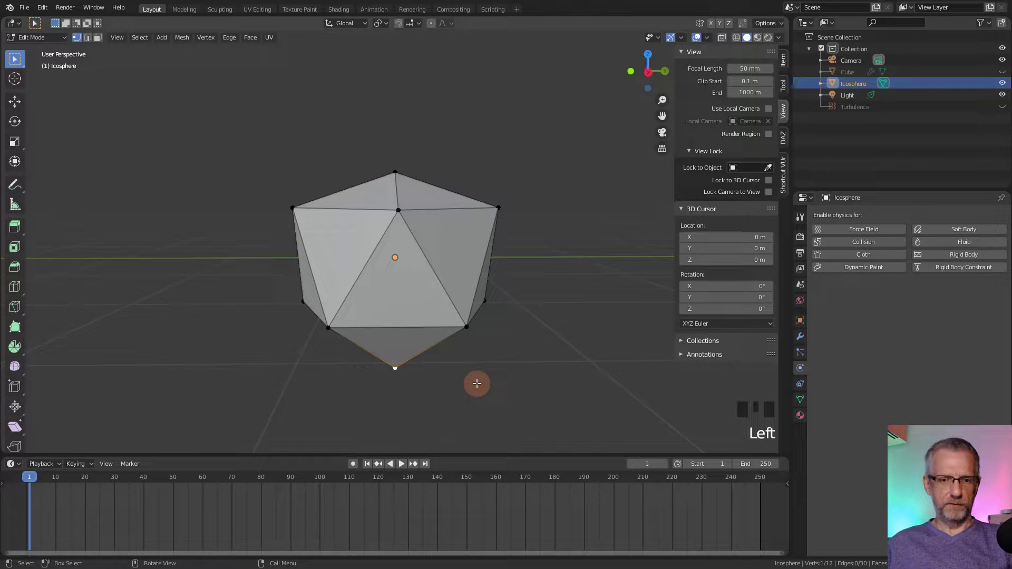
key("g")
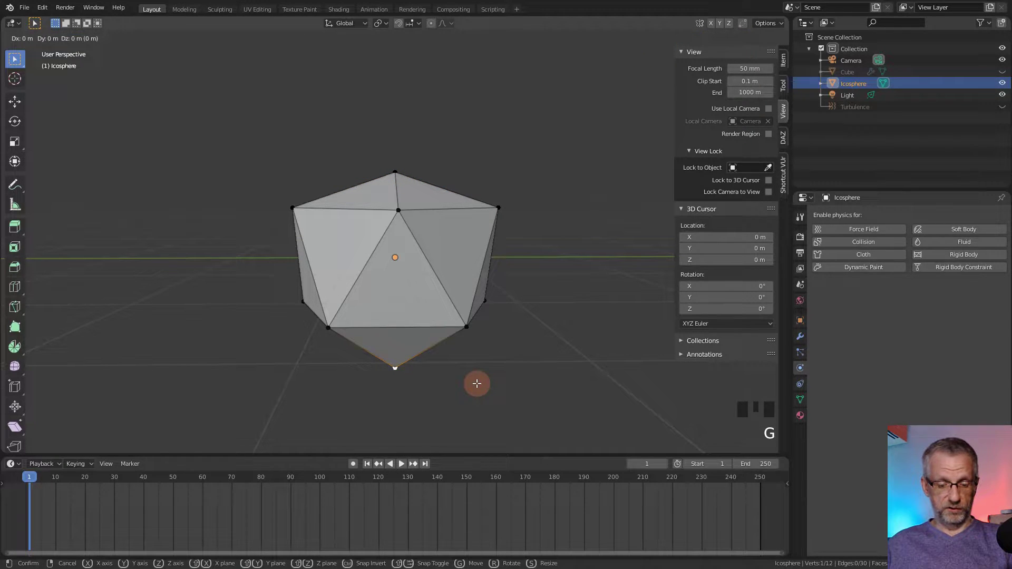
key("z")
left_click(482, 356)
- Select the whole ico sphere mesh and flatten it to a scale of about 0.33 along Z
middle_click_drag(573, 325, 602, 337)
scroll(574, 373, "down", 1)
key("a")
key("a")
key("a")
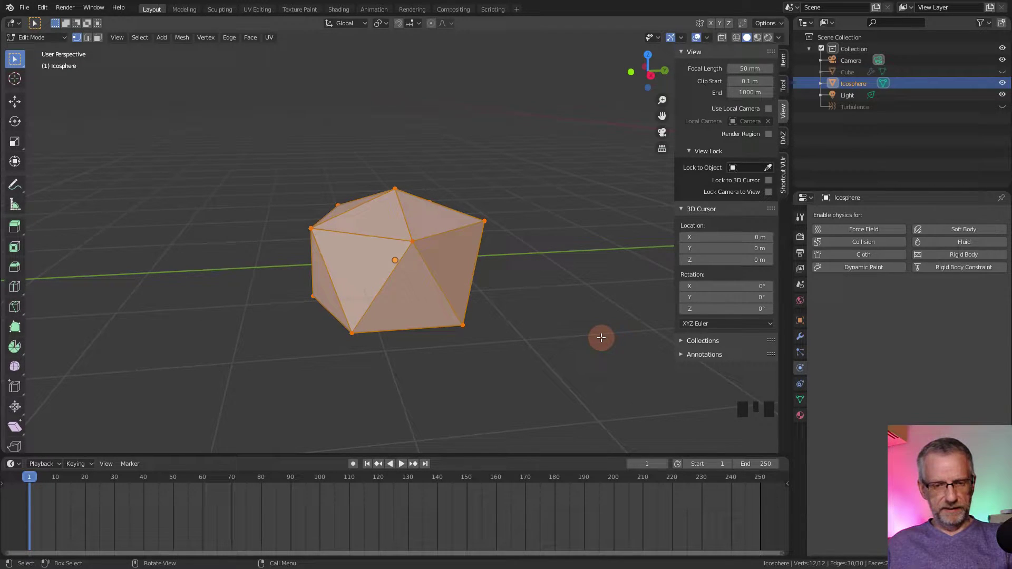
key("s")
key("z")
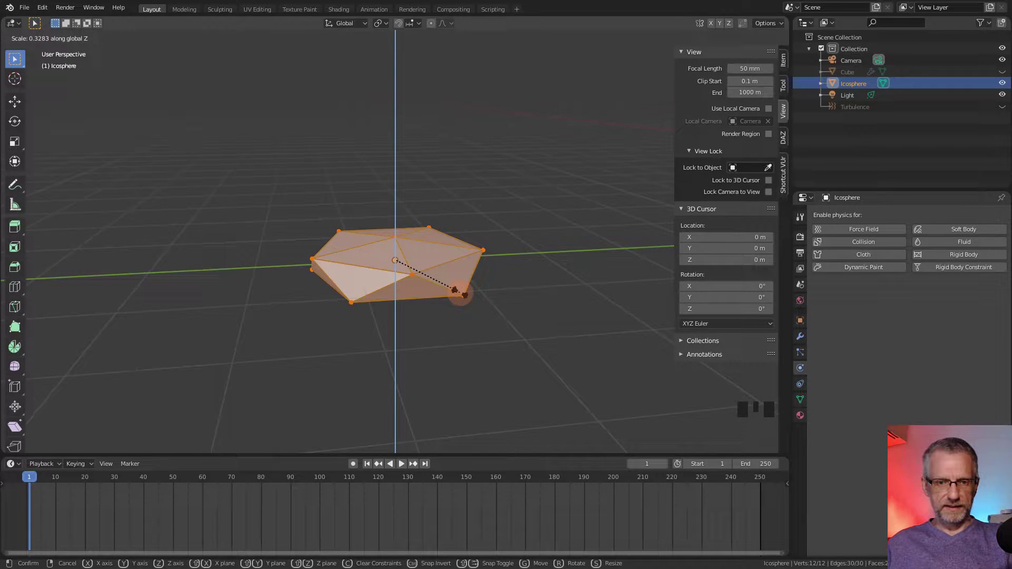
left_click(464, 295)
- Move one outer vertex inward about 0.29 m in X and -0.27 m in Y with Z locked, and leave Edit Mode
middle_click_drag(543, 300, 338, 413)
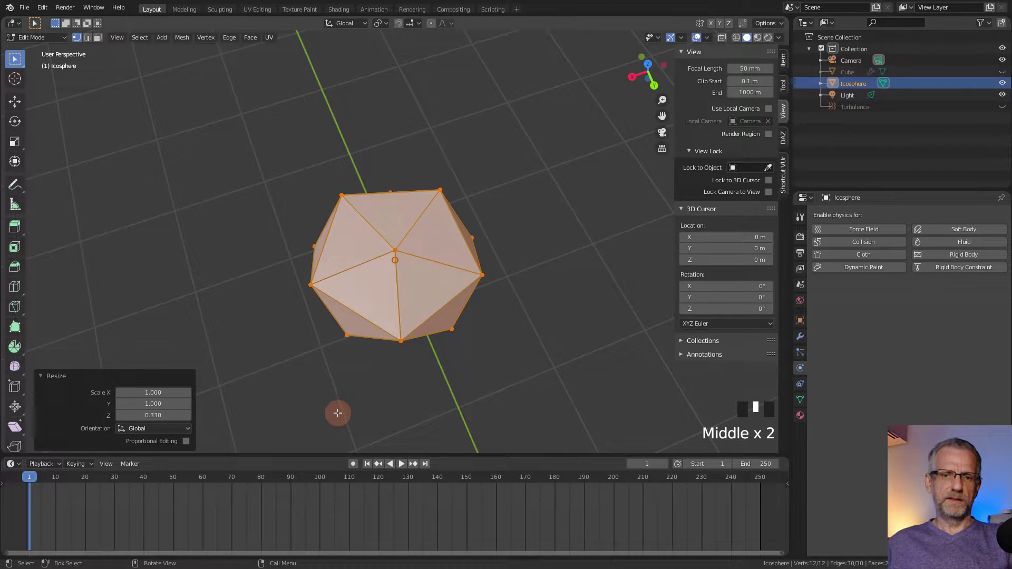
key("a")
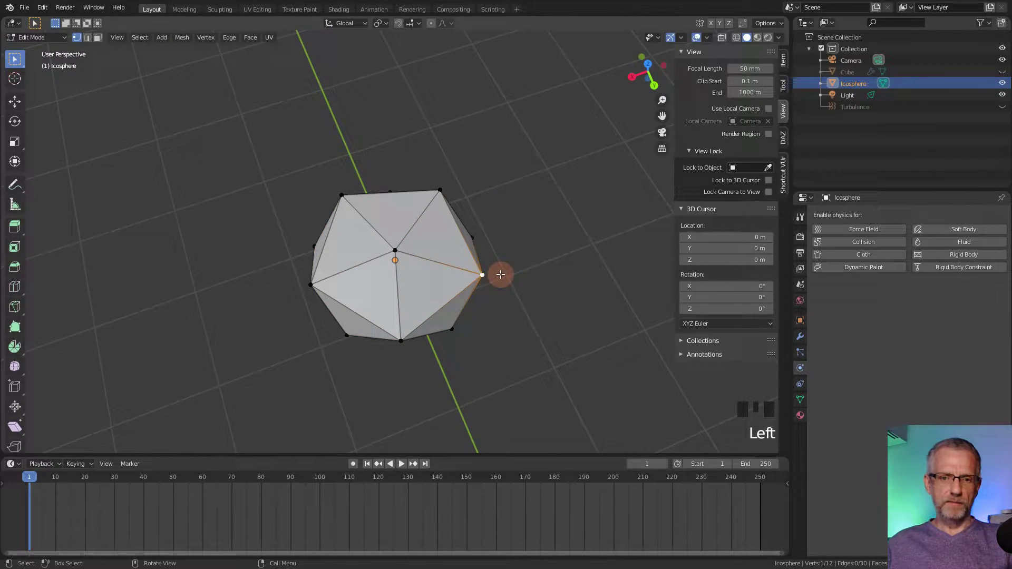
key("g")
key("shift+z")
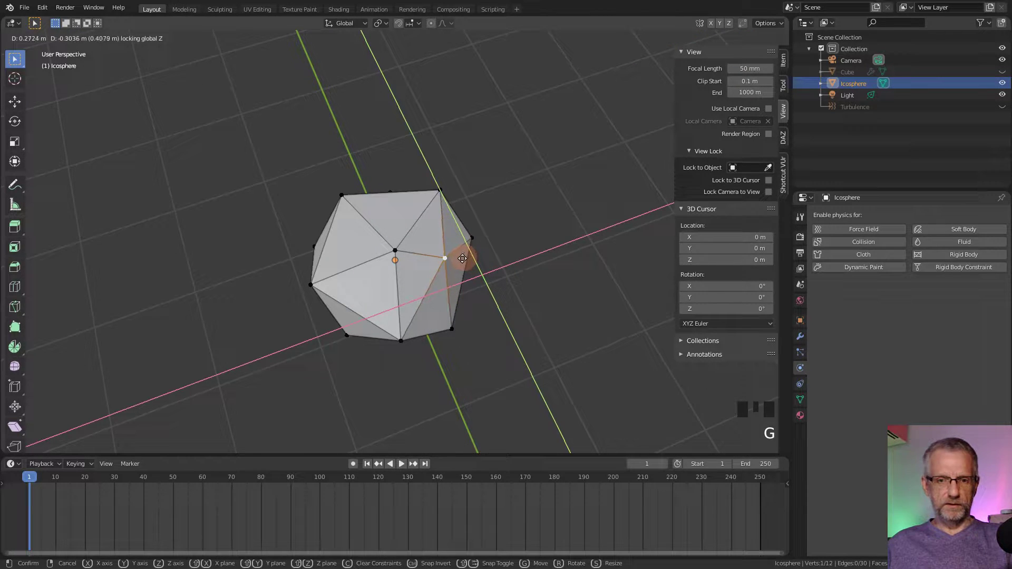
left_click(463, 258)
middle_click_drag(519, 293, 662, 239)
scroll(589, 343, "up", 2)
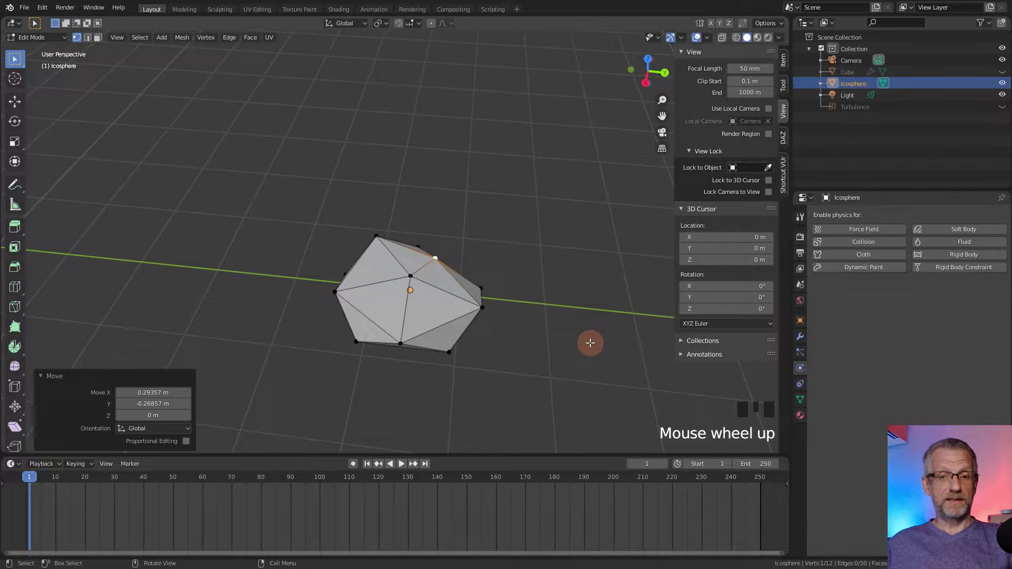
key("Tab")
- Rename the ico sphere object to Particle 1
middle_click_drag(544, 342, 429, 285, "shift")
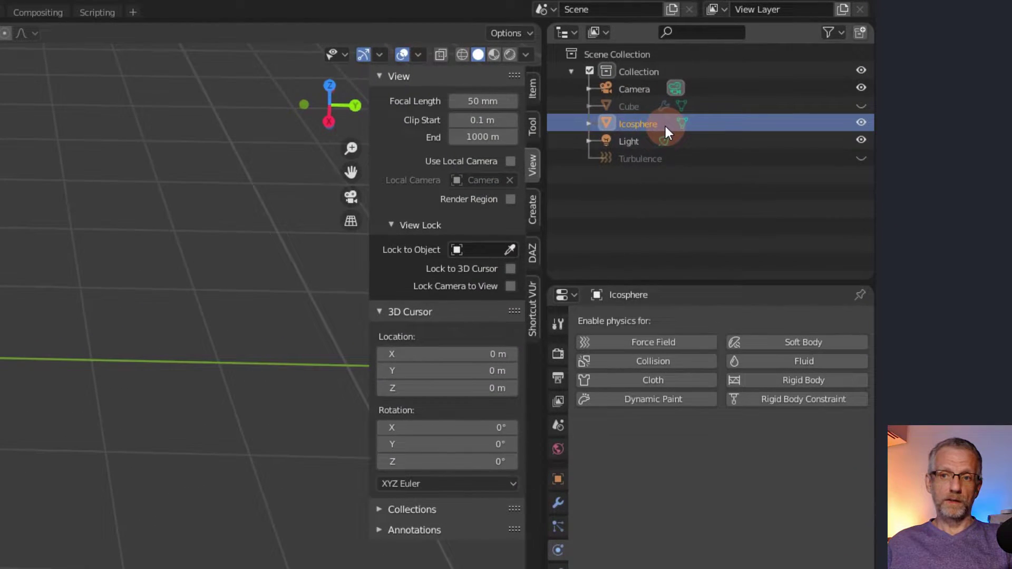
double_click(867, 86)
type("Particle")
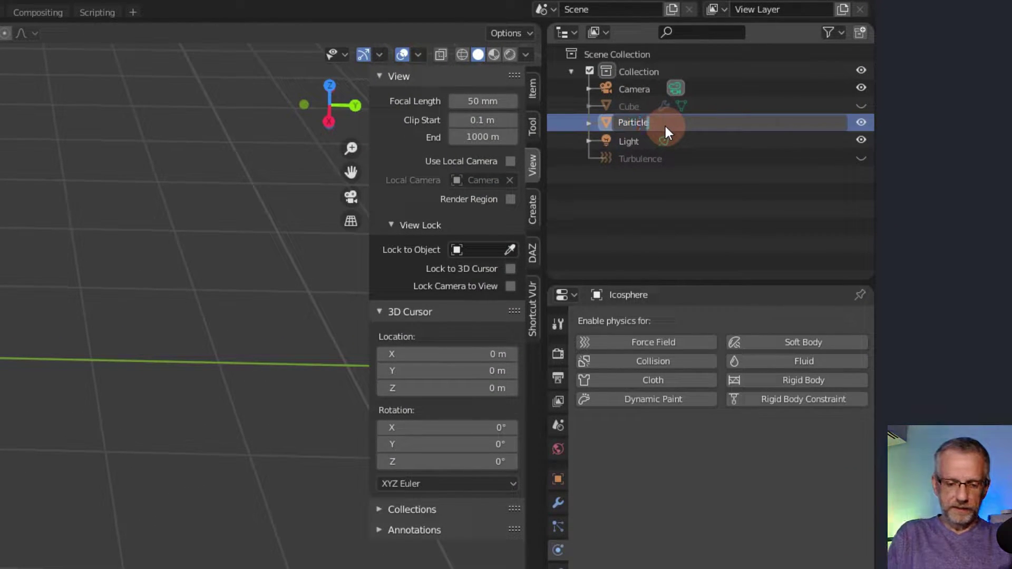
key("Return")
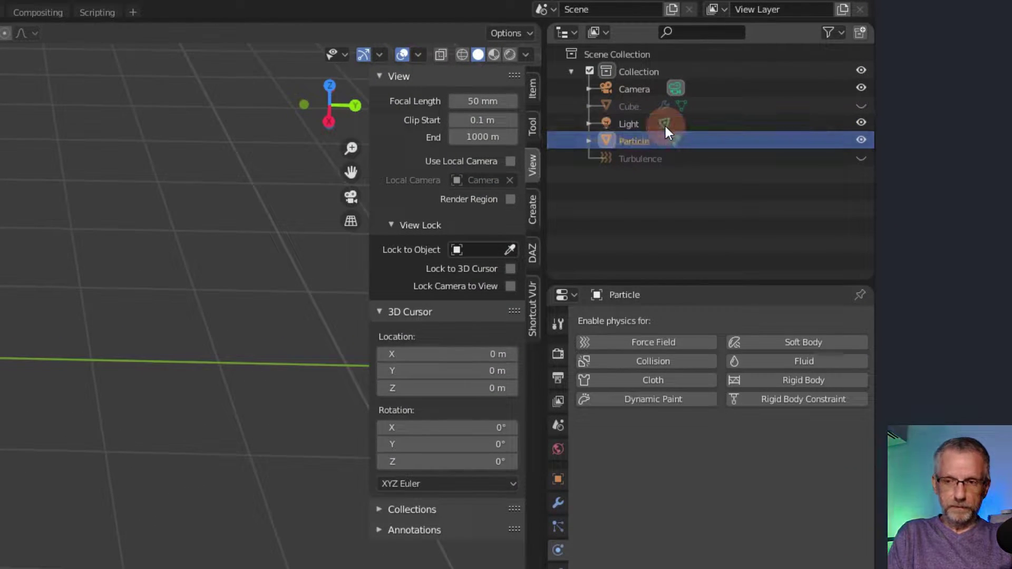
double_click(631, 144)
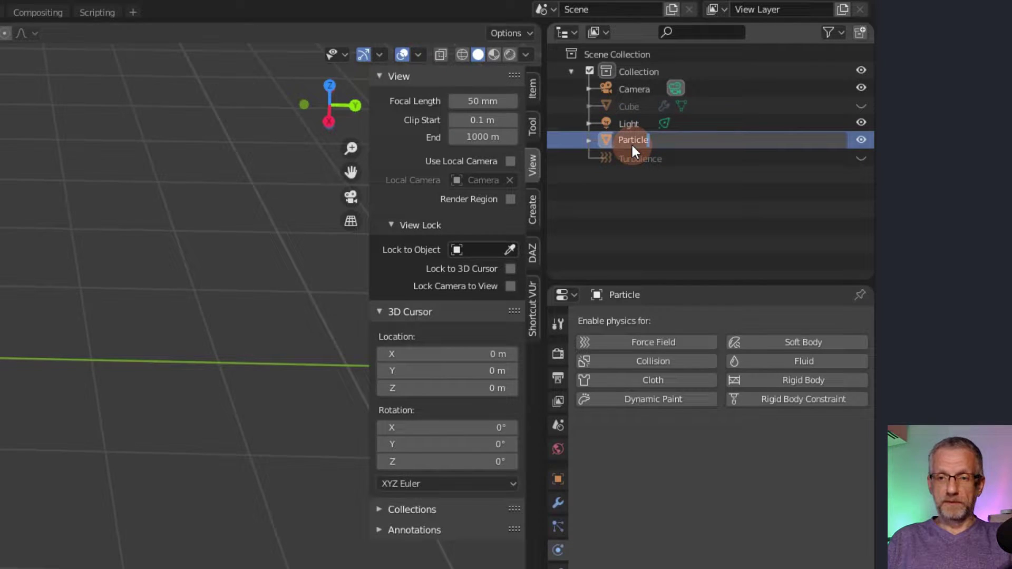
type("1")
key("Return")
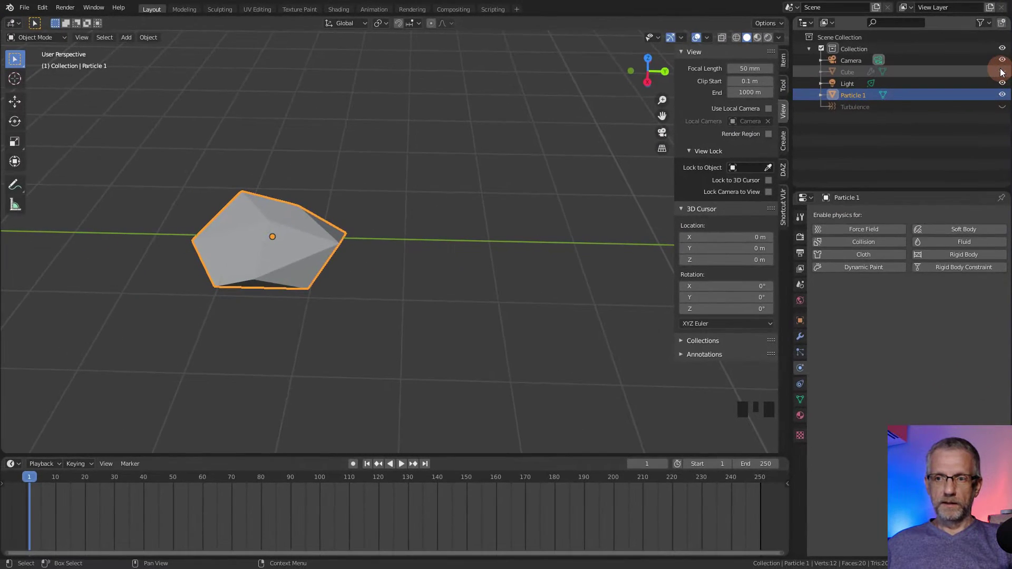
- Unhide the emitter cube and the Turbulence field in the viewport and bring the emitter into close view
left_click(1003, 71)
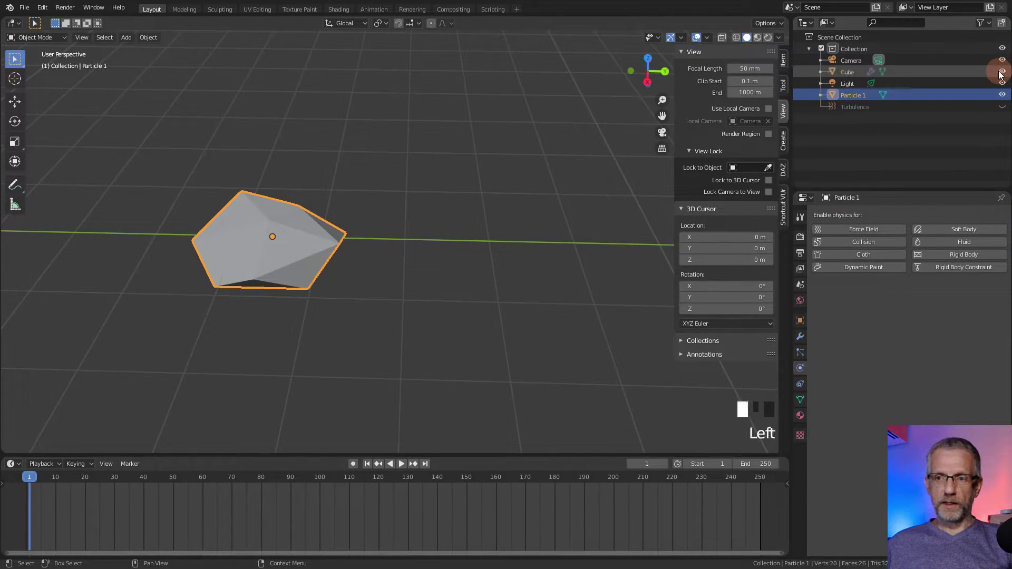
left_click(1002, 108)
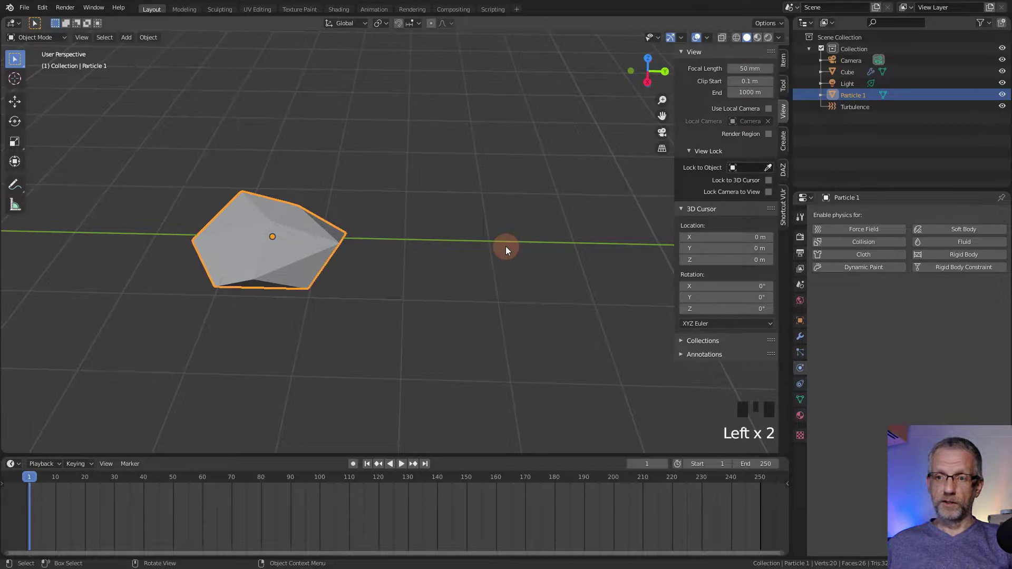
scroll(506, 247, "down", 5)
scroll(505, 246, "down", 3)
middle_click_drag(505, 246, 116, 211, "shift")
scroll(223, 235, "up", 4)
middle_click_drag(223, 235, 311, 317)
scroll(311, 341, "up", 2)
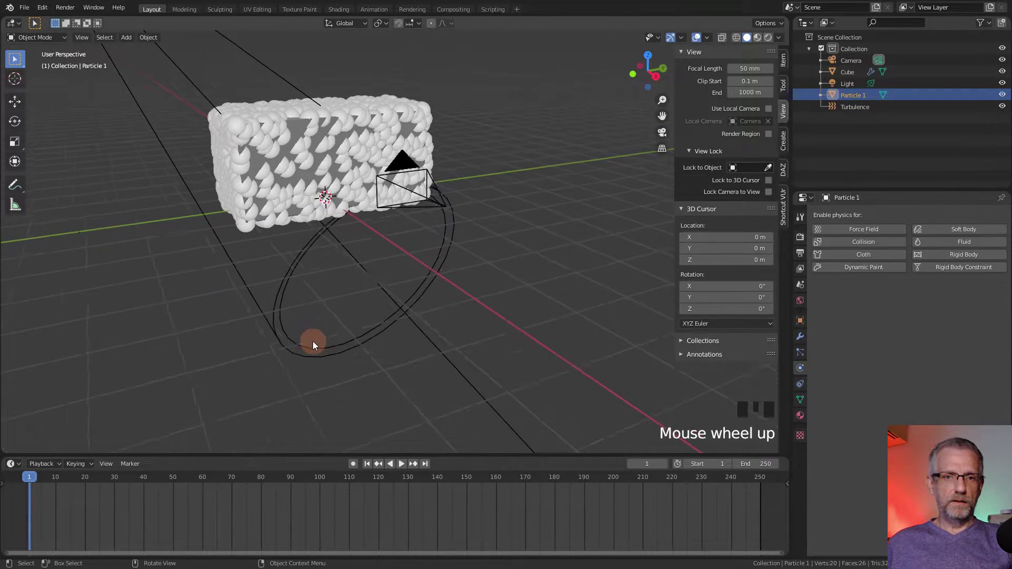
mouse_move(273, 260)
middle_mouse_down("shift")
mouse_move(366, 369)
mouse_move(329, 339)
mouse_move(337, 358)
mouse_move(259, 261)
middle_mouse_up("shift")
scroll(366, 369, "up", 3)
scroll(259, 261, "up", 1, "shift")
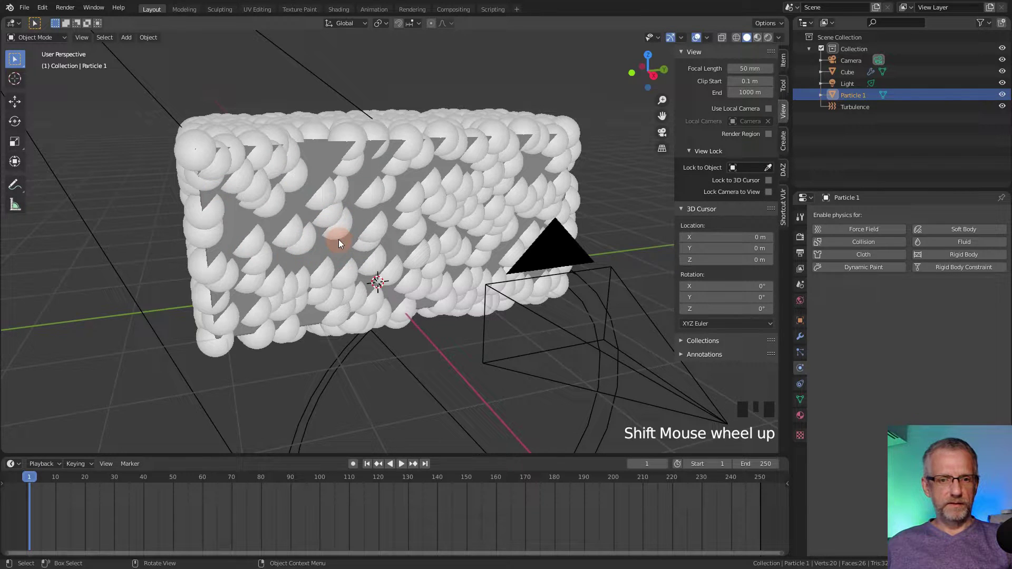
- Examine the emitter's particles and the distant Particle 1 mesh in wireframe display, and return to solid shading
key("shift+z")
middle_click_drag(299, 279, 534, 284, "shift")
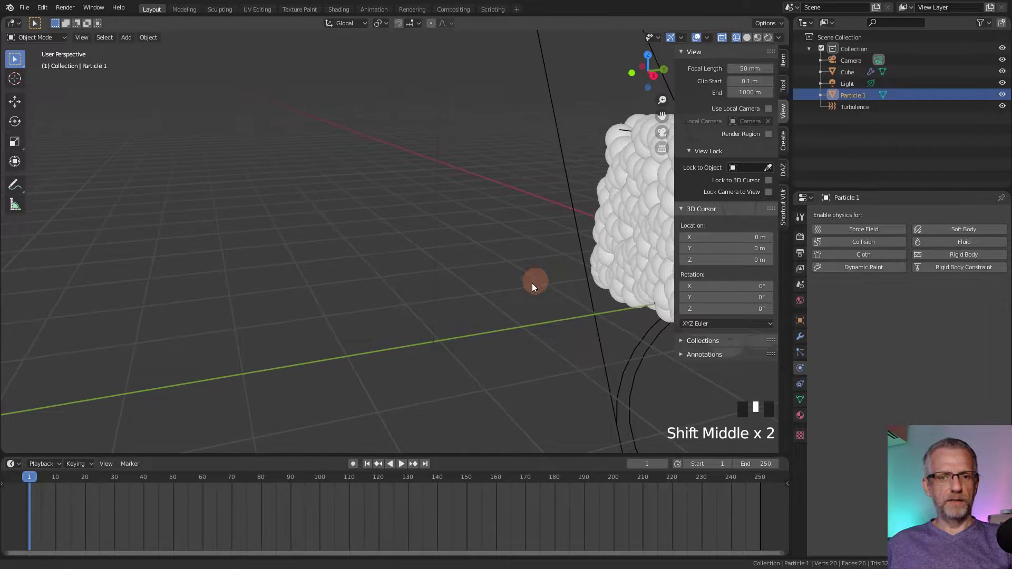
scroll(251, 291, "down", 7)
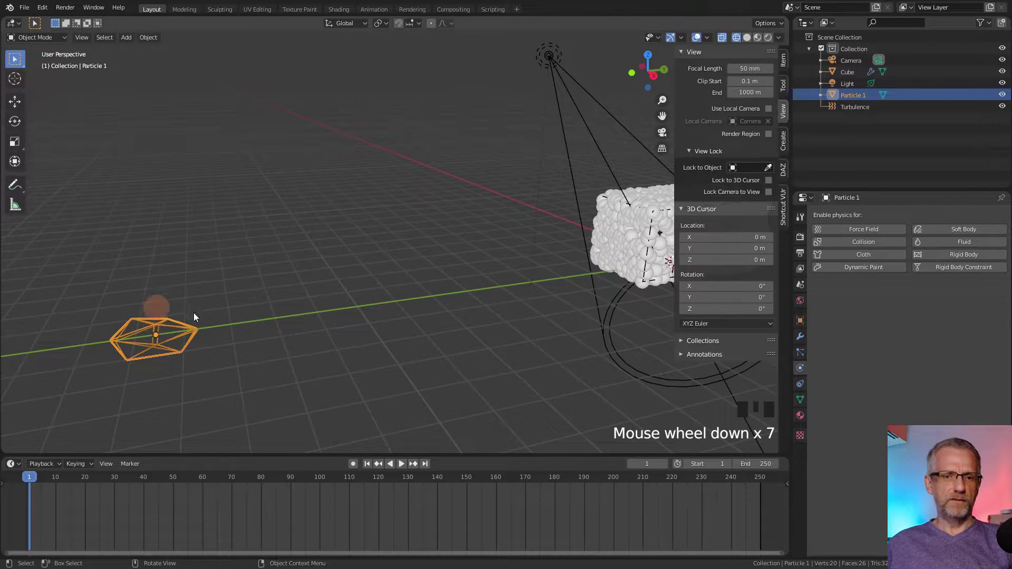
middle_click_drag(439, 323, 37, 312, "shift")
scroll(37, 312, "up", 4)
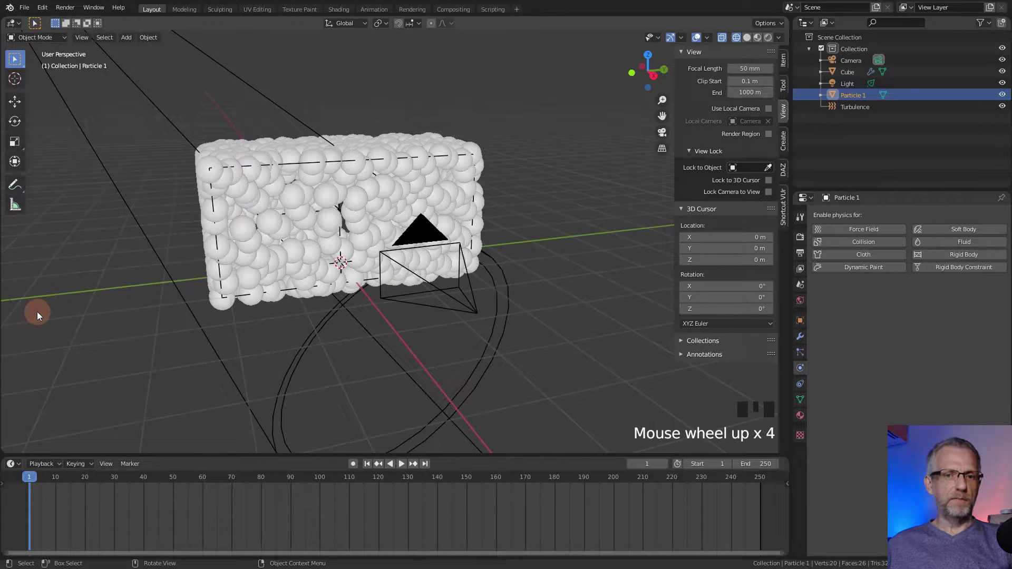
scroll(280, 295, "up", 2)
middle_click_drag(280, 294, 324, 320, "shift")
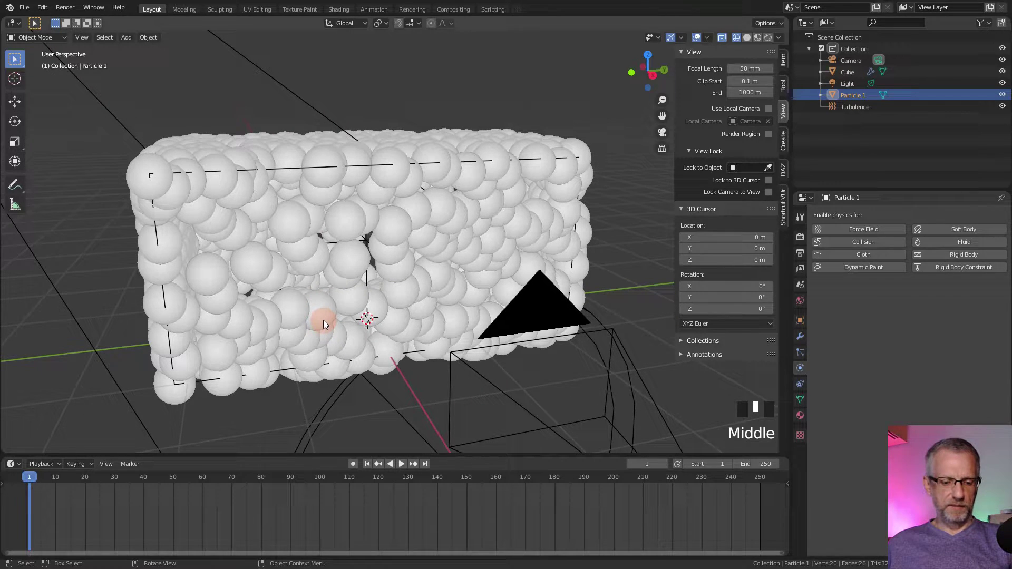
key("shift+z")
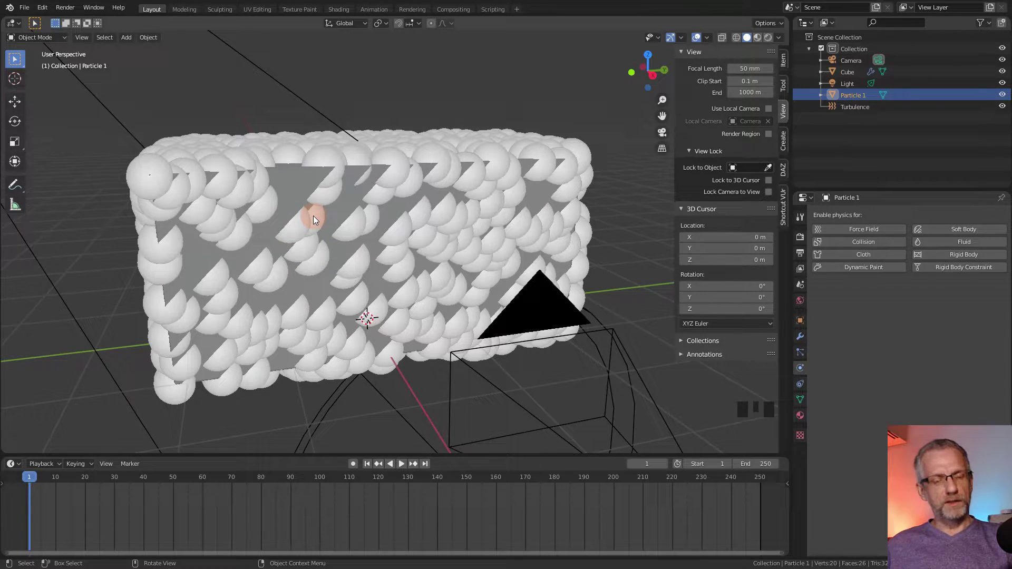
- Switch the viewport to rendered shading and select the emitter cube
left_click(768, 38)
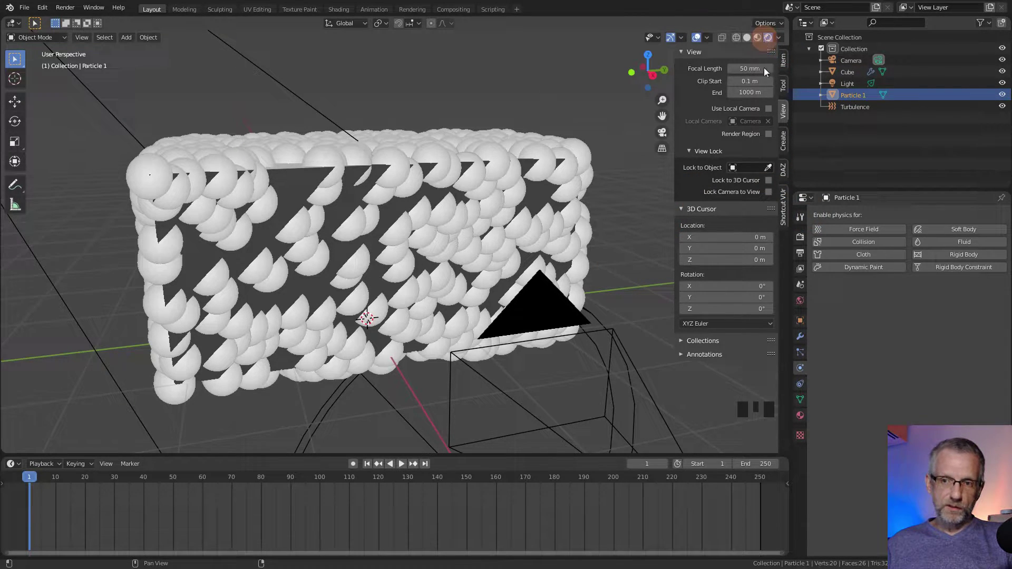
middle_click_drag(380, 274, 519, 270)
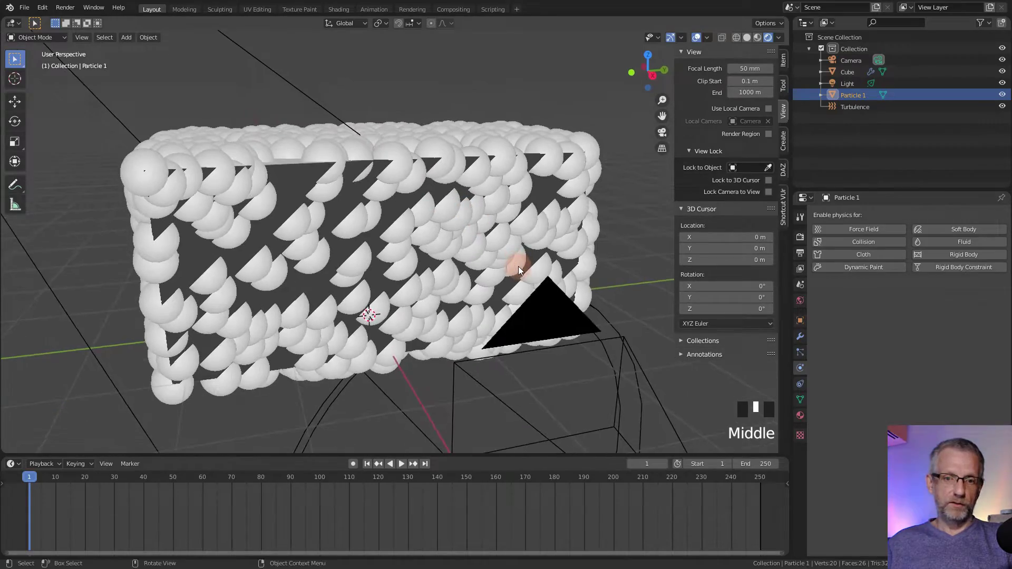
left_click(448, 254)
mouse_move(448, 254)
middle_mouse_down()
mouse_move(317, 290)
mouse_move(437, 257)
mouse_move(472, 271)
mouse_move(457, 255)
mouse_move(464, 252)
middle_mouse_up()
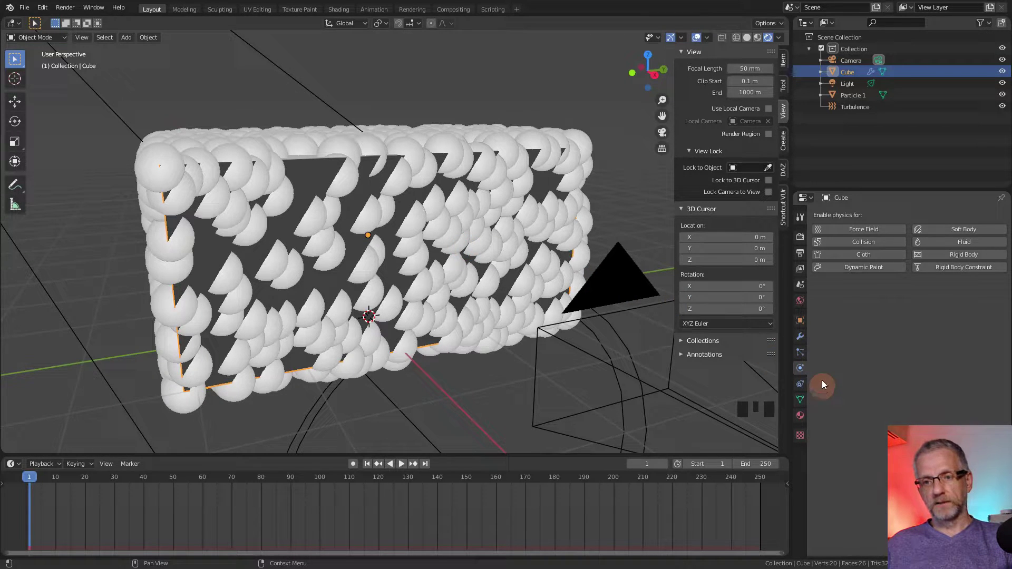
- Remove the Principled BSDF surface shader from the emitter cube's material so its surface is set to None
left_click(805, 237)
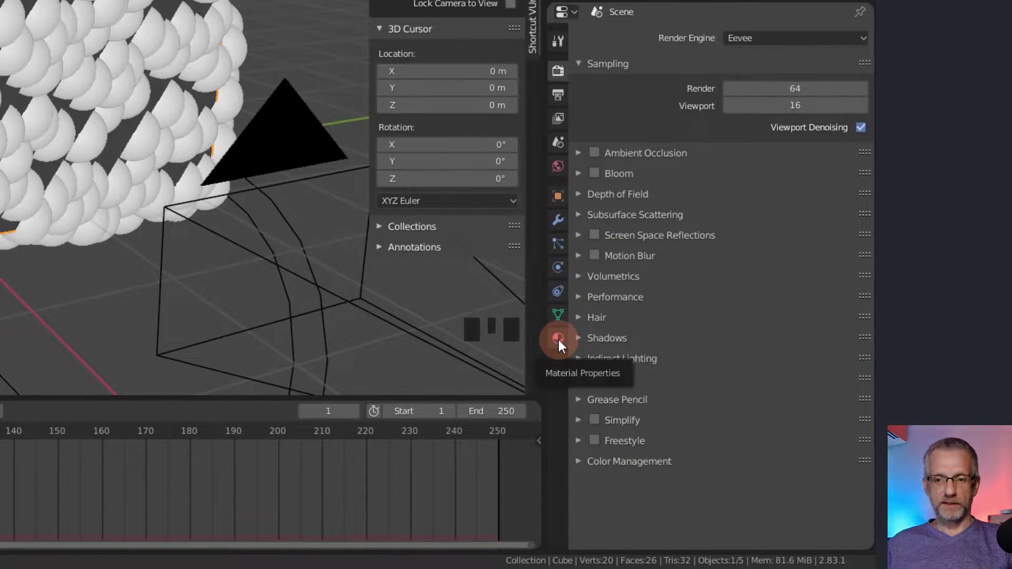
left_click(558, 339)
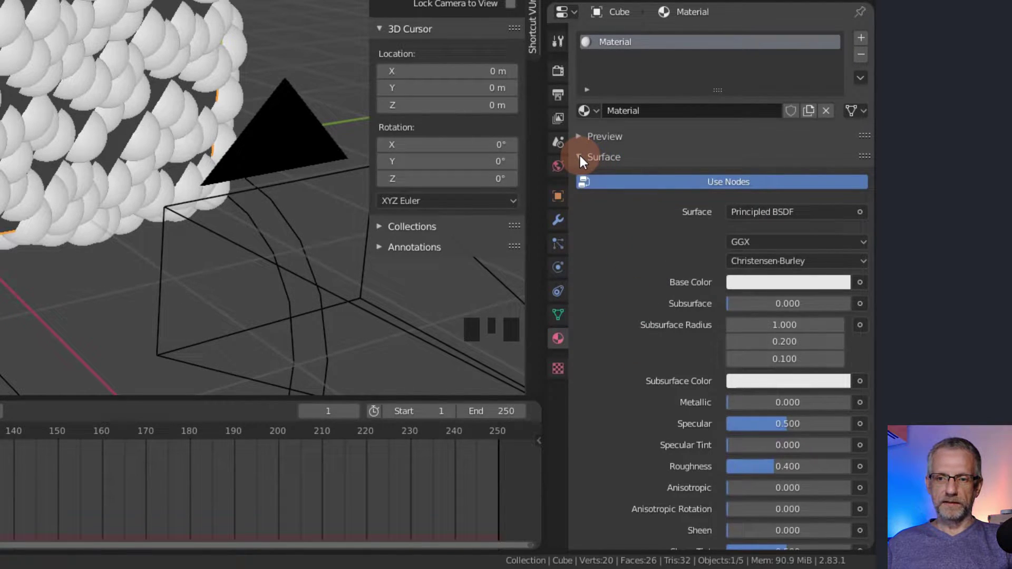
left_click(859, 214)
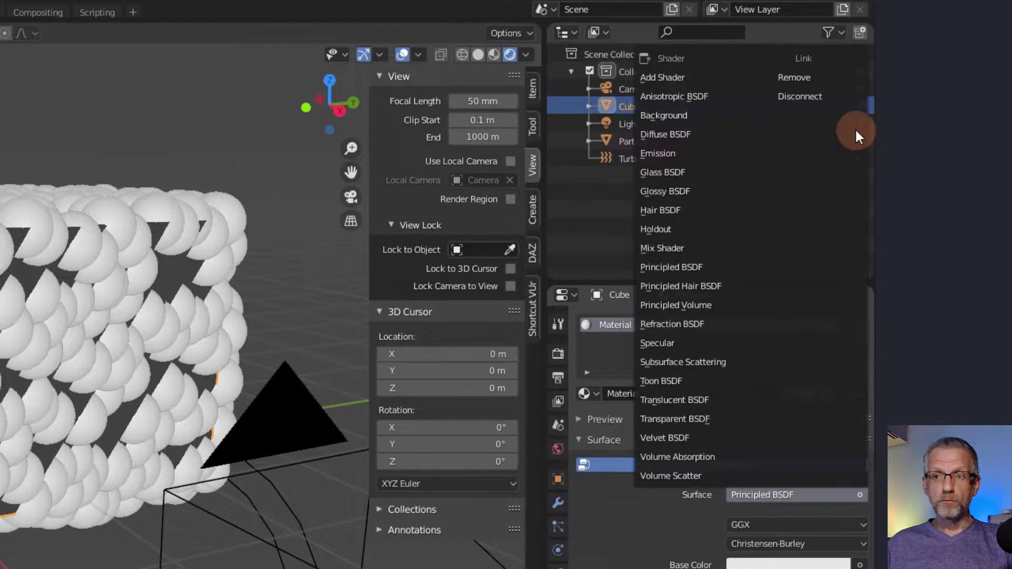
left_click(826, 80)
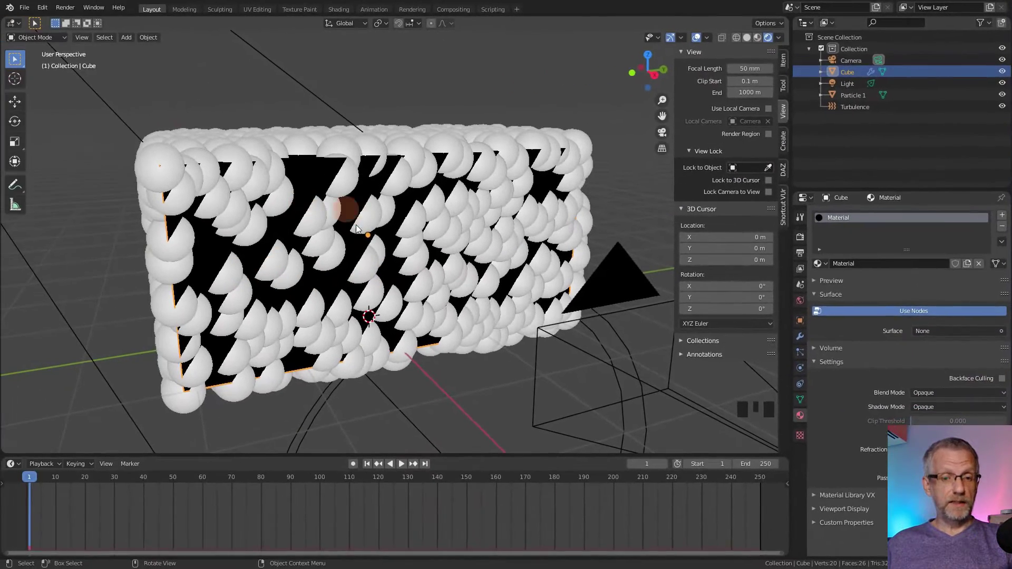
left_click(354, 299)
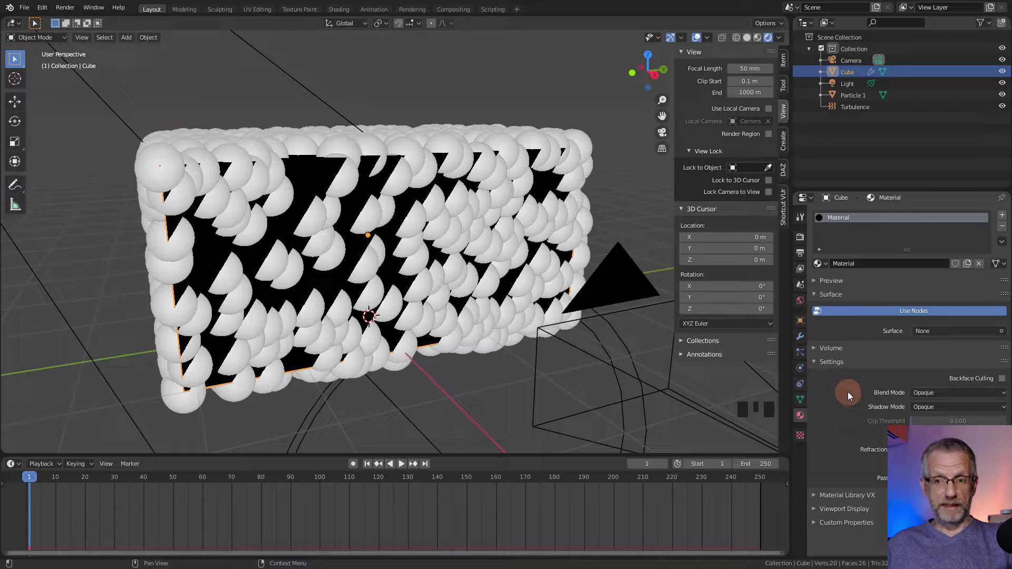
- Assign a Principled Volume shader to the volume of the emitter cube's material
left_click(816, 363)
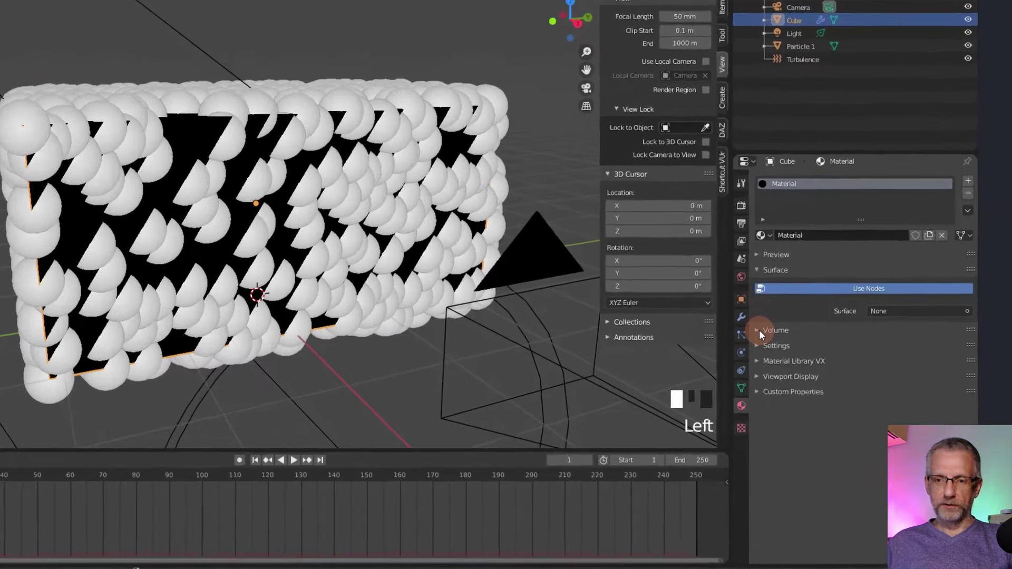
left_click(816, 348)
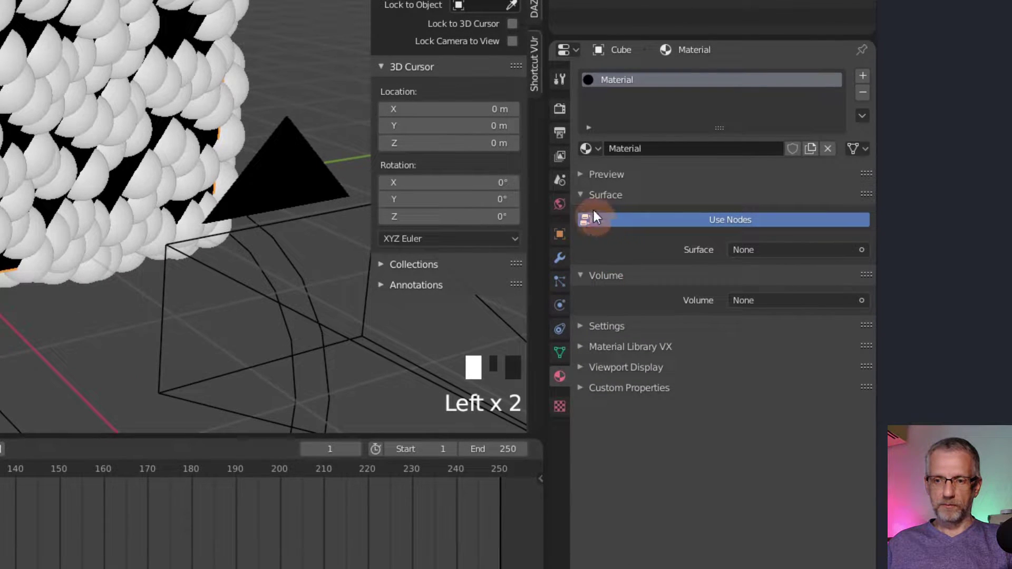
left_click(582, 196)
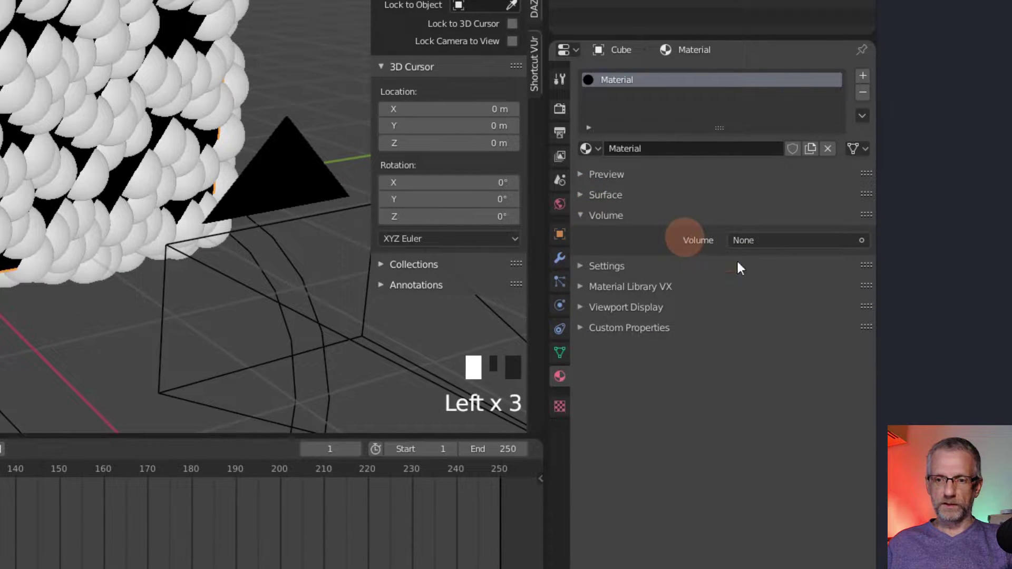
left_click(821, 242)
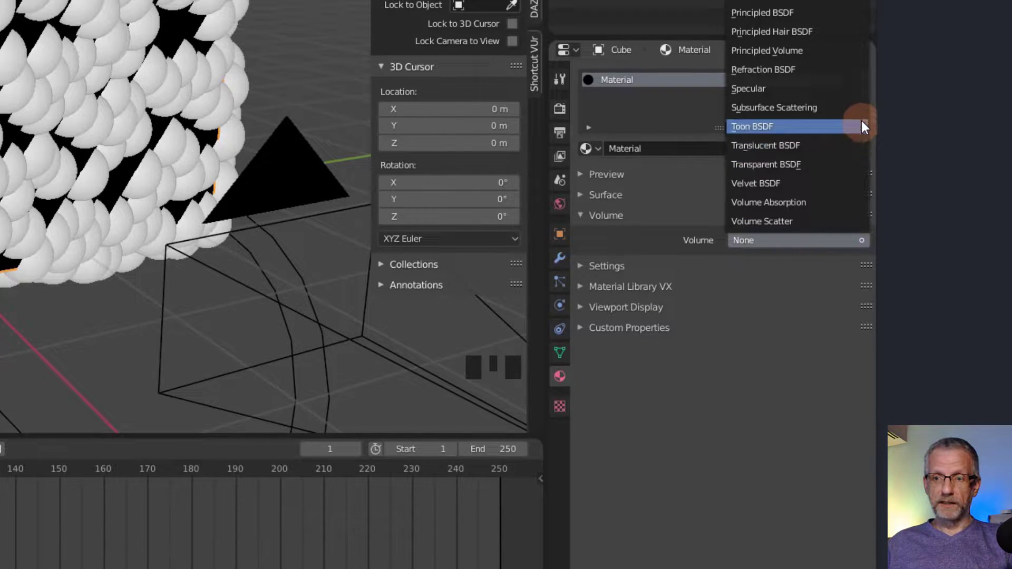
left_click(849, 50)
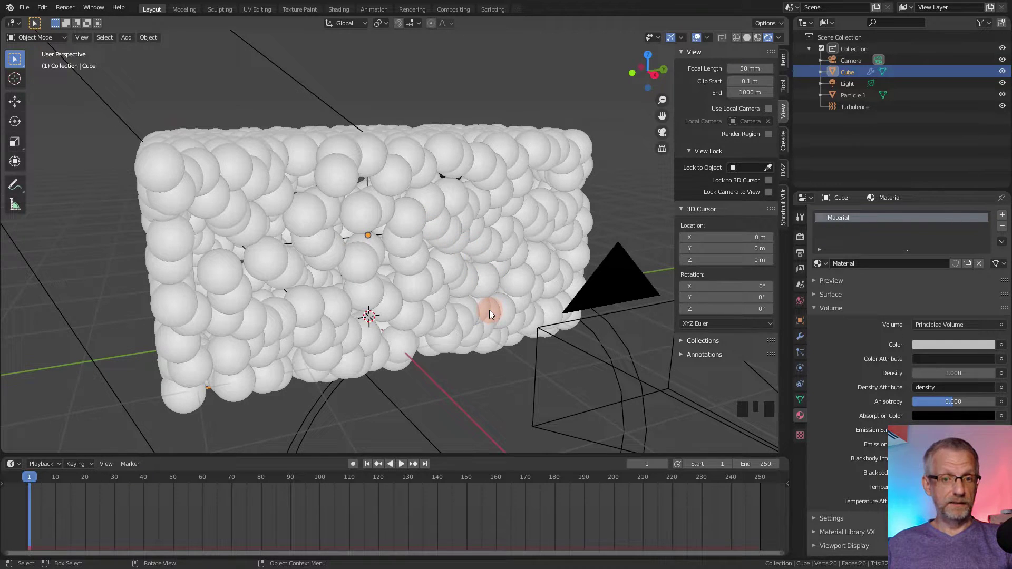
- Check the emitter through the camera, return to the perspective view and look over the volume shader's settings
key("KP_0")
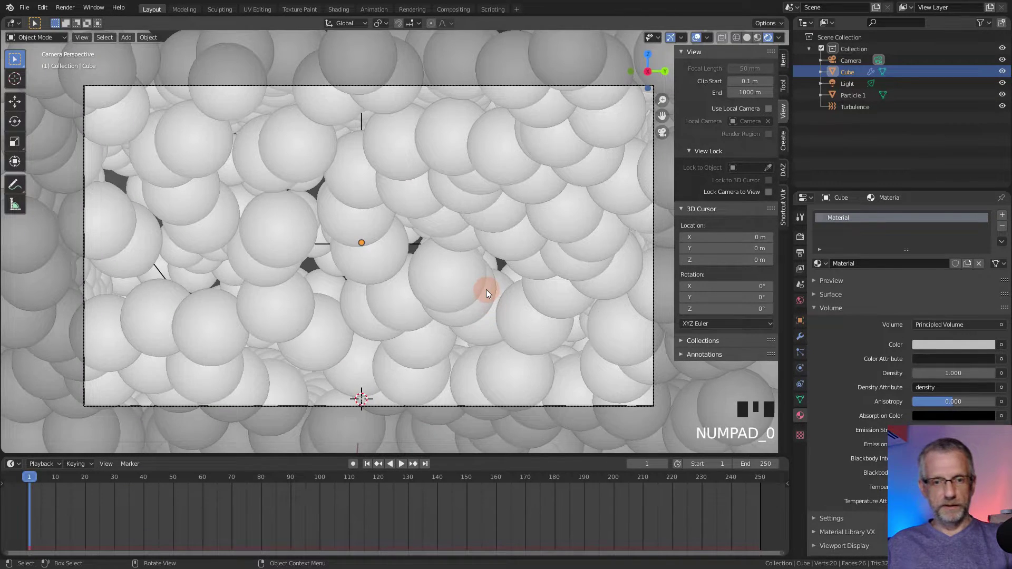
key("KP_0")
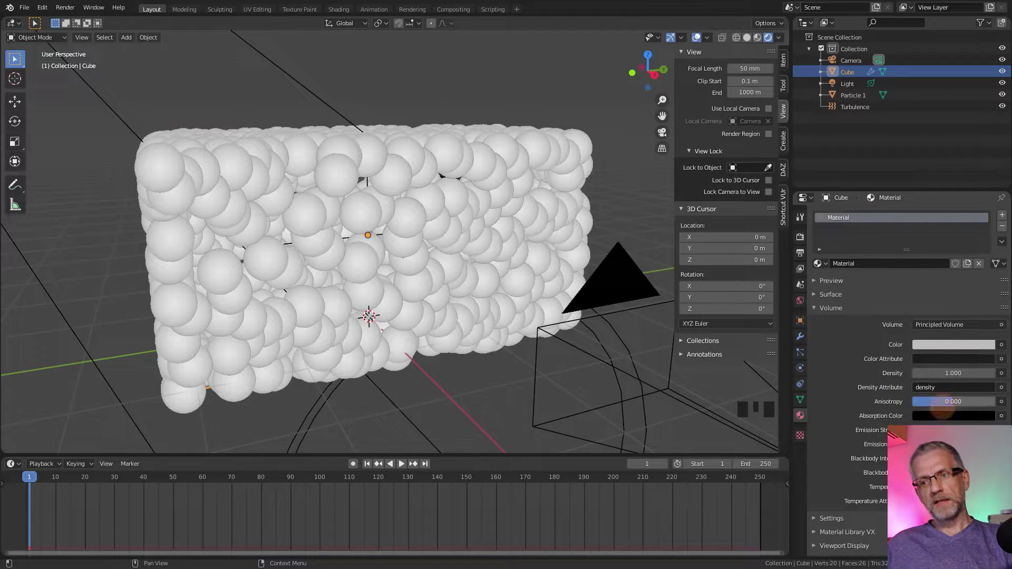
left_click(944, 374)
left_click(833, 364)
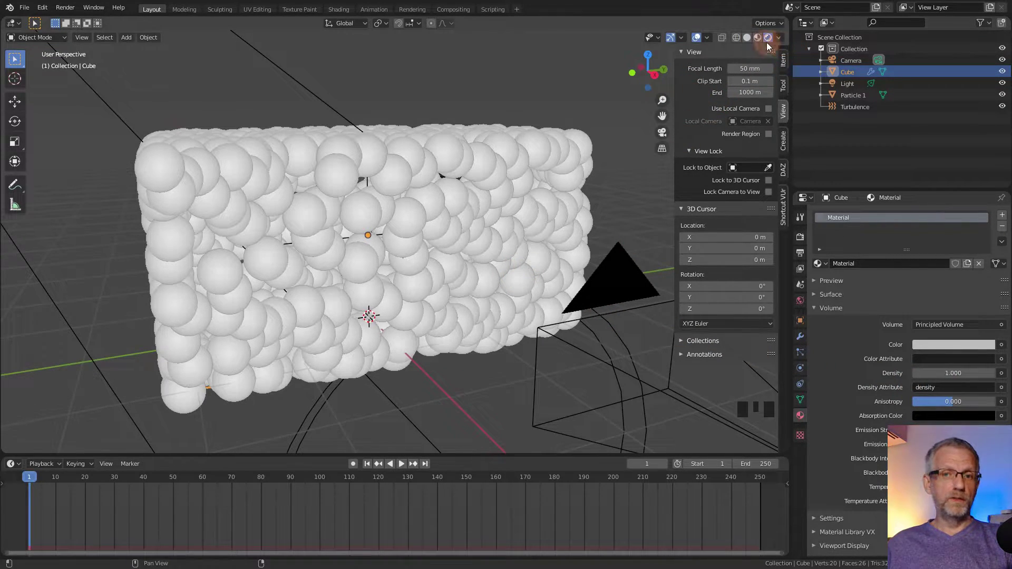
- Compare the emitter in solid and rendered shading, switch to material preview and inspect it alongside the Particle 1 mesh
left_click(748, 37)
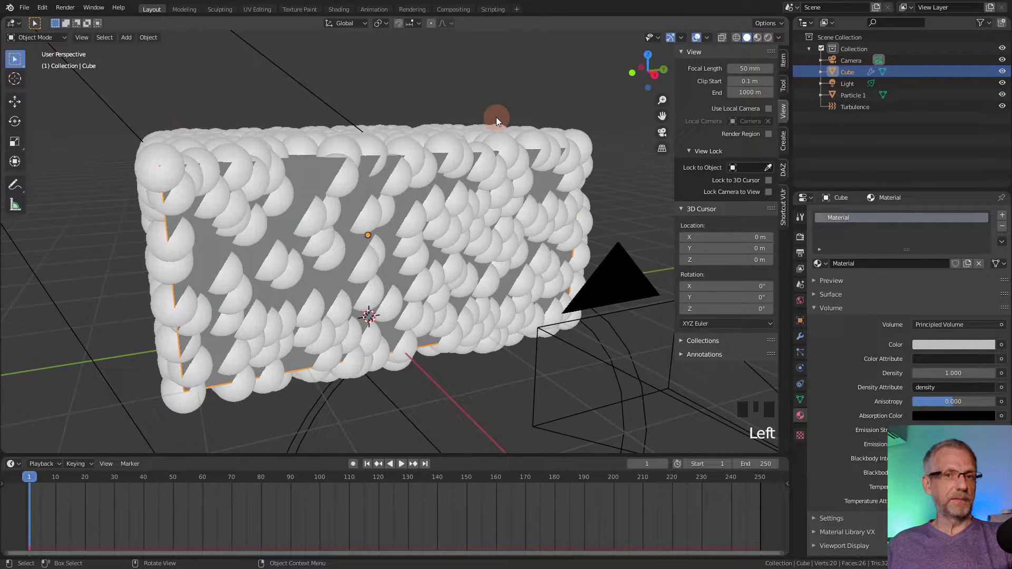
left_click(769, 38)
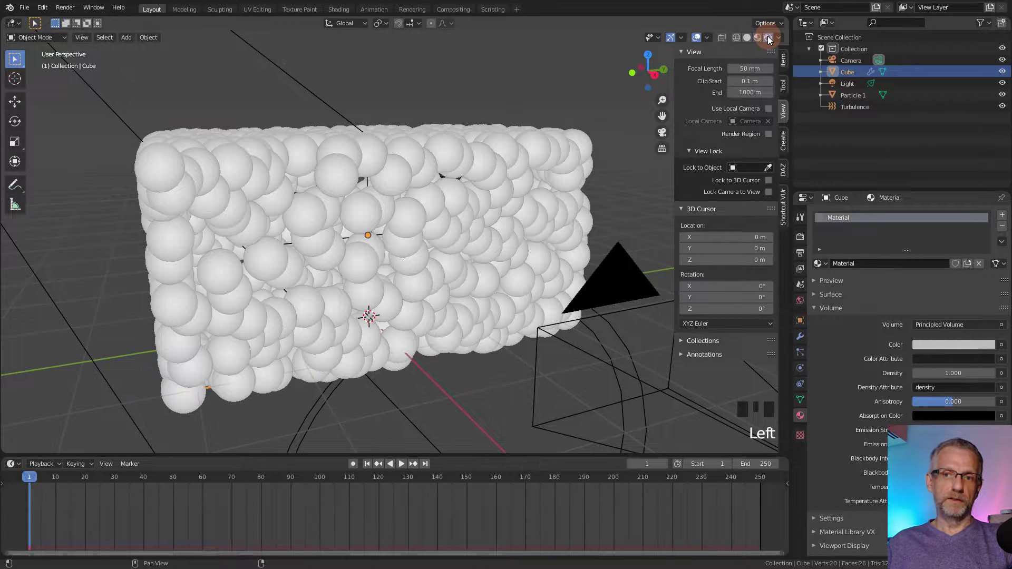
left_click(758, 37)
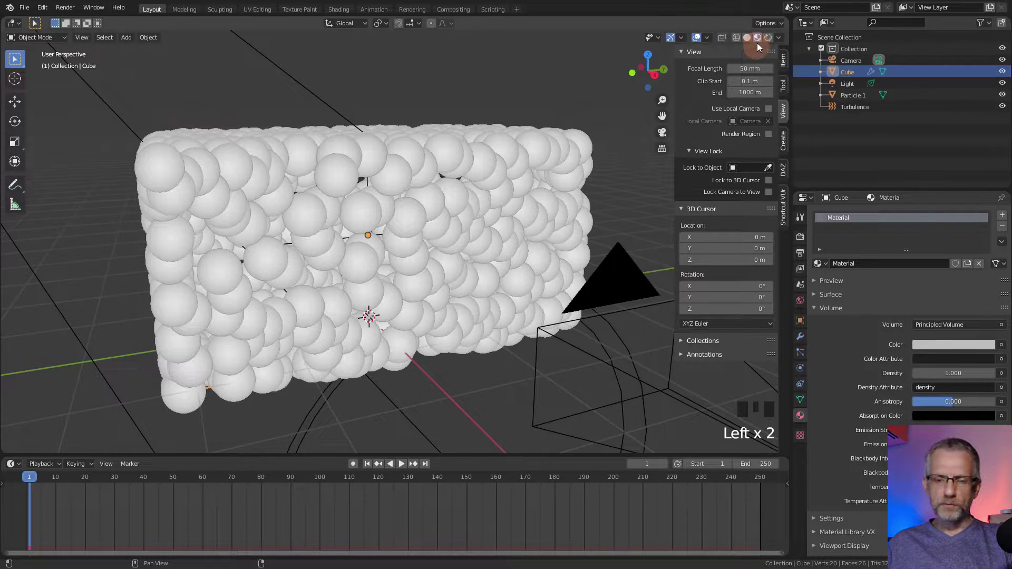
middle_click_drag(500, 173, 473, 198)
scroll(483, 200, "down", 11)
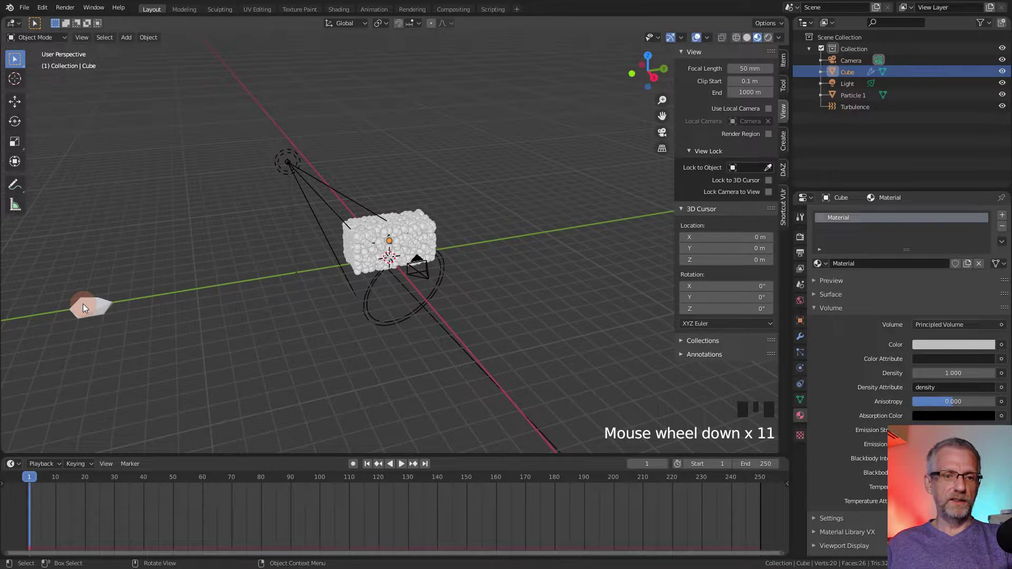
scroll(83, 305, "up", 10)
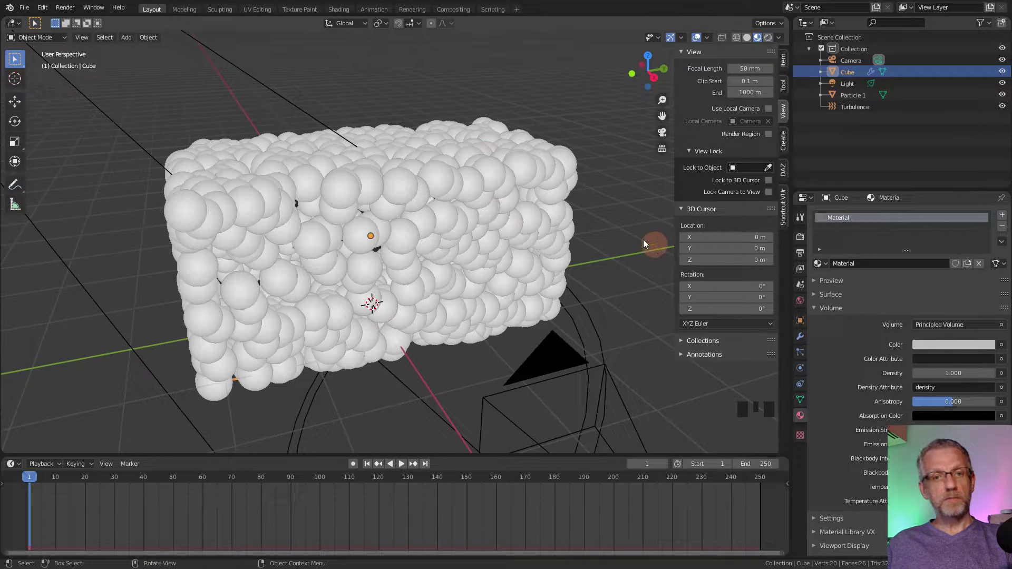
- Render the emitter cube's particles as Object, using Particle 1 as the instance object
left_click(856, 119)
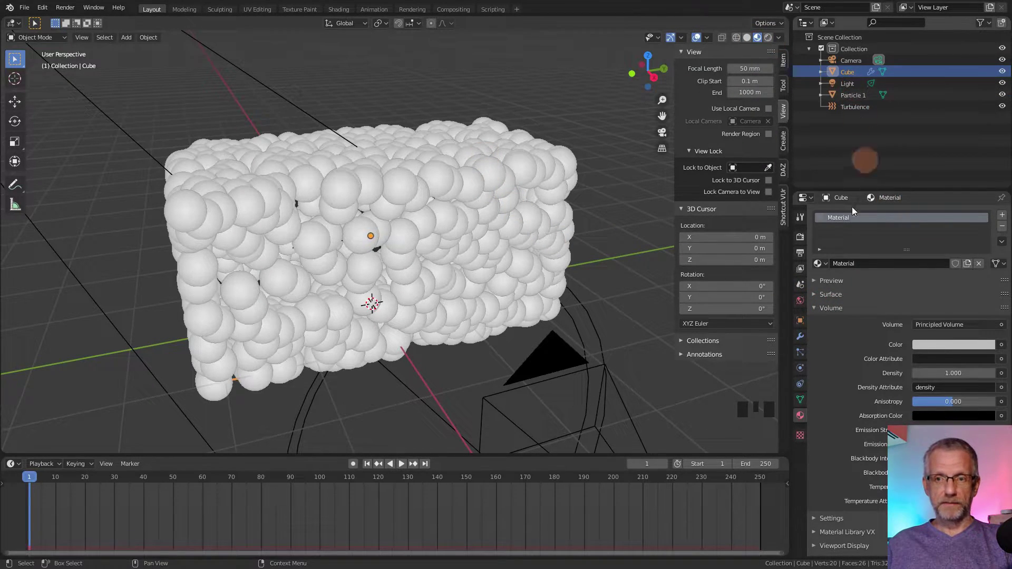
left_click(801, 350)
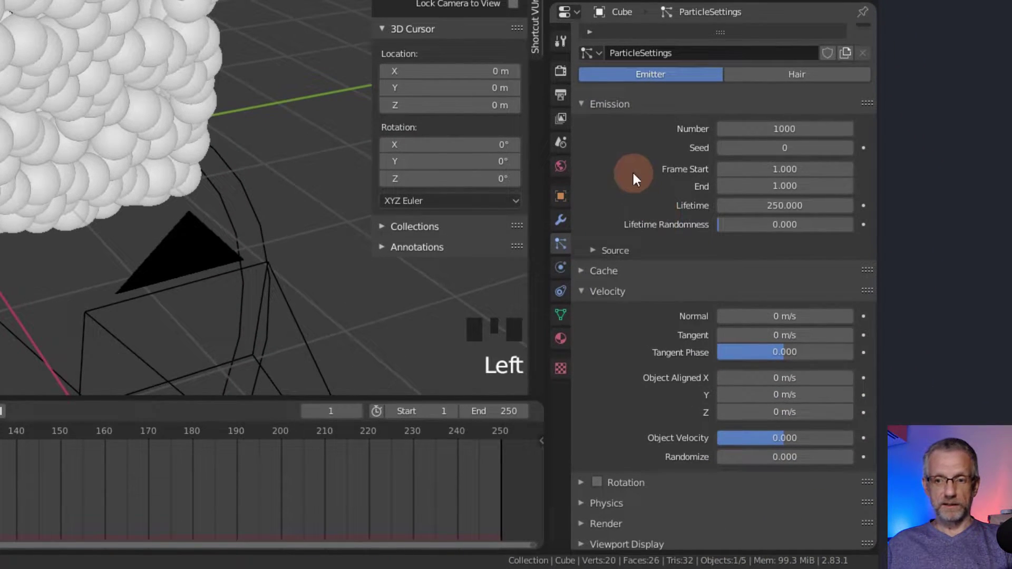
left_click(584, 288)
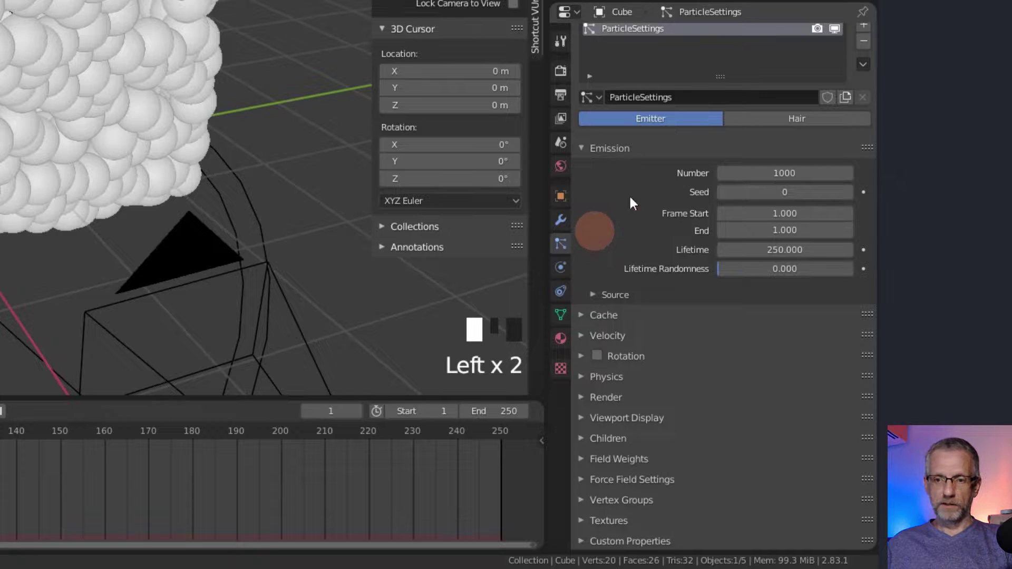
left_click(585, 147)
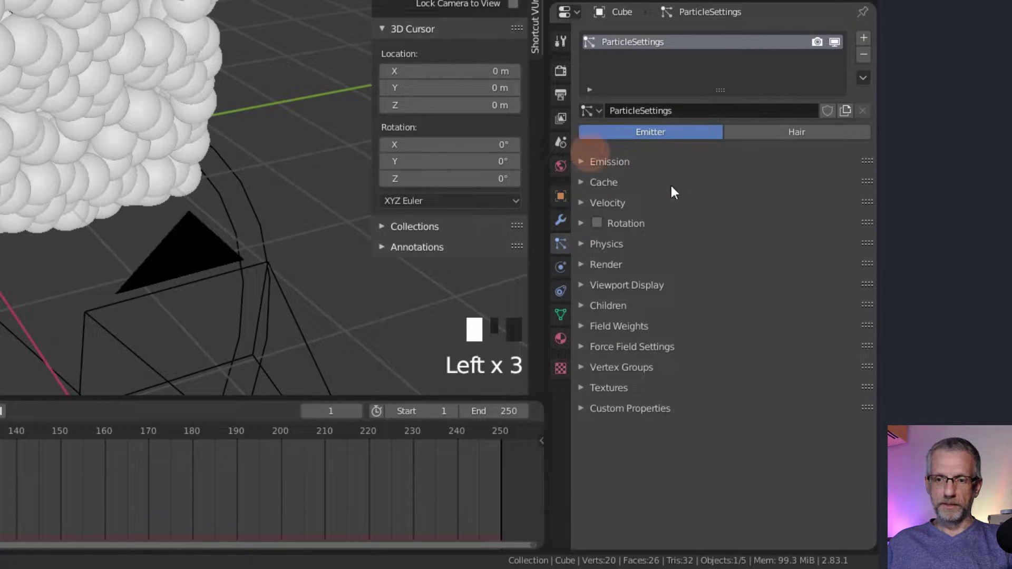
left_click(586, 266)
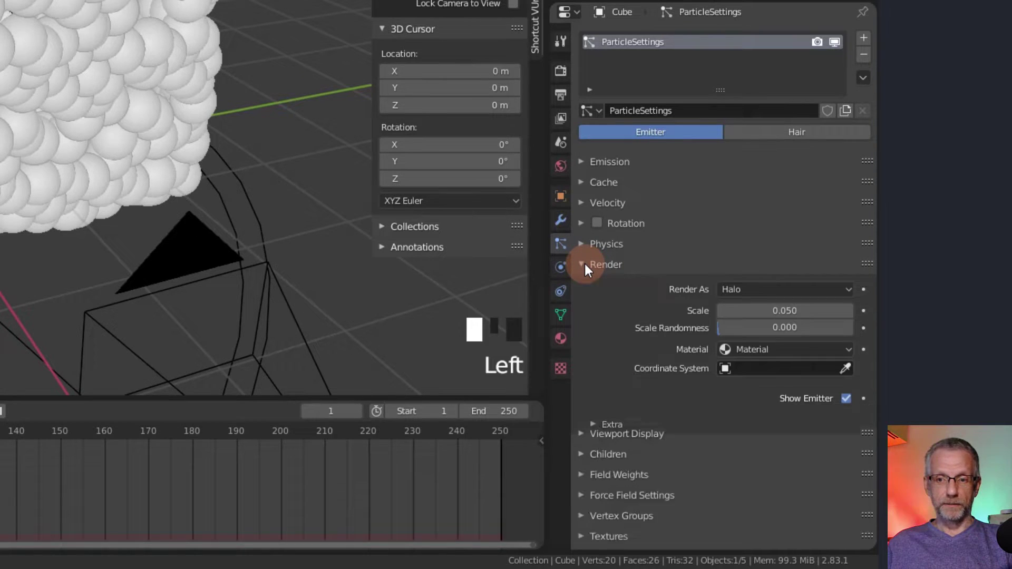
left_click(815, 289)
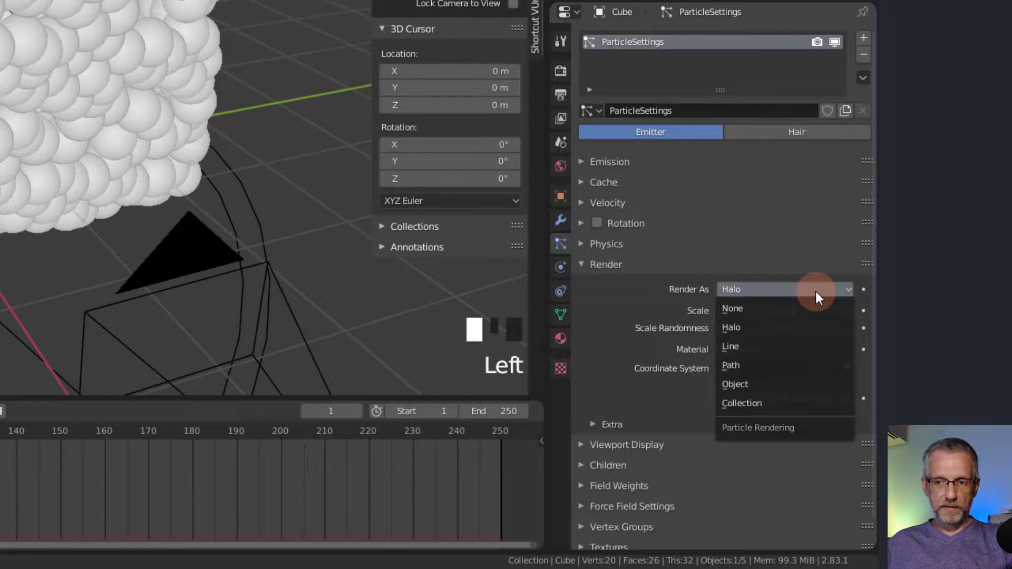
left_click(793, 384)
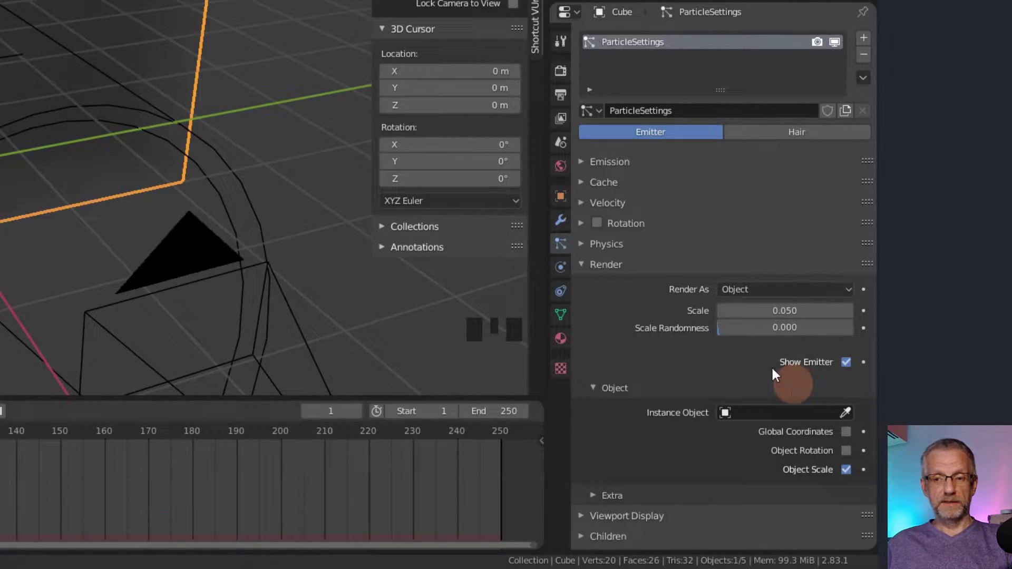
left_click(799, 413)
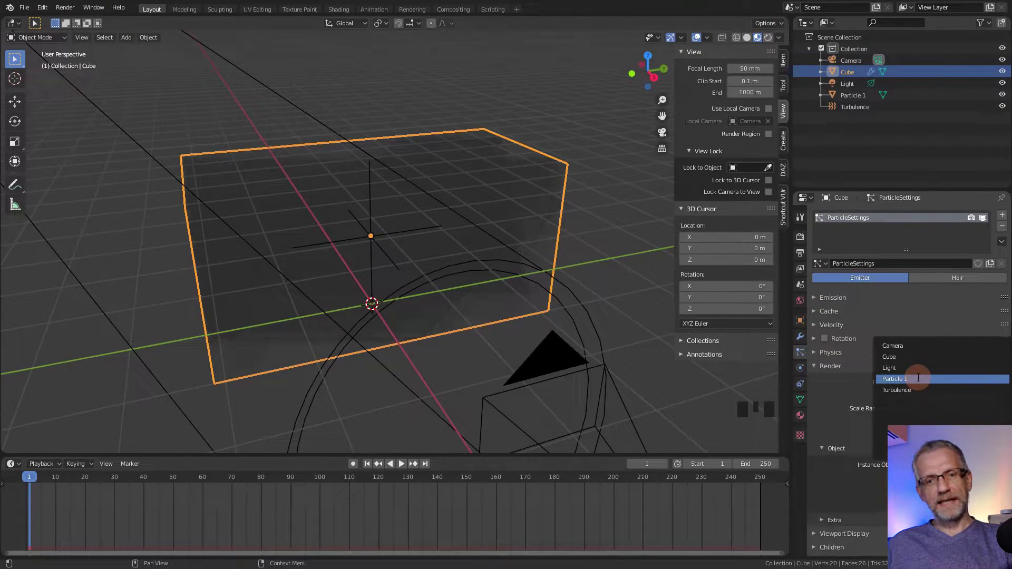
left_click(919, 378)
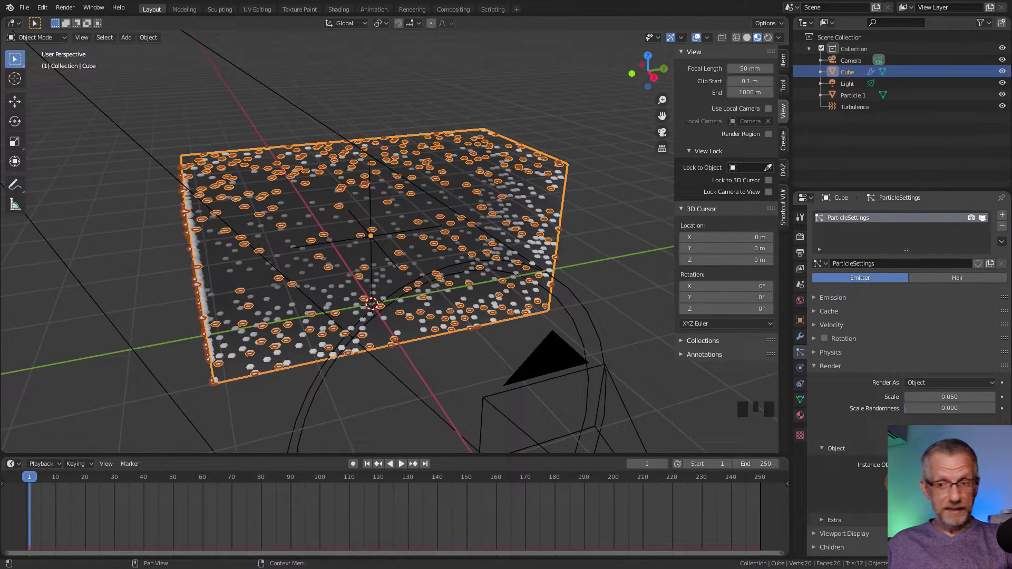
- Play the particle animation through the camera view
left_click(973, 382)
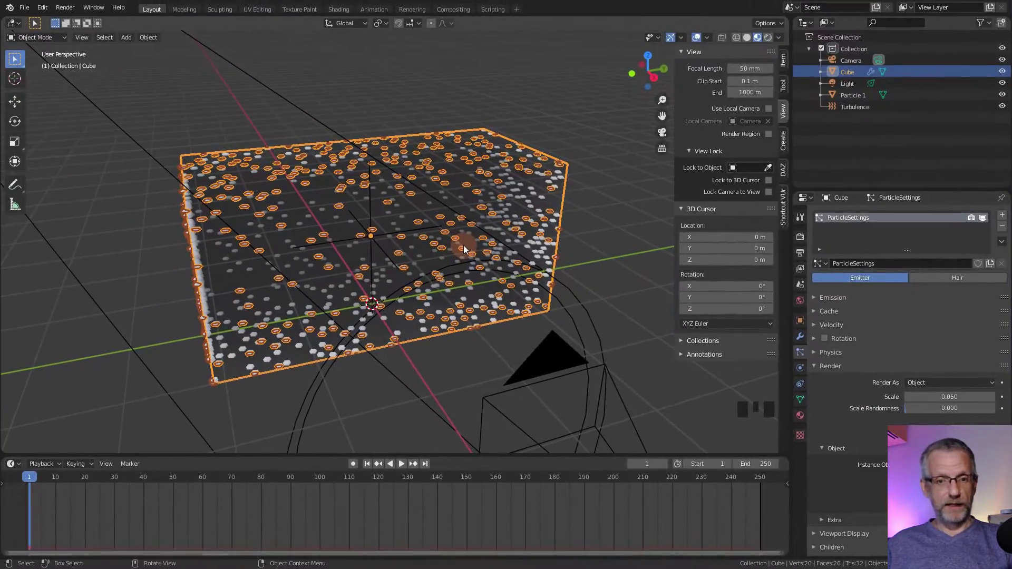
key("KP_0")
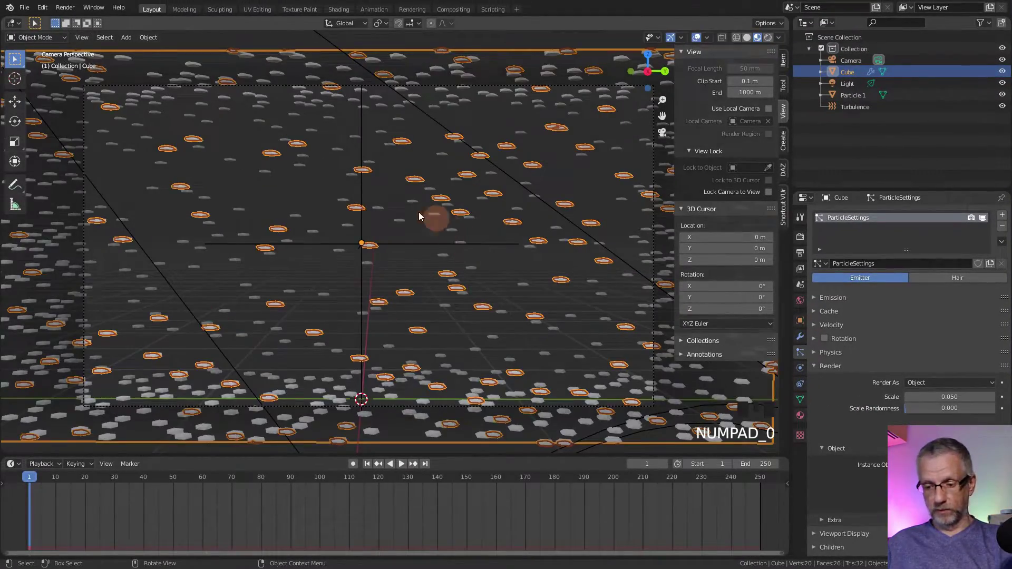
key("space")
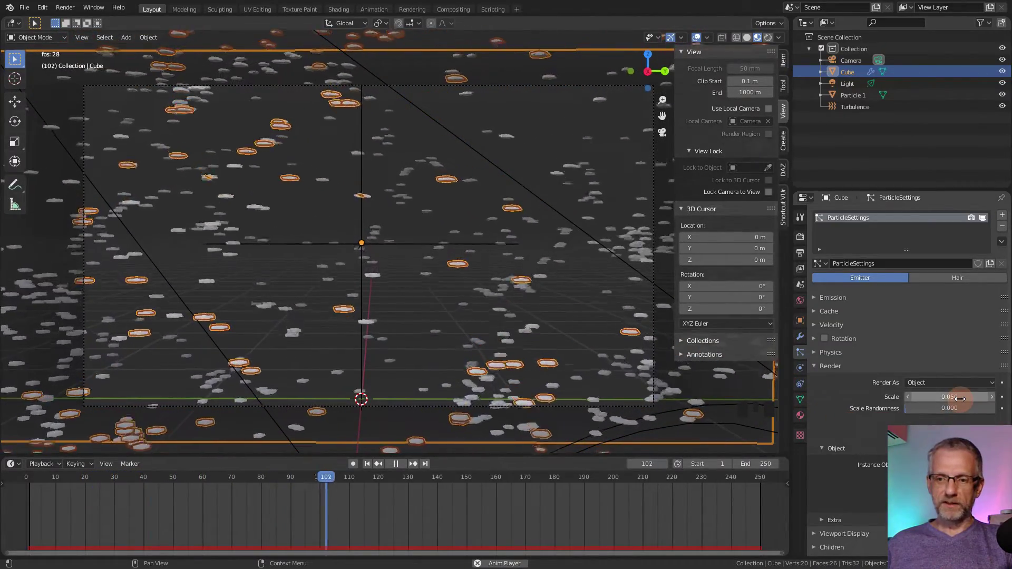
- Try a larger render scale of 0.2 for the emitter's particles during playback
left_click(956, 398)
left_click_drag(957, 398, 948, 401)
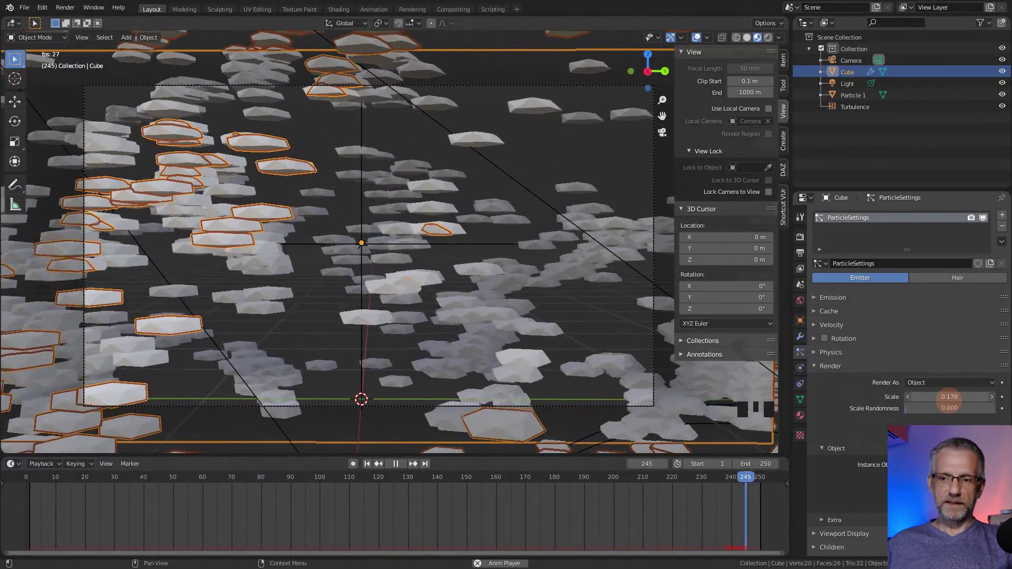
left_click(959, 398)
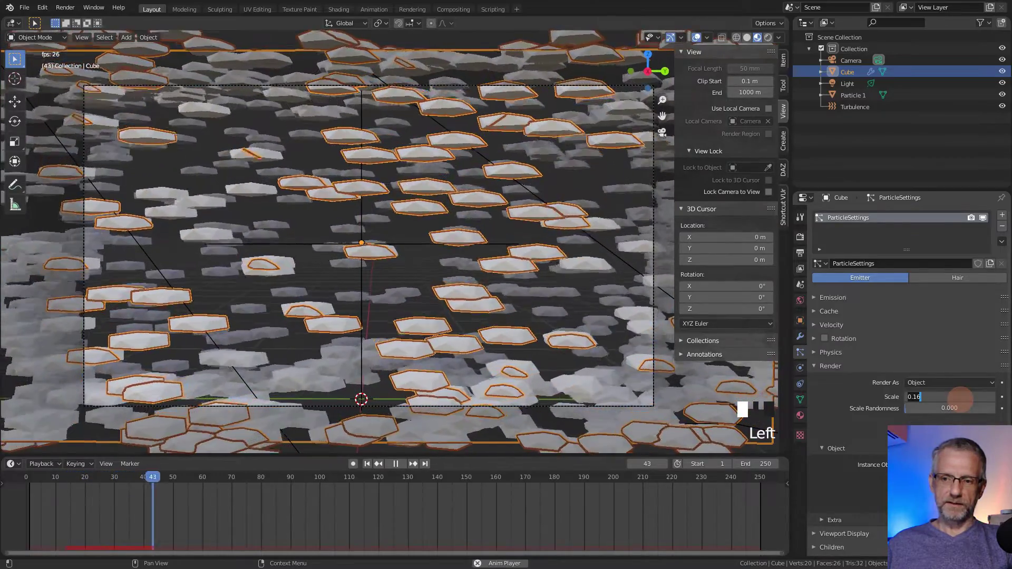
key("BackSpace")
key("BackSpace")
type("2")
key("Return")
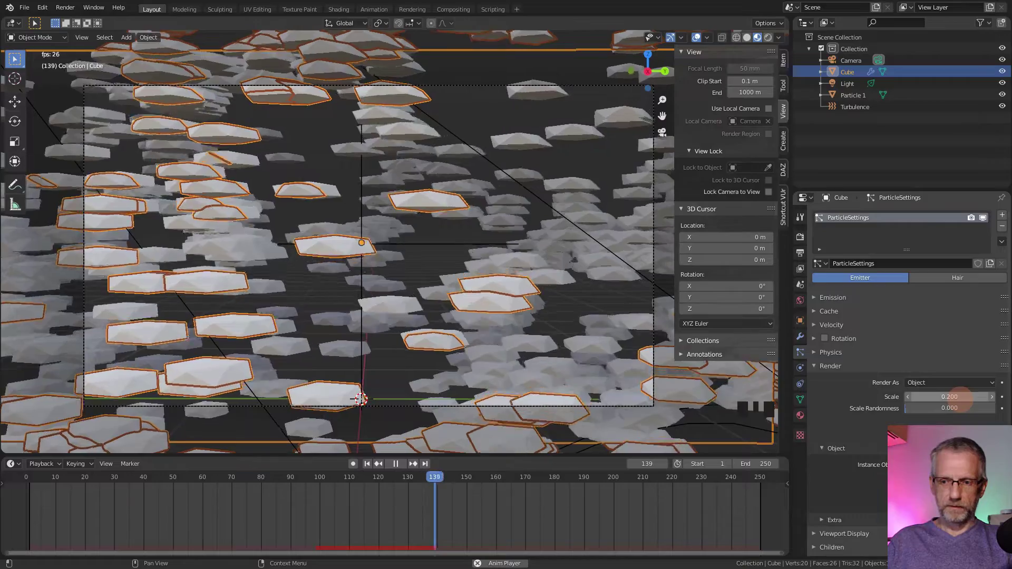
- Set the particles' render scale to 0.05
left_click(957, 397)
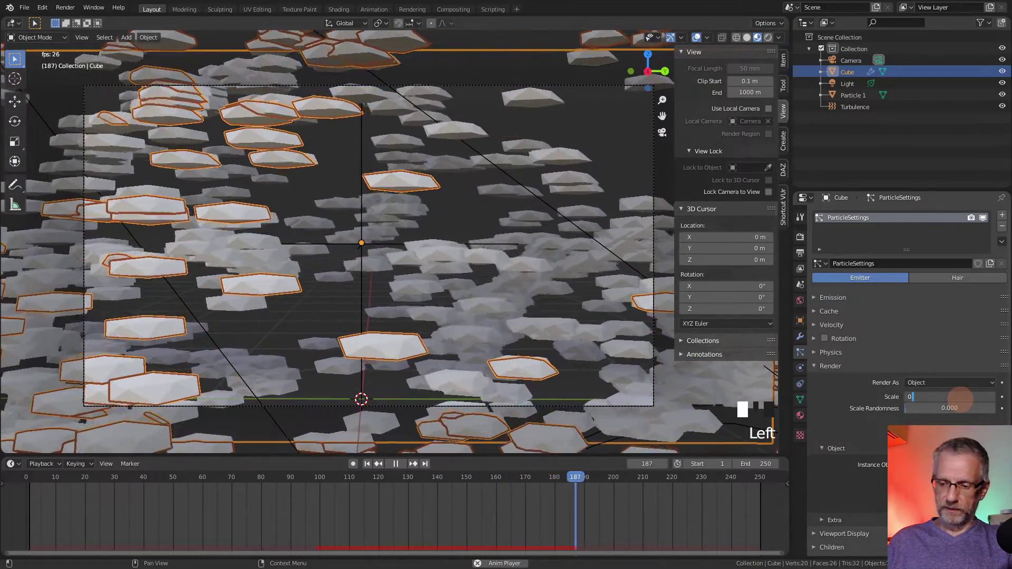
key("BackSpace")
type("05")
key("Return")
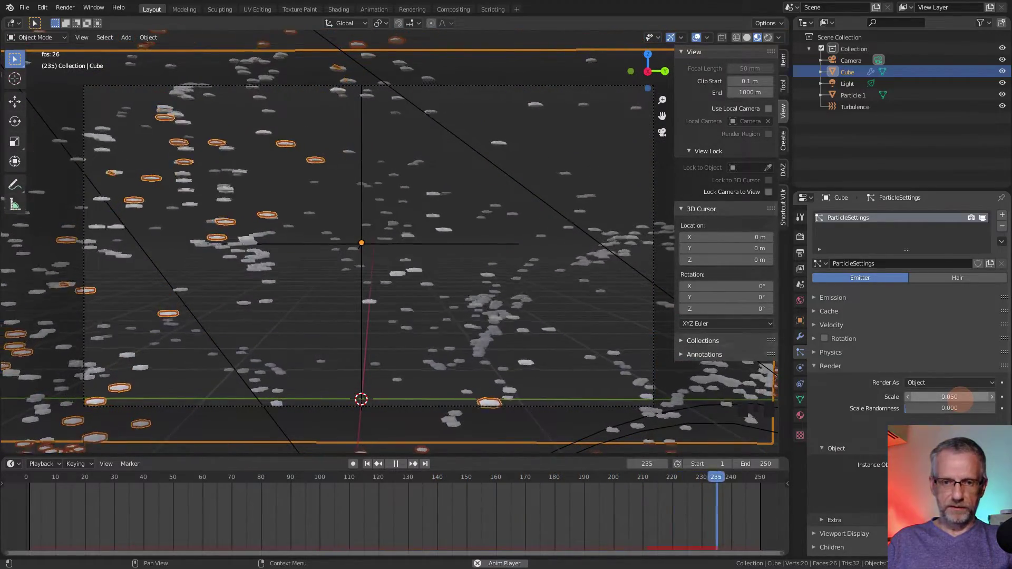
- Try a smaller render scale of 0.02 for the emitter's particles, and return it to 0.05
left_click(959, 397)
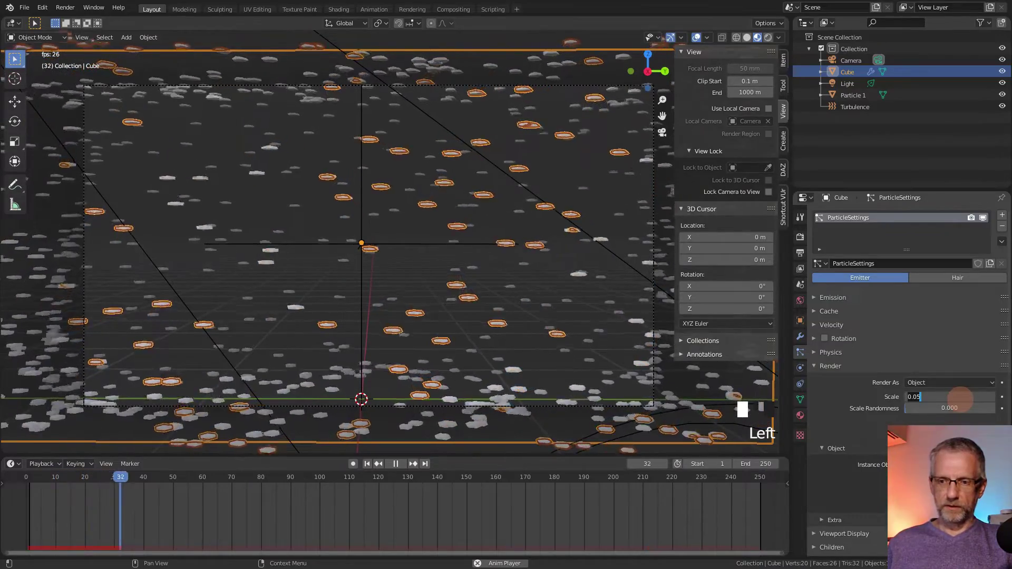
key("BackSpace")
type("2")
key("Return")
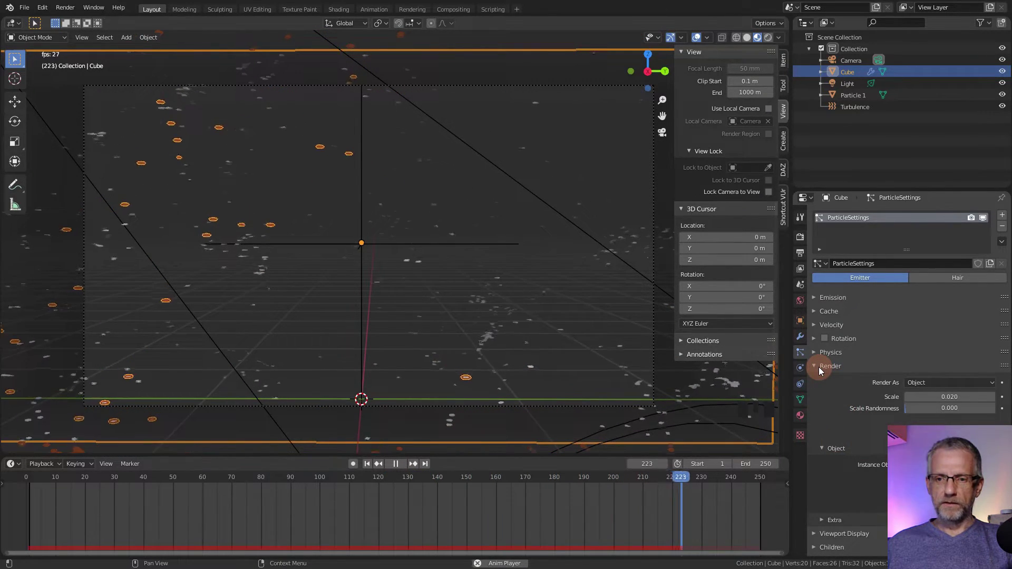
left_click_drag(955, 399, 953, 343)
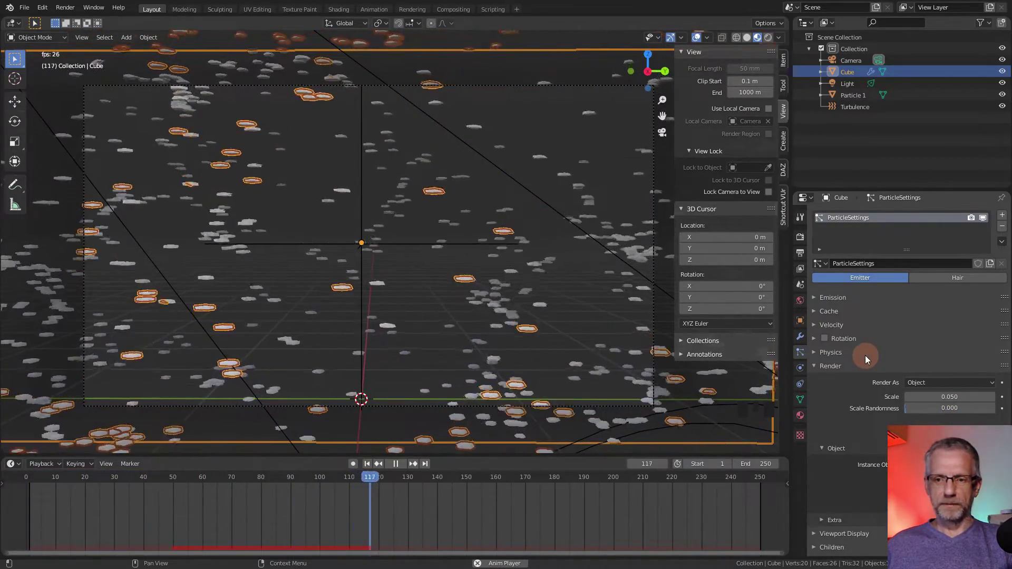
- Enable rotation for the emitter's particles and set their orientation axis to Normal
left_click(826, 339)
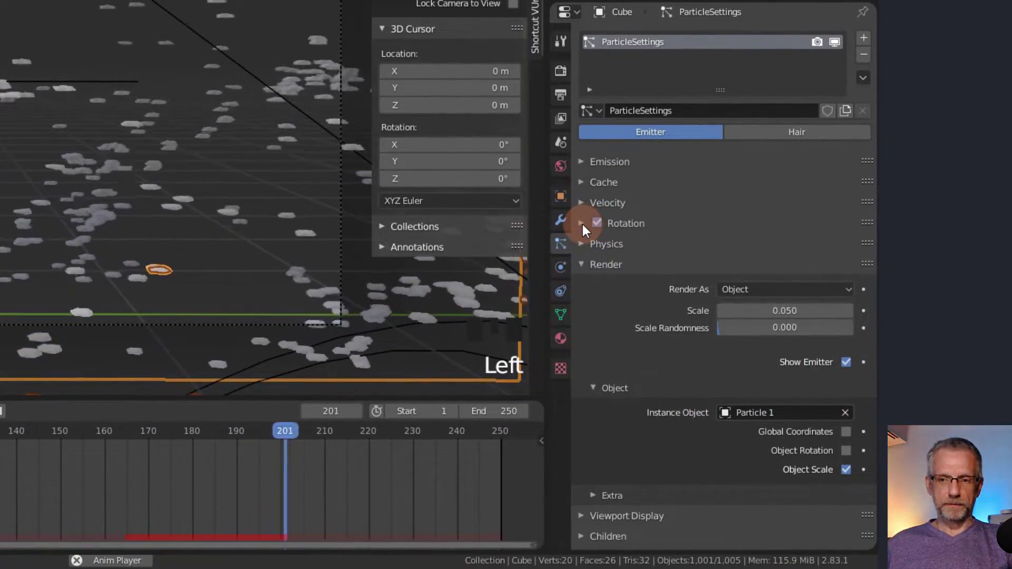
left_click(582, 224)
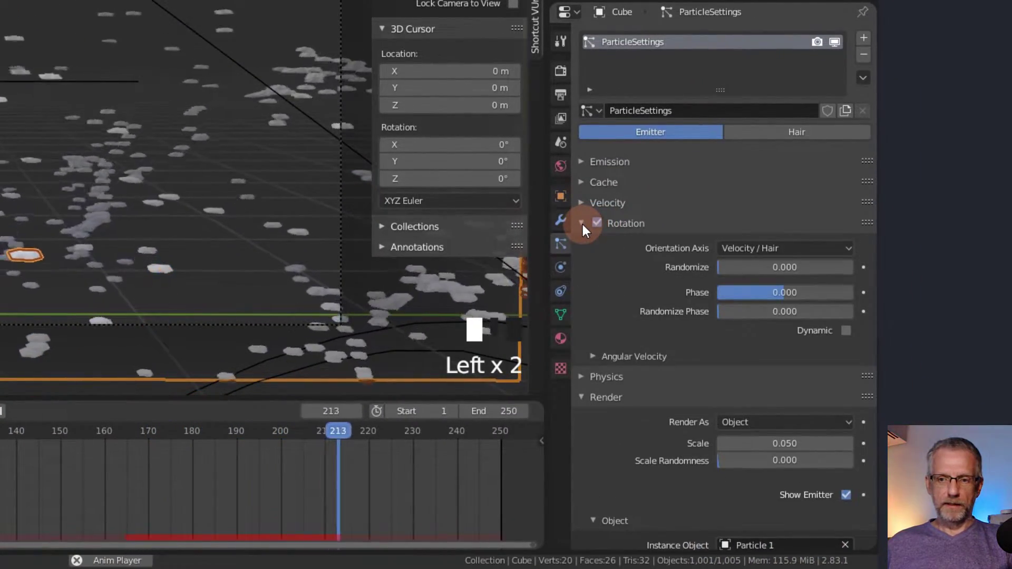
scroll(622, 292, "down", 2)
left_click(769, 201)
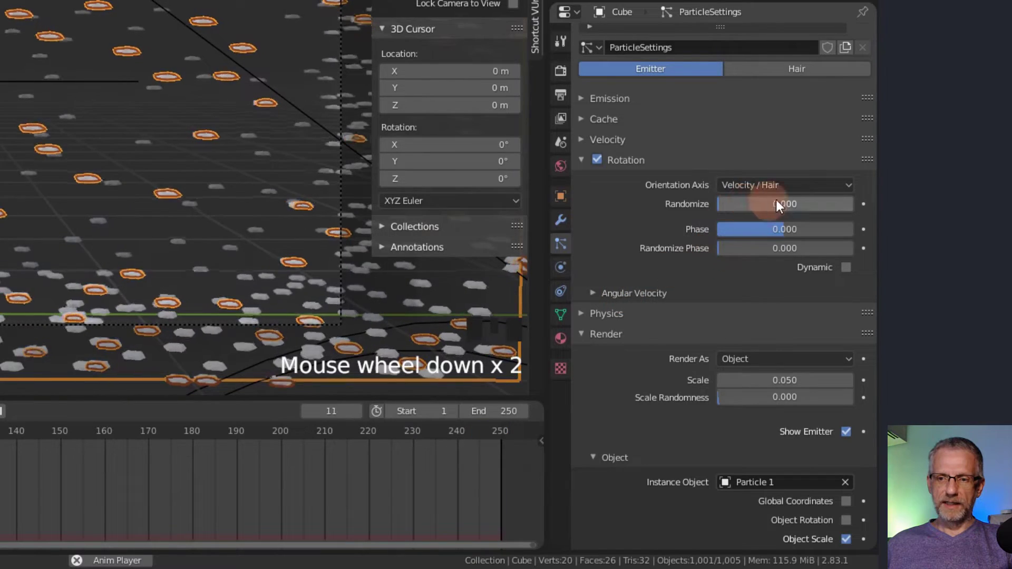
left_click(824, 186)
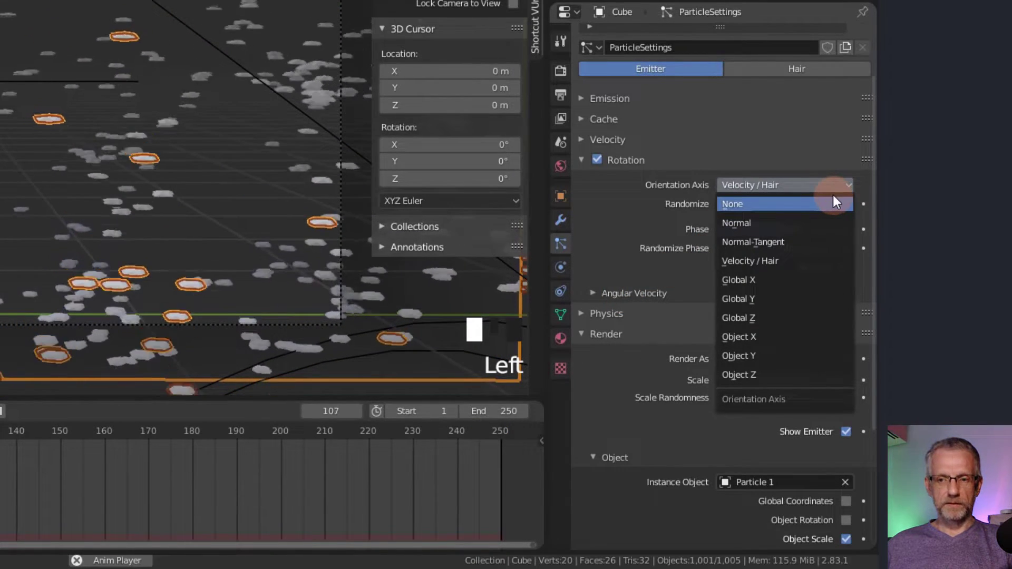
left_click(831, 222)
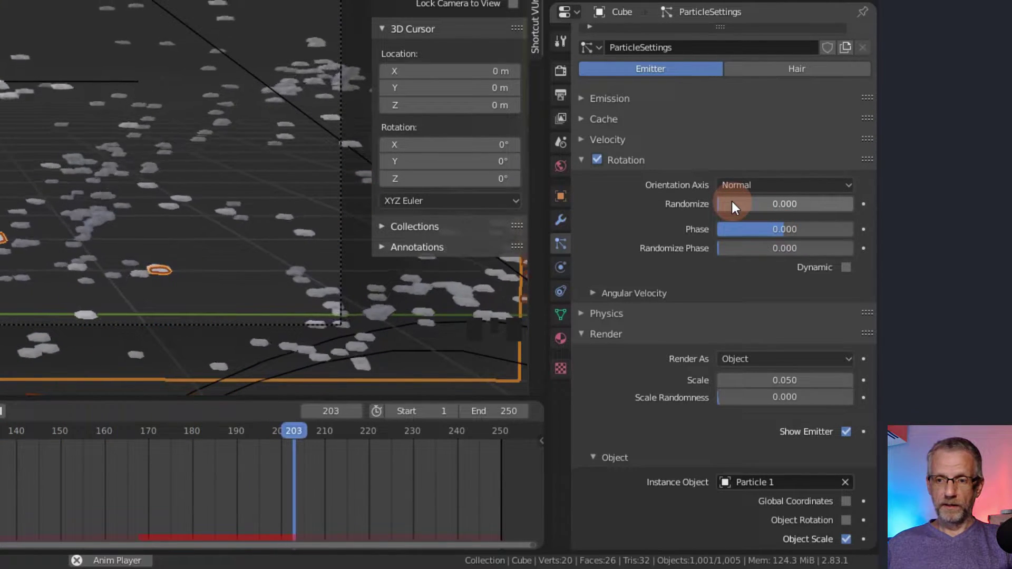
- Set the particle rotation's Randomize to about 0.375 and Randomize Phase to about 0.909
left_click_drag(732, 201, 797, 222)
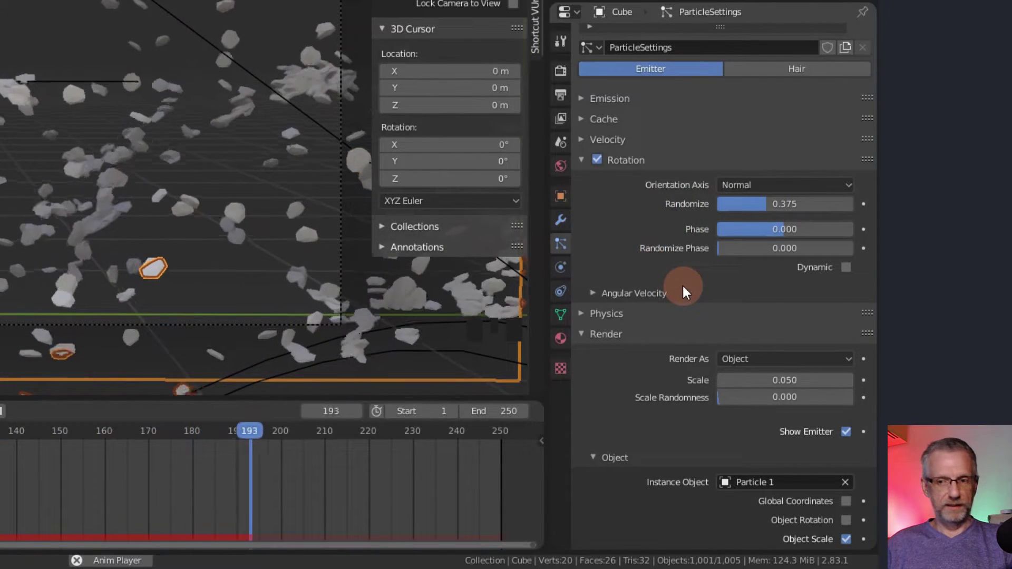
left_click_drag(730, 252, 799, 274)
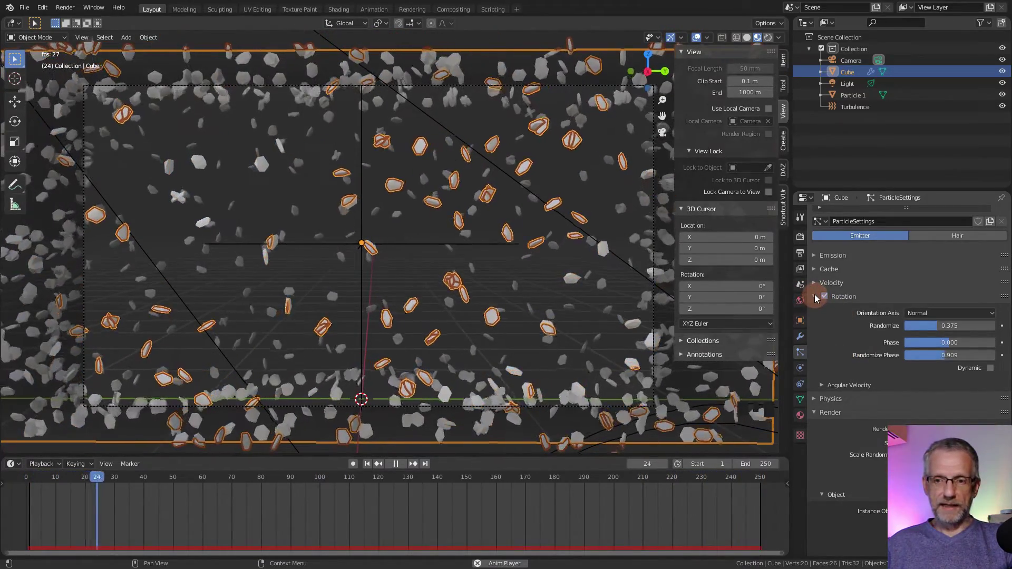
left_click(814, 297)
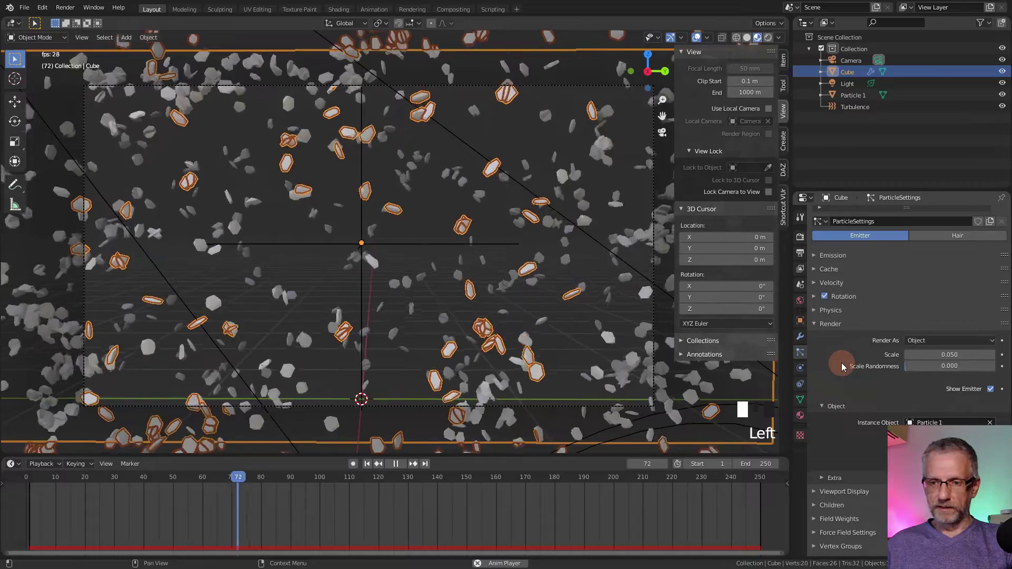
- Raise the rendered particles' scale randomness to 1.000
scroll(843, 379, "down", 4)
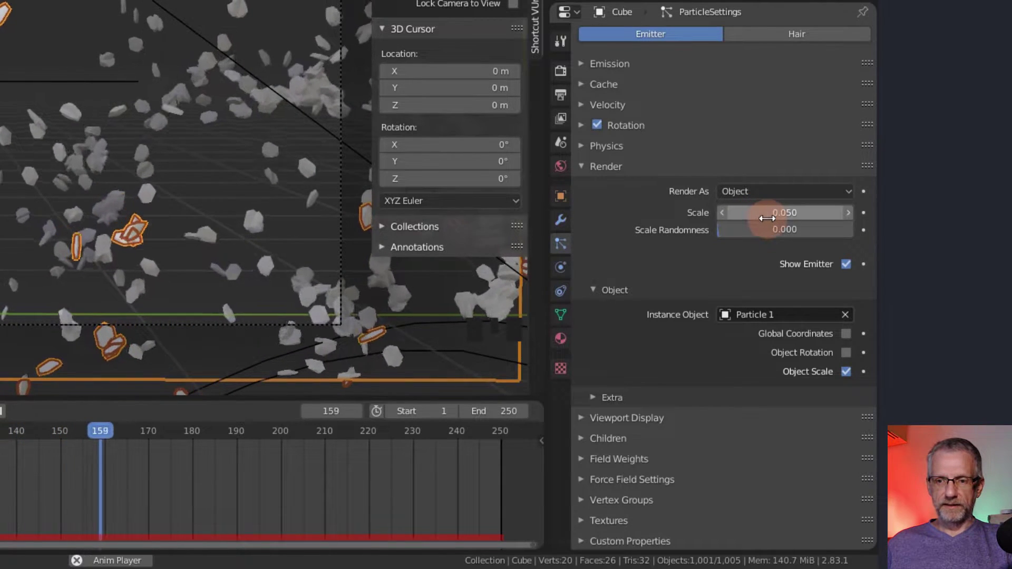
left_click_drag(735, 227, 865, 263)
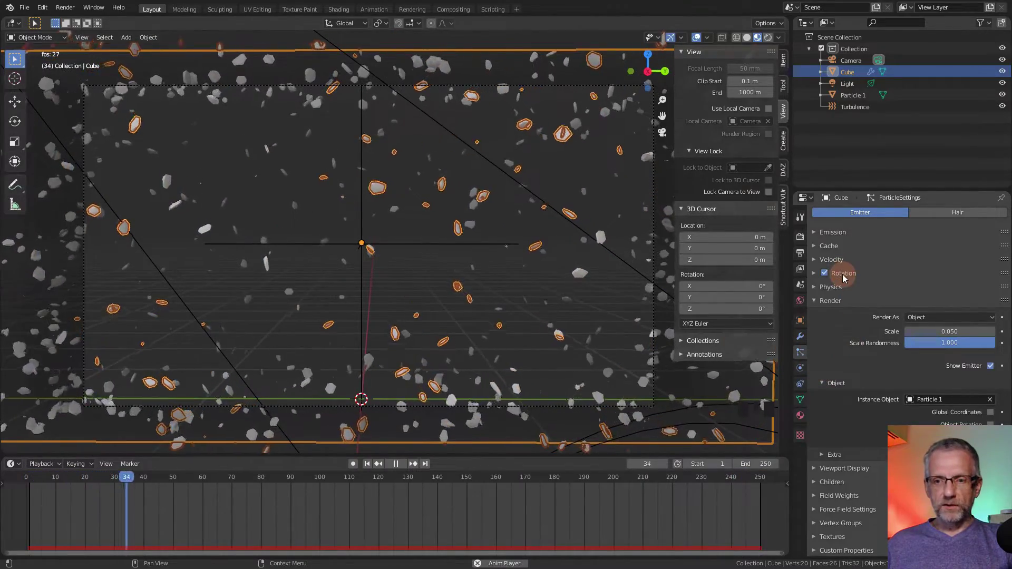
- Try an emission number of 500 for the cube's particle system
scroll(844, 311, "up", 8)
left_click(818, 297)
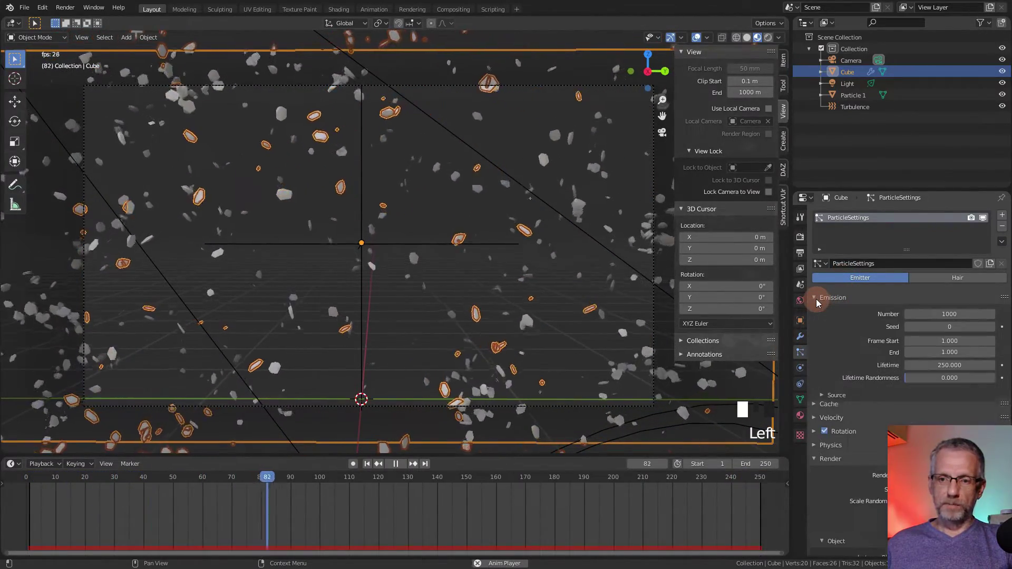
left_click(949, 315)
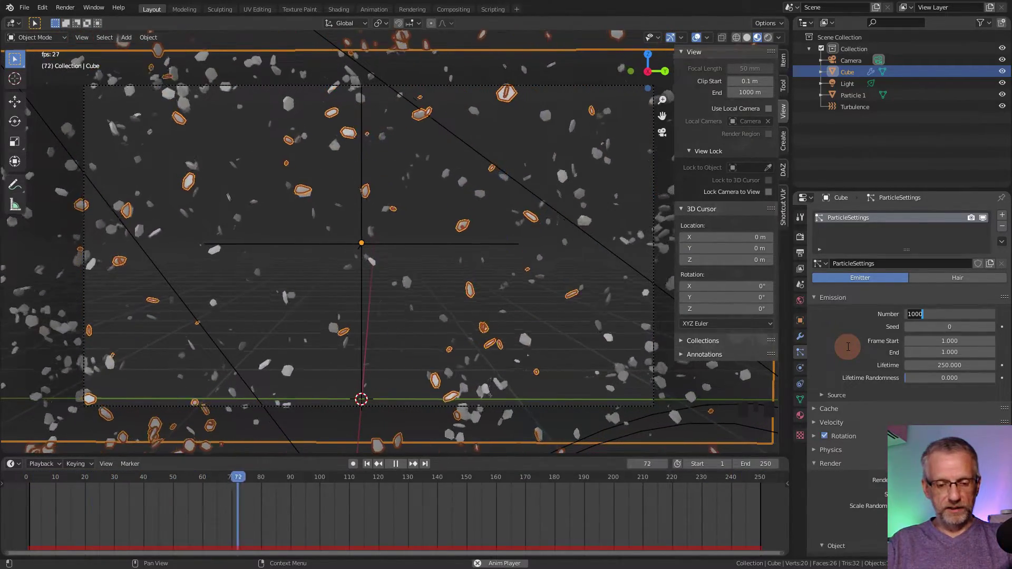
type("500")
key("Return")
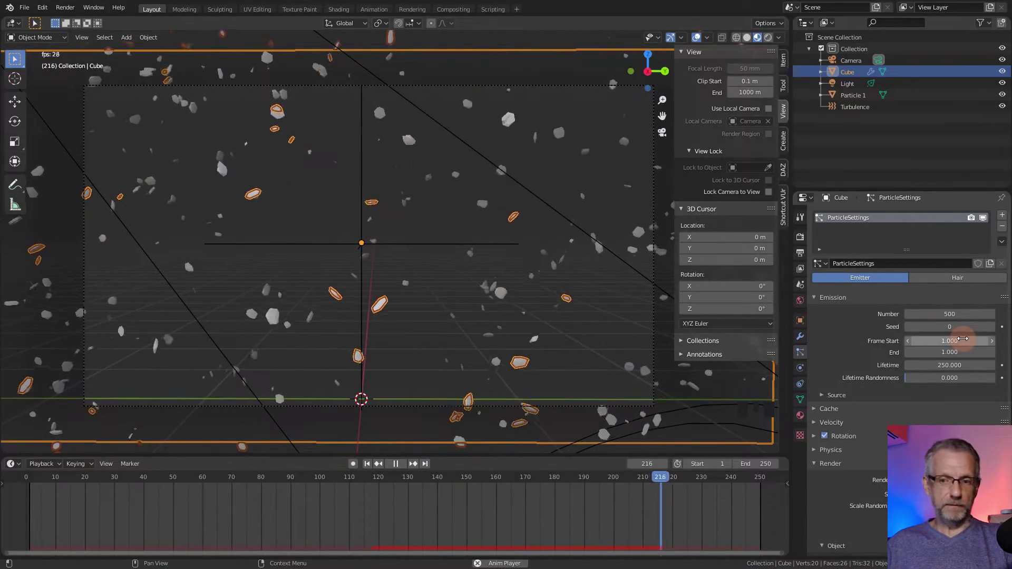
- Set the particle system's emission number to 100
left_click(954, 314)
type("100")
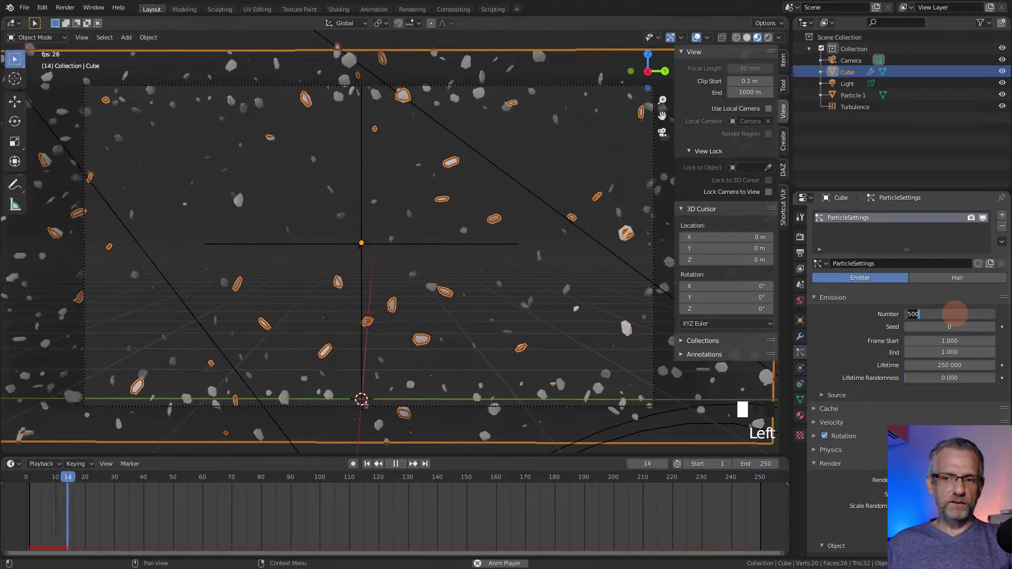
key("Return")
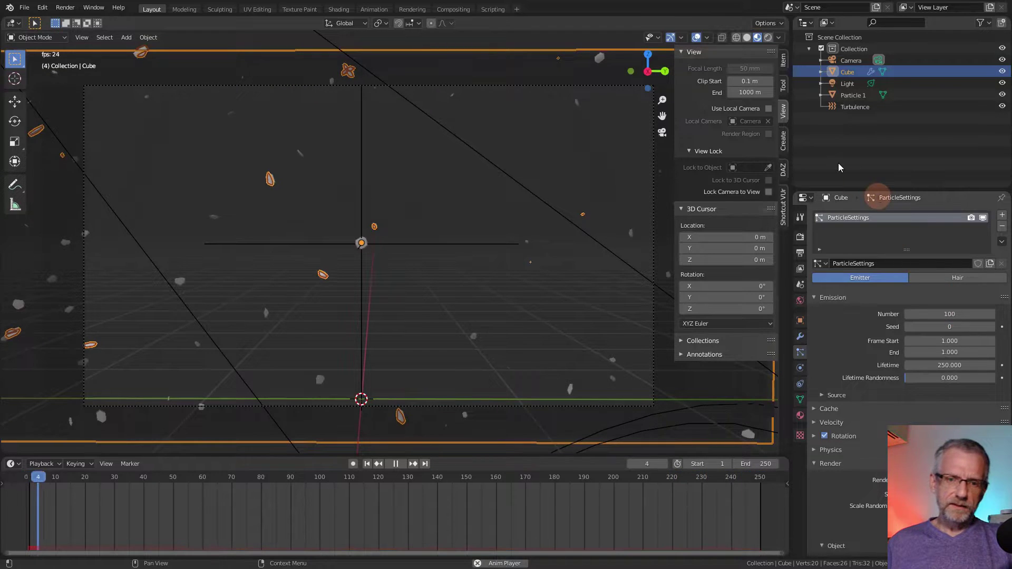
- Switch the viewport to rendered shading and rotate the spot light about 8° around the global X axis, outside the camera view
left_click(768, 39)
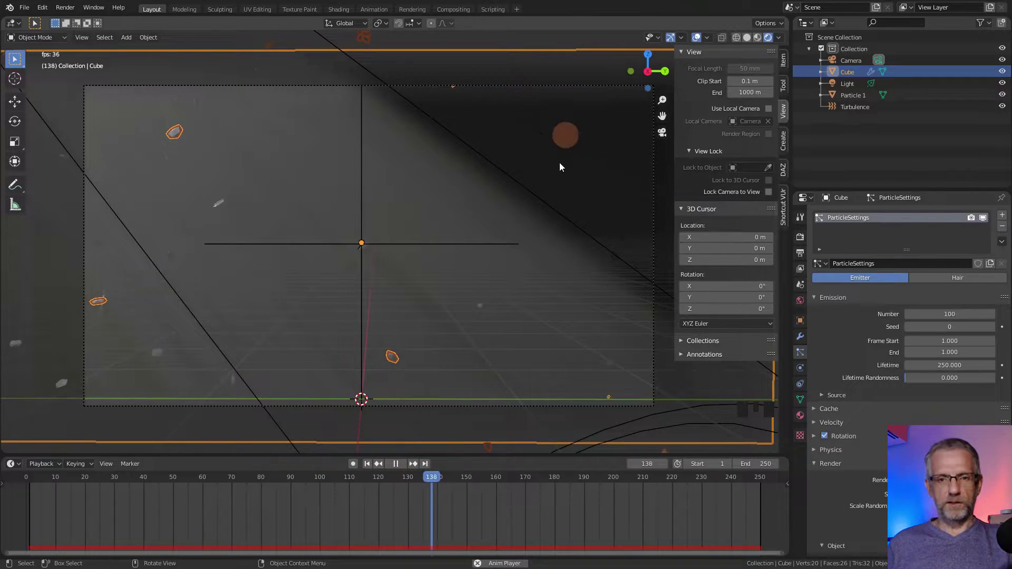
left_click(510, 175)
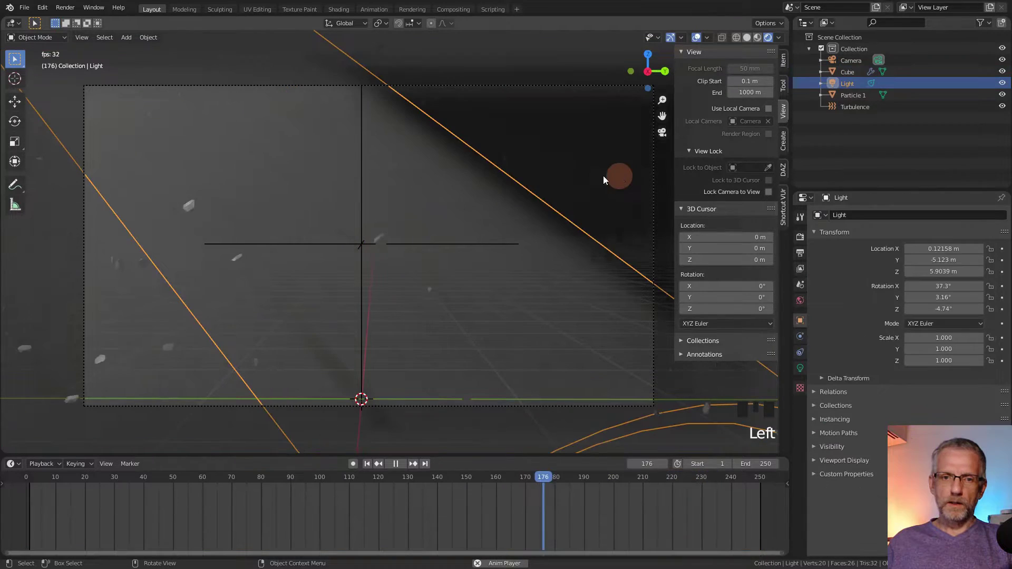
scroll(489, 217, "up", 2)
middle_click_drag(488, 217, 673, 340)
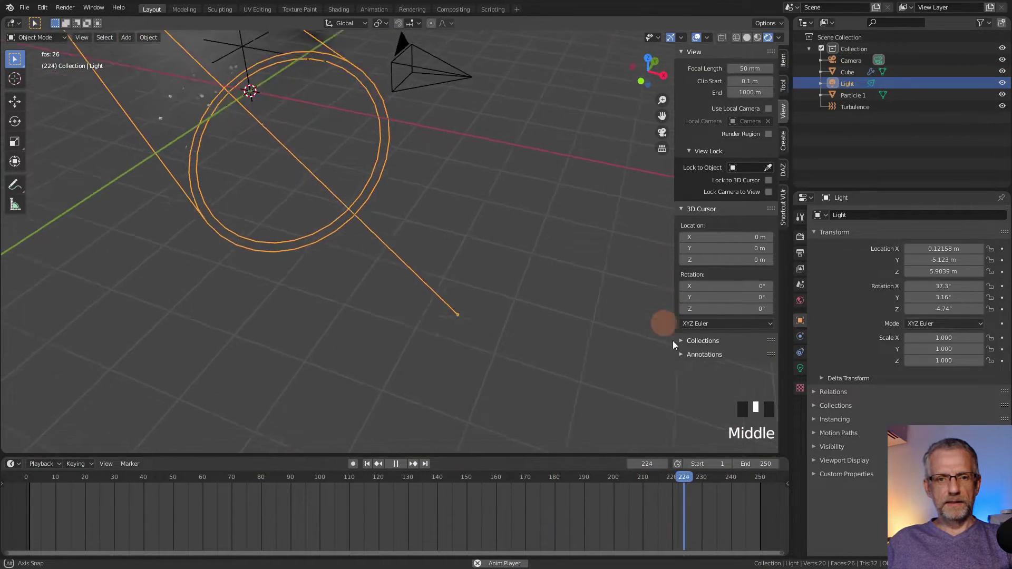
scroll(592, 298, "down", 8)
middle_click_drag(427, 240, 328, 213)
key("r")
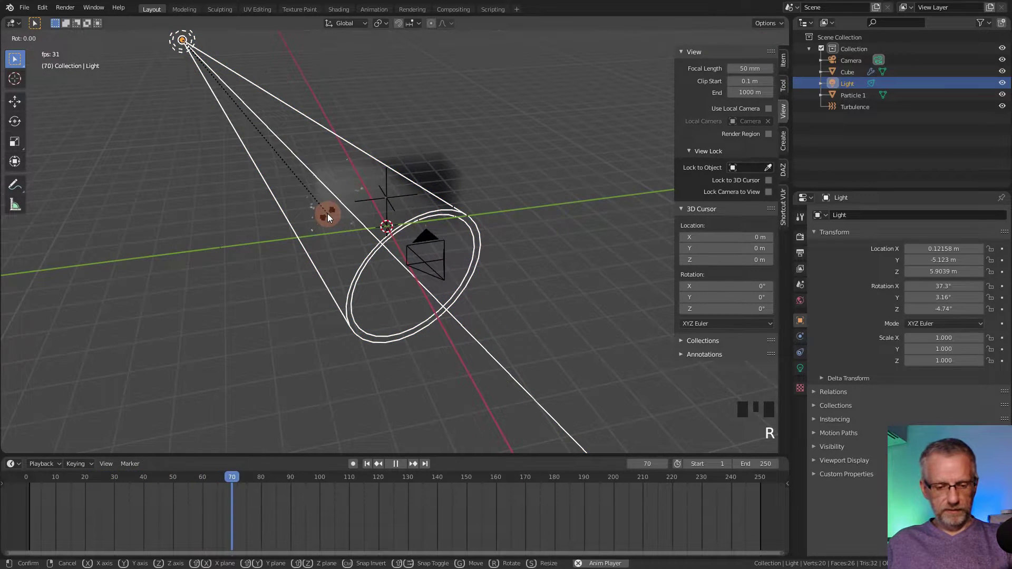
key("x")
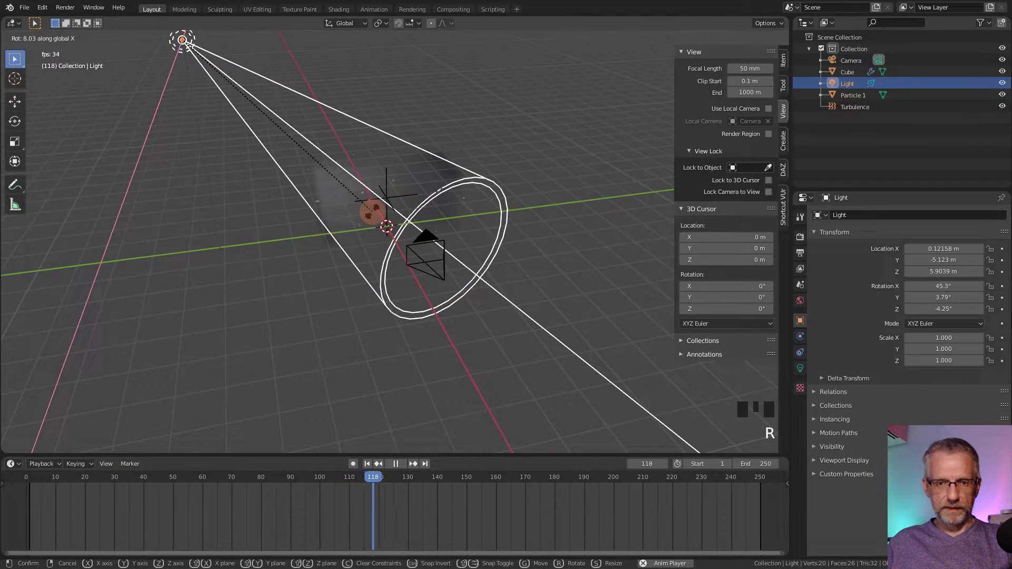
left_click(372, 211)
- Return to the camera view and rotate the spot light about -2.2° around the global X axis
key("KP_0")
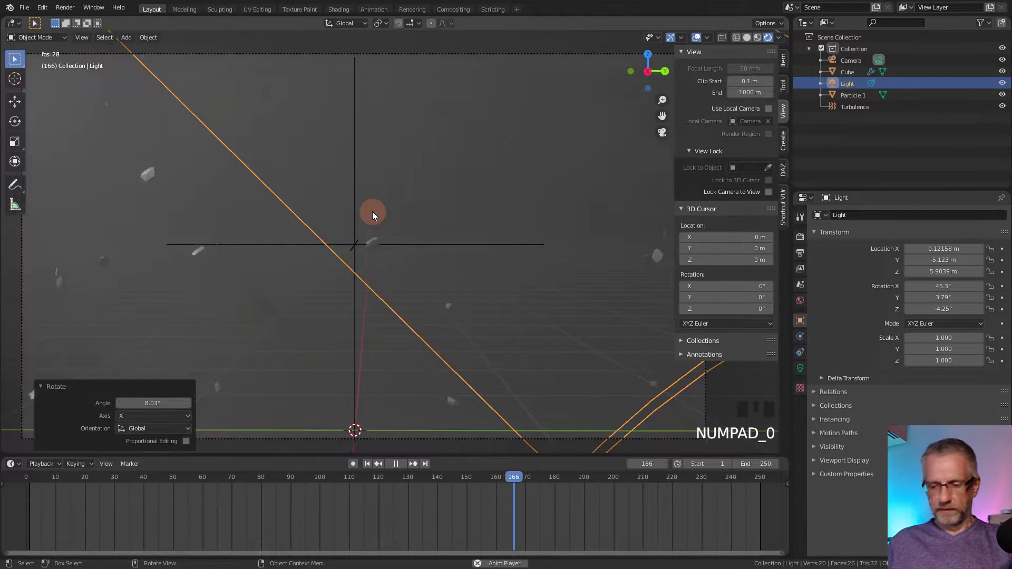
key("r")
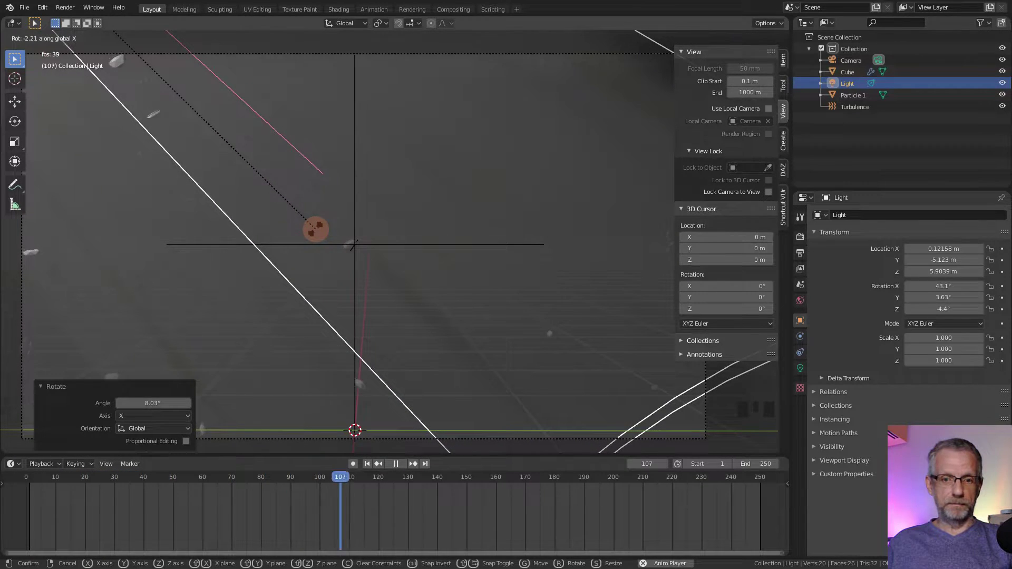
left_click(315, 229)
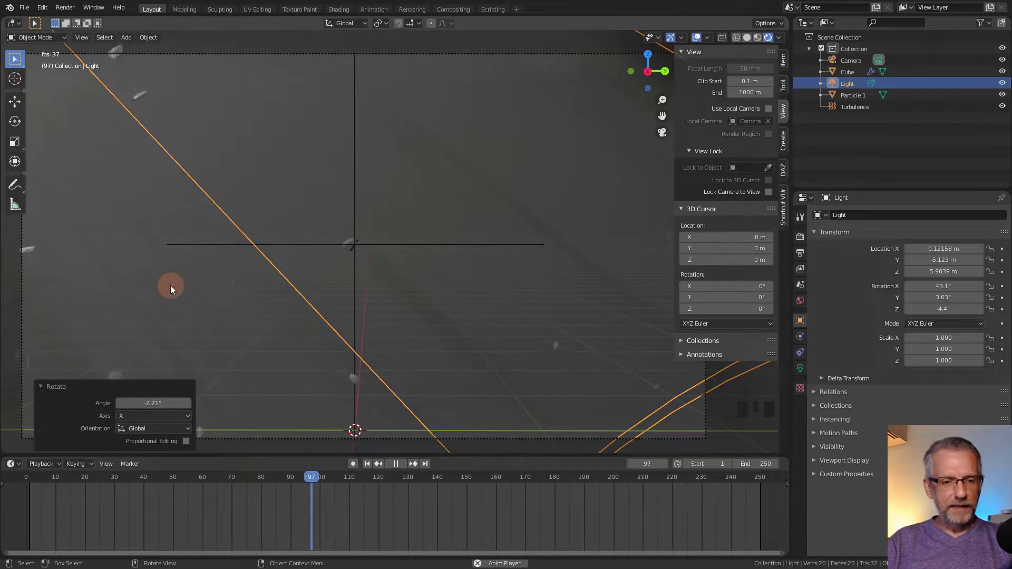
- Collapse the Rotate settings and compare the particles in material preview and rendered shading
left_click(40, 387)
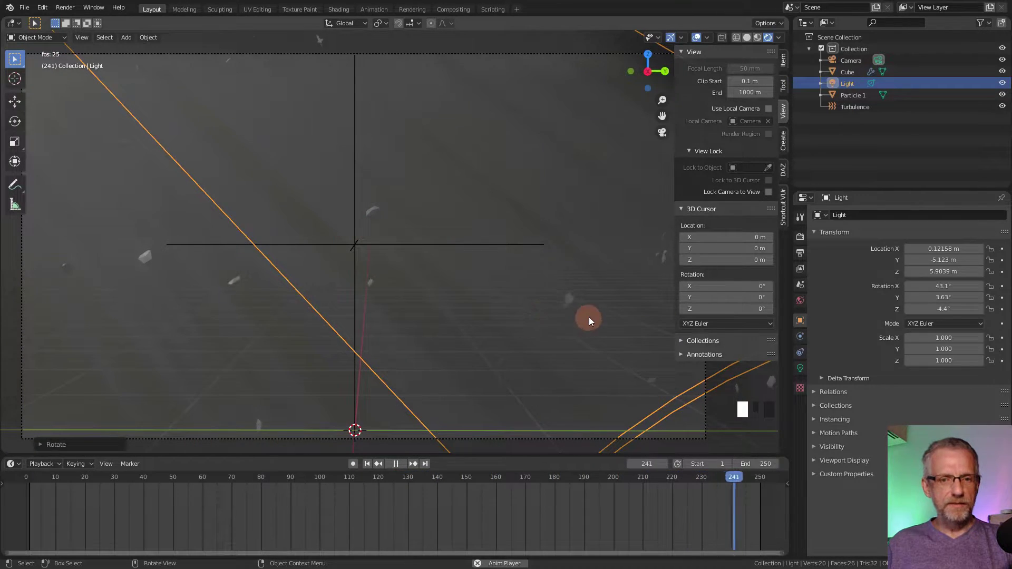
left_click(759, 39)
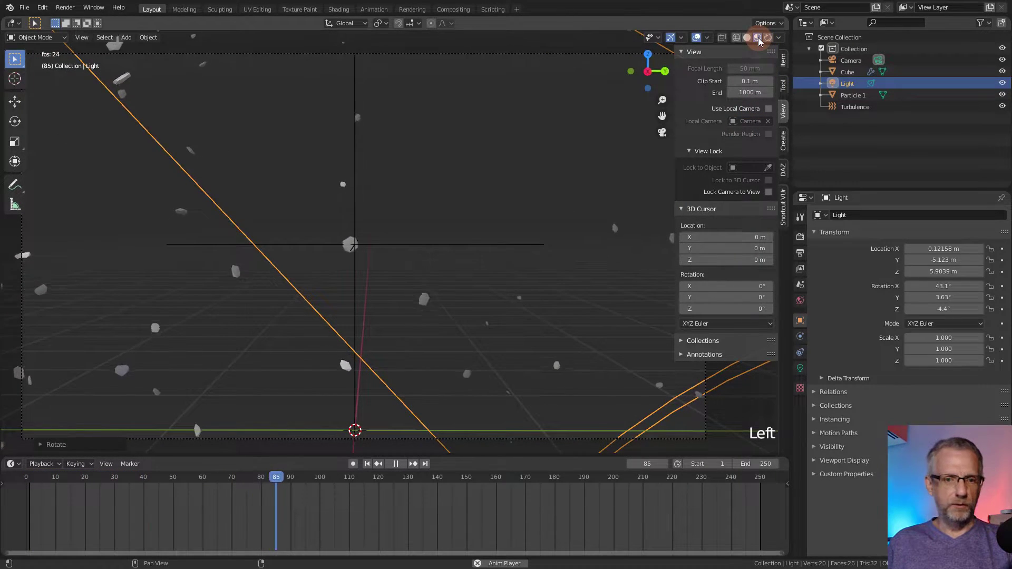
left_click(769, 38)
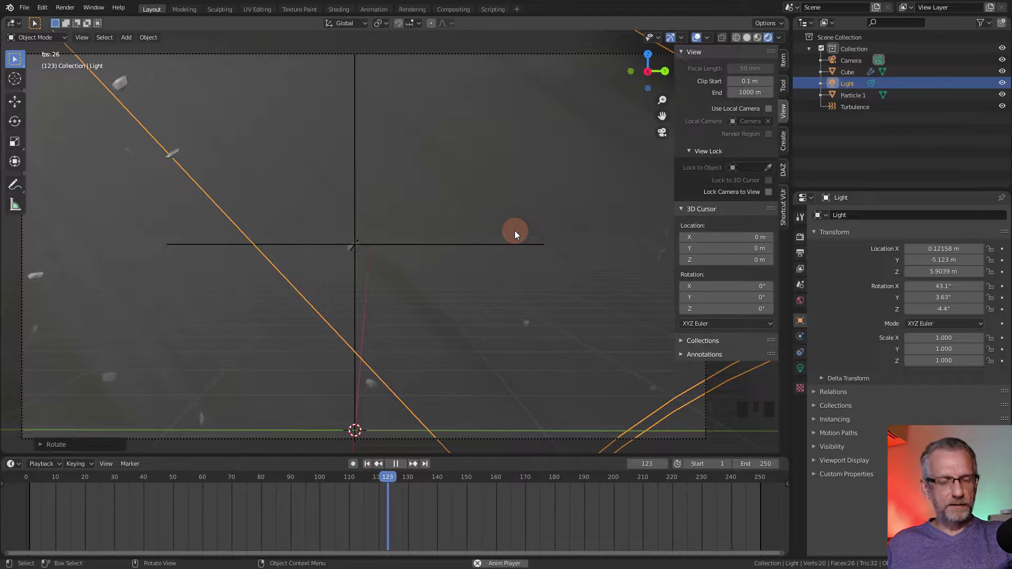
- Add a new material to the Particle 1 object and name it "Particle Material"
left_click(864, 93)
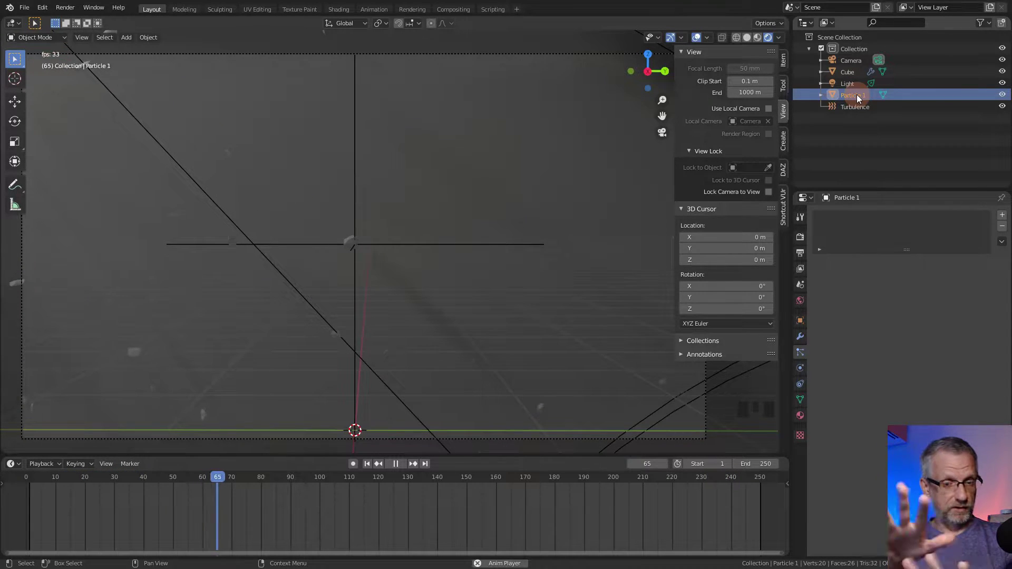
left_click(827, 345)
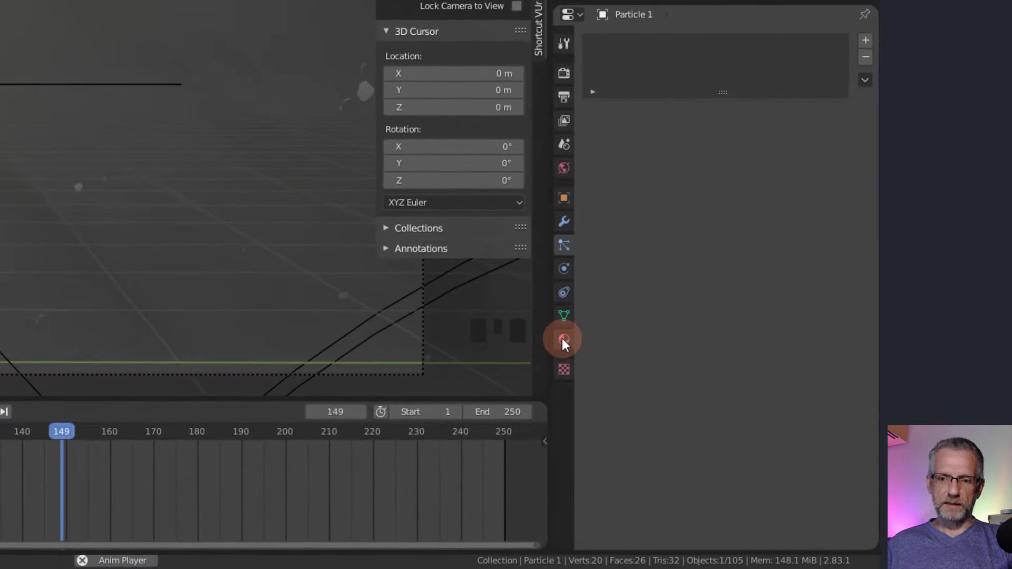
left_click(801, 416)
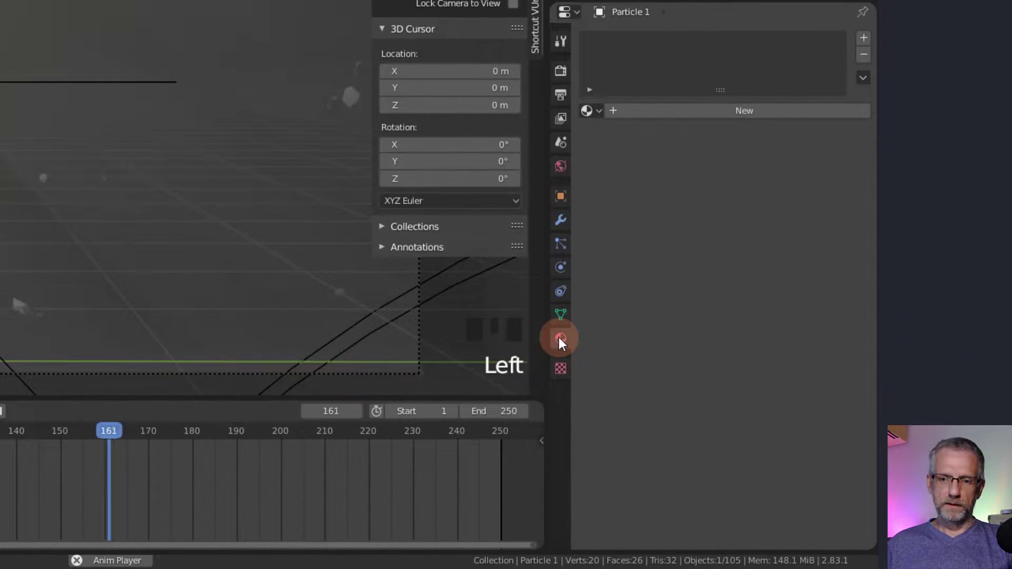
left_click(909, 316)
left_click(704, 112)
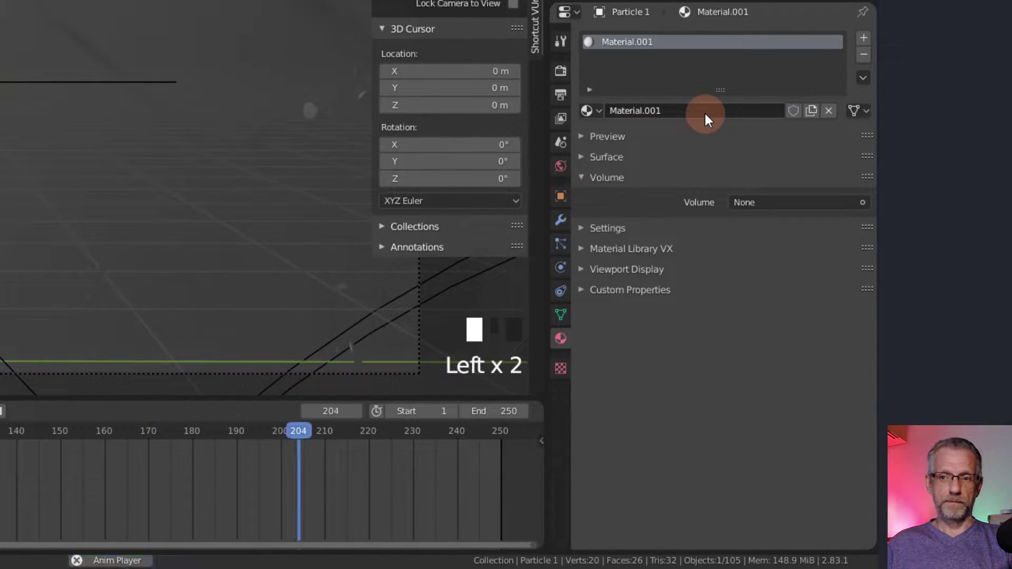
left_click(699, 113)
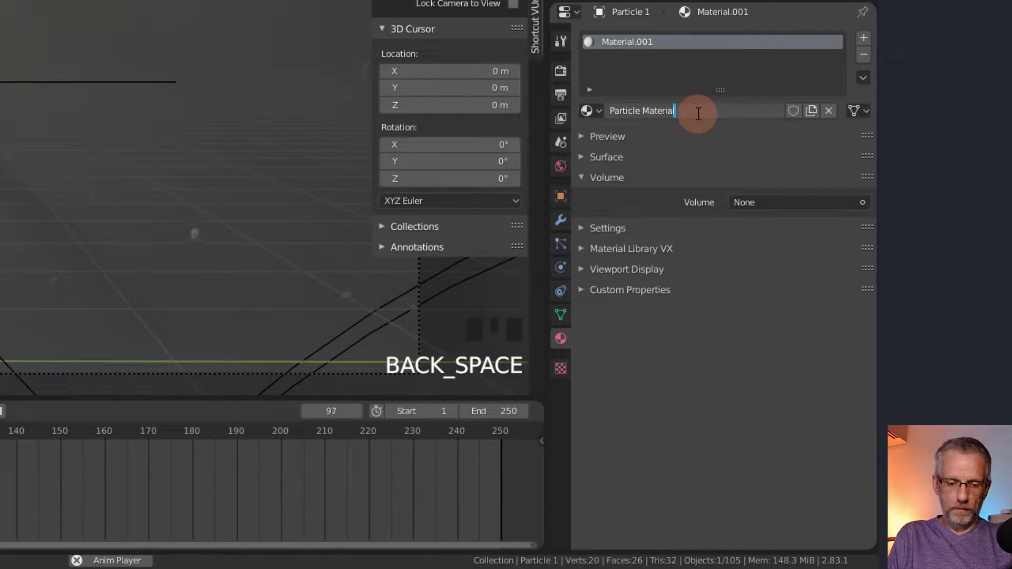
key("Return")
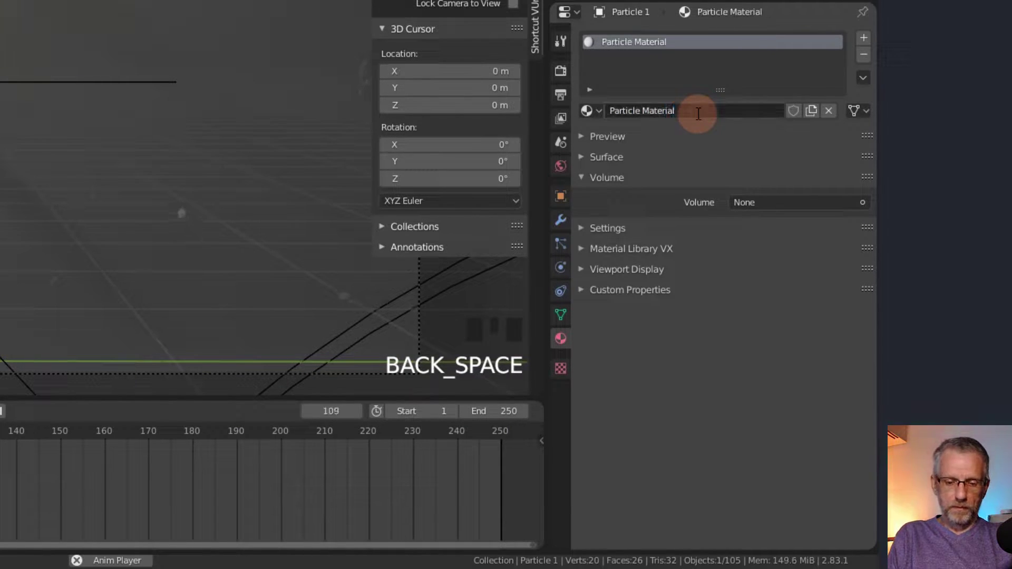
- Give Particle Material a pale warm yellow emission colour of about hue 0.129, saturation 0.326 and value 0.727
left_click(584, 176)
left_click(583, 157)
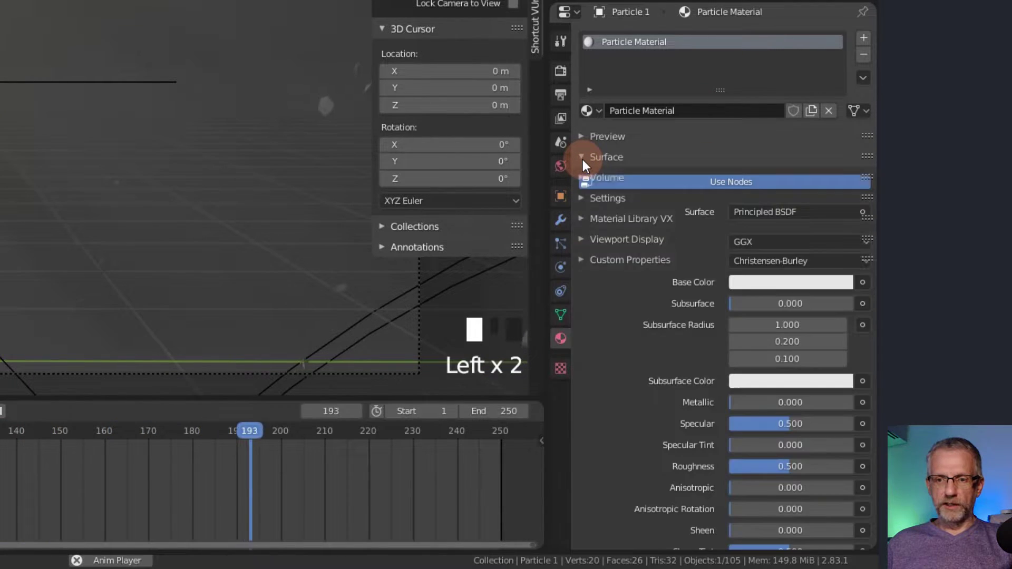
scroll(641, 294, "down", 6)
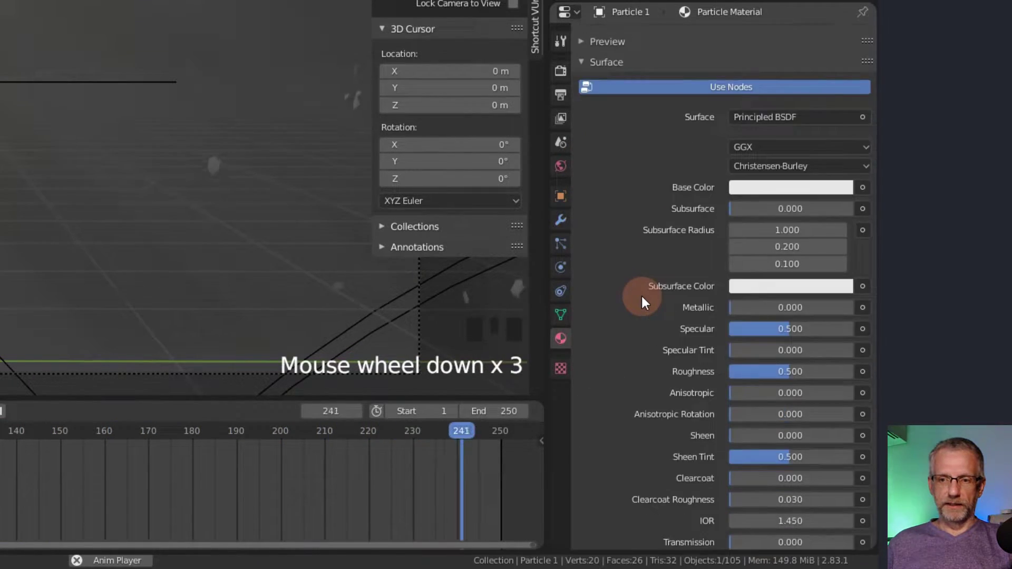
scroll(641, 294, "down", 8)
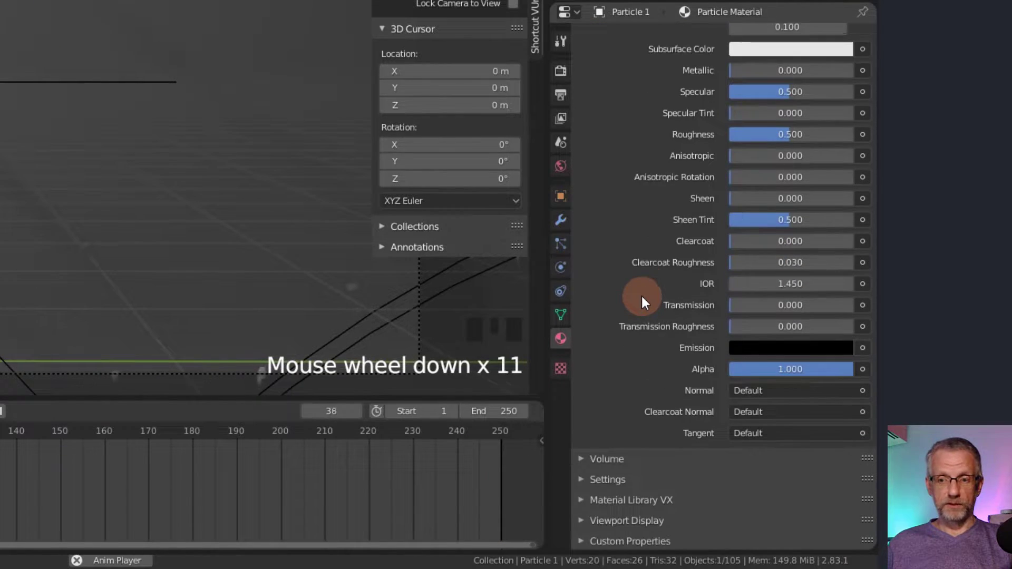
left_click(757, 348)
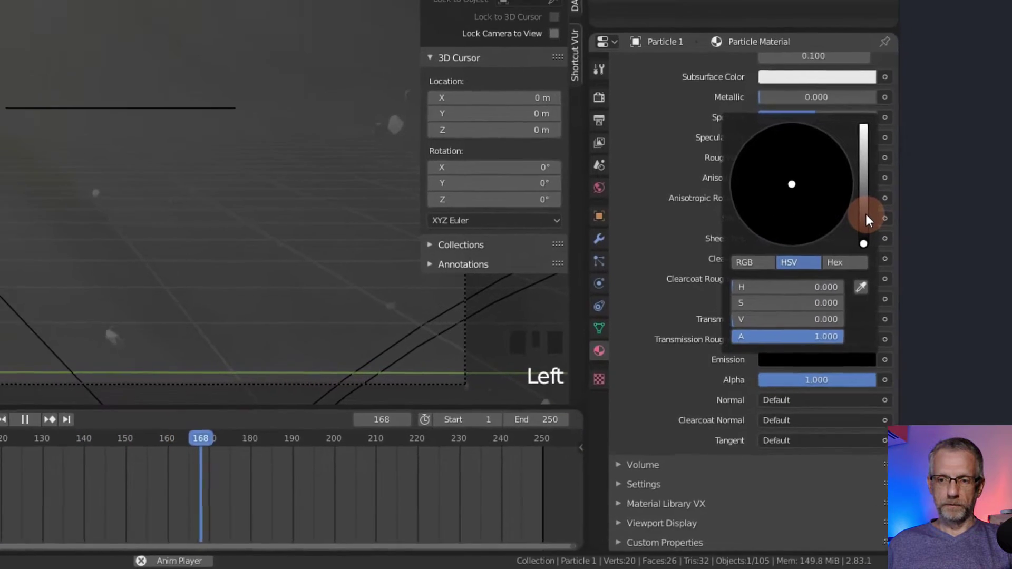
left_click_drag(843, 192, 841, 168)
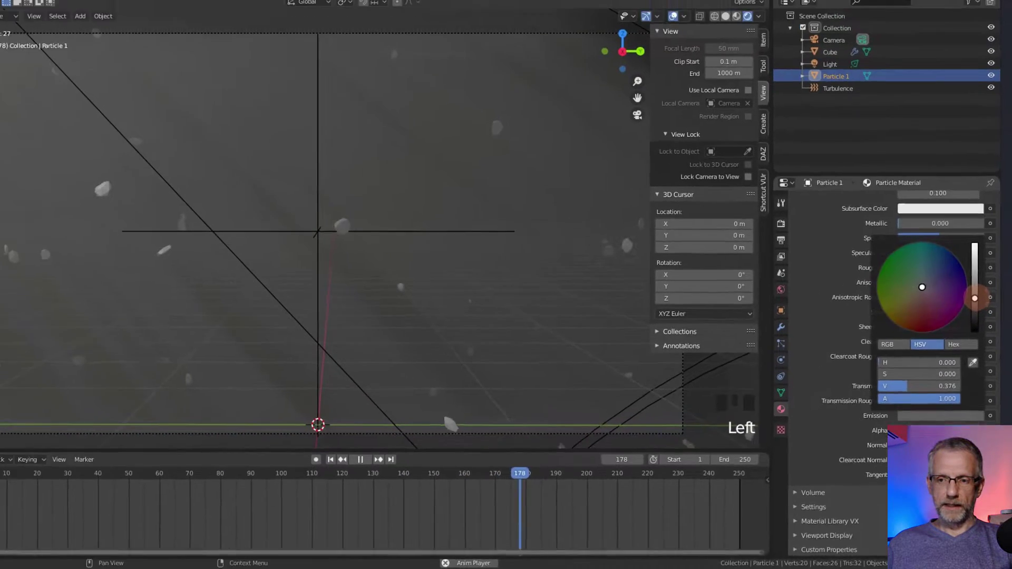
left_click_drag(987, 302, 987, 278)
mouse_move(935, 297)
left_mouse_down()
mouse_move(916, 304)
mouse_move(861, 237)
mouse_move(978, 288)
mouse_move(949, 203)
mouse_move(896, 222)
mouse_move(960, 314)
mouse_move(926, 307)
left_mouse_up()
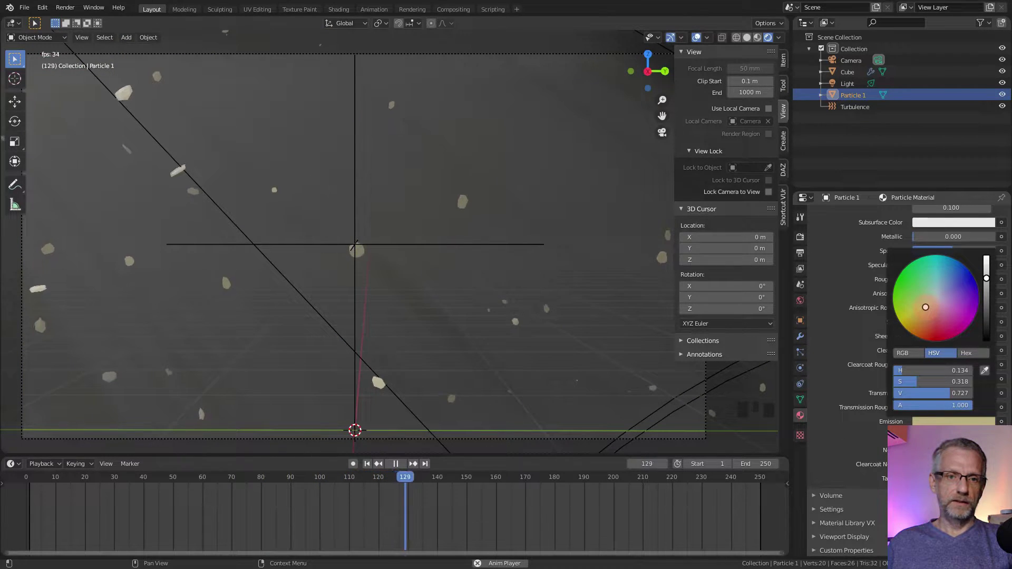
left_click_drag(926, 308, 926, 307)
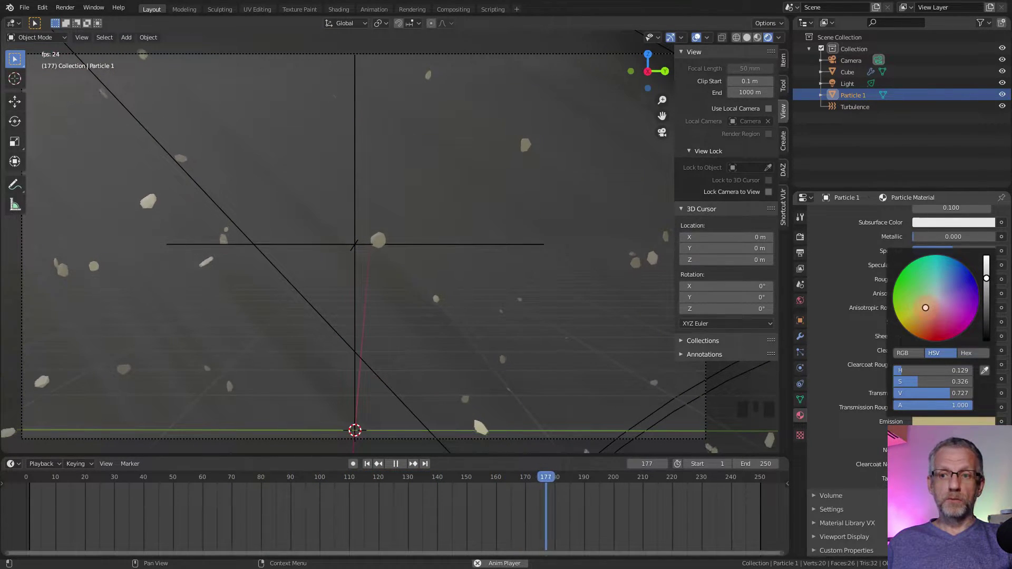
left_click(830, 321)
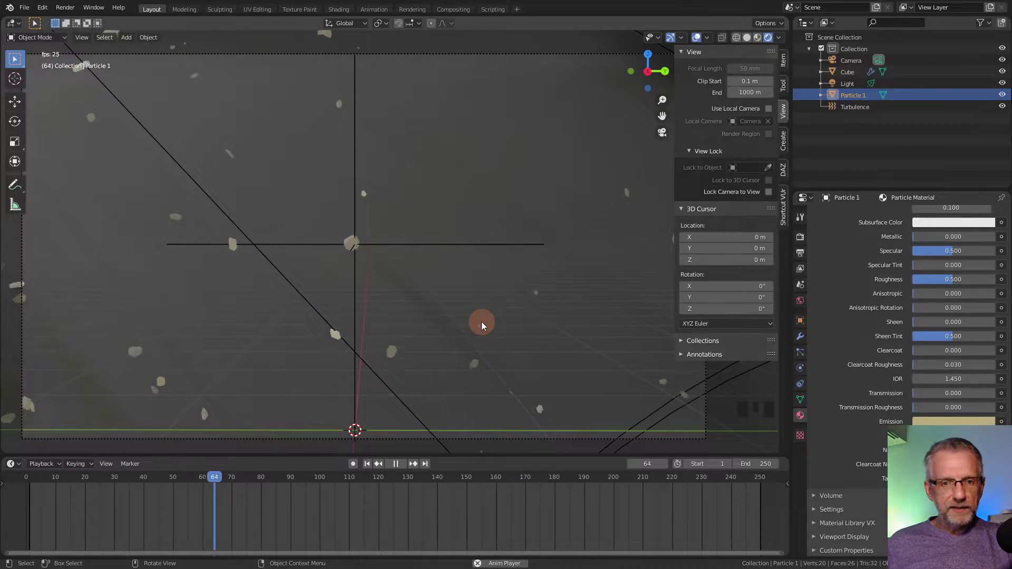
- Set the Cube's particle emission number to 500 and stop the playback at frame 60
left_click(857, 74)
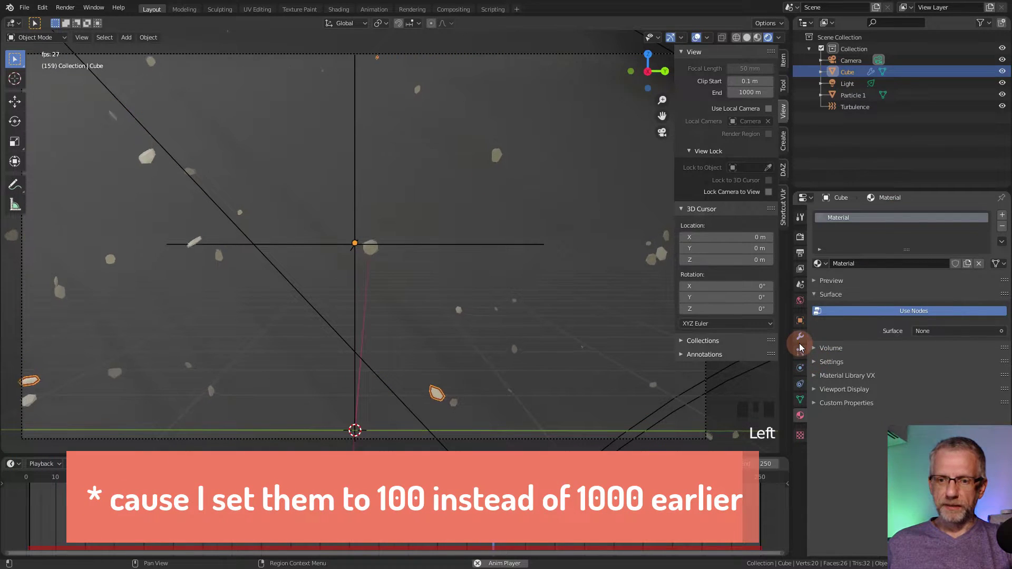
left_click(800, 351)
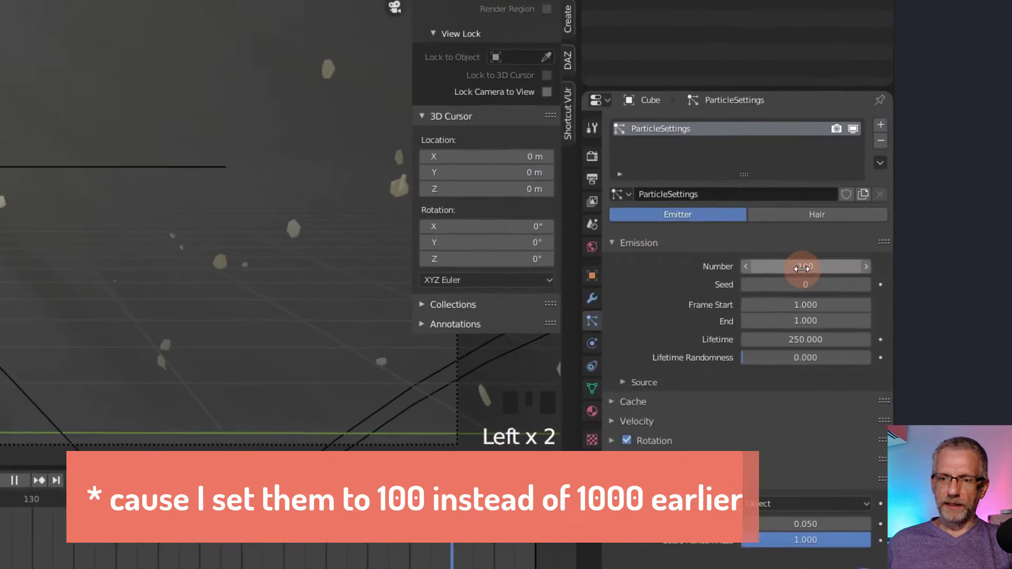
left_click(933, 315)
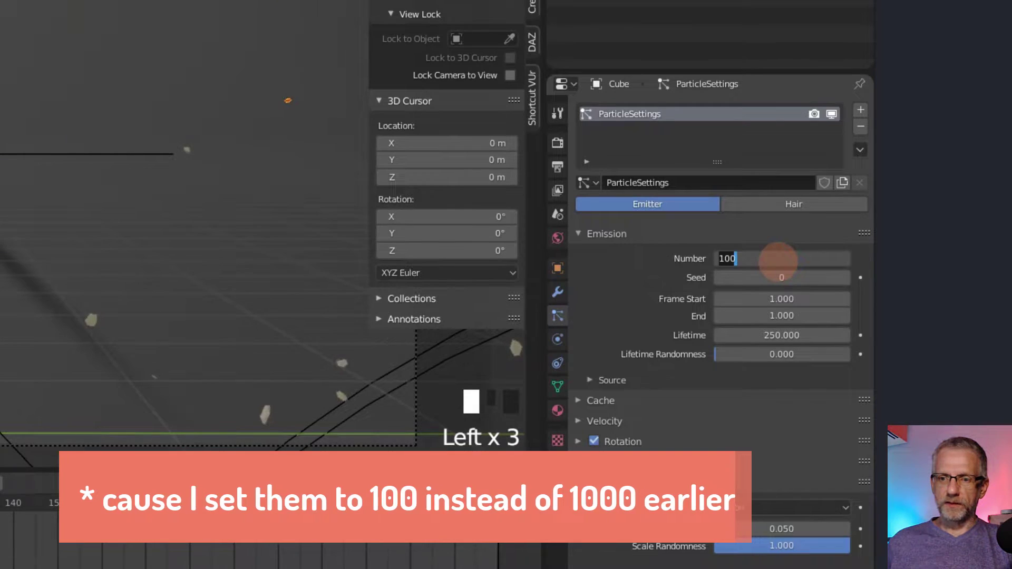
type("500")
key("Return")
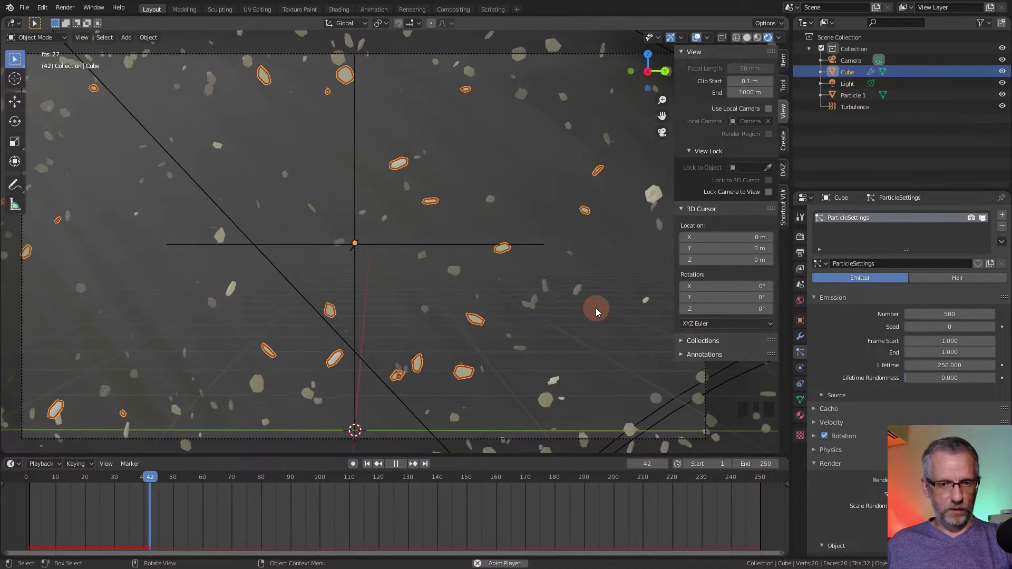
key("space")
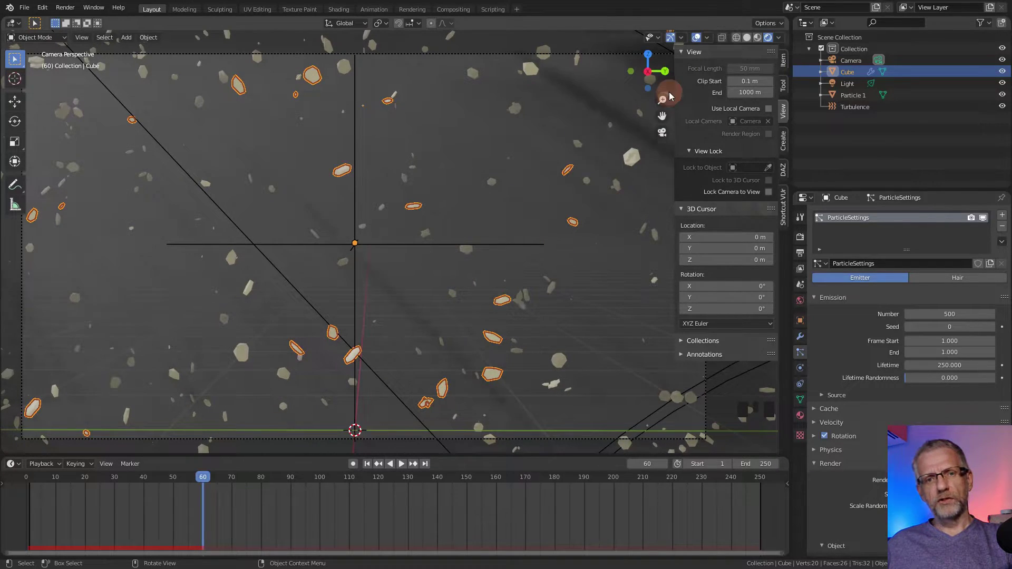
- Hide the sidebar and viewport overlays, render the current frame as a test image, and close the render
key("n")
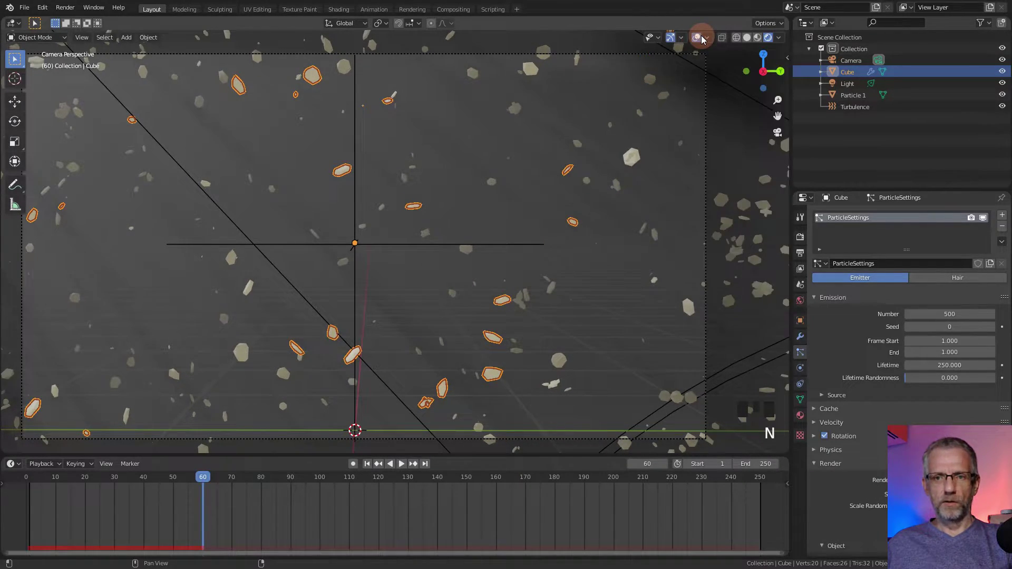
left_click(698, 38)
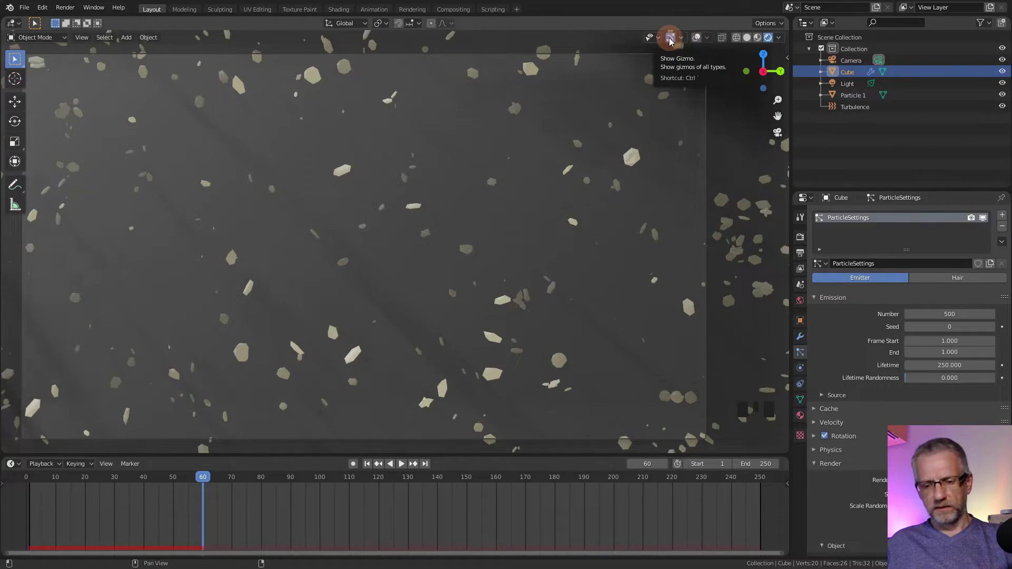
key("F12")
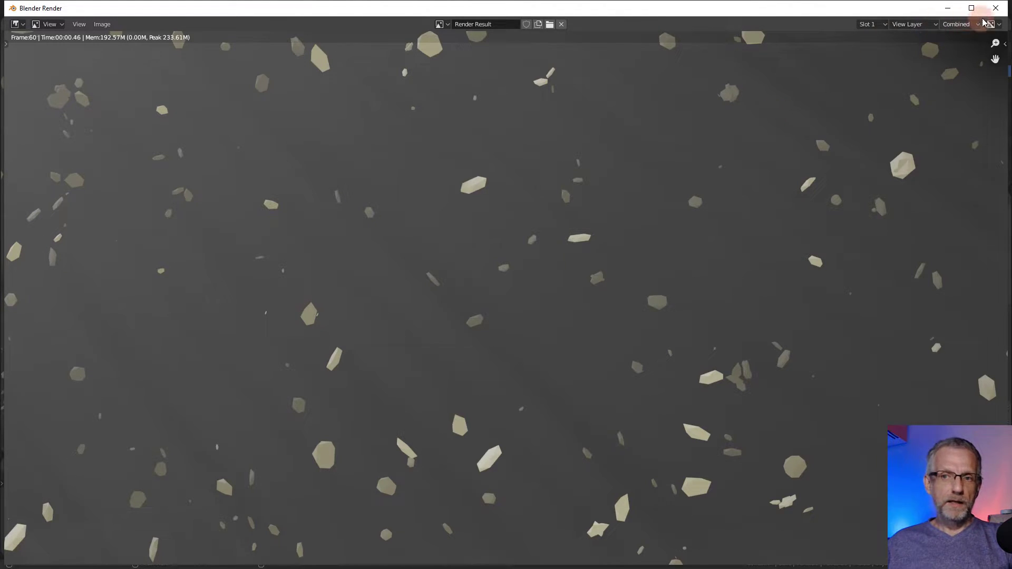
left_click(997, 10)
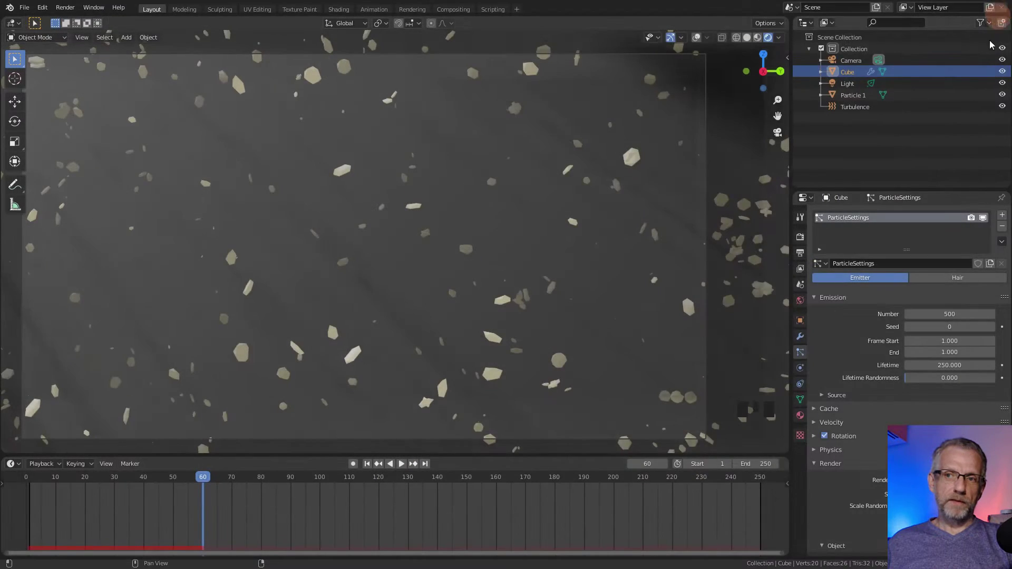
- Enable depth of field on the camera and set its focus distance to 9.9 m
left_click(849, 60)
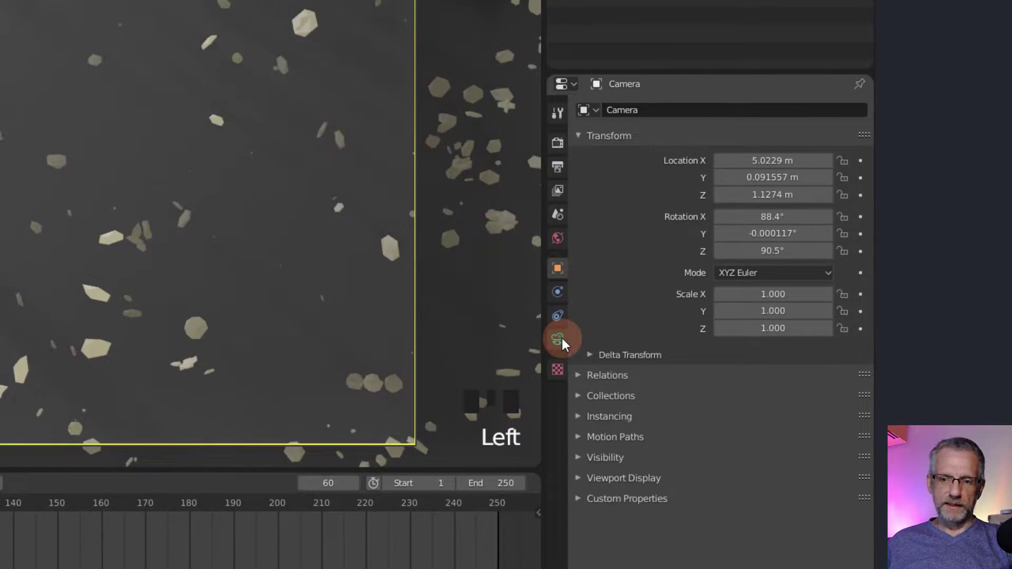
left_click(559, 340)
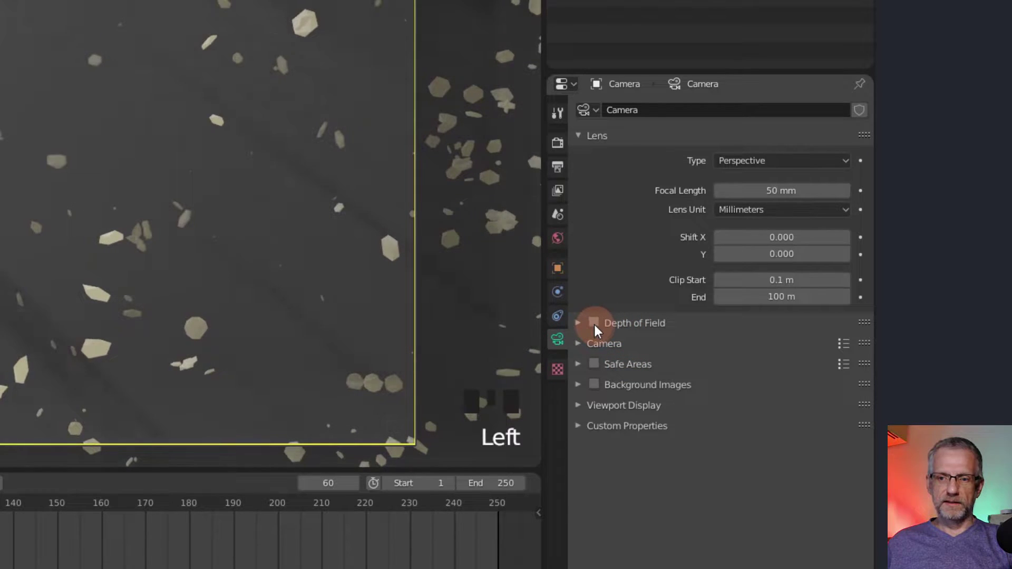
left_click(593, 322)
left_click(578, 322)
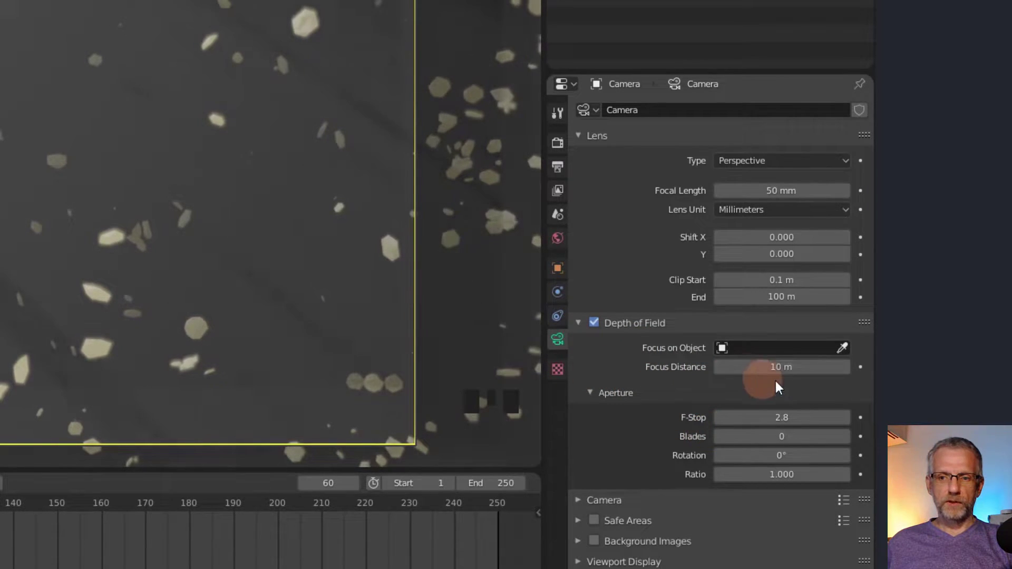
left_click_drag(783, 368, 688, 367)
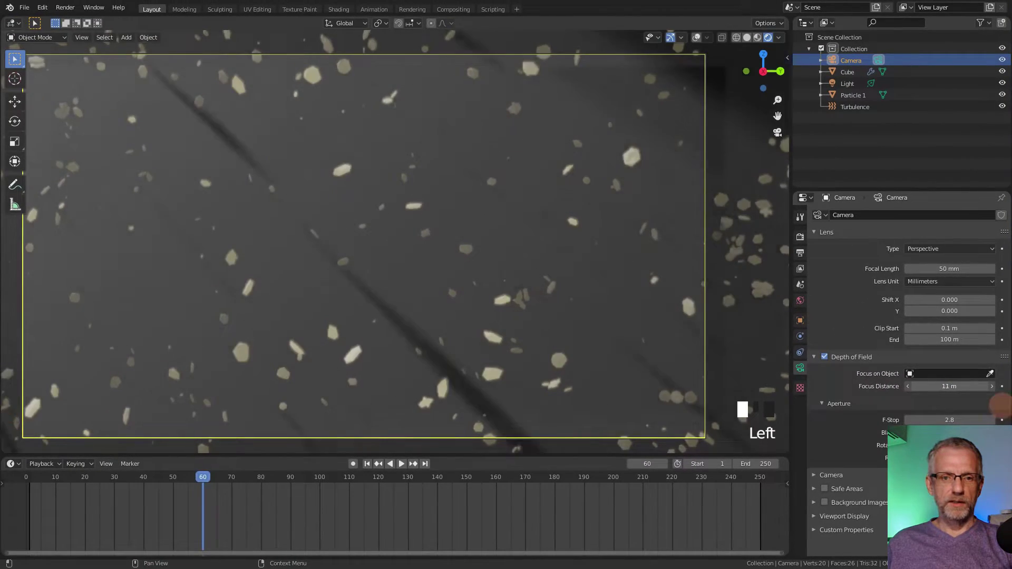
mouse_move(886, 400)
left_mouse_down()
mouse_move(729, 395)
mouse_move(935, 421)
left_mouse_up()
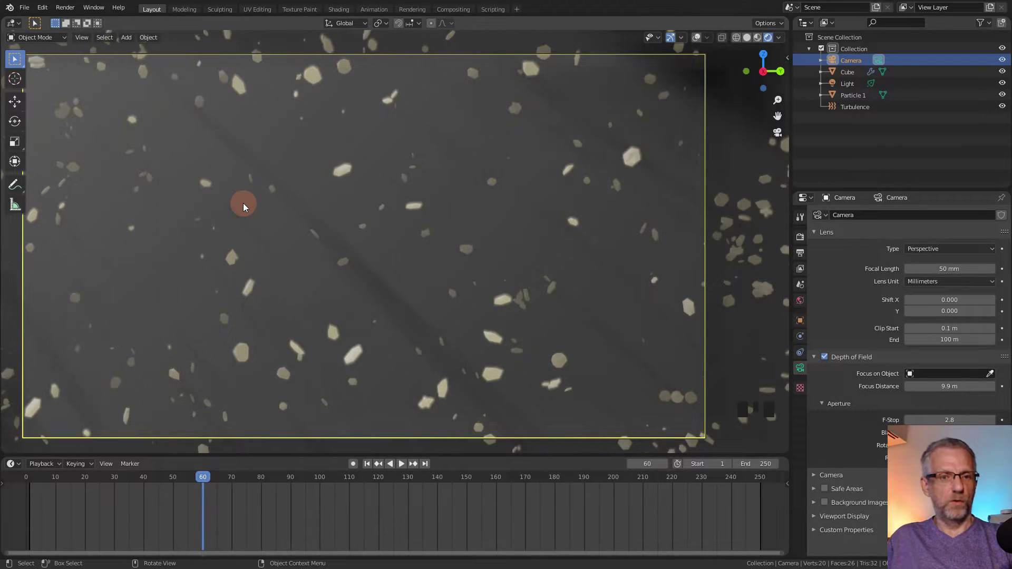
- Leave the camera view, select the Cube, and switch to solid shading with the viewport overlays shown
middle_click_drag(243, 203, 666, 341)
scroll(299, 228, "down", 3)
key("KP_Decimal")
scroll(666, 340, "down", 1, "shift")
right_click(219, 192)
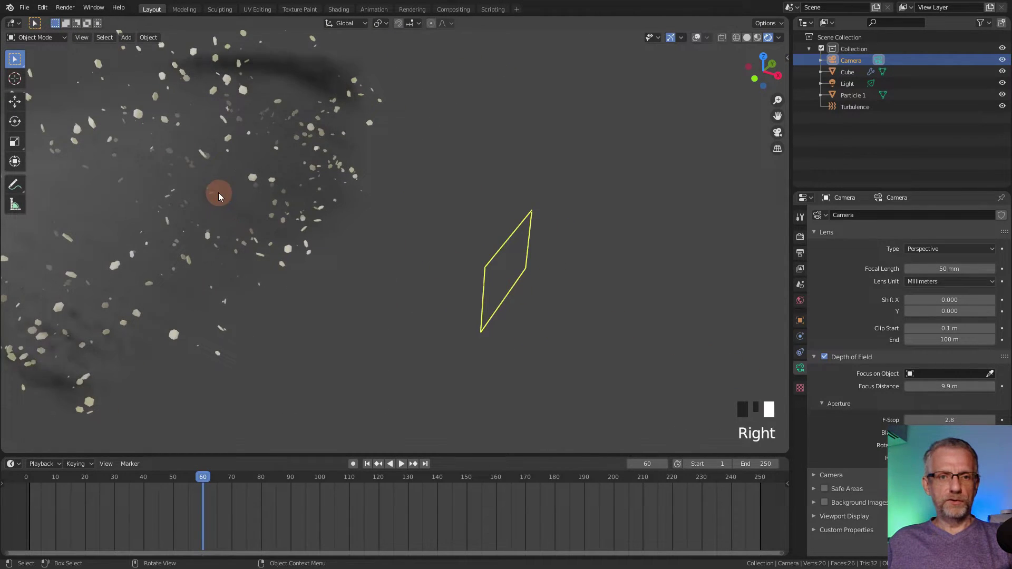
left_click(219, 193)
middle_click_drag(218, 195, 257, 204)
scroll(258, 204, "up", 3)
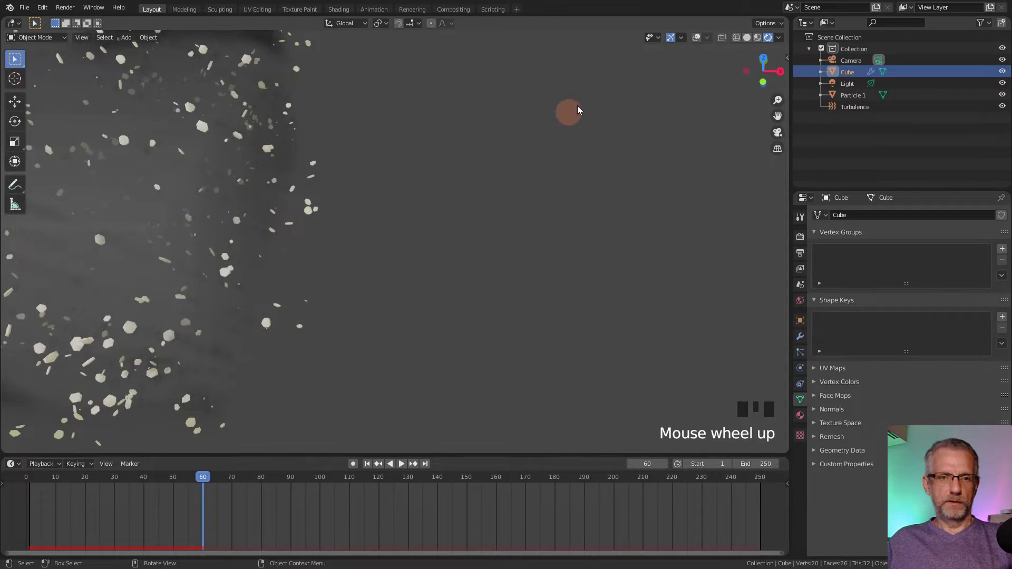
left_click(758, 38)
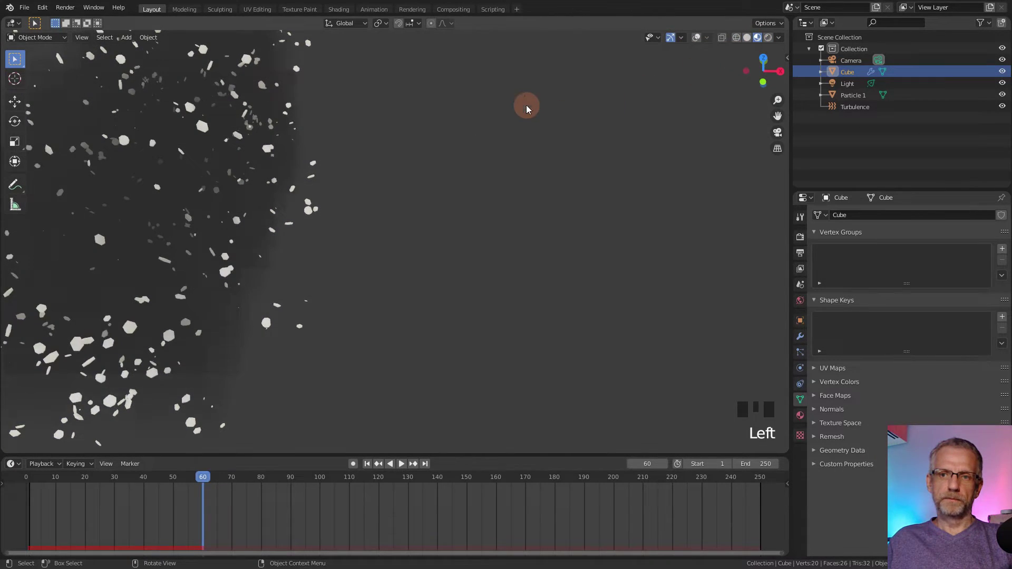
left_click(747, 37)
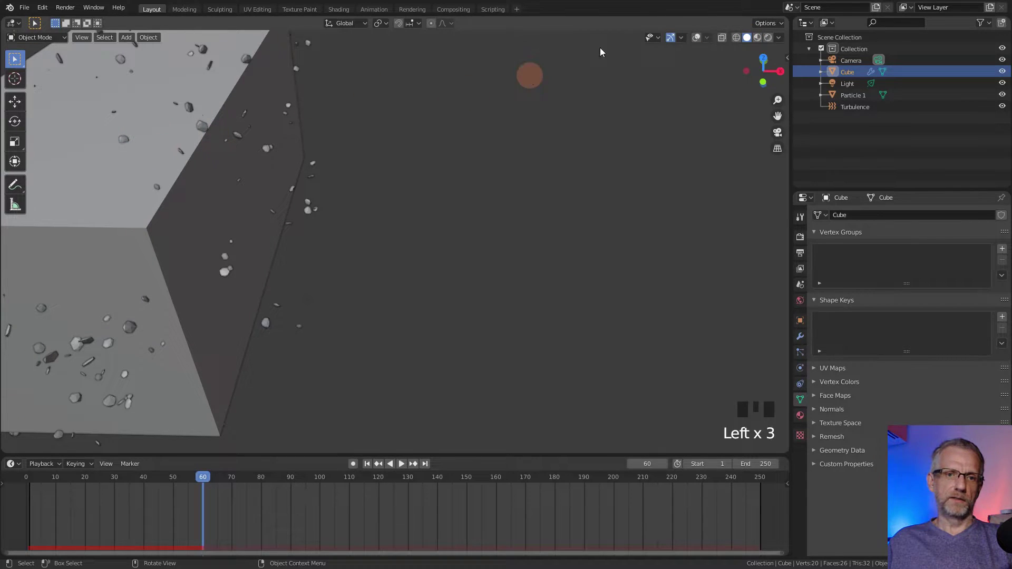
left_click(697, 37)
- Add a plain axes empty to the scene at the 3D cursor
middle_click_drag(394, 109, 413, 160)
scroll(559, 149, "up", 1, "shift")
key("shift+a")
mouse_move(413, 160)
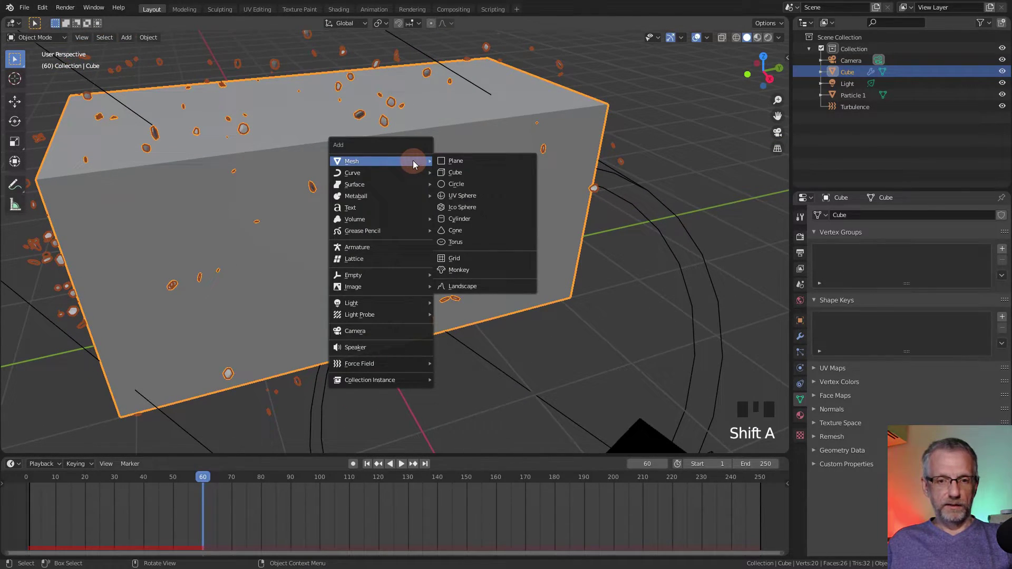
mouse_move(393, 275)
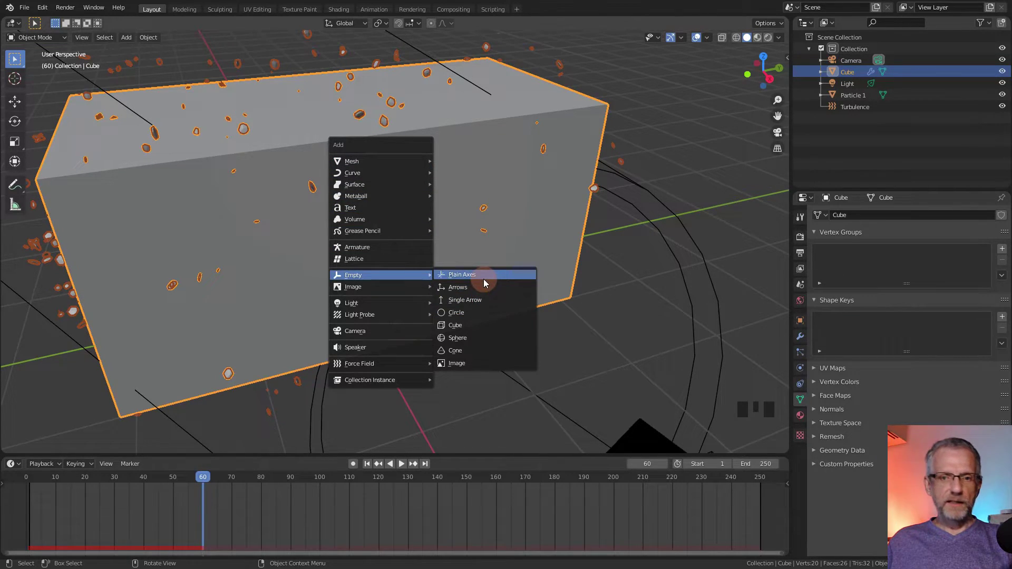
left_click(498, 278)
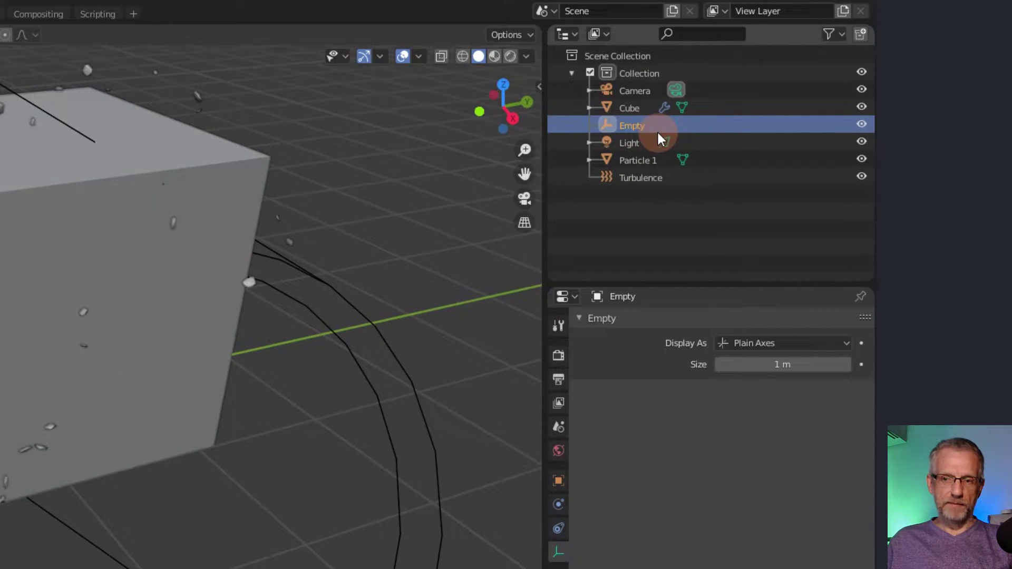
- Rename the new empty as "Focus Helpoer"
double_click(658, 132)
type("Focus Helpoer")
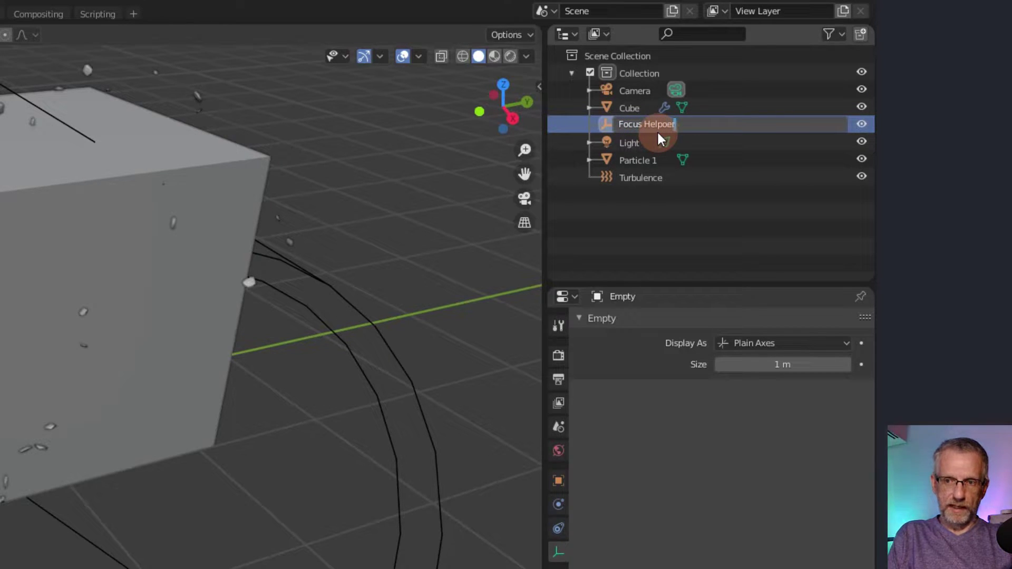
key("Return")
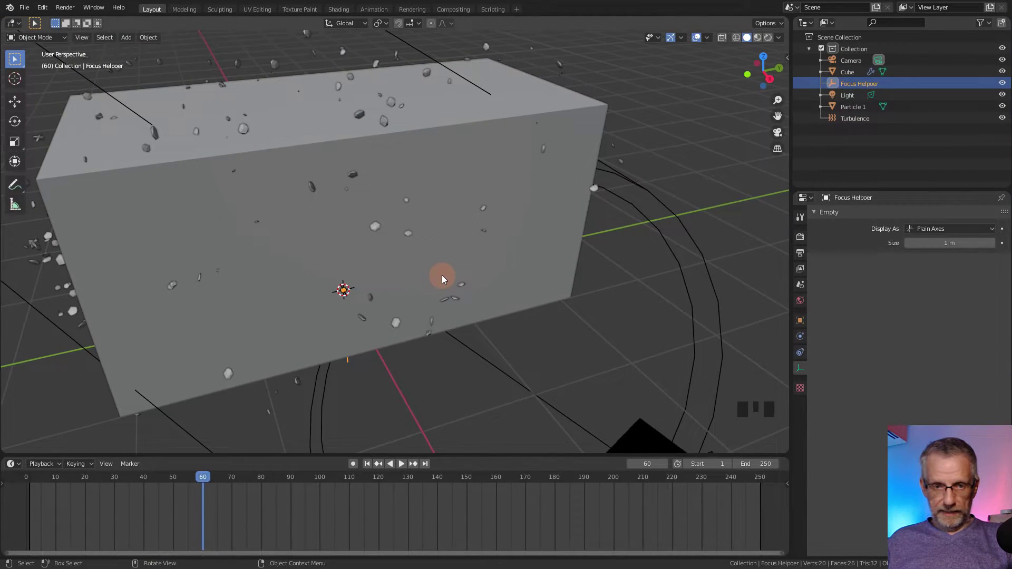
- Move the Focus Helpoer empty up about 0.73 m along the global Z axis inside the box
middle_click_drag(443, 276, 627, 231)
key("g")
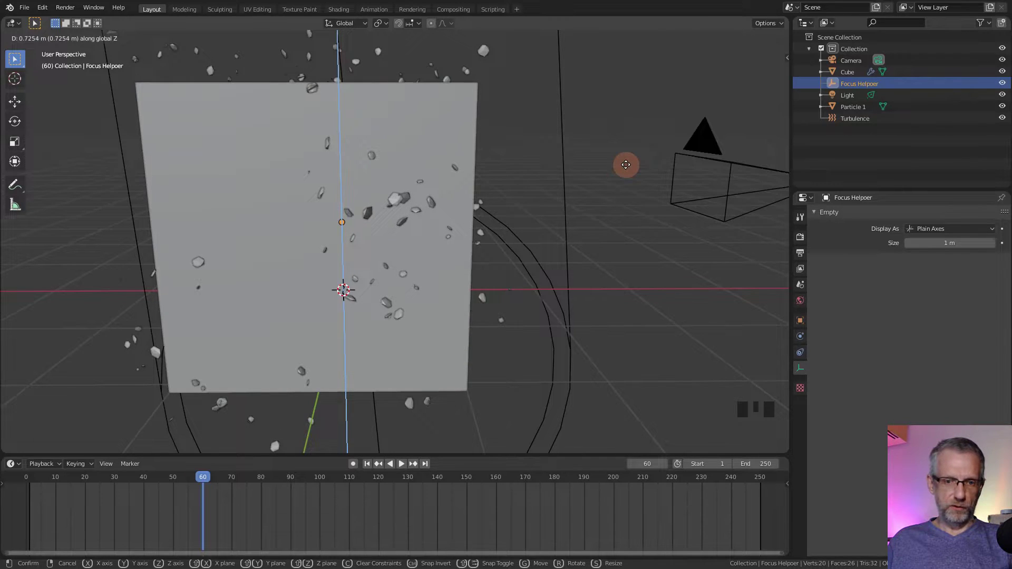
left_click(625, 169)
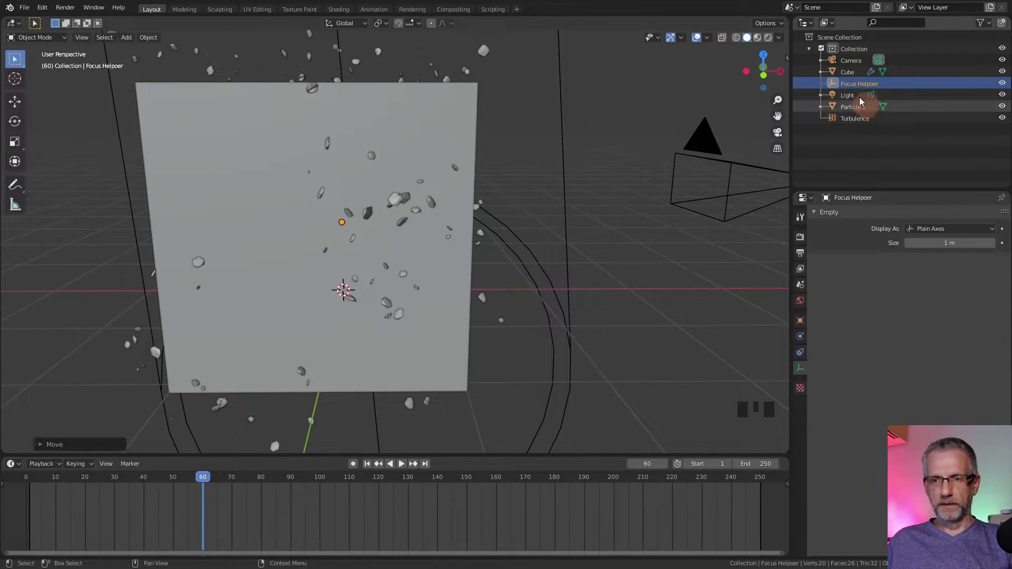
- Set the camera's depth of field to focus on the Focus Helpoer object and look through the camera in rendered shading
left_click(859, 61)
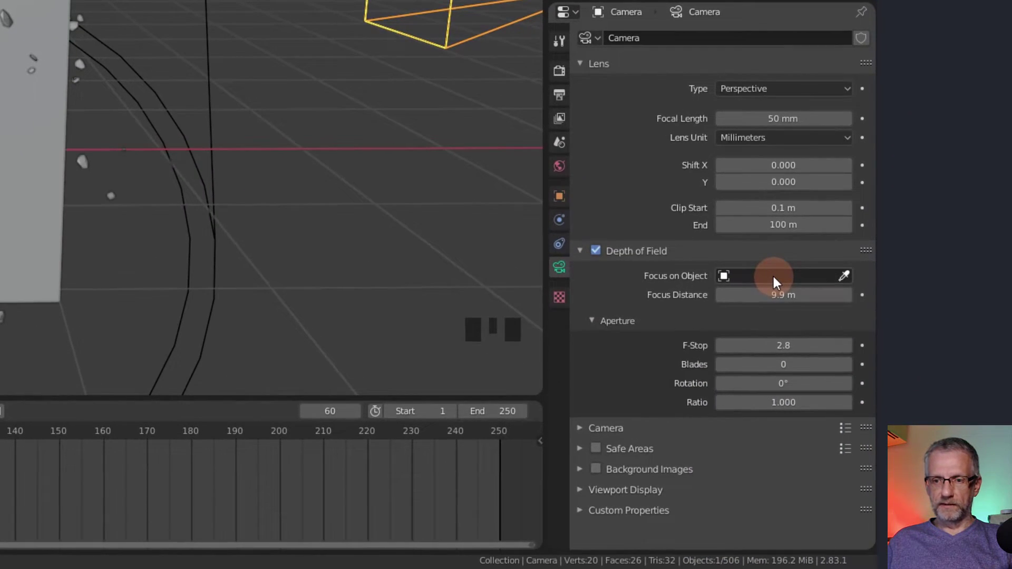
left_click(775, 280)
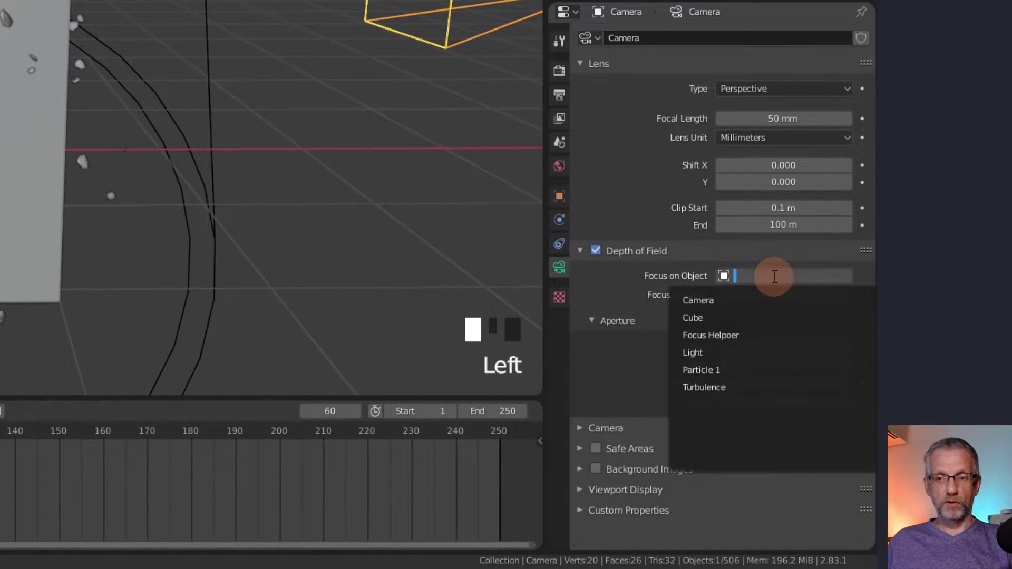
left_click(752, 333)
key("KP_0")
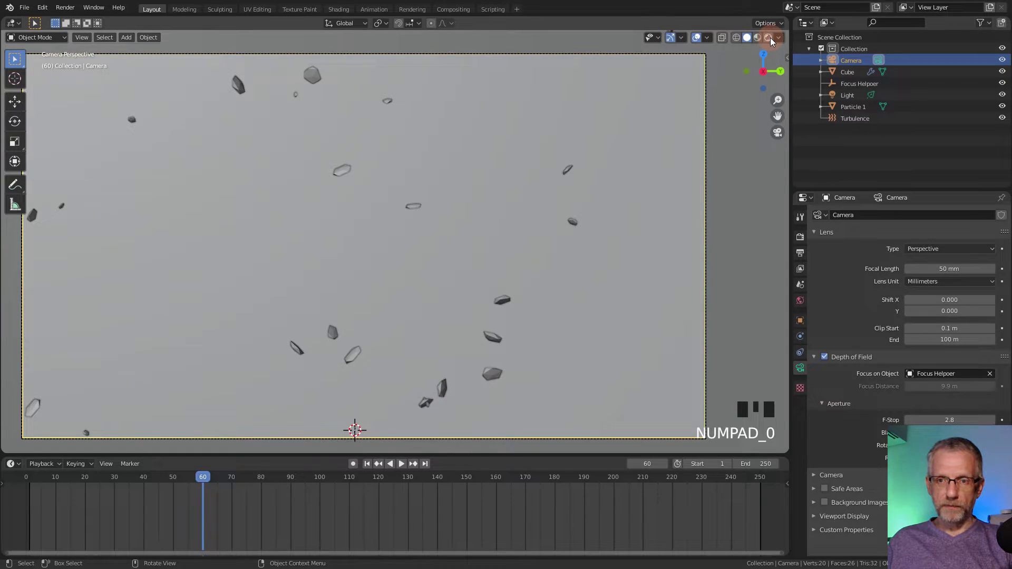
left_click(769, 36)
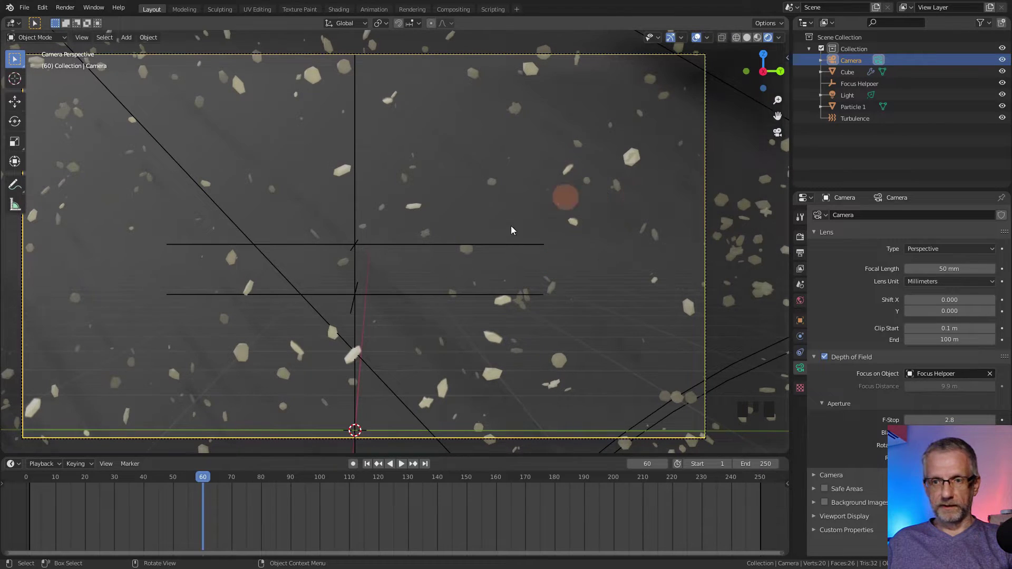
- Try moving the Focus Helpoer empty along the global X axis to preview the focus shift
left_click(888, 82)
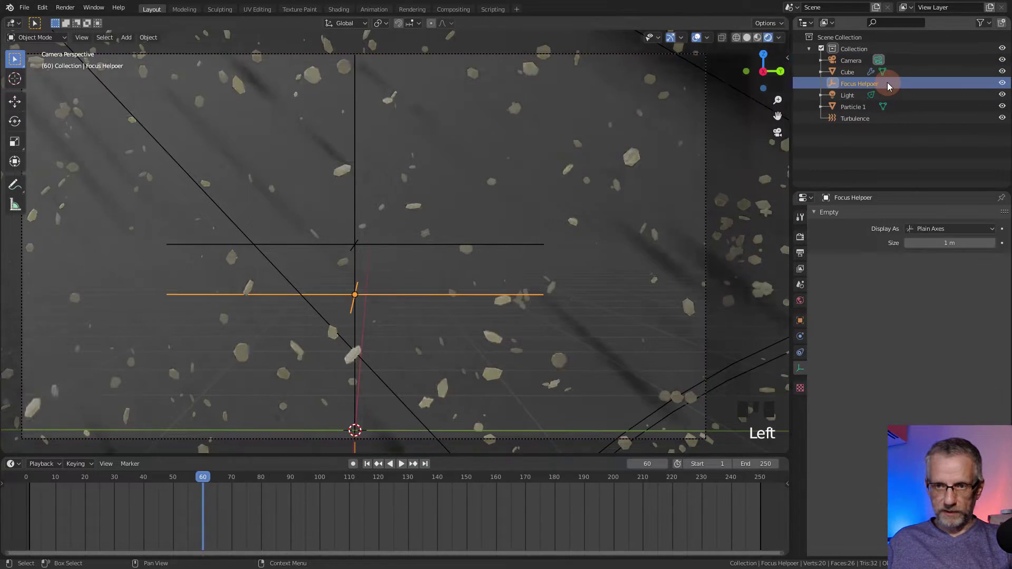
key("g")
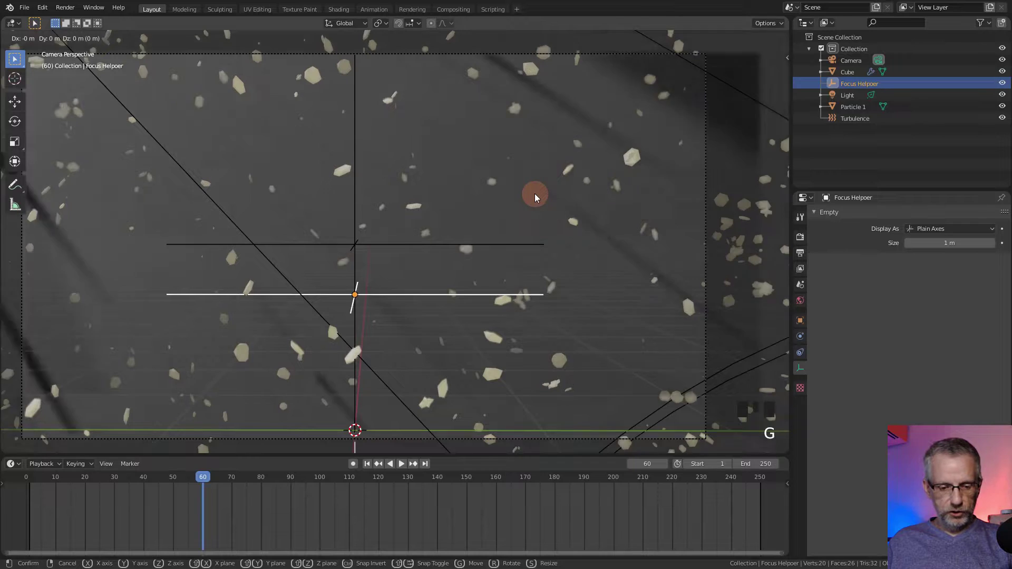
key("x")
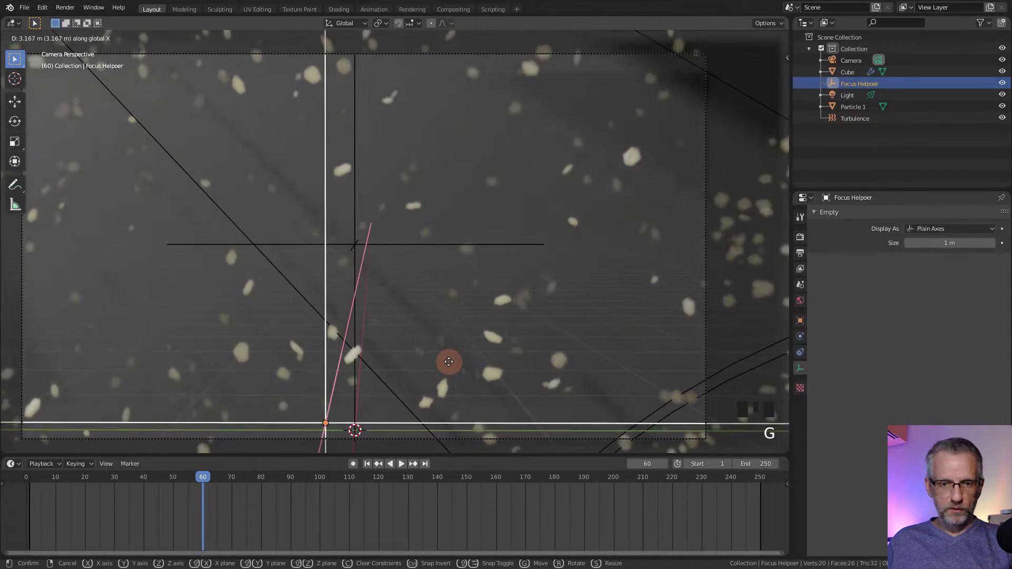
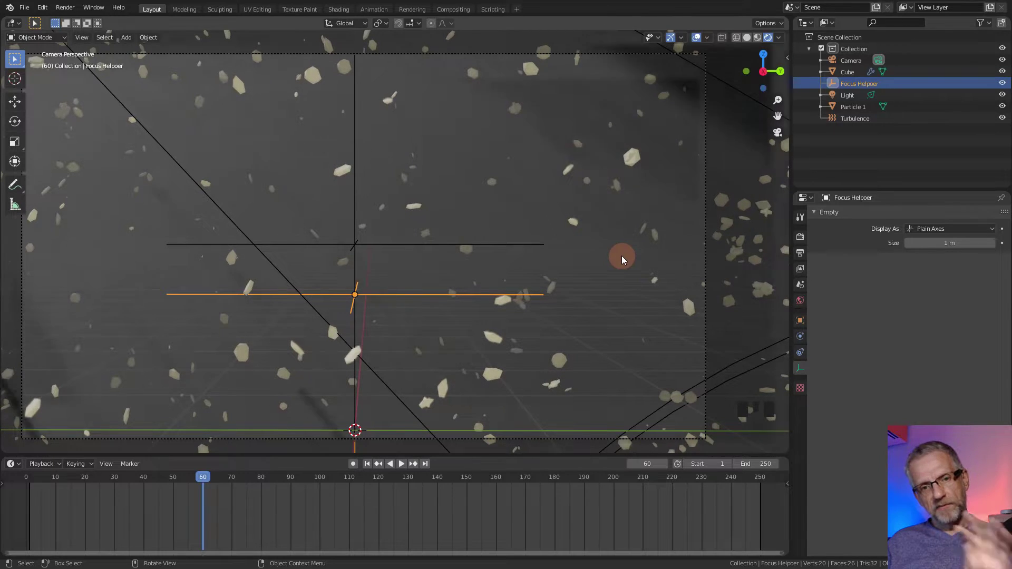
- Lower the camera's depth of field F-Stop to 1.0 as a trial and settle on 0.5
left_click(851, 61)
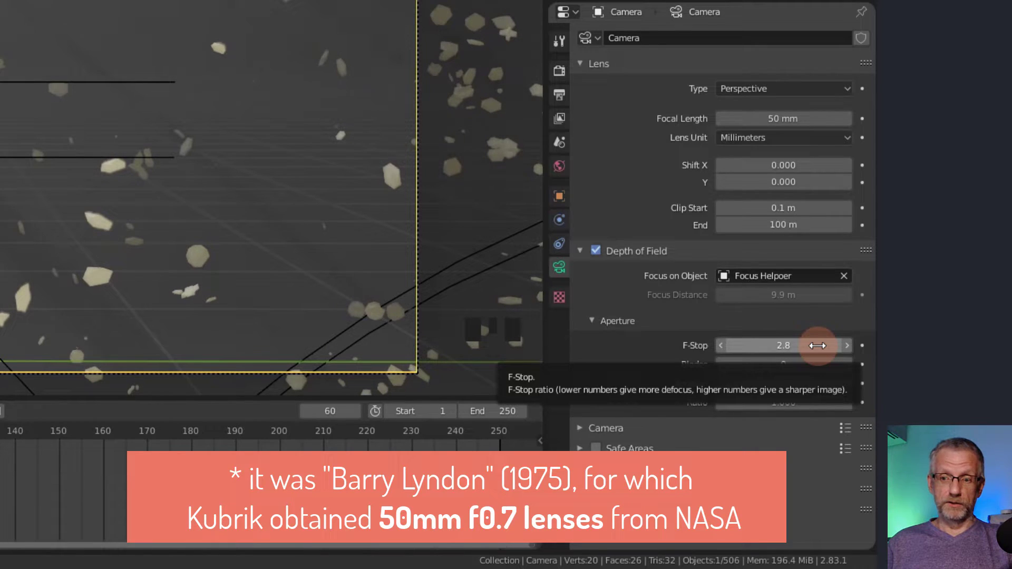
left_click(818, 346)
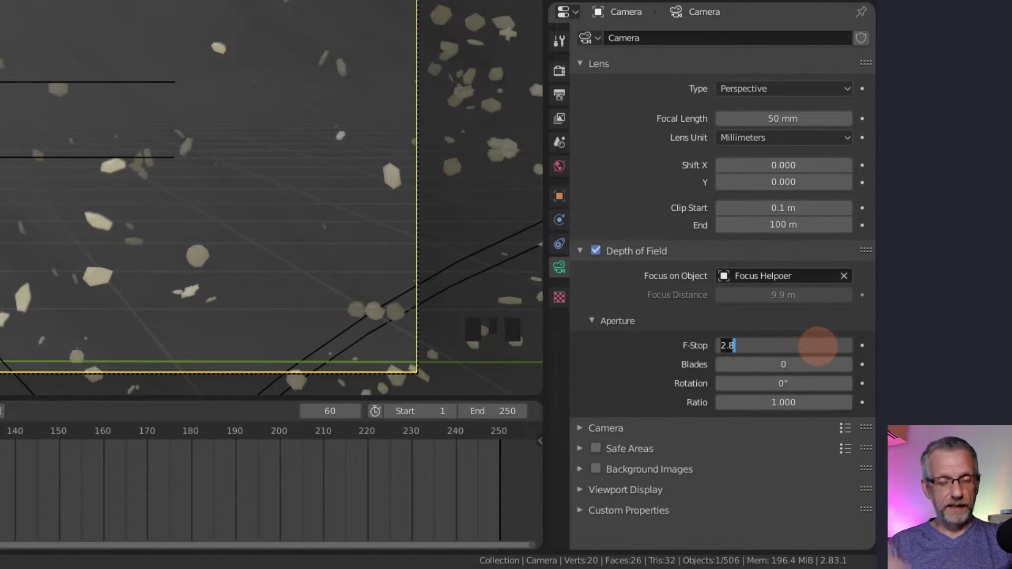
key("Return")
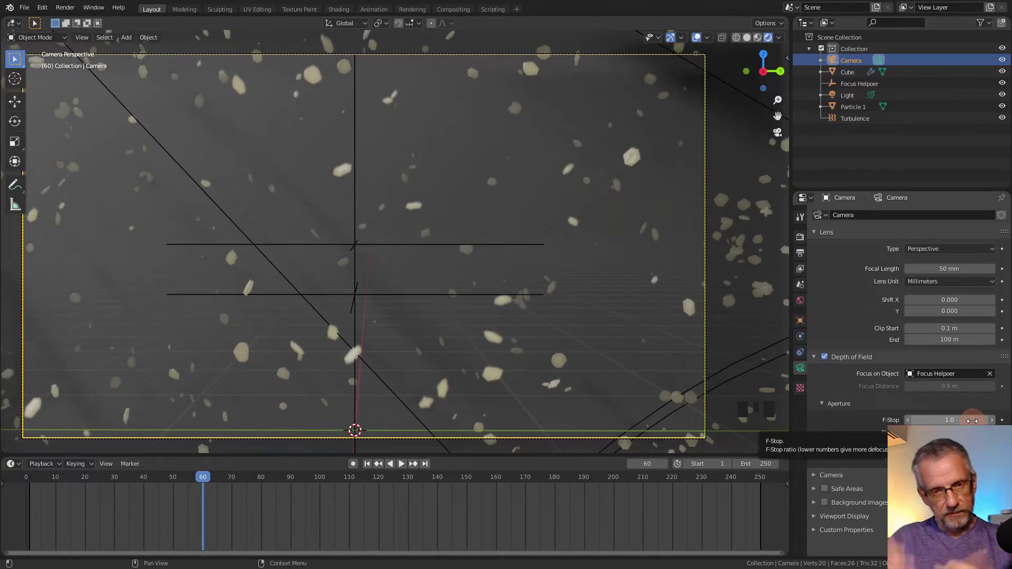
left_click(973, 421)
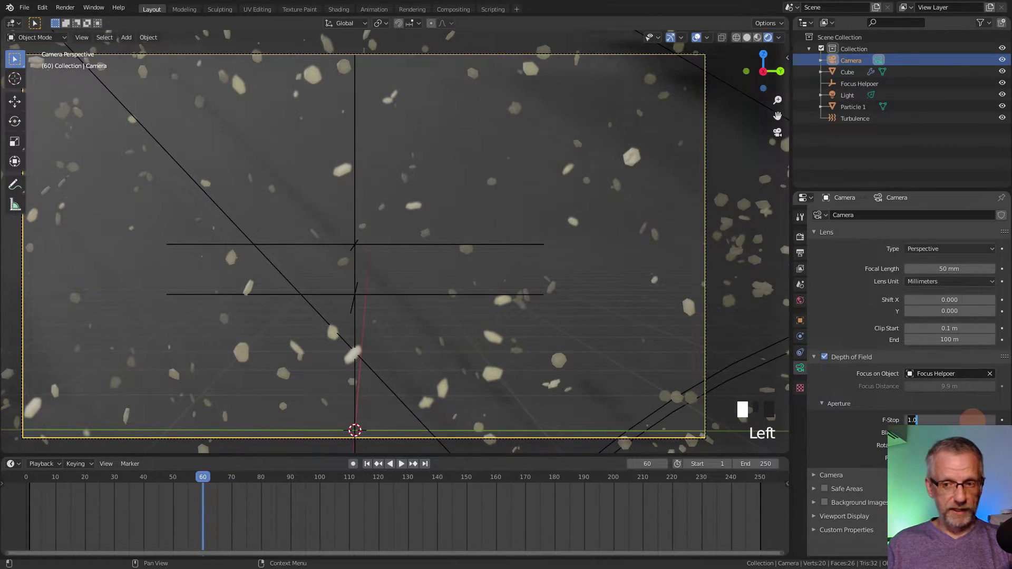
type("0.5")
key("Return")
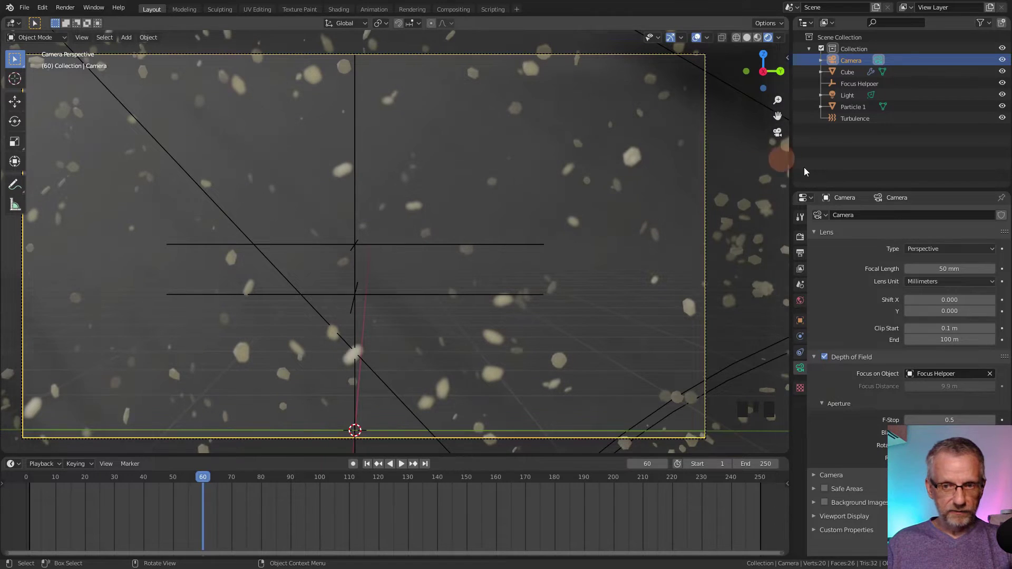
- Move the Focus Helpoer empty about 4.22 m along the global X axis toward the camera and play the animation
left_click(865, 84)
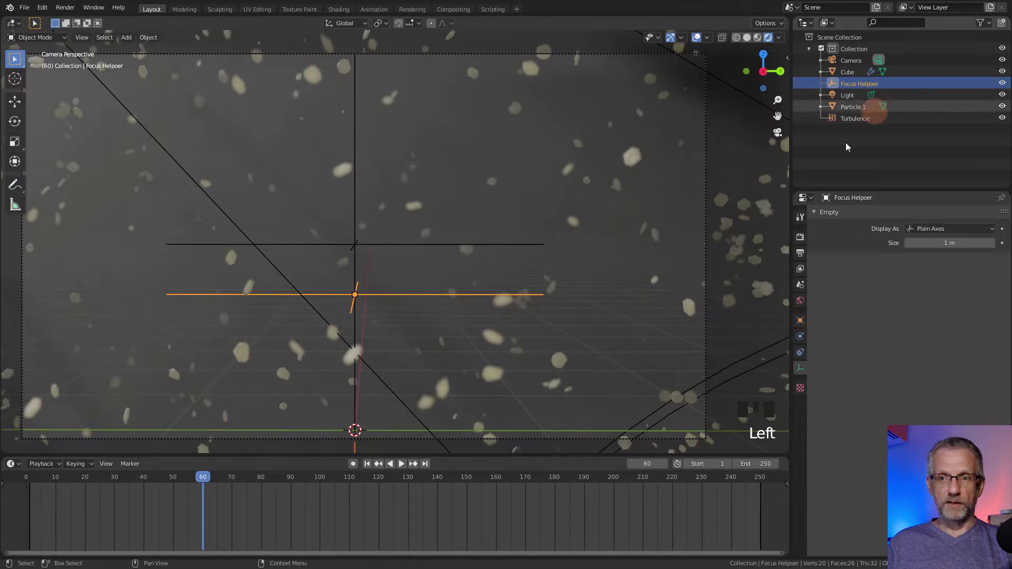
key("g")
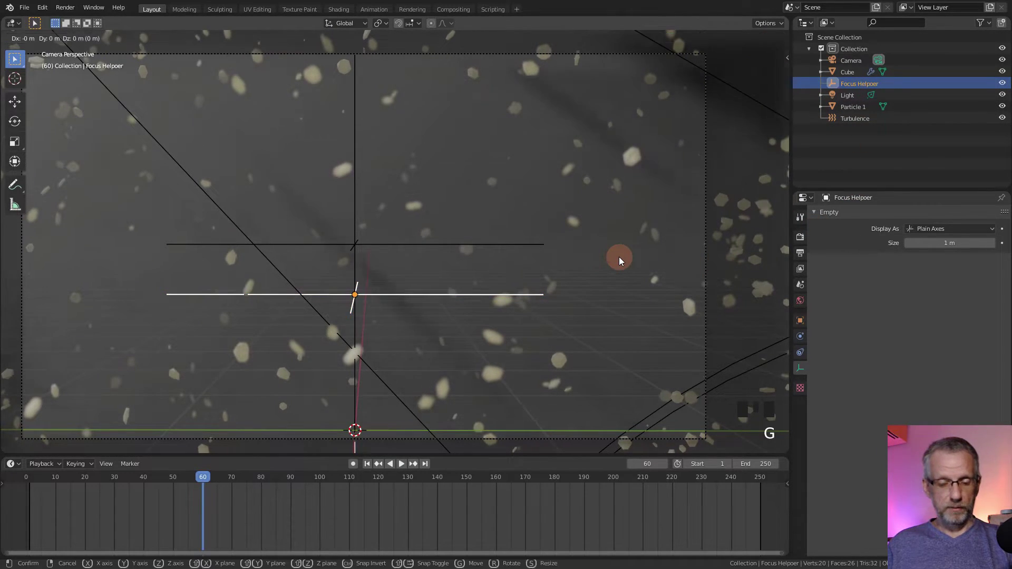
key("x")
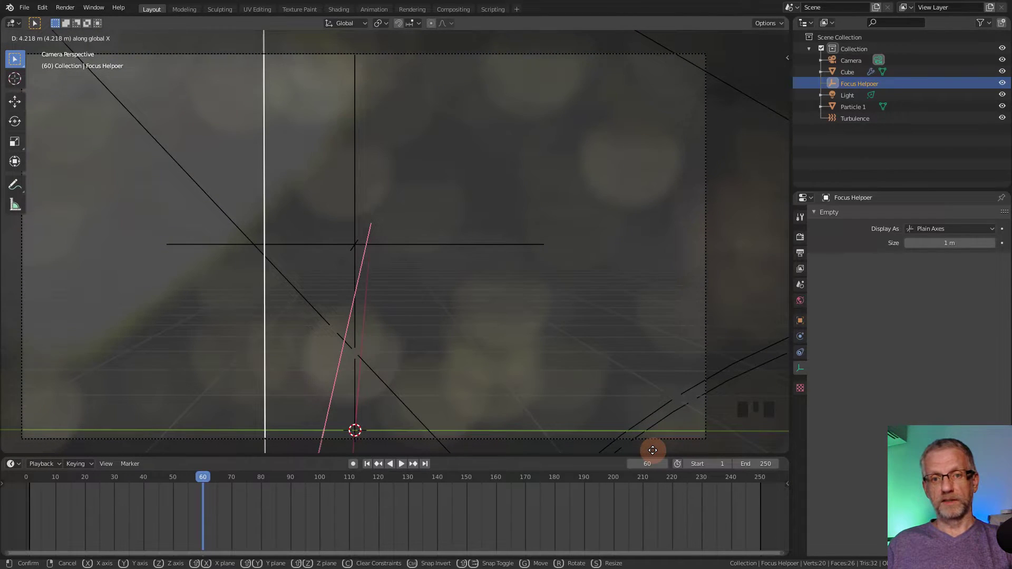
left_click(653, 450)
key("space")
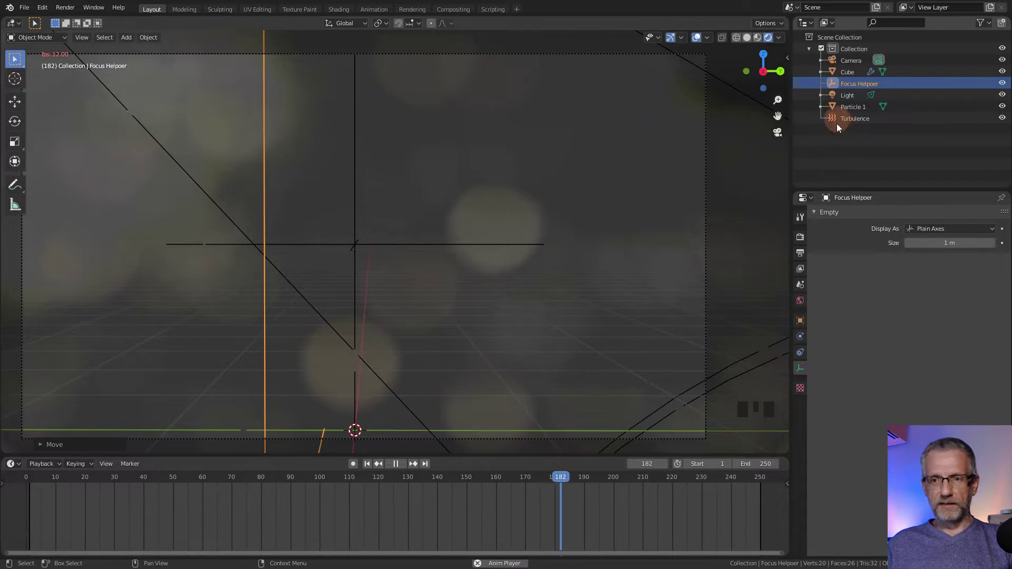
- Move the Focus Helpoer empty back along the global X axis, away from the camera, while the animation plays
key("g")
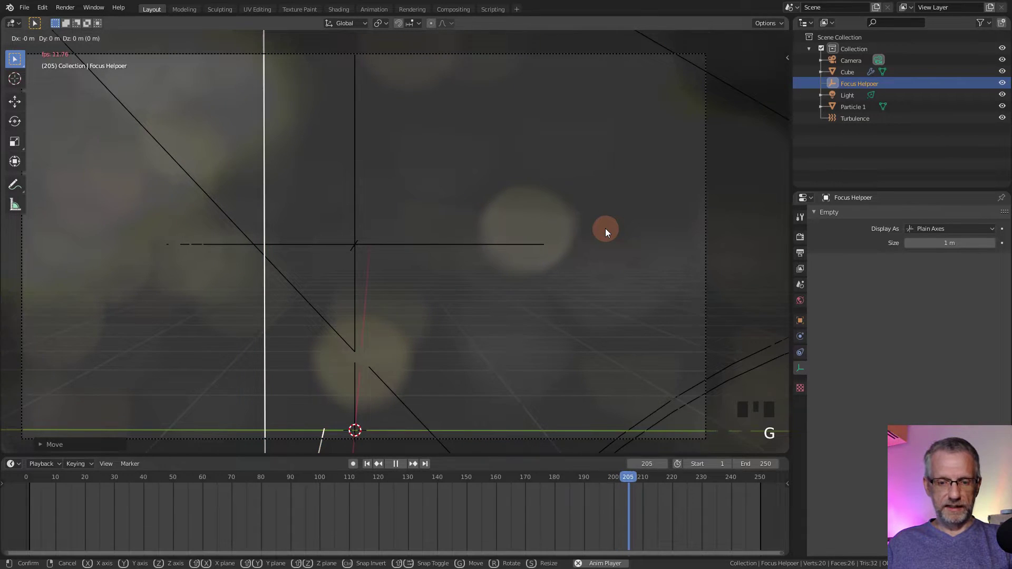
key("x")
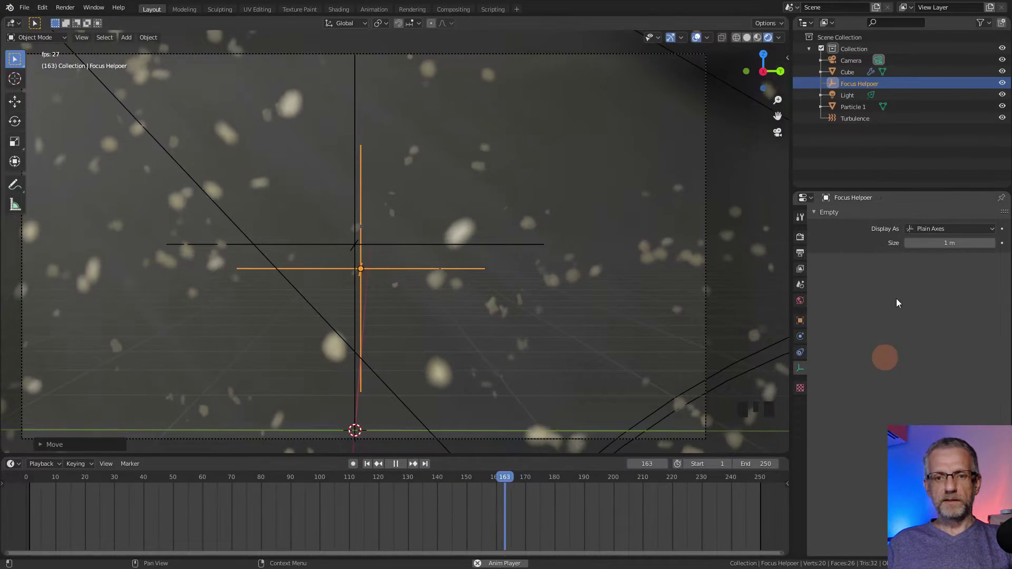
left_click(871, 170)
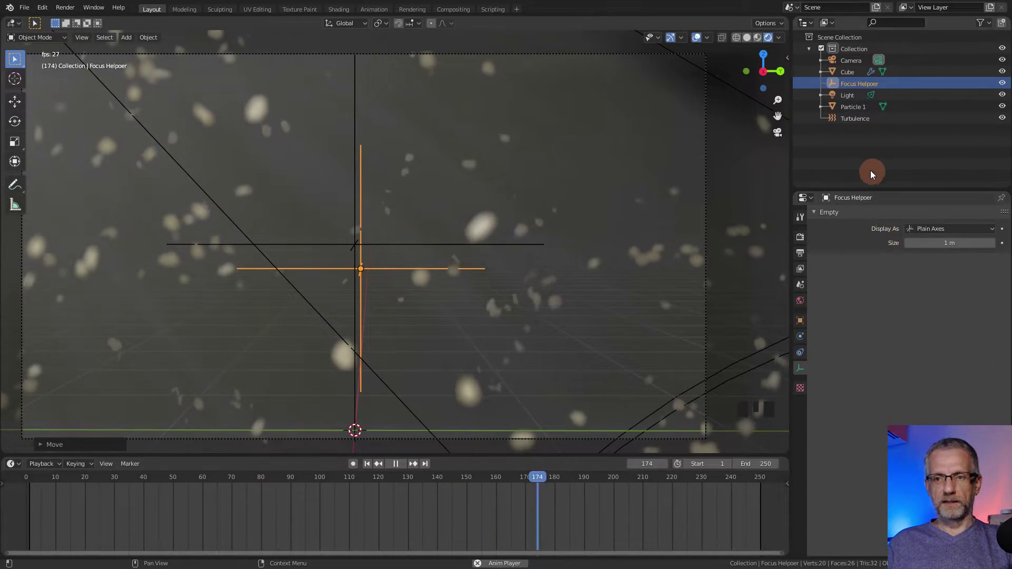
left_click(859, 81)
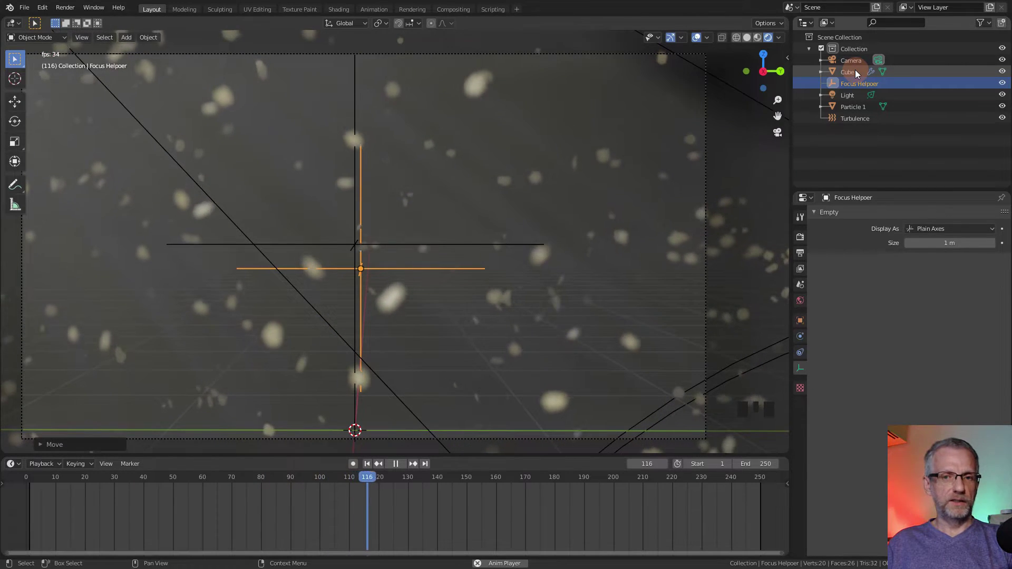
- Reduce the number of particles emitted by the Cube to 250 as a trial and finally to 100
left_click(855, 70)
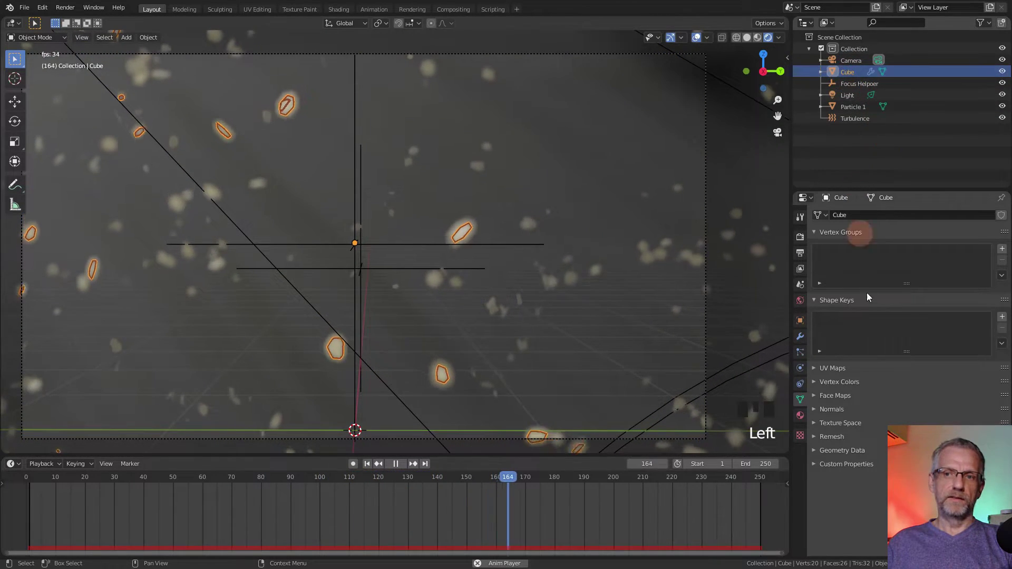
left_click(800, 352)
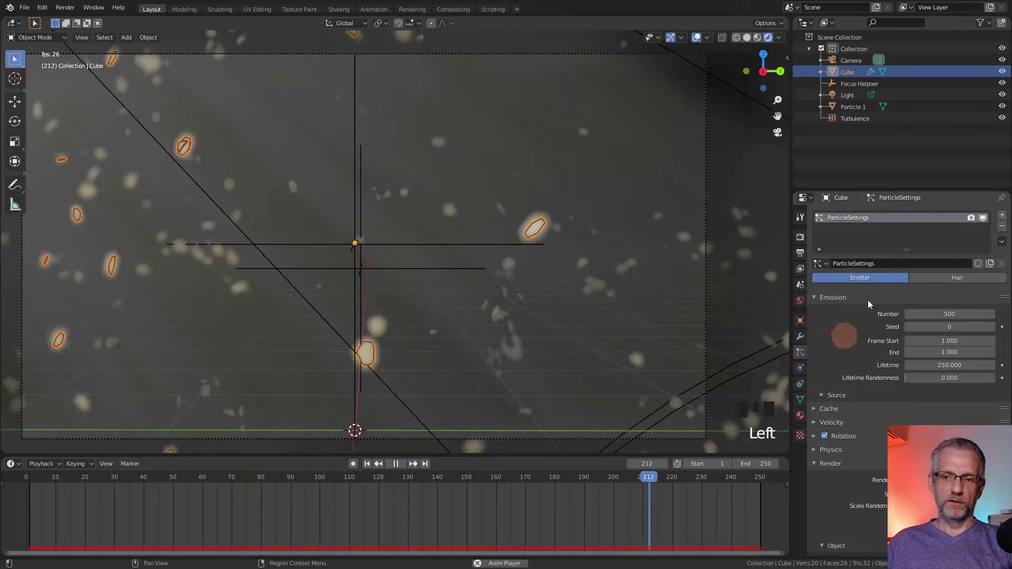
left_click(950, 316)
type("250")
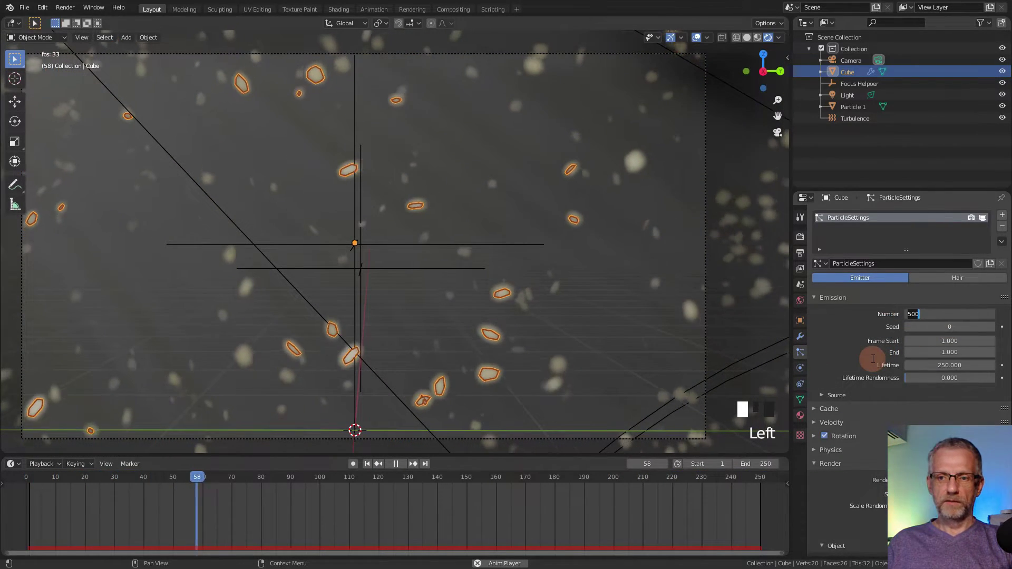
key("Return")
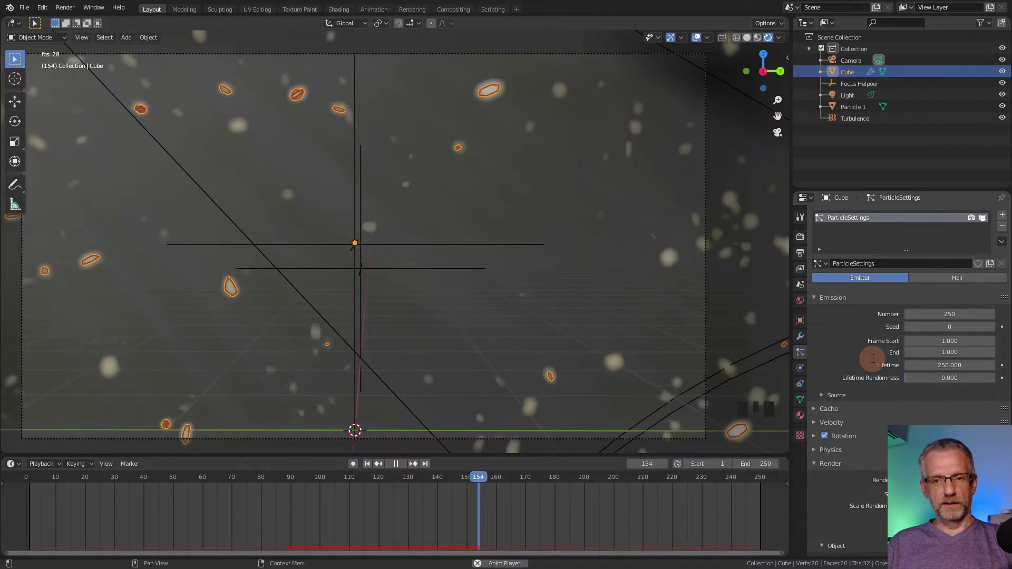
left_click(955, 314)
type("100")
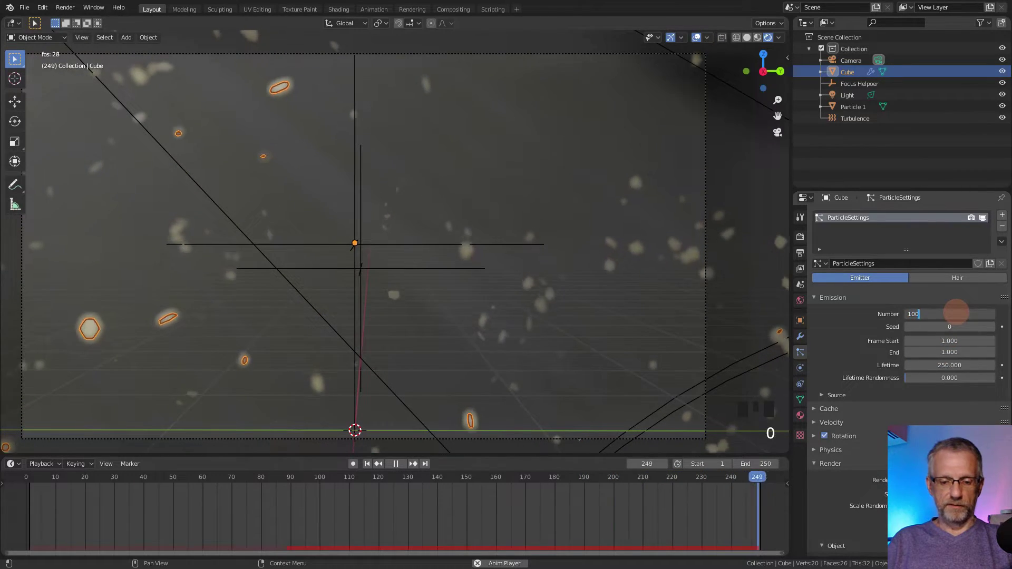
key("Return")
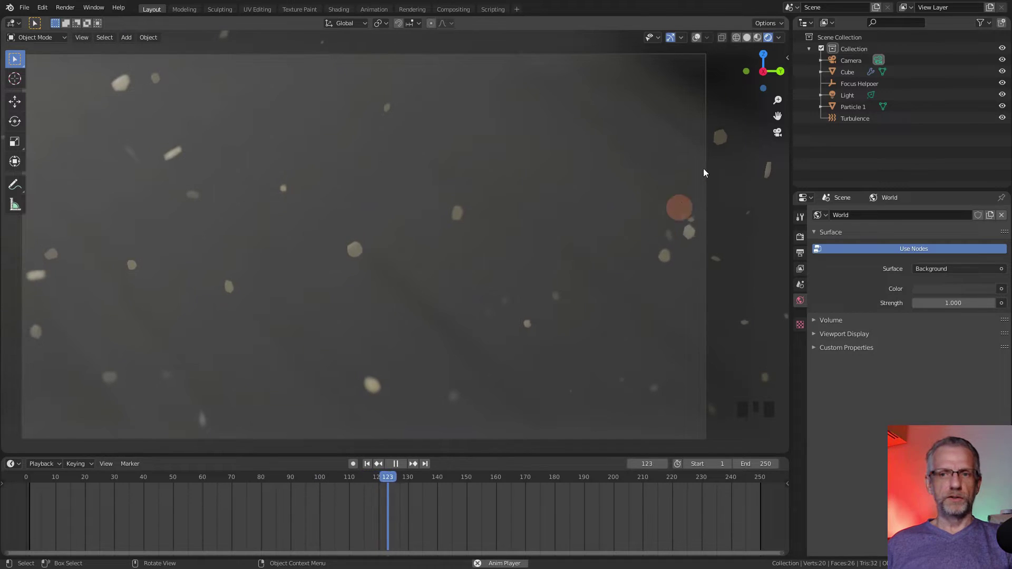
- Step the Cube's particle emission seed up from 1 to 11 to compare different particle distributions
left_click(853, 71)
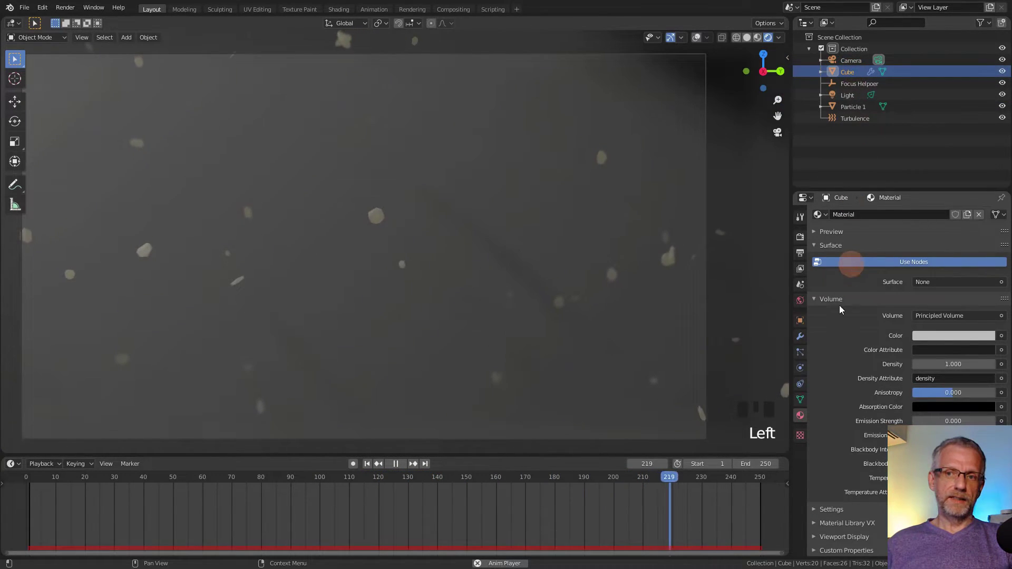
left_click(801, 352)
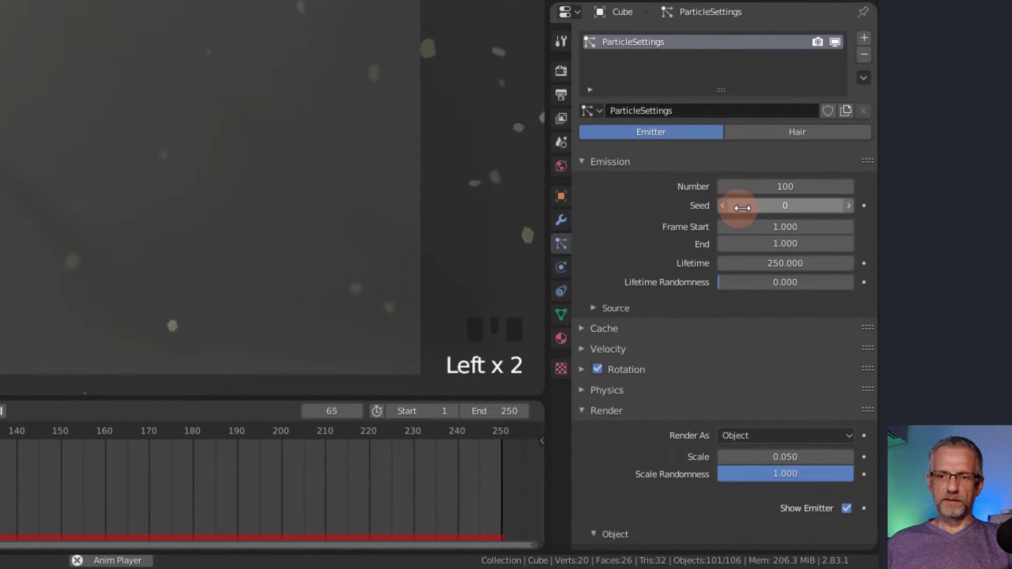
left_click(849, 206)
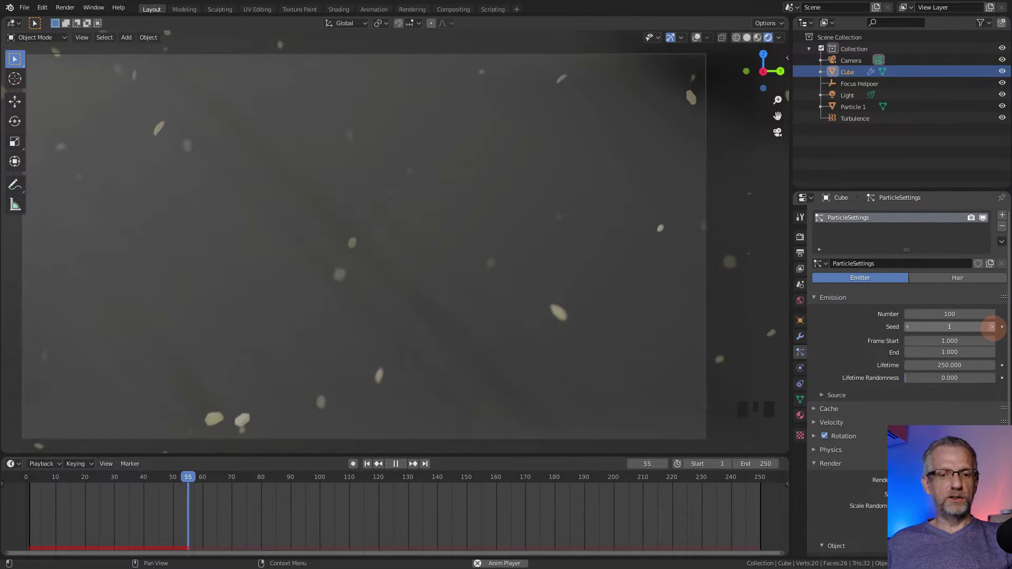
left_click(992, 327)
left_click(992, 327)
left_click(991, 327)
left_click(992, 327)
left_click(992, 327)
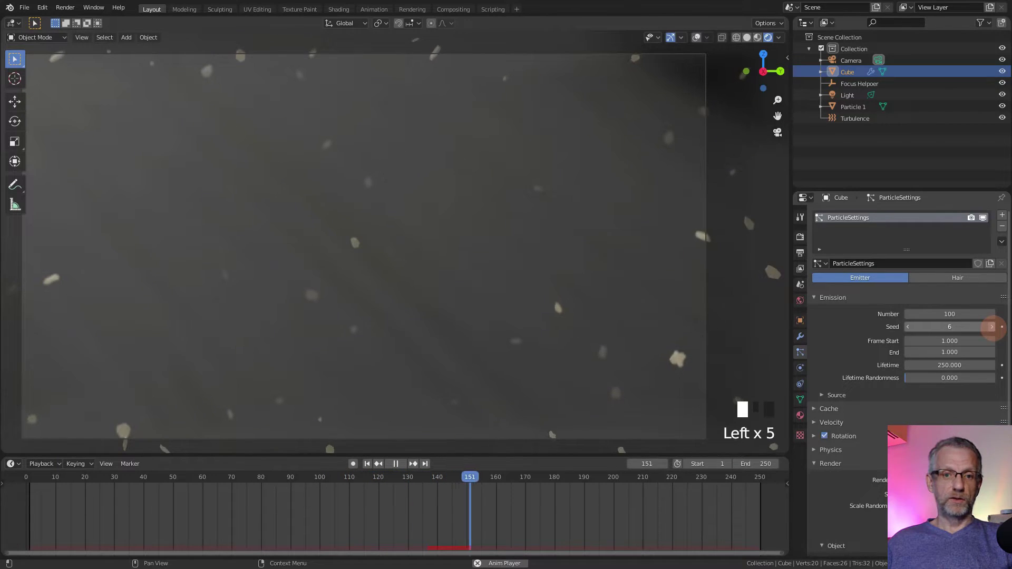
left_click(992, 327)
left_click(992, 327)
left_click(992, 327)
left_click(991, 327)
left_click(991, 327)
left_click(989, 327)
- Reset the particle emission seed to 0 and insert two keyframes on it while the animation plays
left_click(959, 325)
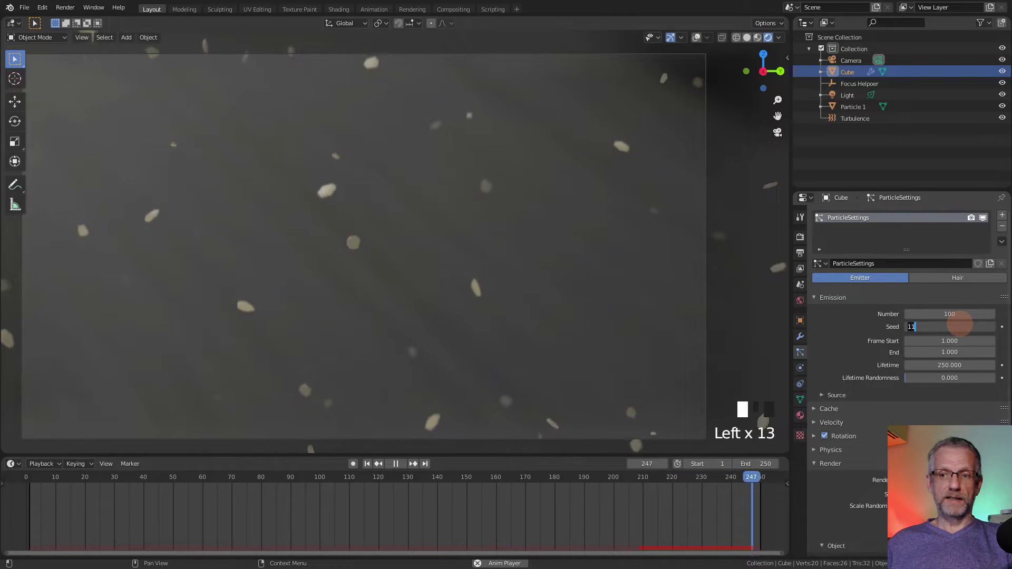
type("0")
key("Return")
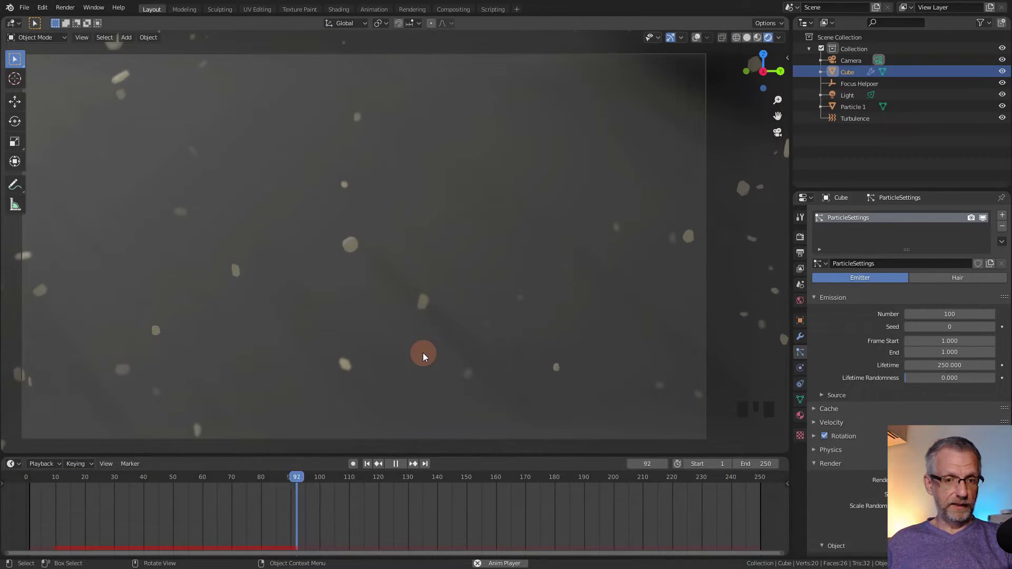
left_click(1002, 330)
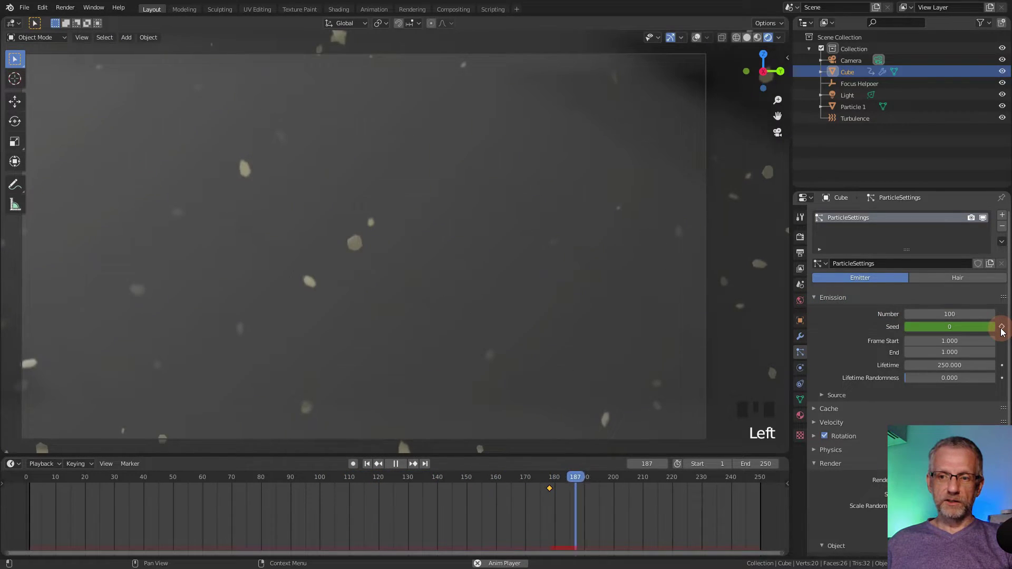
left_click(1001, 327)
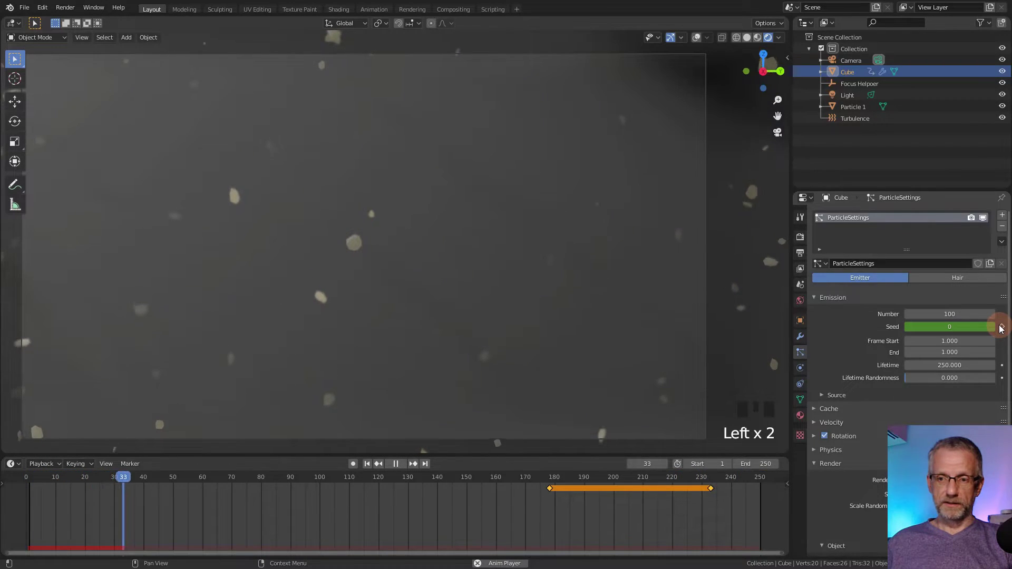
- Stop playback and delete the two keyframes on the Cube's particle emission seed from the timeline
key("space")
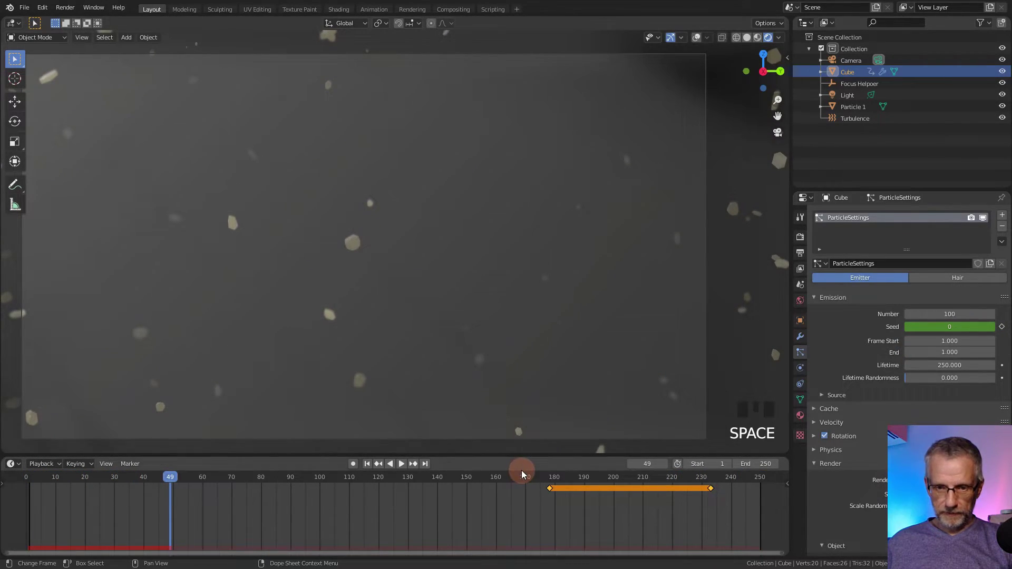
left_click(417, 463)
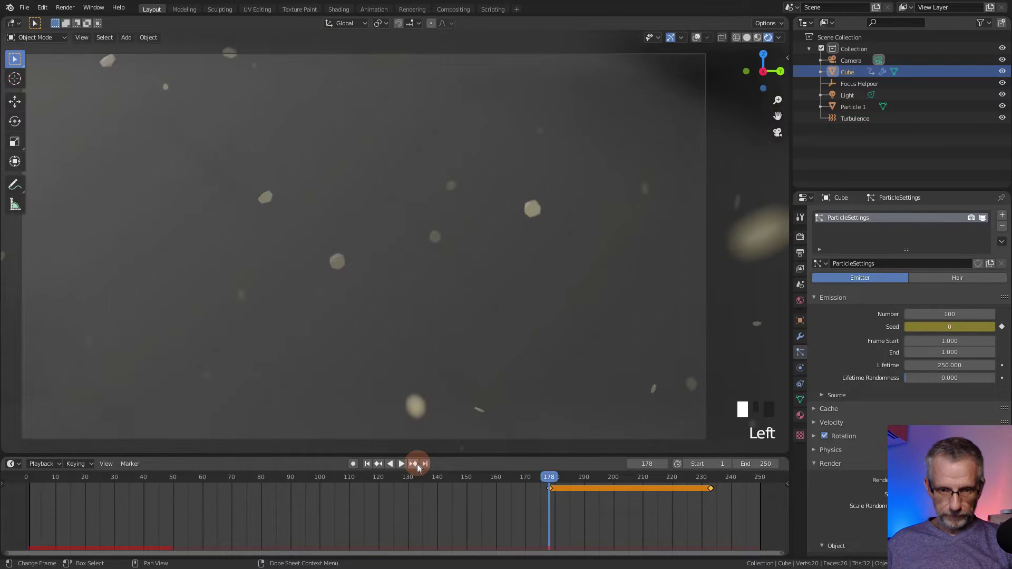
key("x")
left_click(466, 492)
- Step the Cube's particle emission seed up to 15 while the animation plays, and settle on 14
key("space")
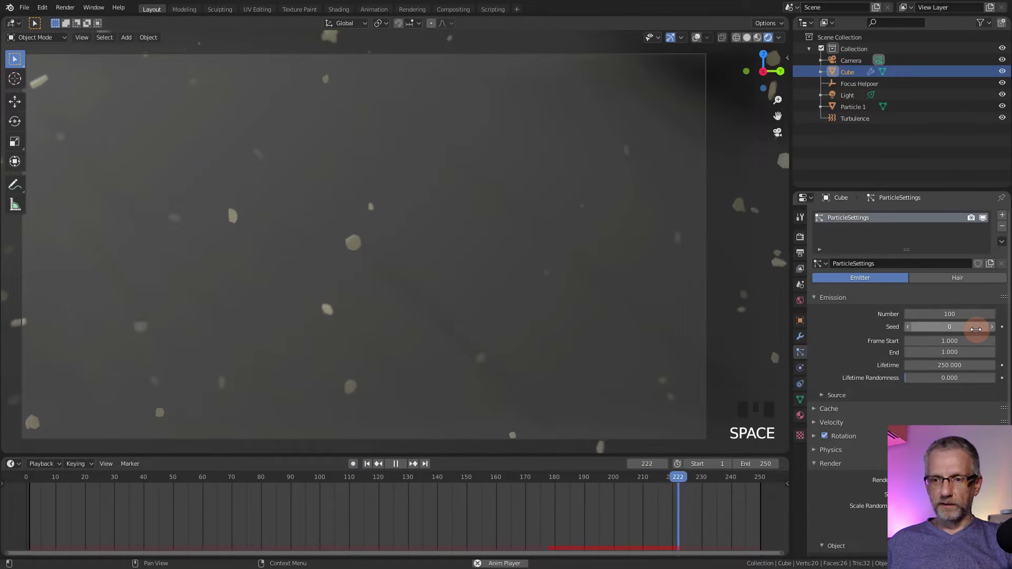
left_click(991, 327)
left_click(991, 327)
left_click(992, 327)
left_click(992, 327)
left_click(992, 327)
left_click(992, 327)
left_click(991, 327)
left_click(991, 327)
left_click(992, 327)
left_click(992, 327)
left_click(992, 327)
left_click(991, 327)
left_click(991, 327)
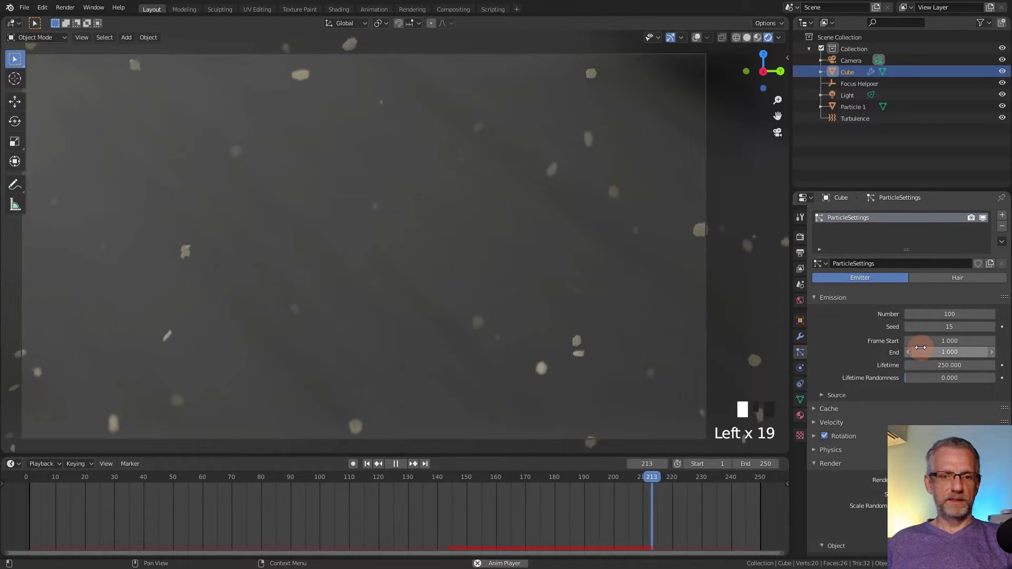
left_click(827, 485)
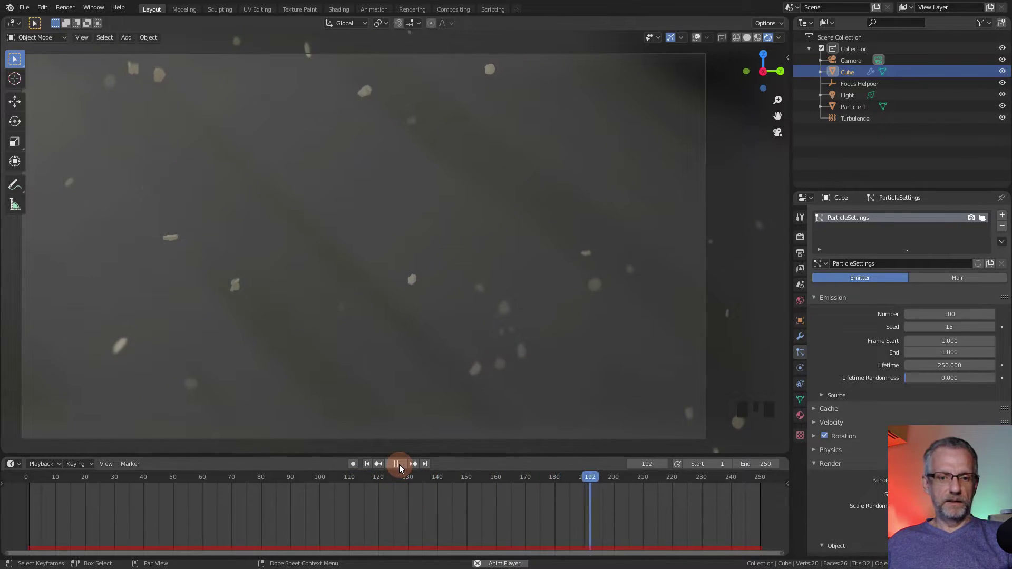
left_click(910, 327)
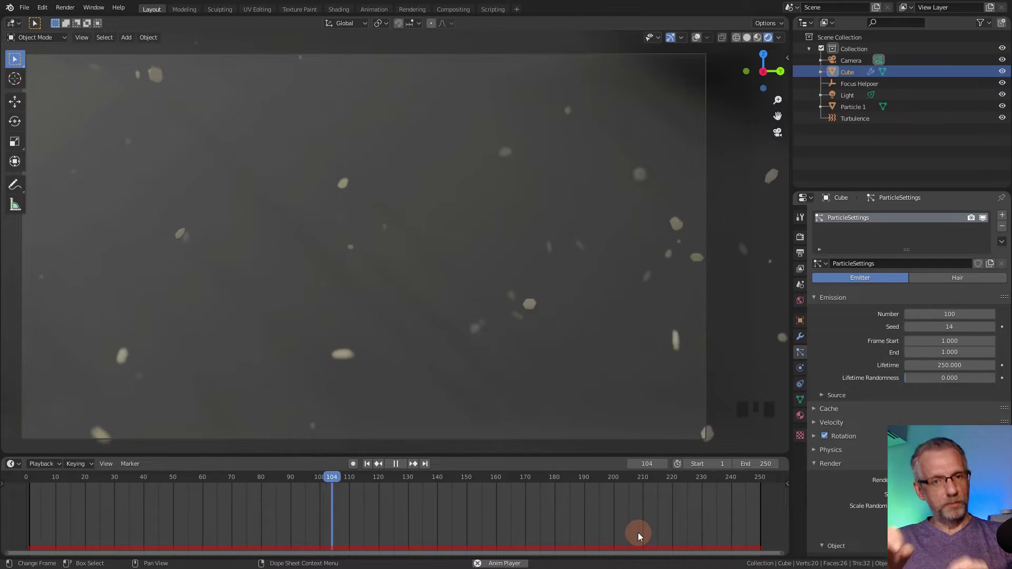
- Stop playback at frame 139 and bake the Cube's particle system cache
key("space")
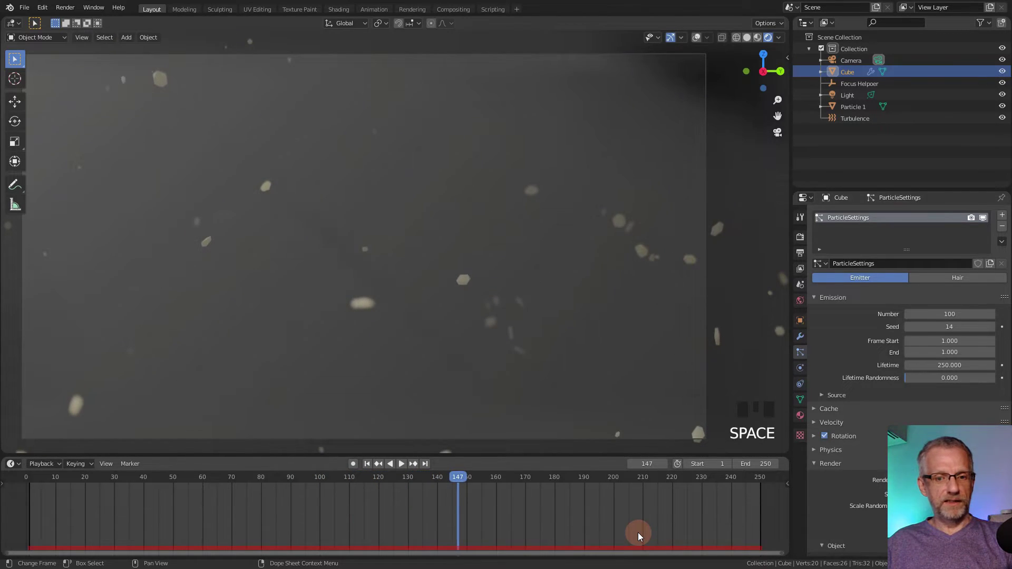
left_click_drag(453, 477, 434, 484)
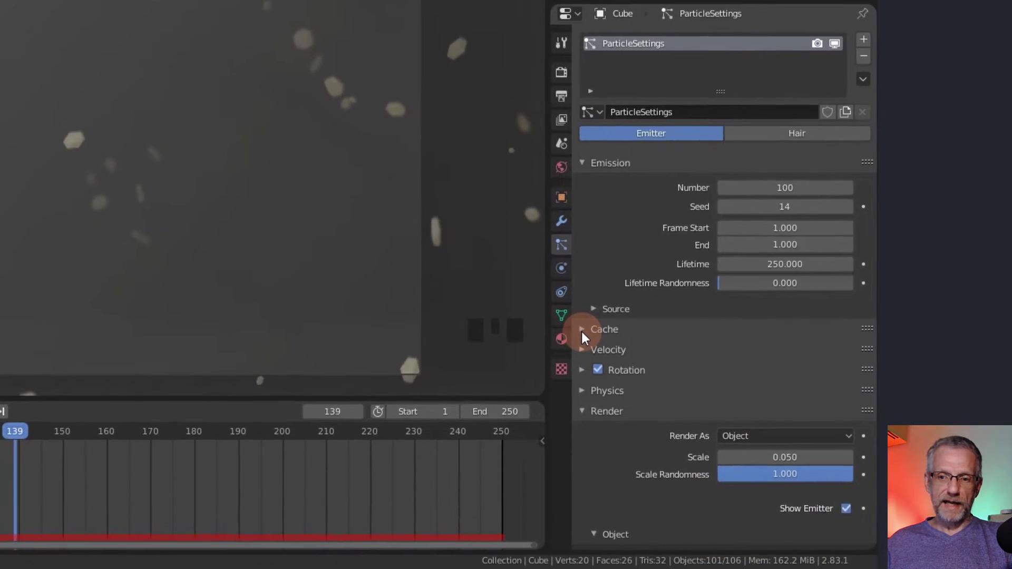
left_click(814, 411)
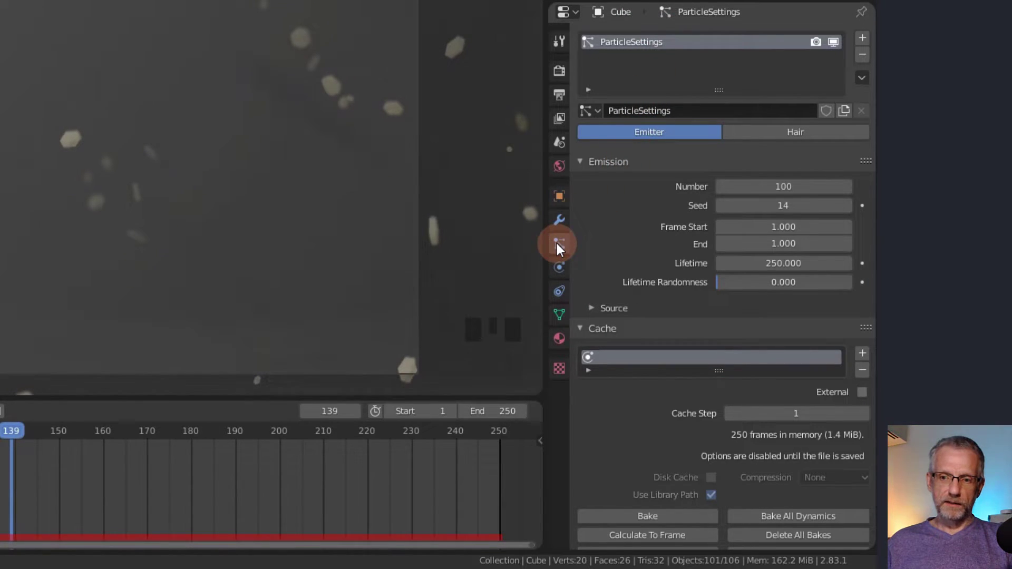
left_click(579, 161)
scroll(703, 189, "down", 2)
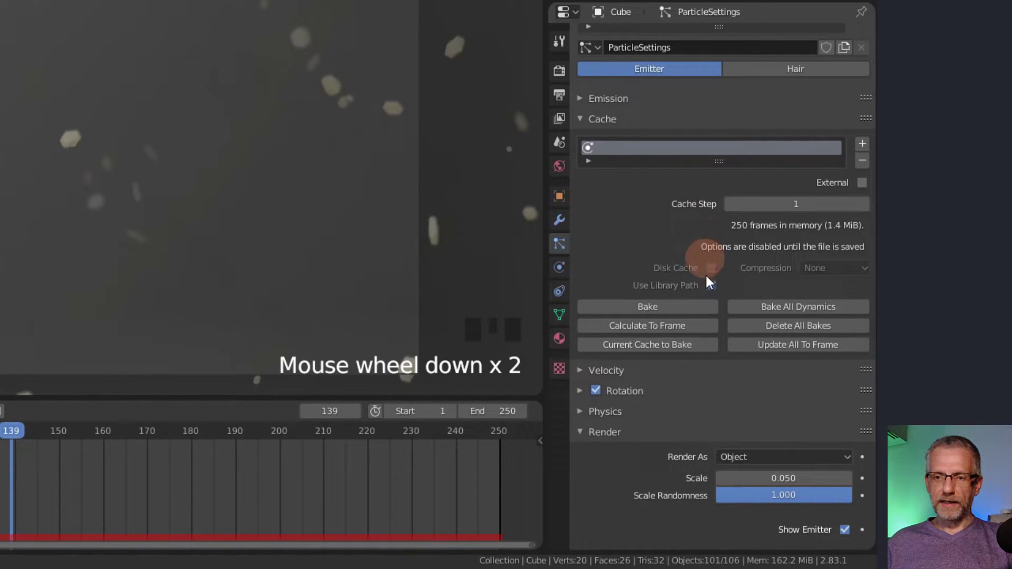
left_click(685, 311)
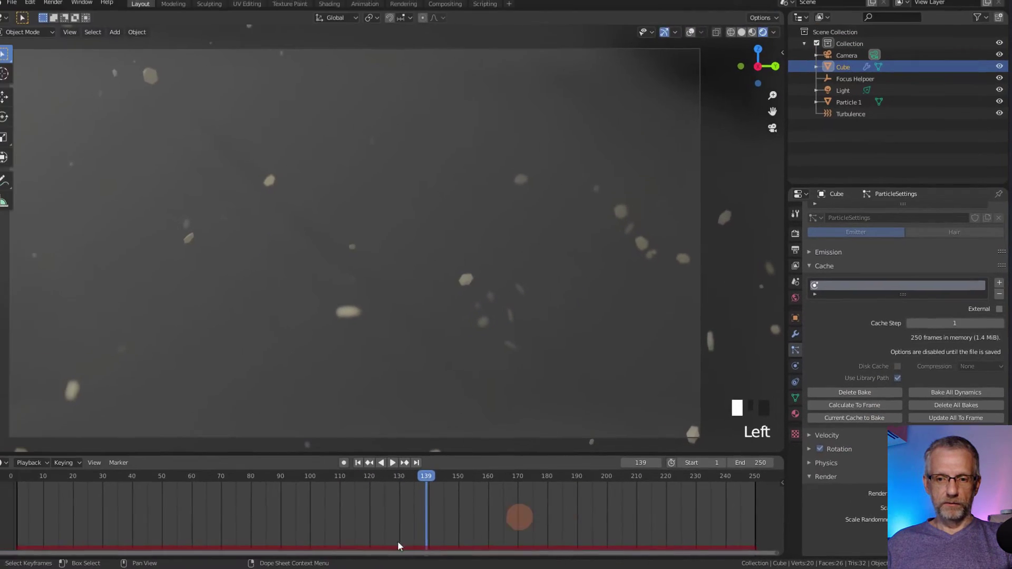
left_click(421, 546)
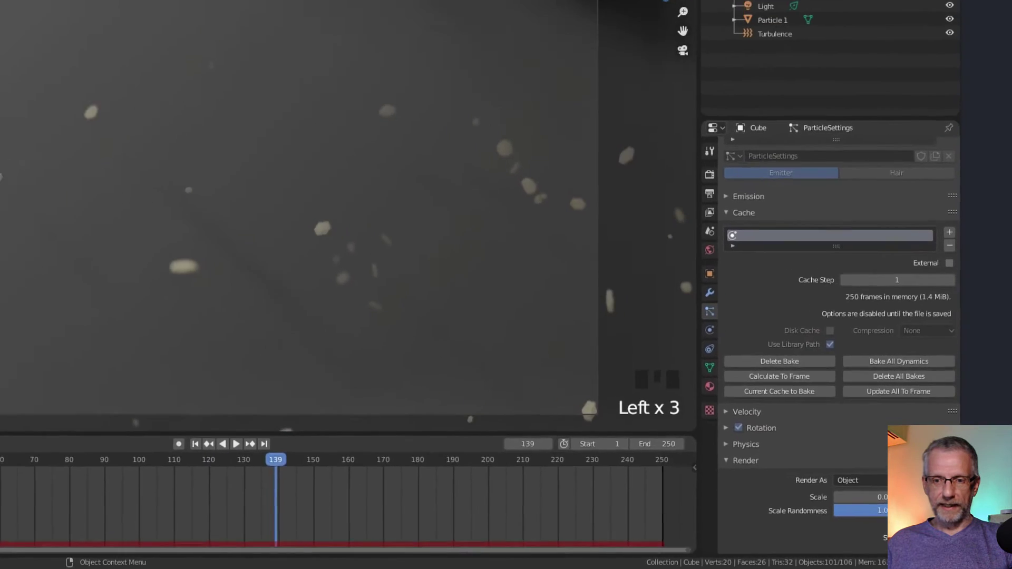
- Save the project to the Desktop as Particles.blend
left_click(23, 7)
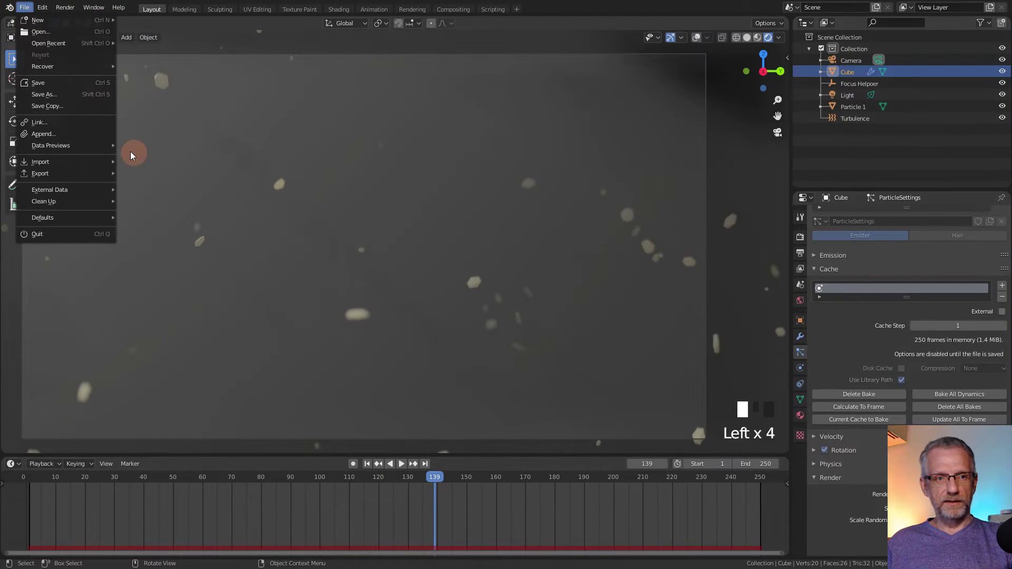
left_click(84, 93)
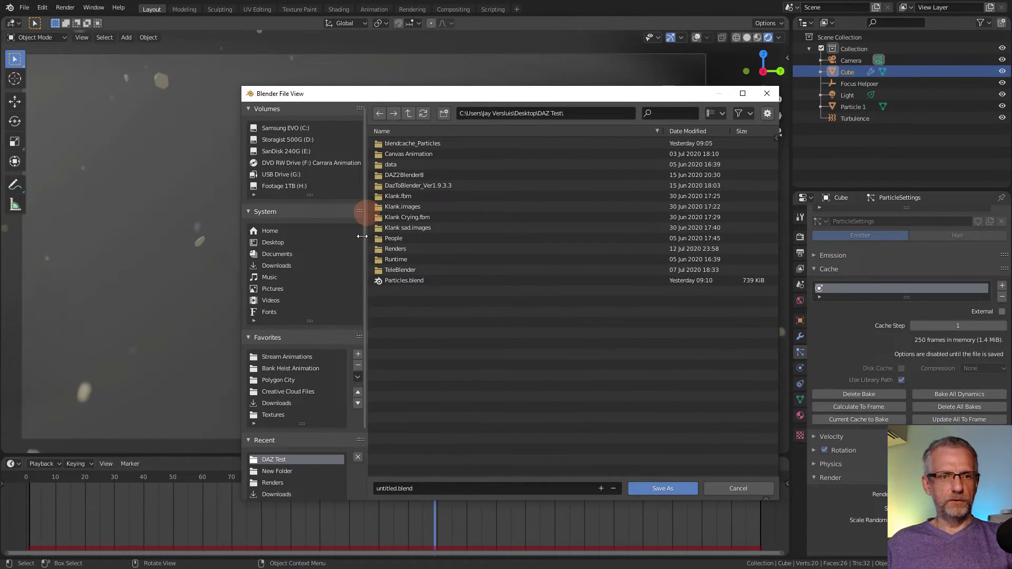
left_click(290, 242)
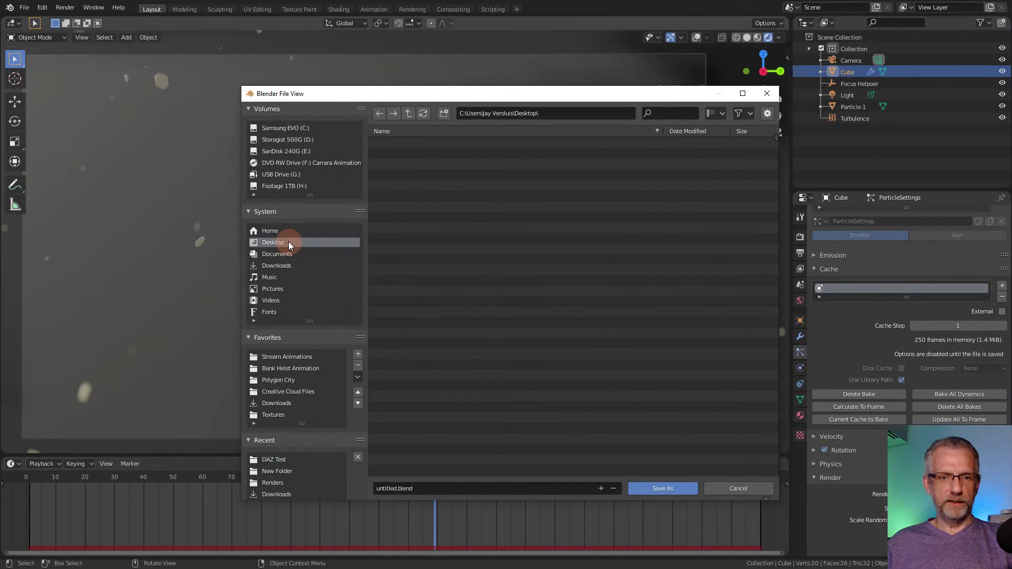
left_click(476, 494)
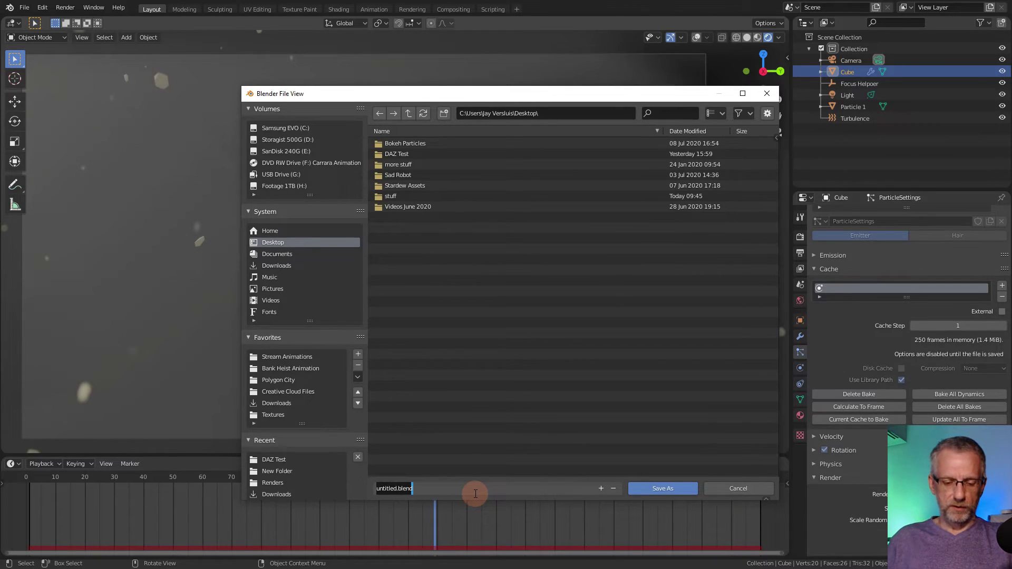
key("Return")
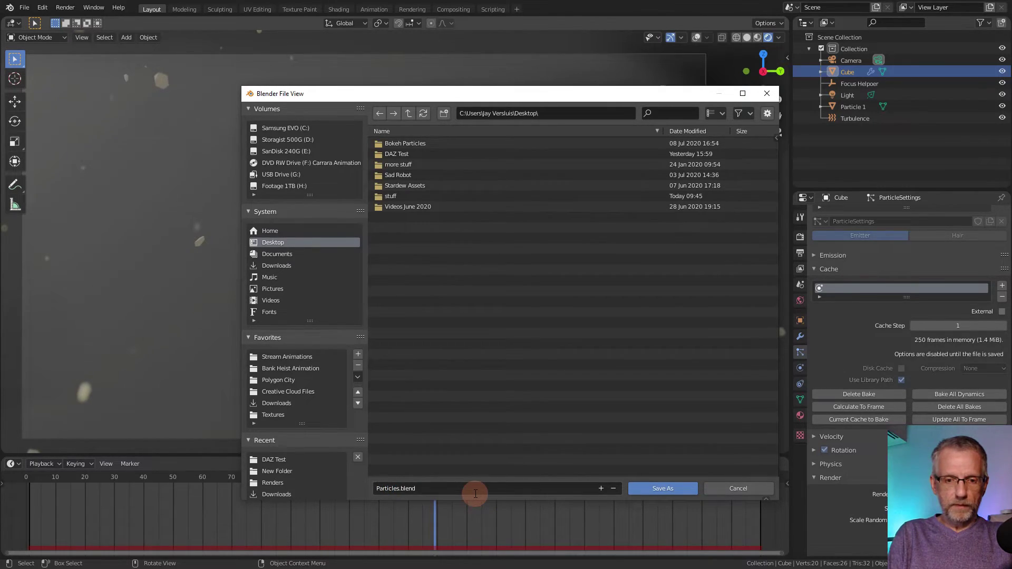
left_click(643, 490)
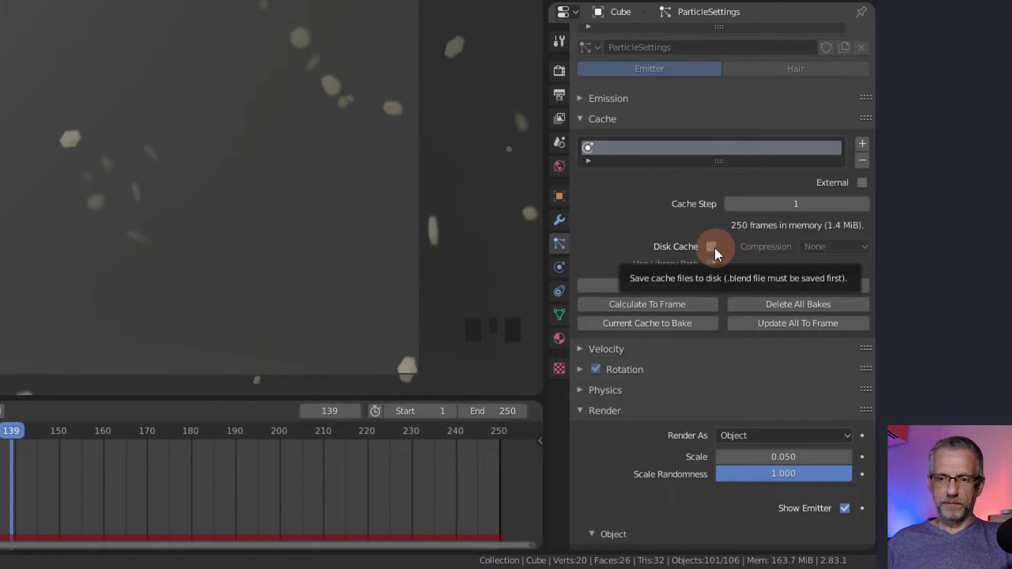
- Enable Disk Cache for the baked particles and check the playback, finishing on frame 1
double_click(712, 248)
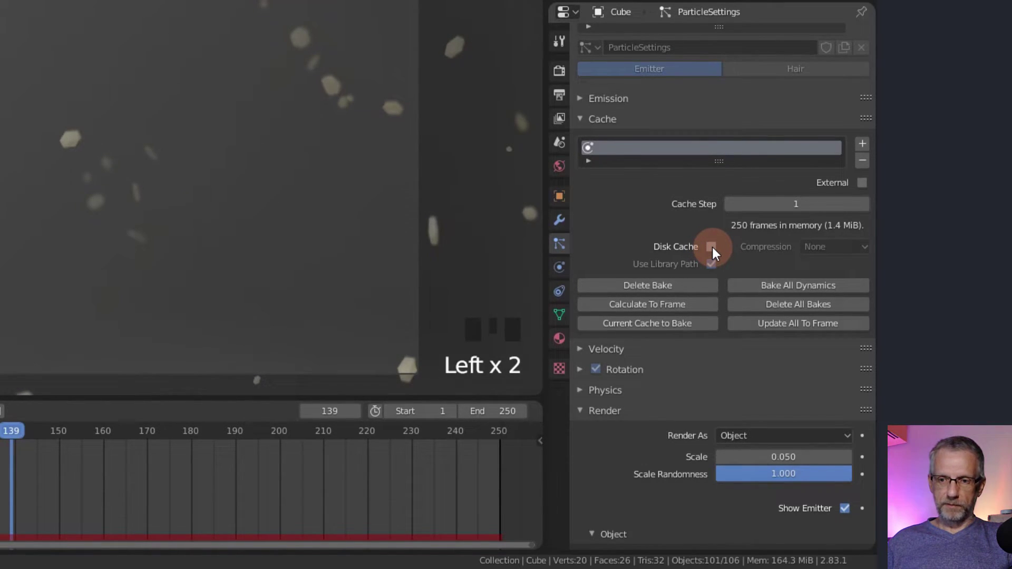
left_click(713, 247)
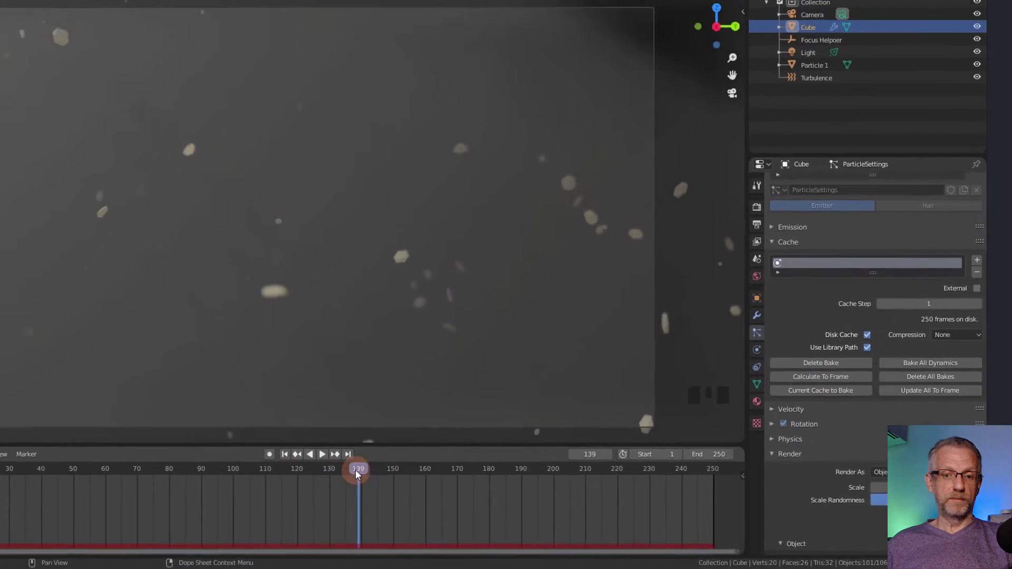
left_click_drag(11, 431, 173, 480)
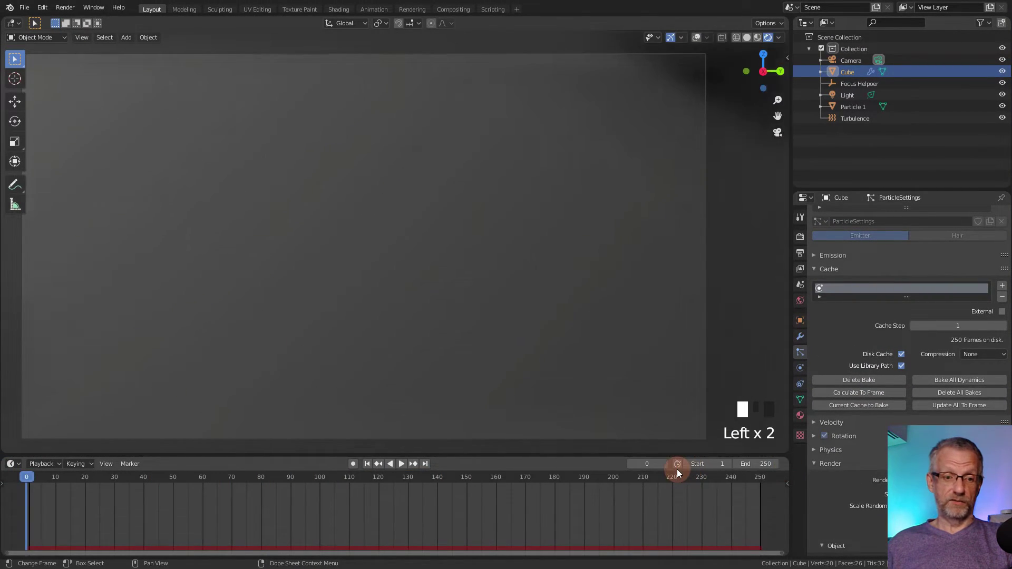
key("space")
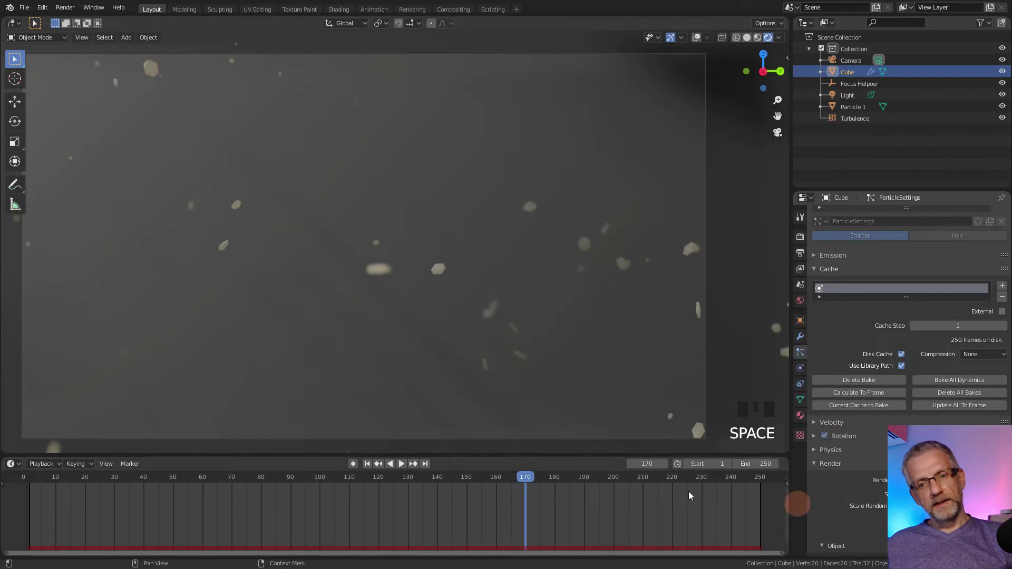
left_click(367, 464)
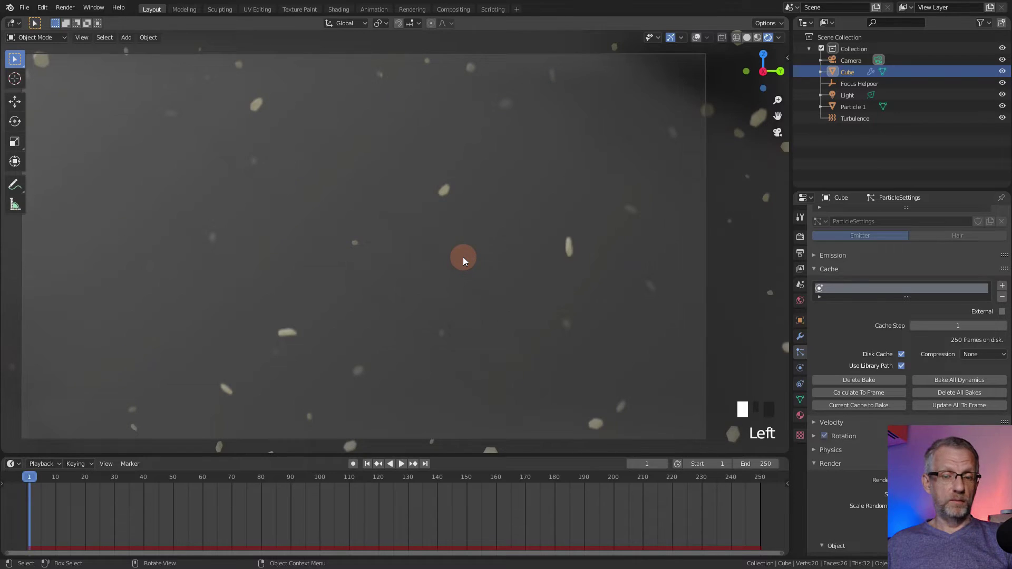
- Switch the viewport to solid shading, leave the camera view and show the overlays to see the whole scene around the box
left_click(752, 50)
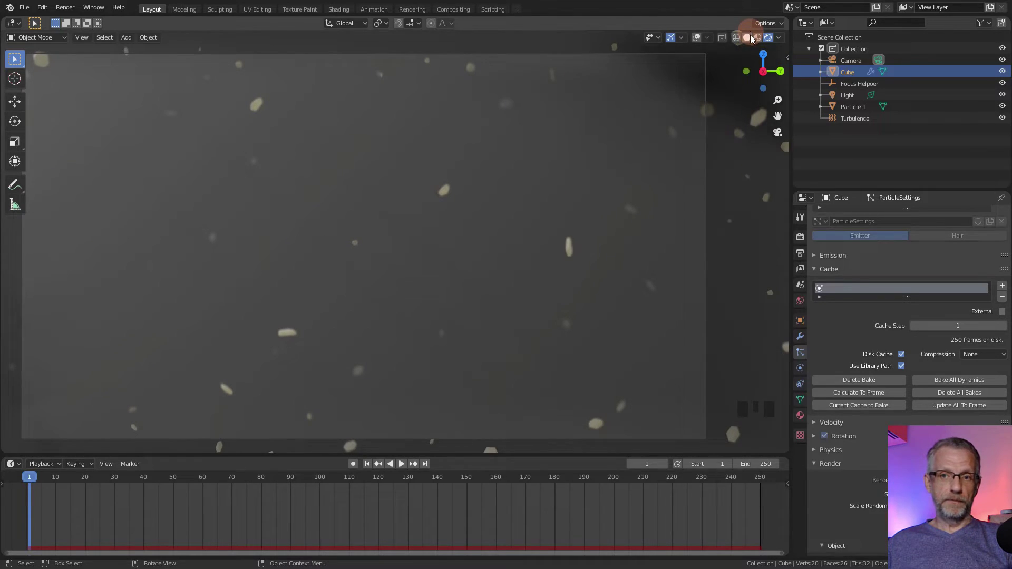
left_click(749, 38)
scroll(570, 178, "down", 8)
scroll(570, 178, "up", 6)
middle_click_drag(557, 181, 619, 248)
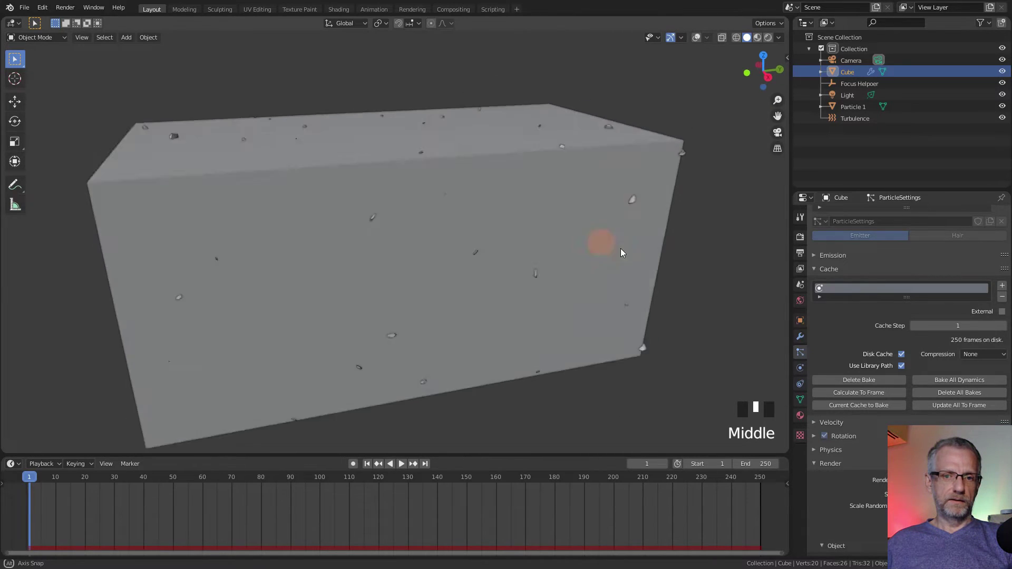
scroll(610, 245, "down", 5)
scroll(611, 244, "down", 3)
scroll(611, 244, "up", 4)
scroll(611, 244, "down", 3)
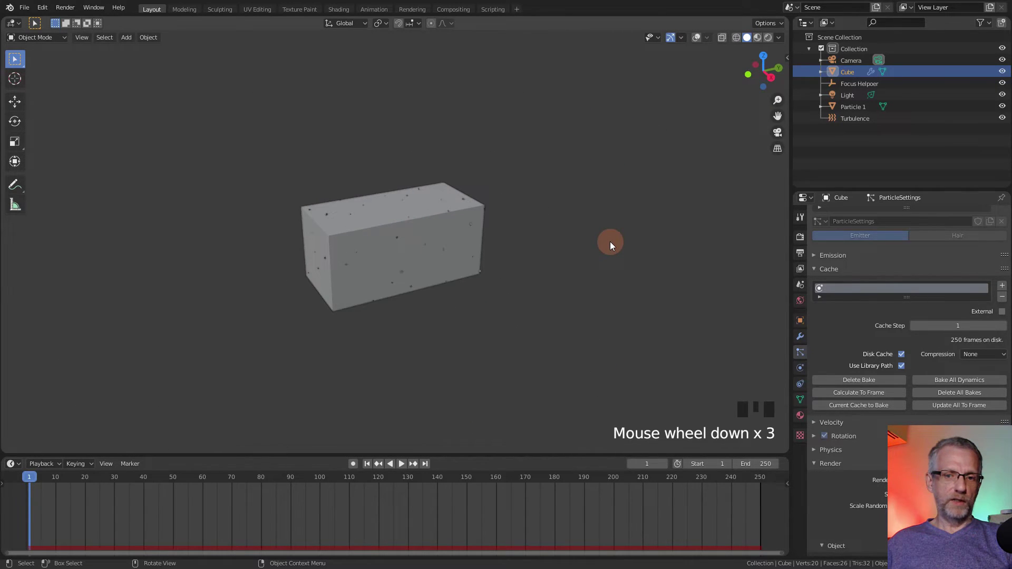
left_click(696, 38)
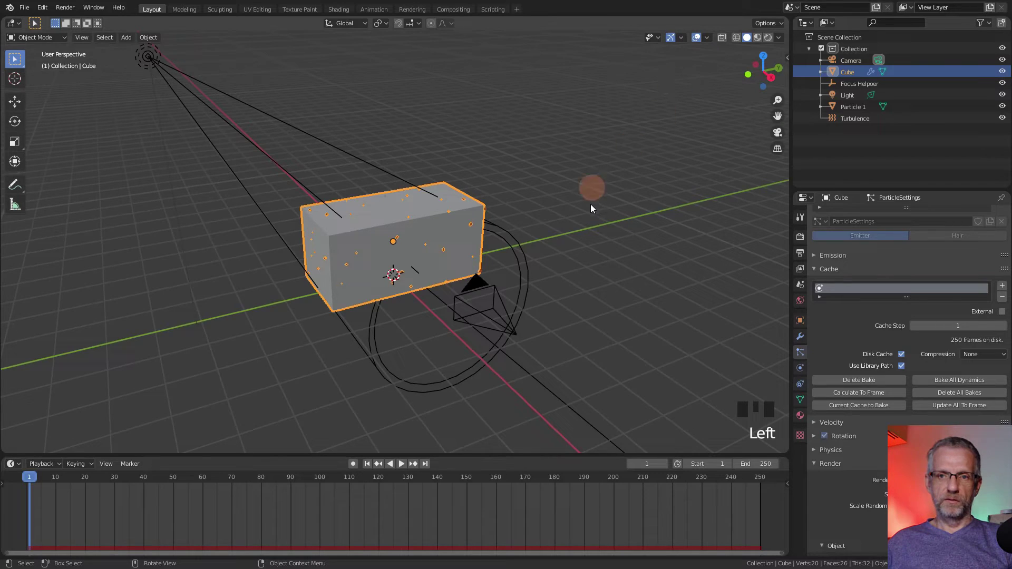
middle_click_drag(586, 217, 551, 220)
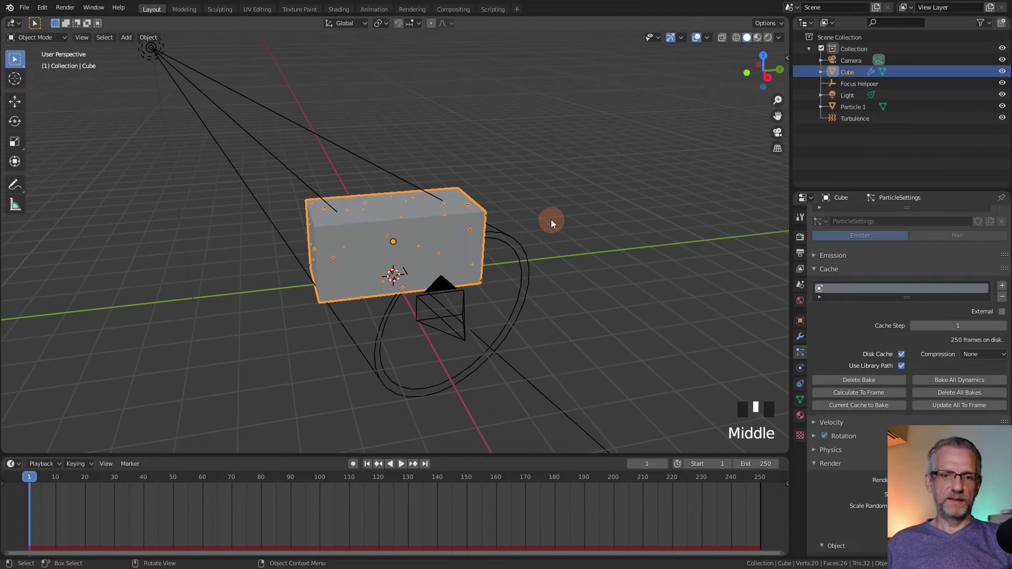
- Add a cube mesh and move it along the Y axis by about -17.6 m, just beyond Particle 1
left_click(838, 107)
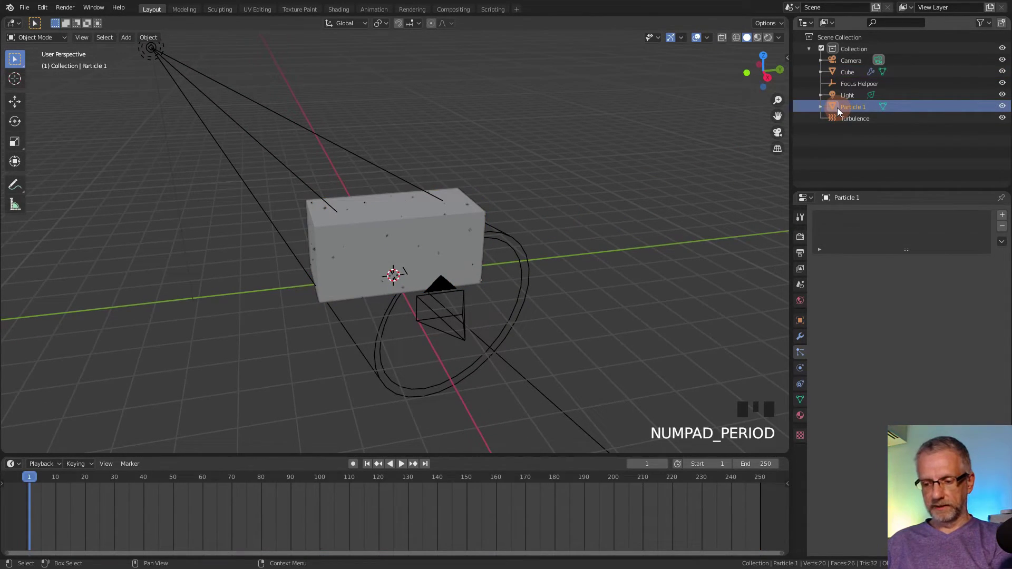
key("KP_Decimal")
middle_click_drag(659, 216, 632, 273)
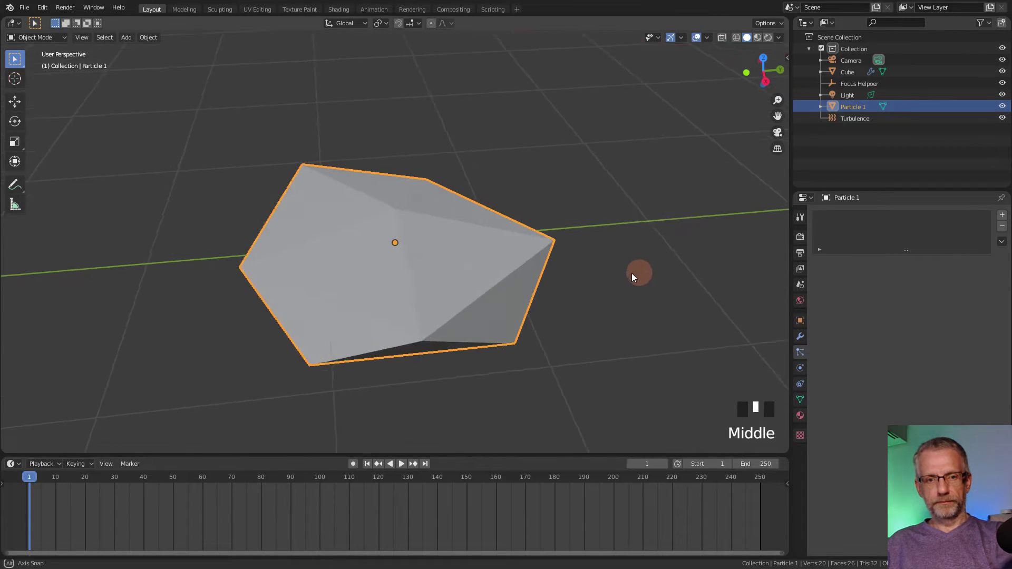
scroll(628, 272, "down", 8)
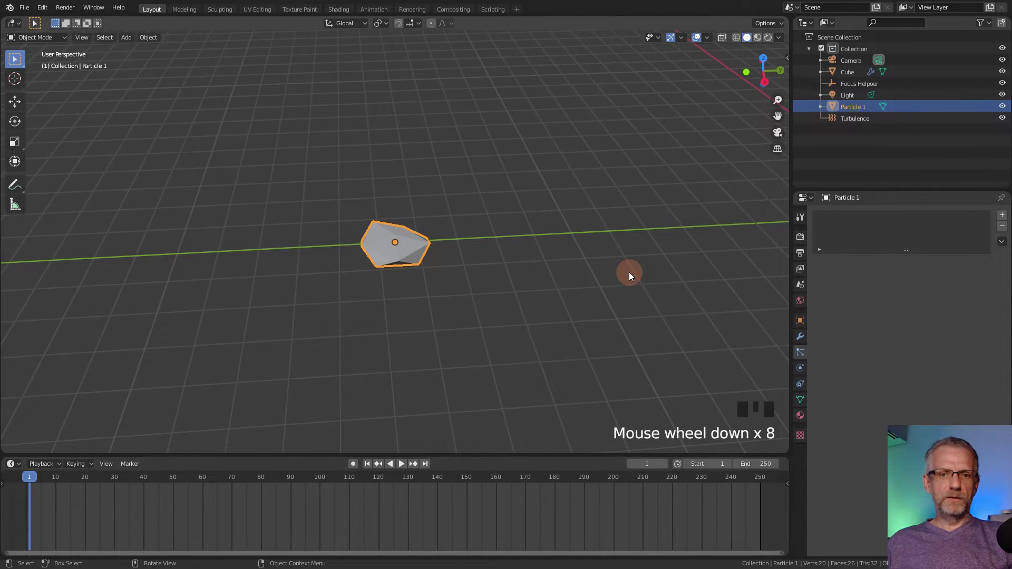
scroll(629, 272, "down", 5)
scroll(628, 272, "up", 1)
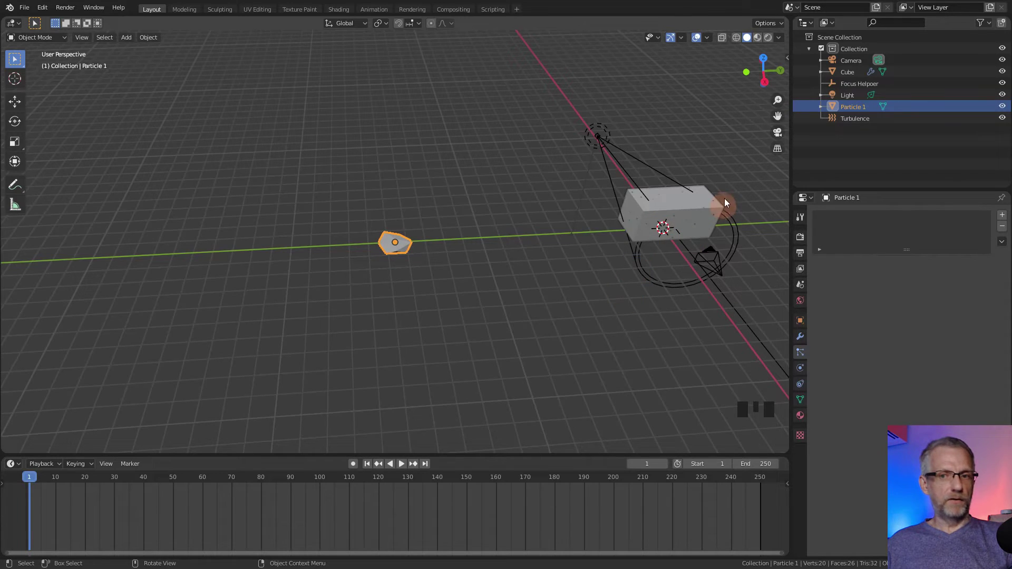
key("shift+a")
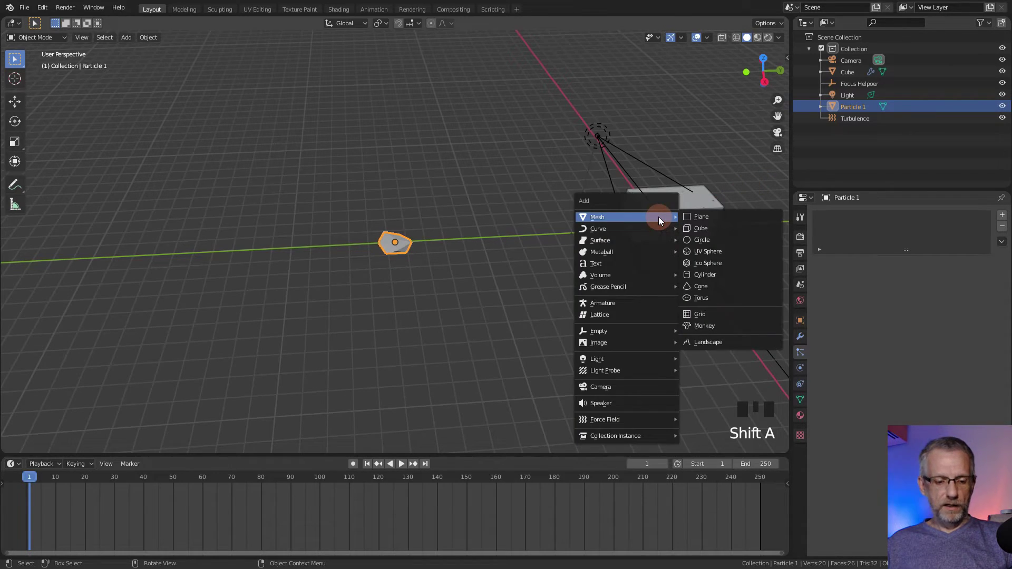
left_click(741, 230)
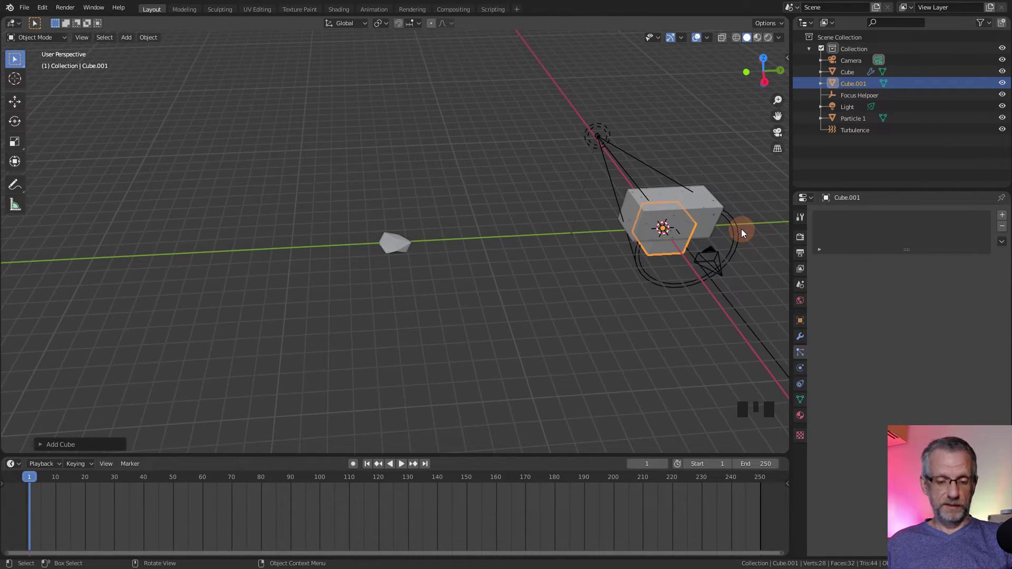
key("g")
key("y")
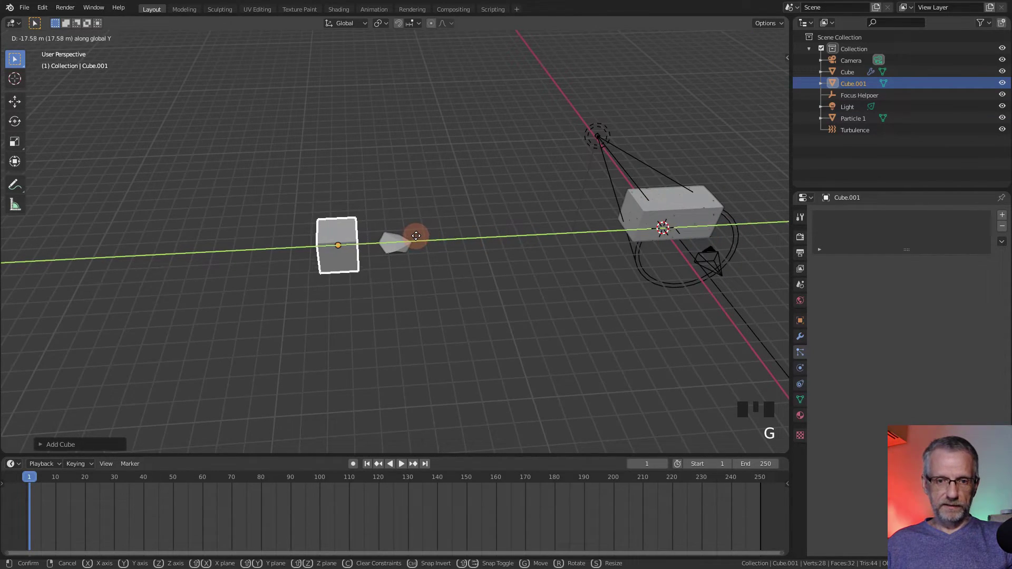
left_click(416, 239)
- Scale the new cube down so its size roughly matches the neighbouring Particle 1
scroll(450, 267, "up", 6)
middle_click_drag(450, 267, 504, 214)
key("s")
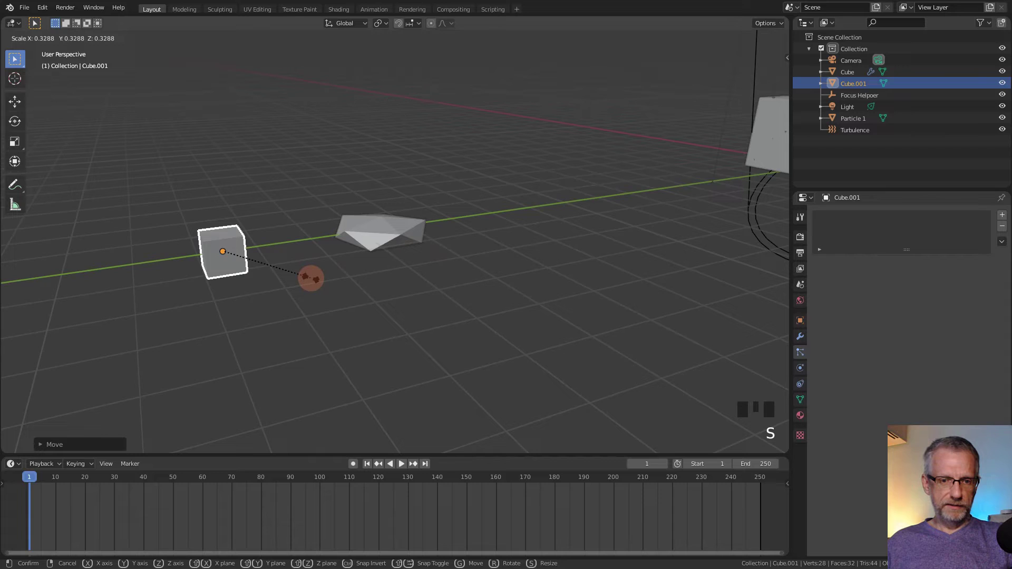
left_click(321, 264)
middle_click_drag(320, 262, 296, 296)
key("s")
left_click(323, 294)
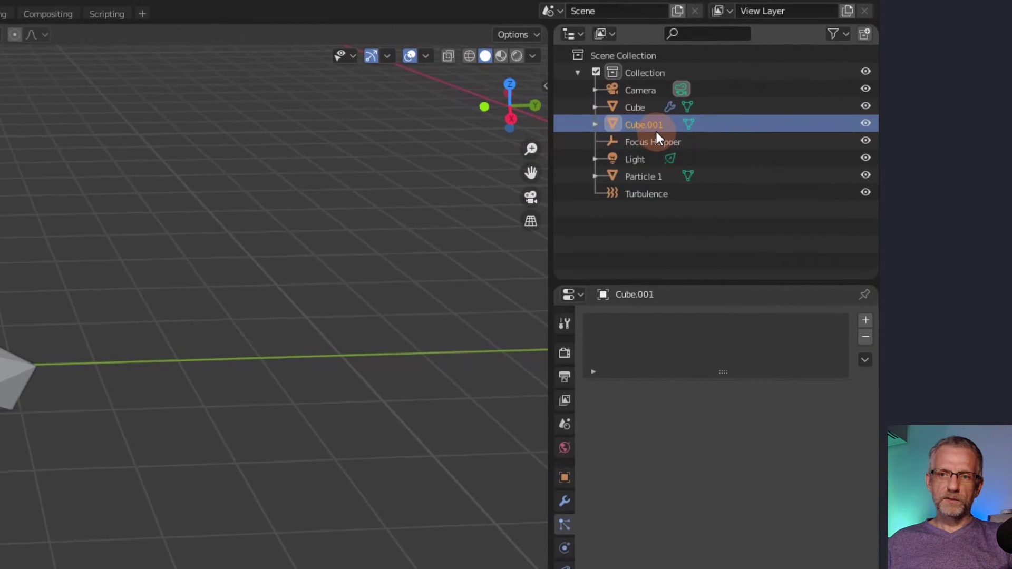
- Rename the Cube.001 object as "Particlle 2"
double_click(652, 130)
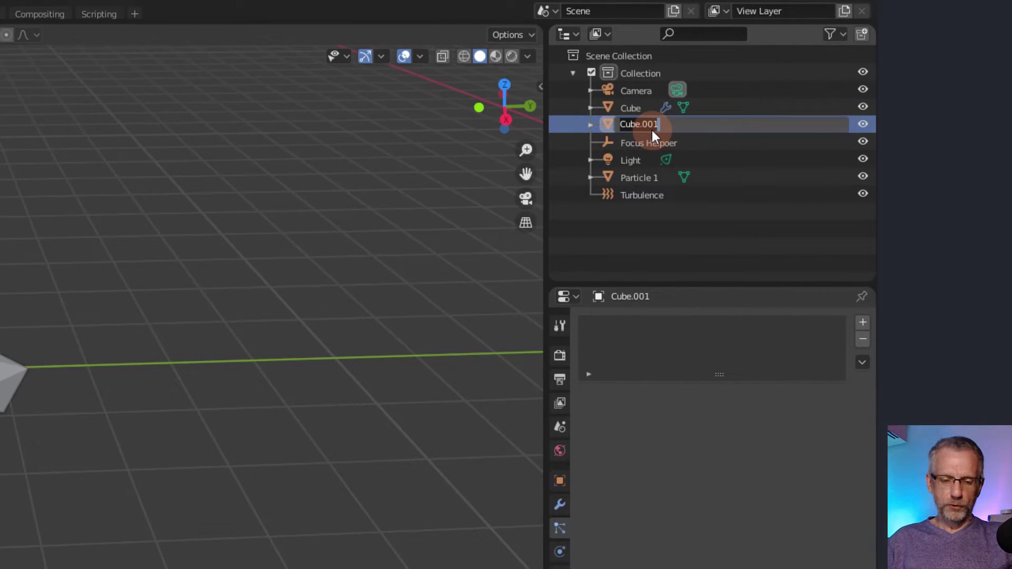
type("Particlle 2")
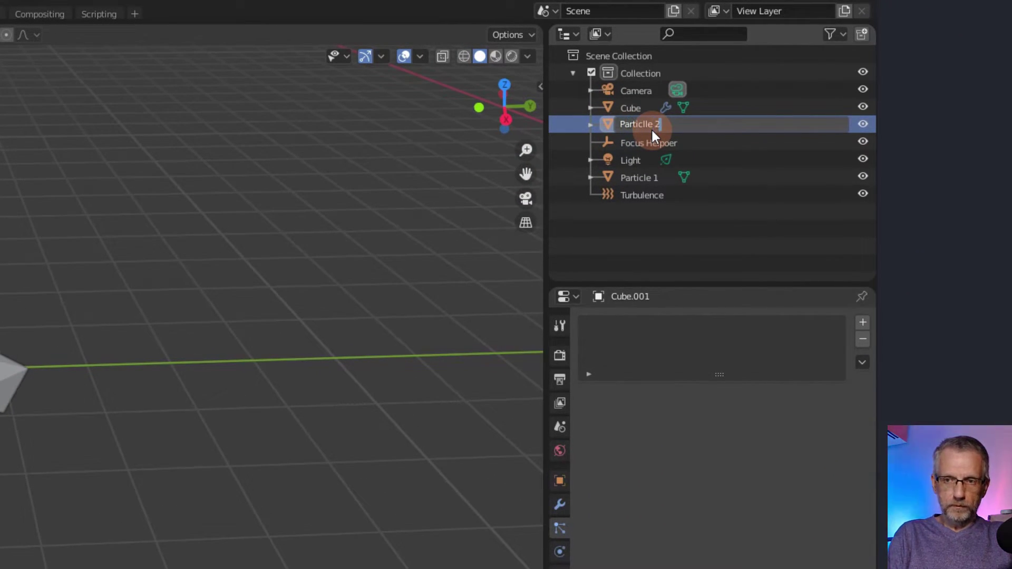
key("Return")
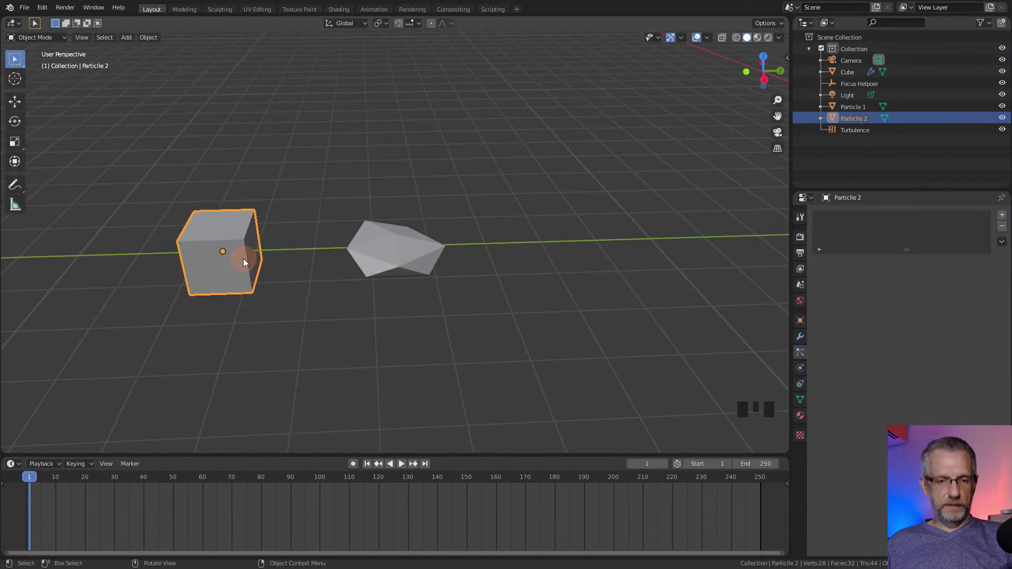
- Enter Edit Mode on the small cube and scale its whole mesh down along Z into a flat block
key("KP_Decimal")
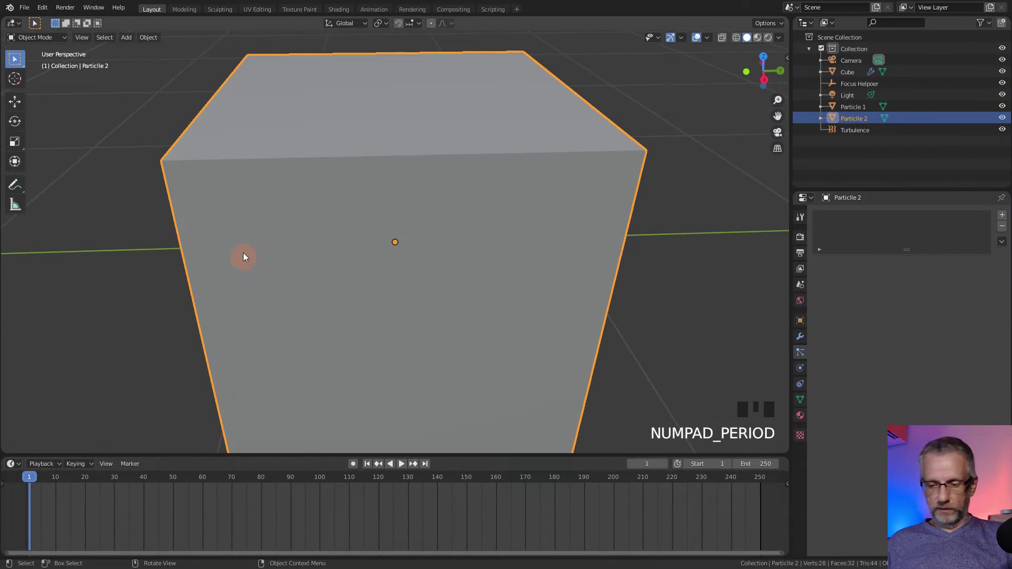
scroll(242, 258, "down", 4)
key("Tab")
middle_click_drag(297, 271, 289, 212)
scroll(289, 213, "up", 1)
scroll(290, 213, "down", 1)
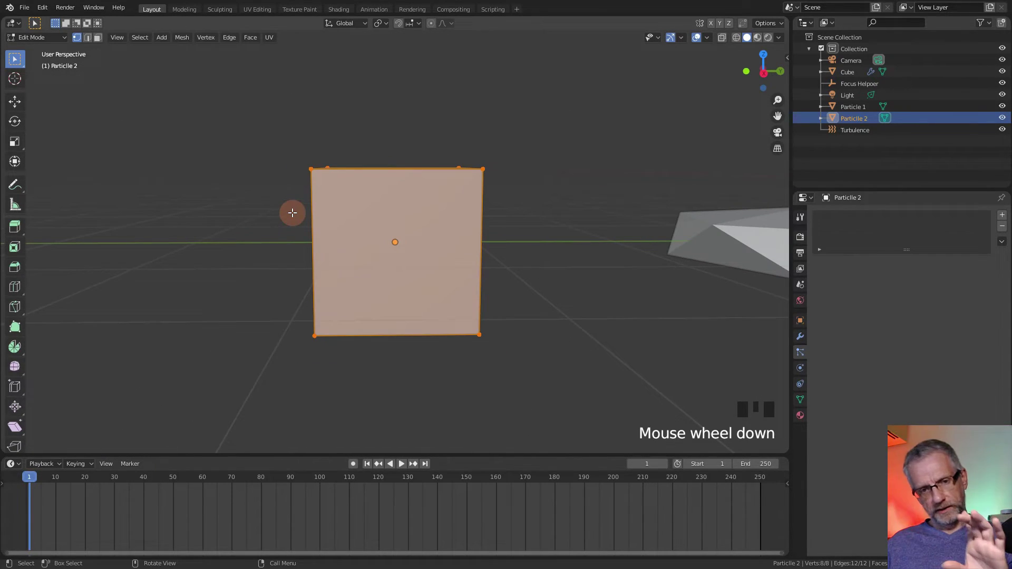
key("s")
key("z")
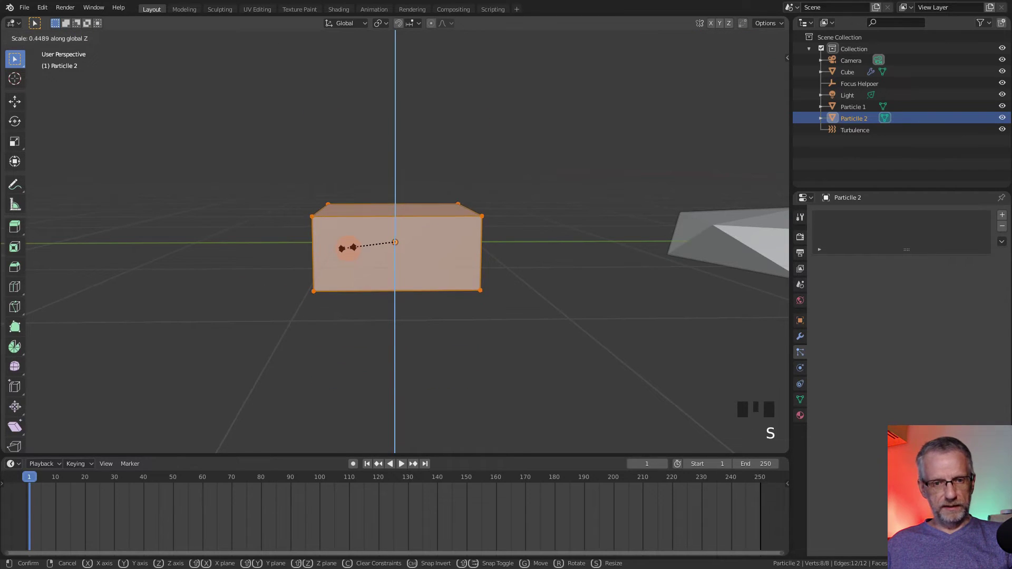
left_click(375, 249)
- Move one upper corner vertex of the flat block inward along the Y axis, making that side slope
middle_click_drag(375, 249, 415, 303)
key("alt+a")
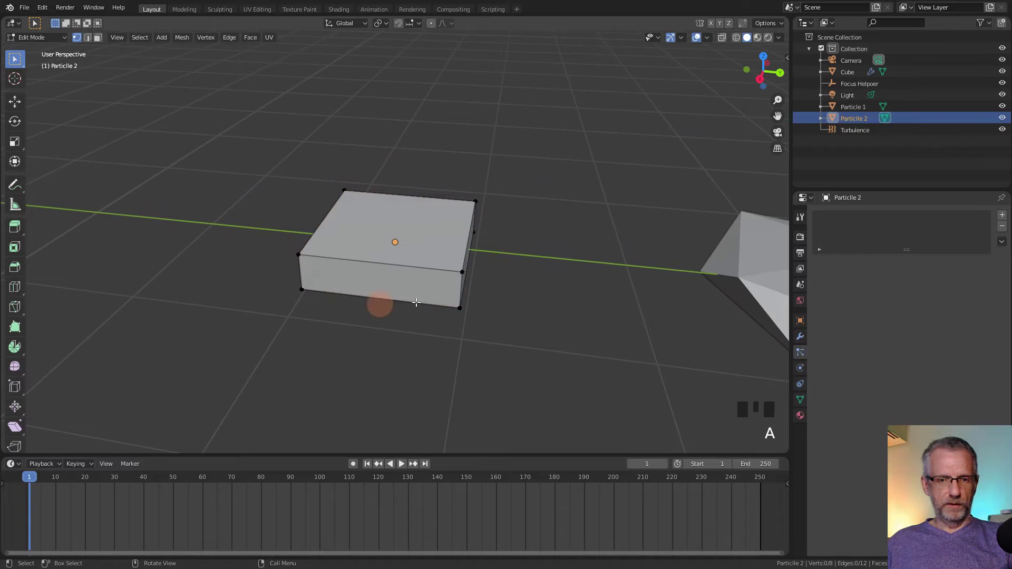
left_click(462, 273)
key("g")
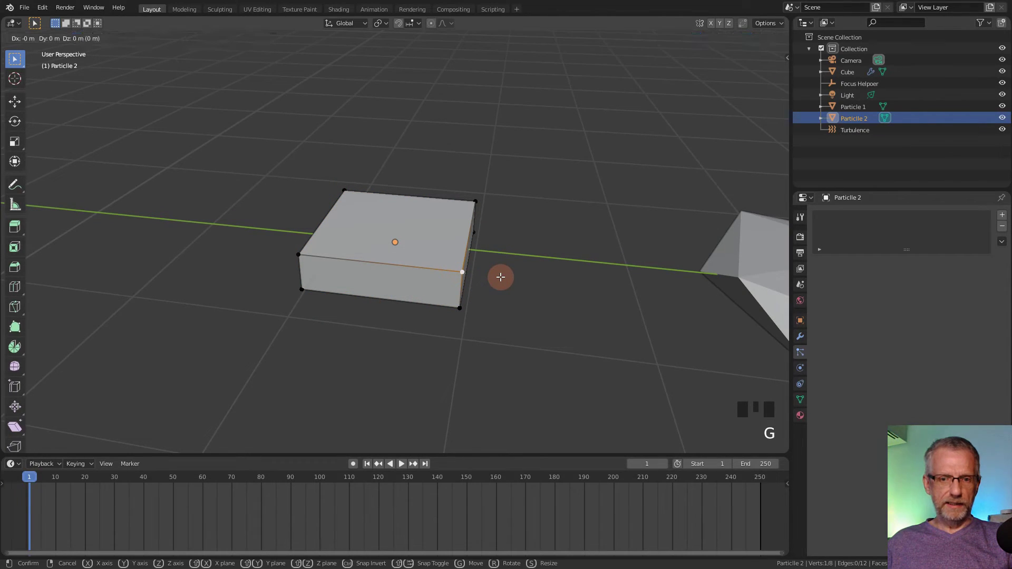
key("y")
left_click(469, 251)
middle_click_drag(470, 252, 637, 256)
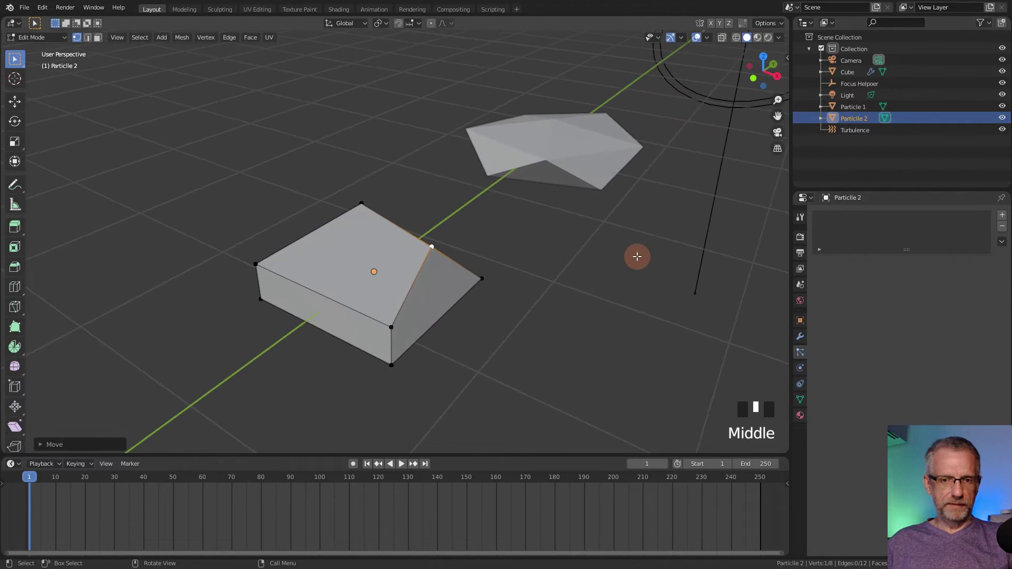
- Move another upper corner vertex of the block inward horizontally, keeping its Z position locked
left_click(254, 263)
key("g")
key("shift+z")
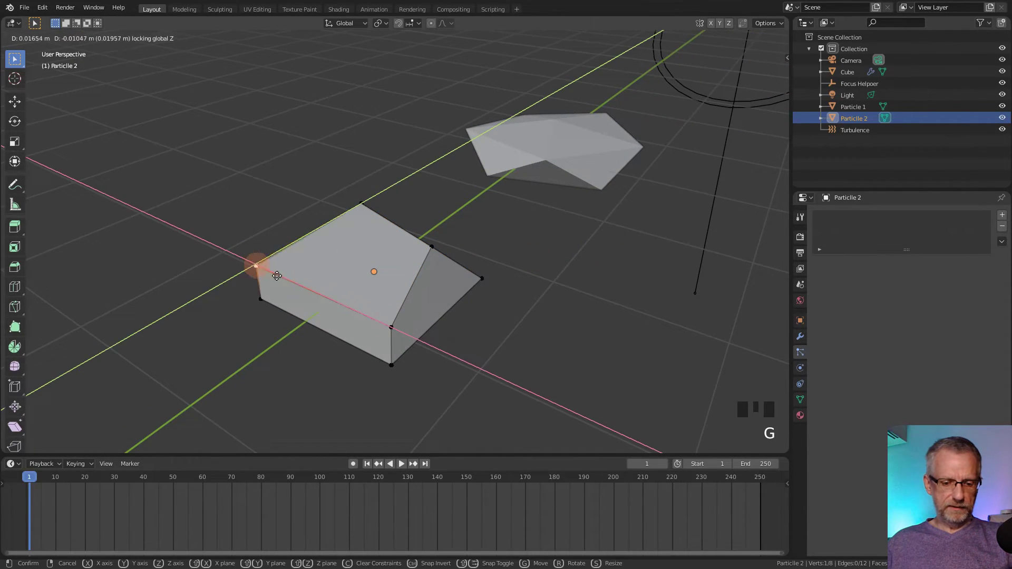
left_click(311, 278)
middle_click_drag(369, 285, 283, 194)
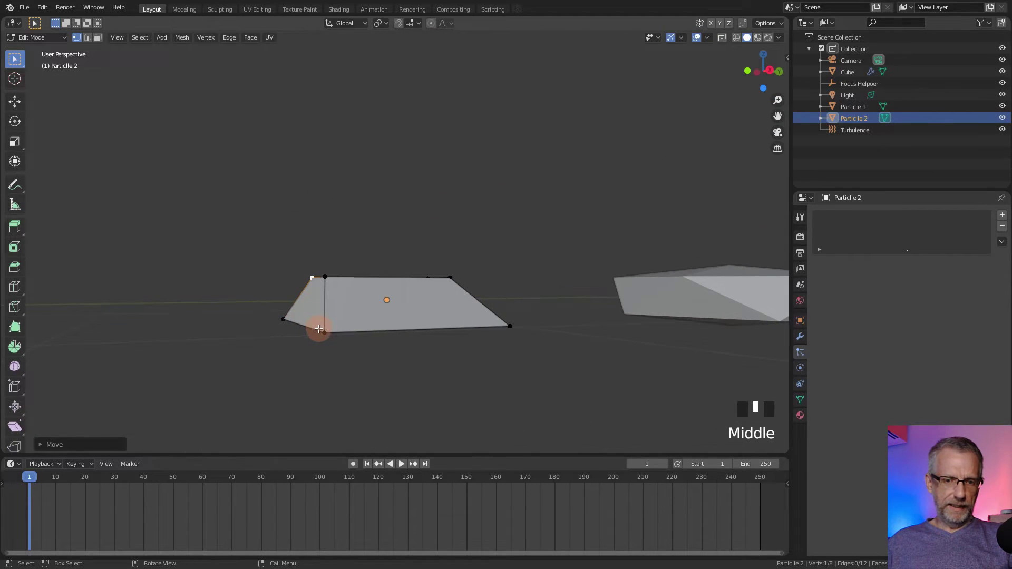
- Move a lower corner vertex freely inward to make the block irregular, and return to Object Mode
left_click(325, 333)
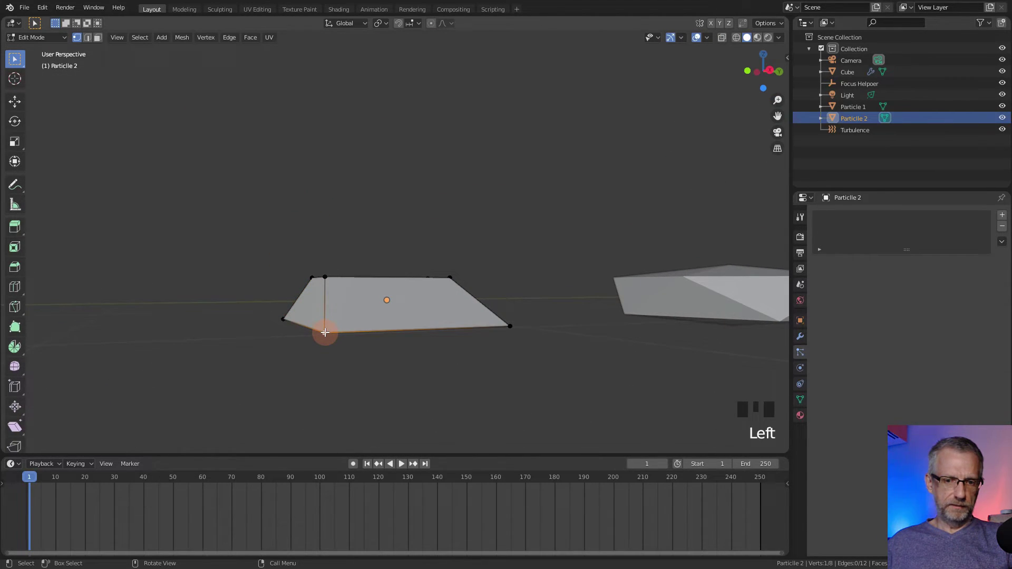
key("g")
left_click(388, 320)
middle_click_drag(426, 338, 430, 422)
scroll(420, 406, "up", 1)
scroll(518, 327, "down", 5)
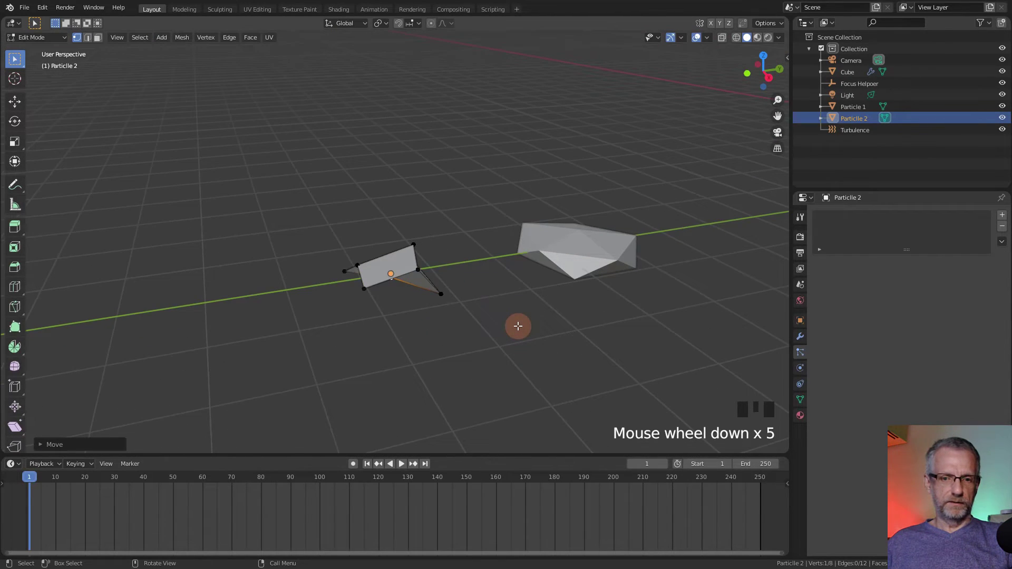
key("Tab")
middle_click_drag(519, 327, 477, 335)
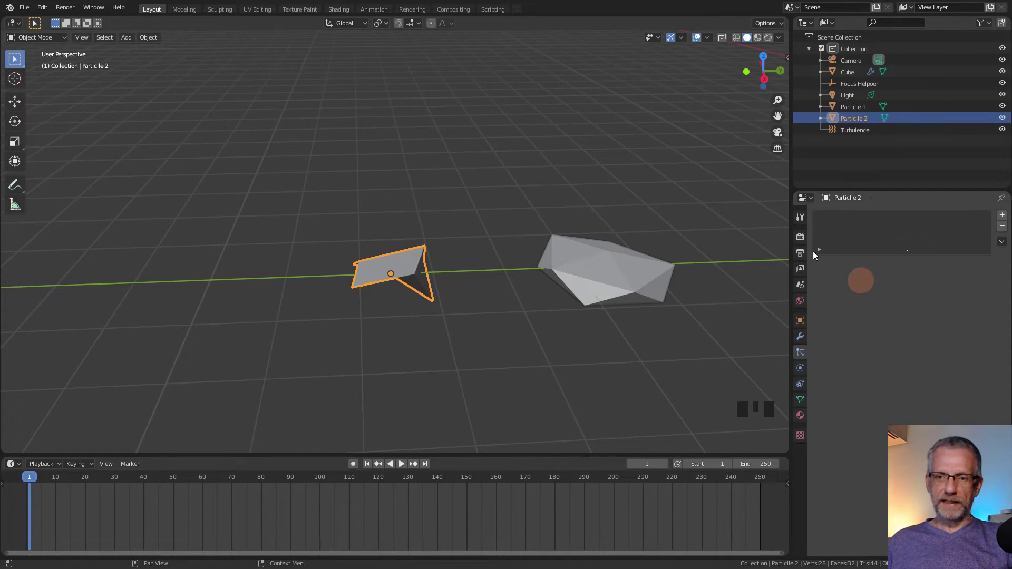
- Create a new material for the reshaped block and name it "PArticle 2"
left_click(800, 415)
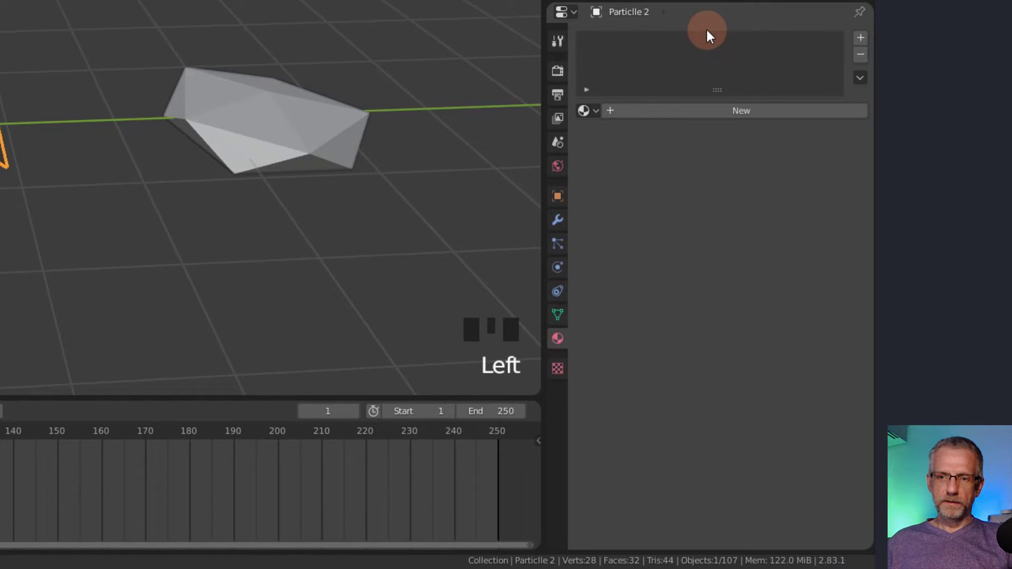
left_click(687, 109)
left_click(682, 111)
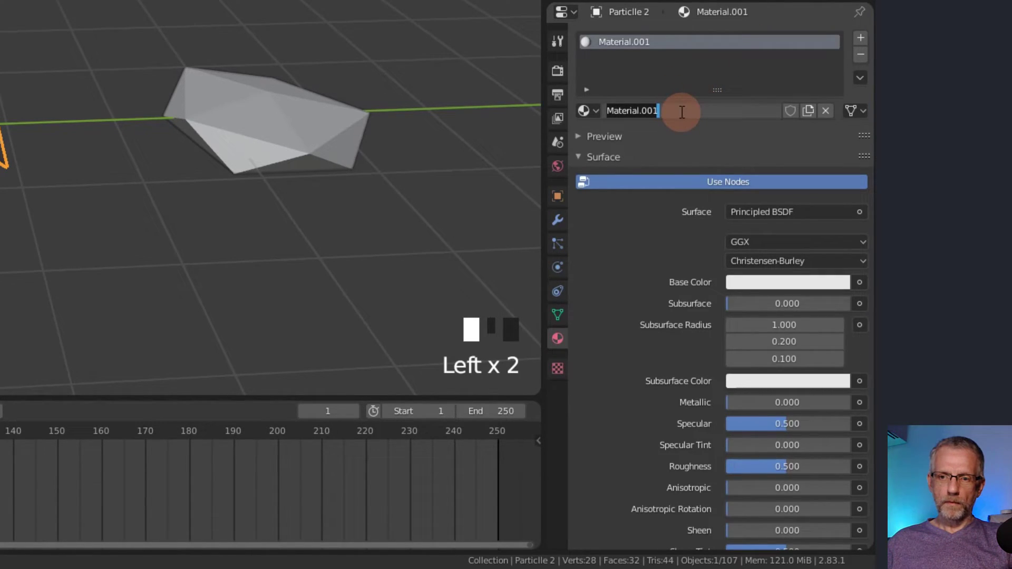
type("PArticle 2")
key("Return")
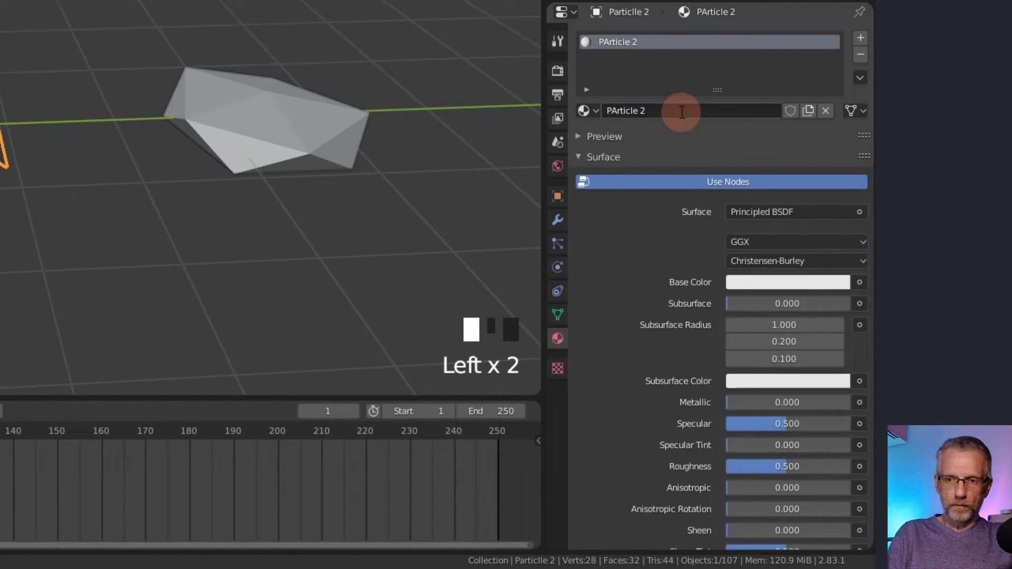
- Correct the new material's name to "Particle 2 Material"
left_click(682, 112)
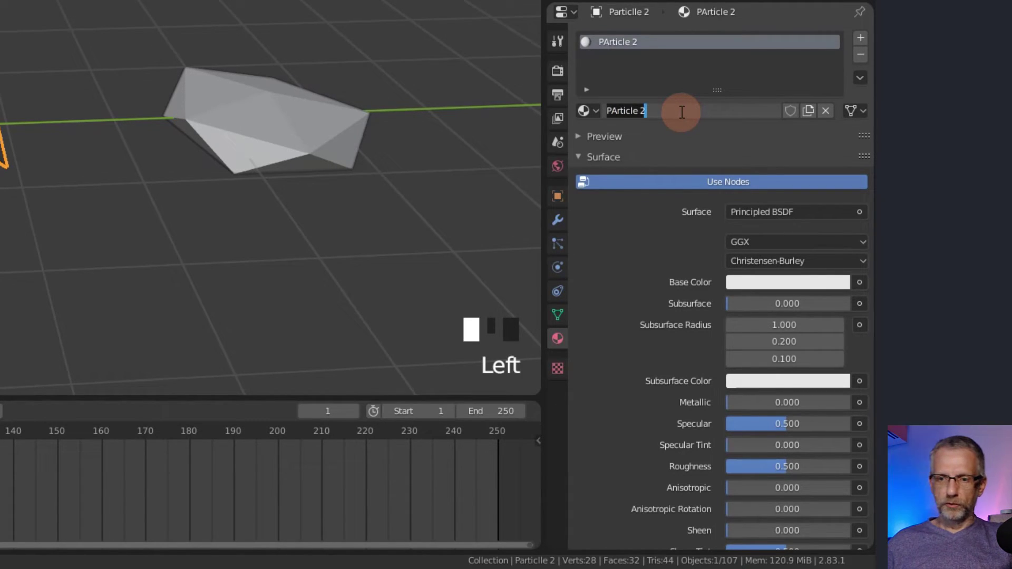
type("Materi")
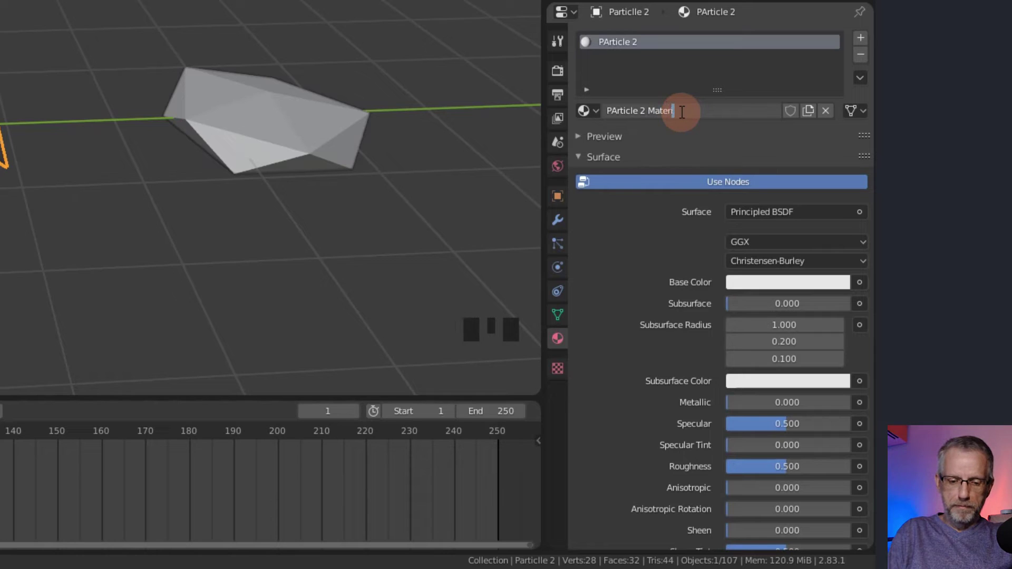
key("Left")
key("Left")
key("Left")
key("Left")
key("Left")
key("Left")
key("Left")
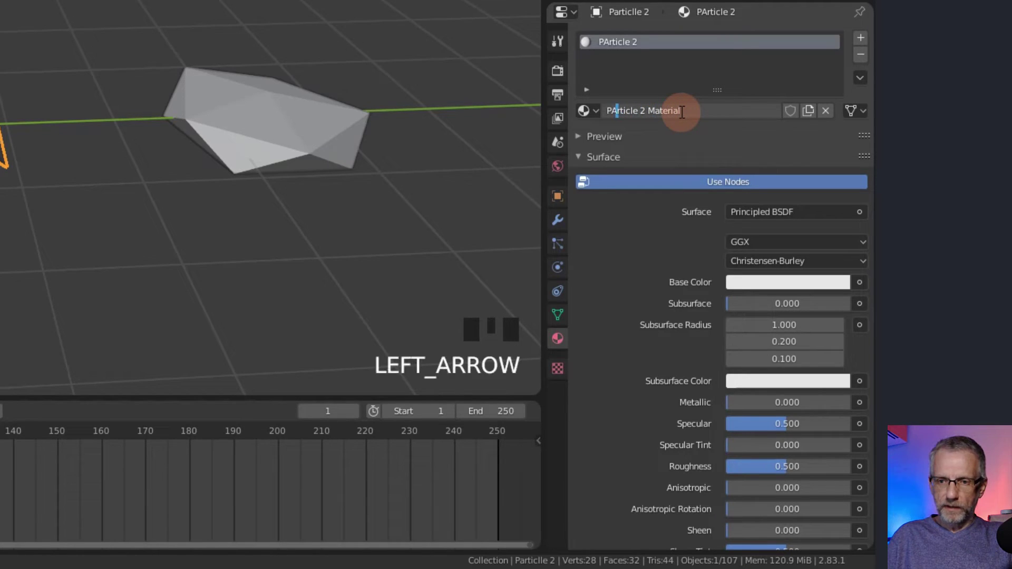
key("Return")
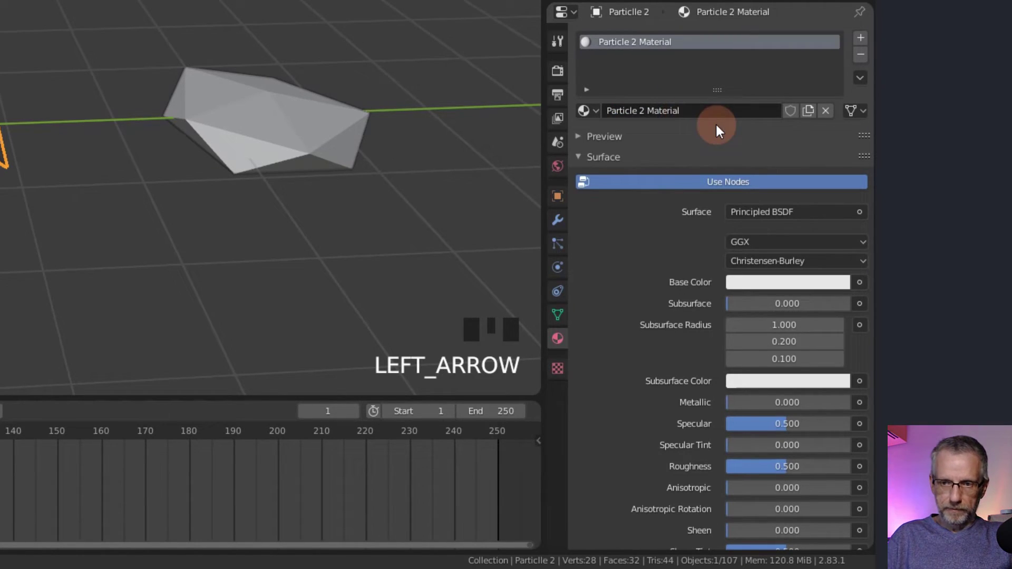
- Copy the material settings from Particle 1 and paste them into the reshaped block's Particle 2 Material
left_click(207, 109)
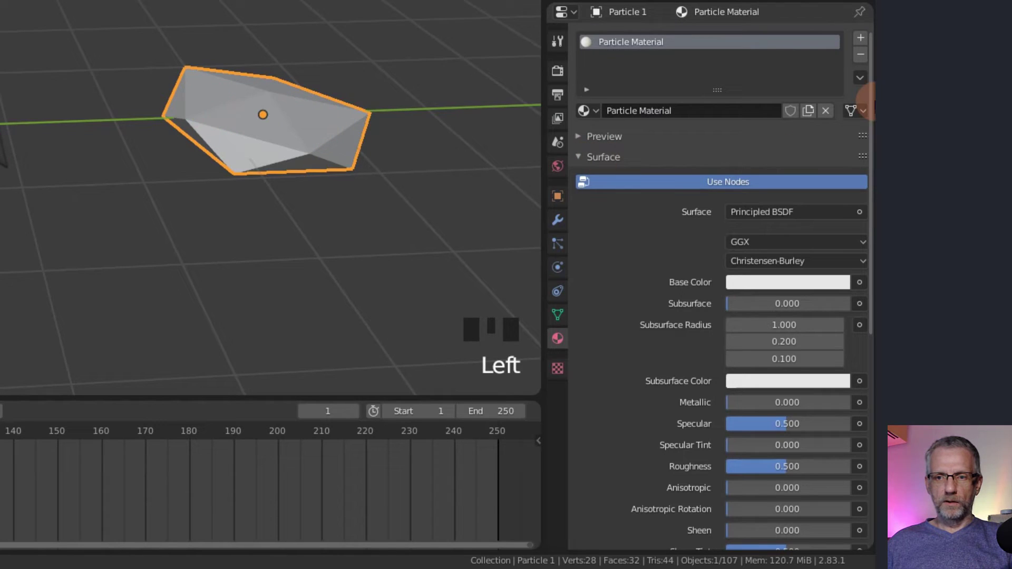
left_click(860, 79)
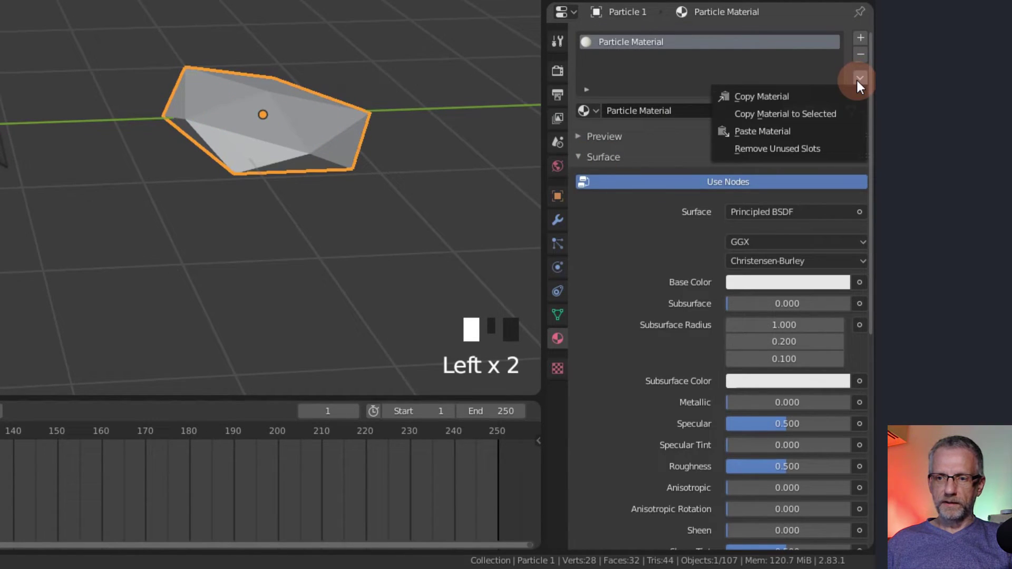
left_click(825, 97)
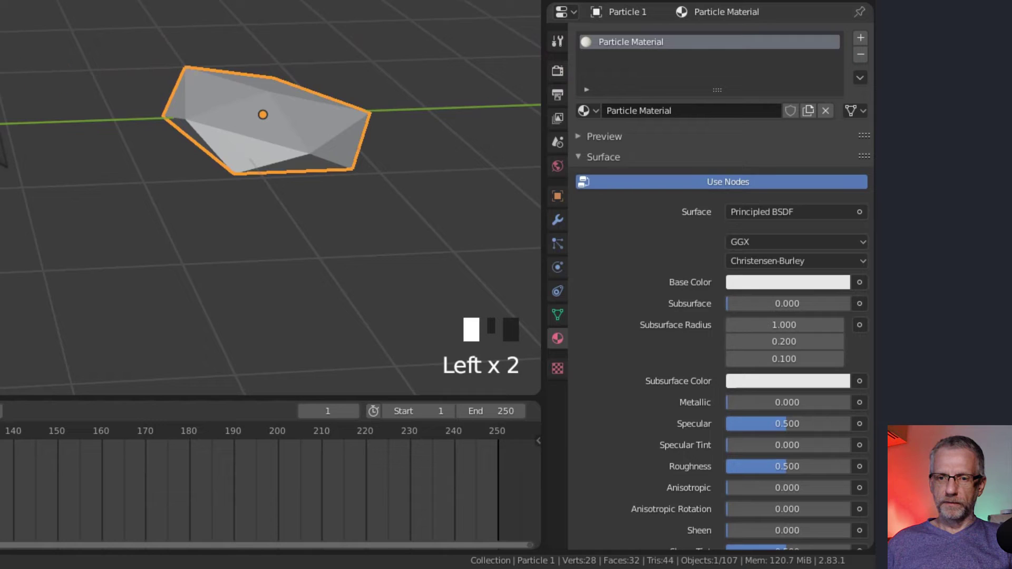
left_click(195, 117)
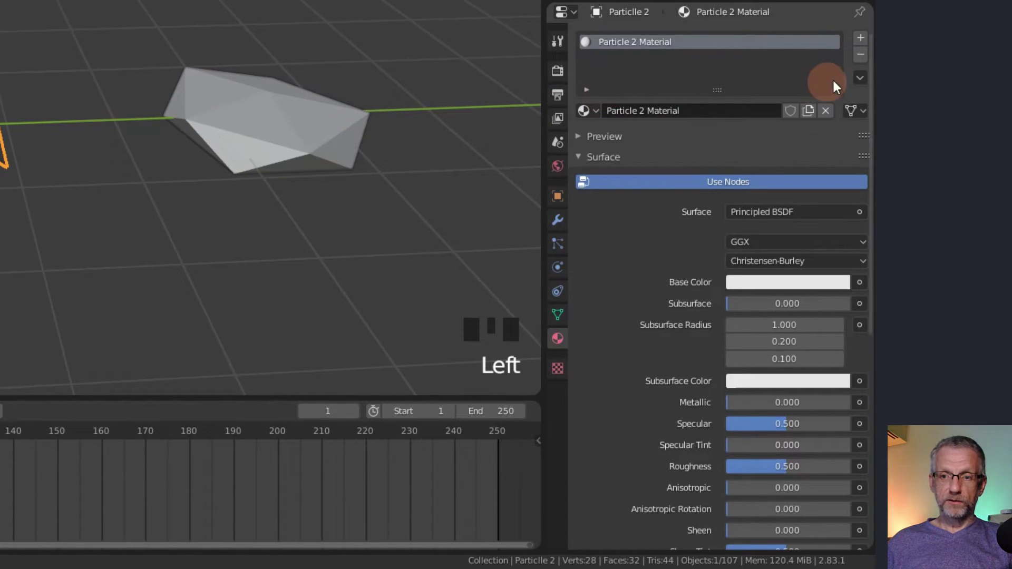
left_click(859, 80)
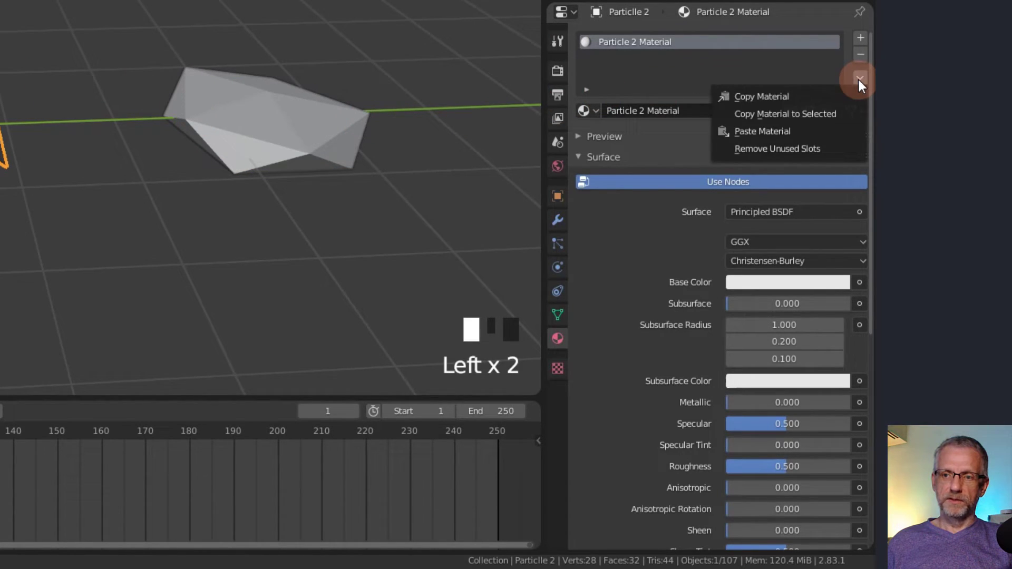
left_click(826, 128)
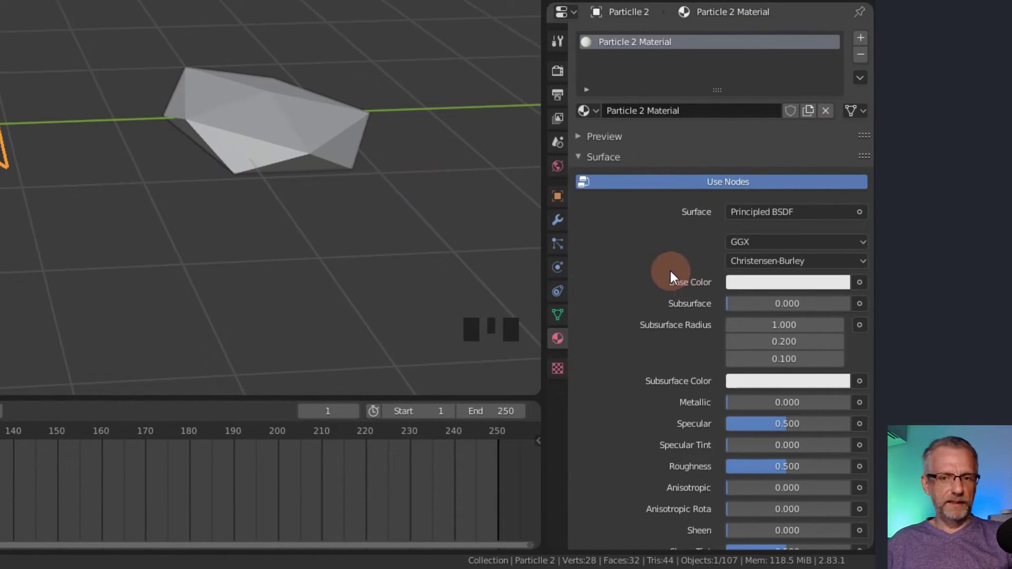
- Change the emission color of Particle 2 Material to a muted purple
scroll(669, 268, "down", 4)
scroll(670, 272, "down", 7)
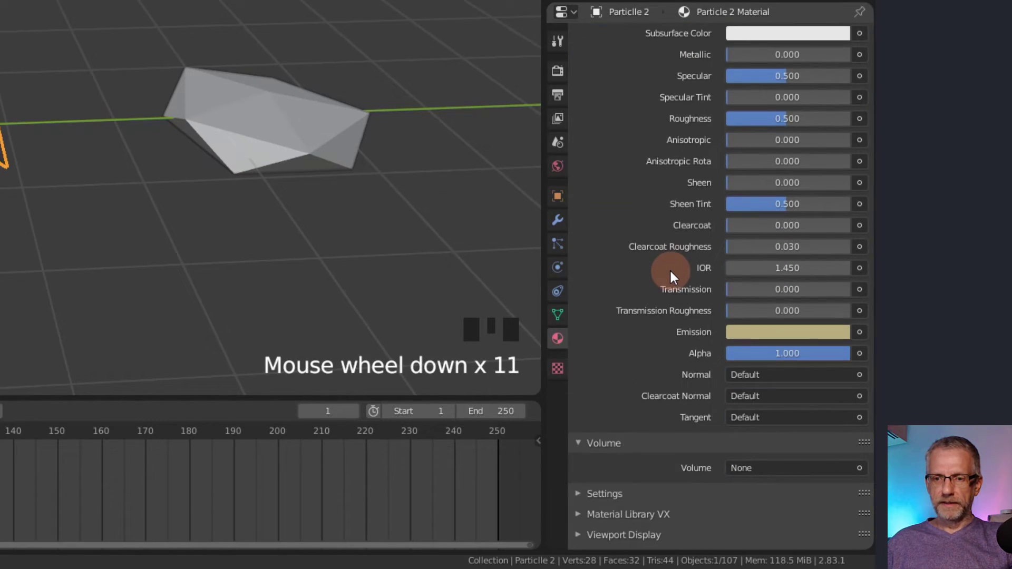
left_click(756, 333)
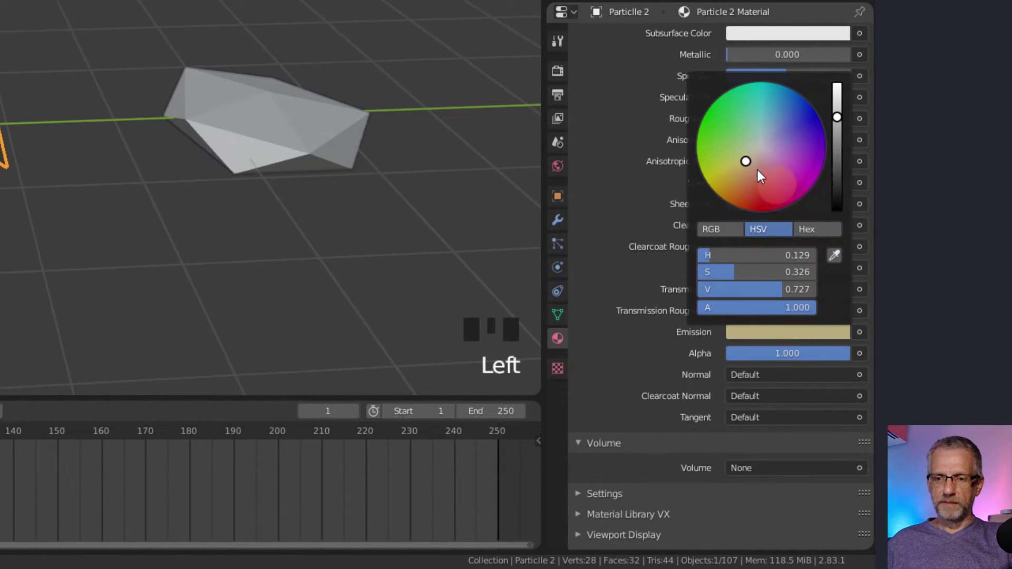
mouse_move(746, 161)
left_mouse_down()
mouse_move(776, 166)
mouse_move(786, 141)
left_mouse_up()
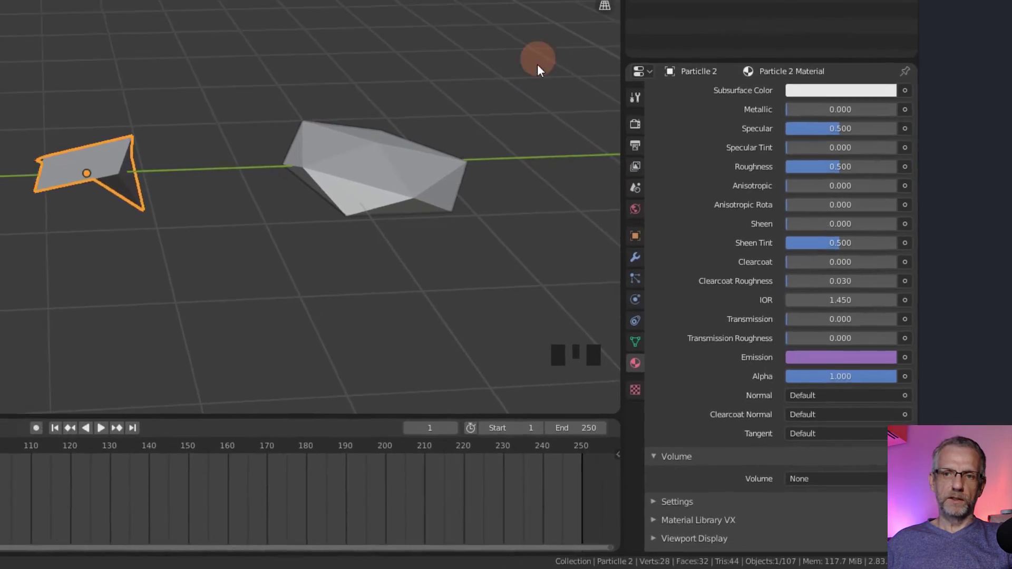
- Add a new collection directly under the Scene Collection
middle_click_drag(429, 112, 218, 118, "shift")
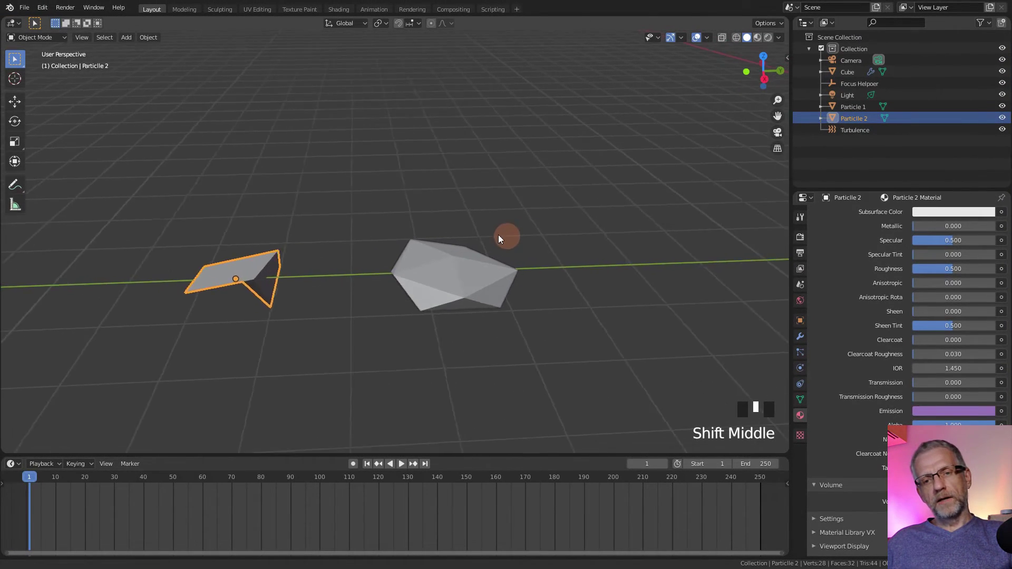
middle_click_drag(499, 235, 485, 227, "shift")
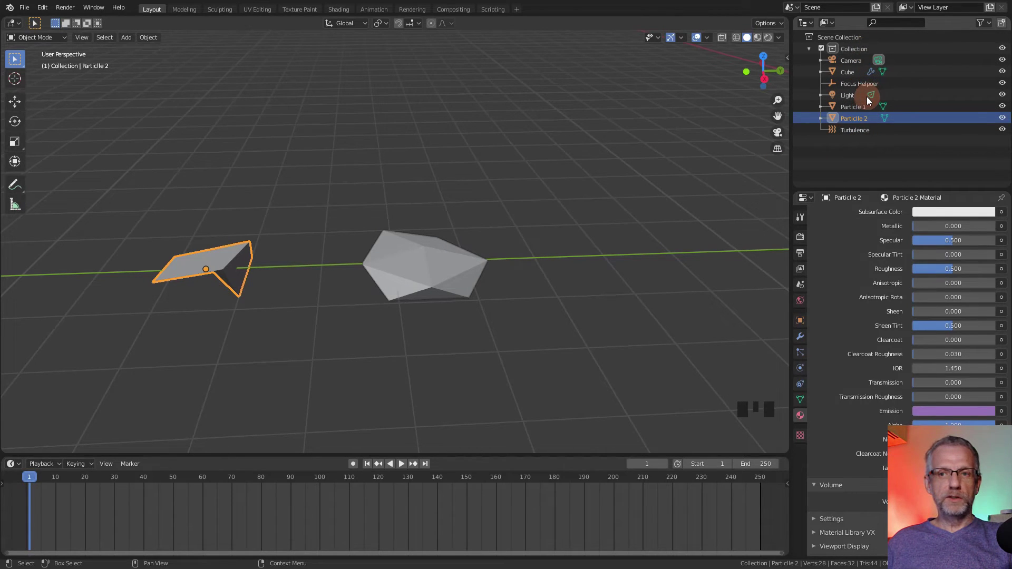
left_click(859, 39)
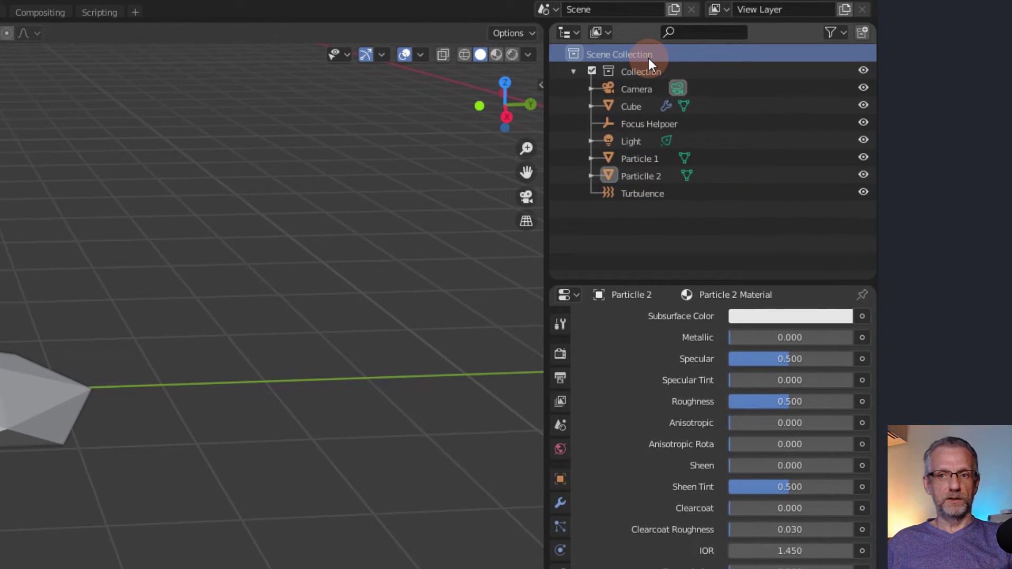
right_click(649, 58)
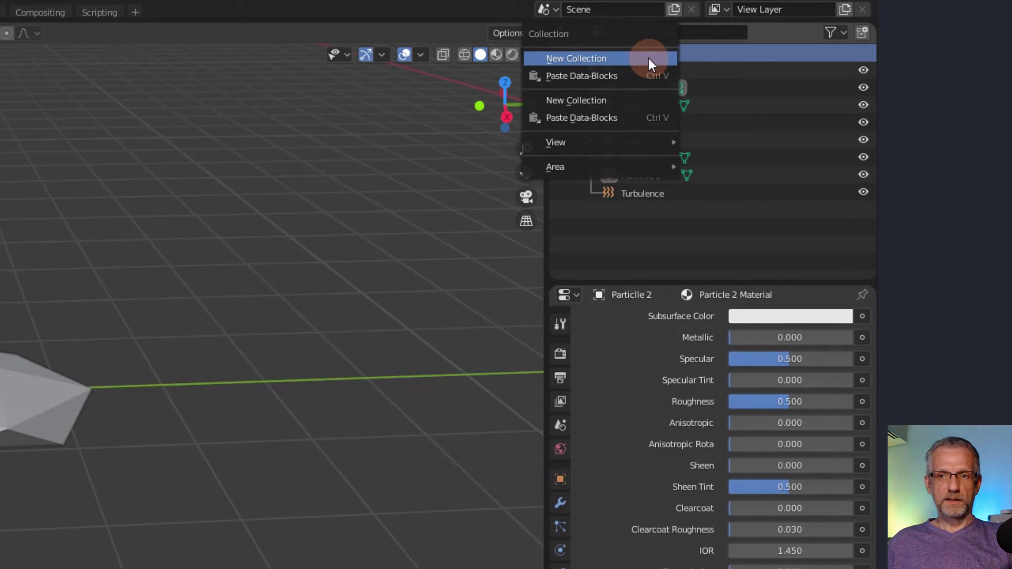
key("Escape")
right_click(648, 58)
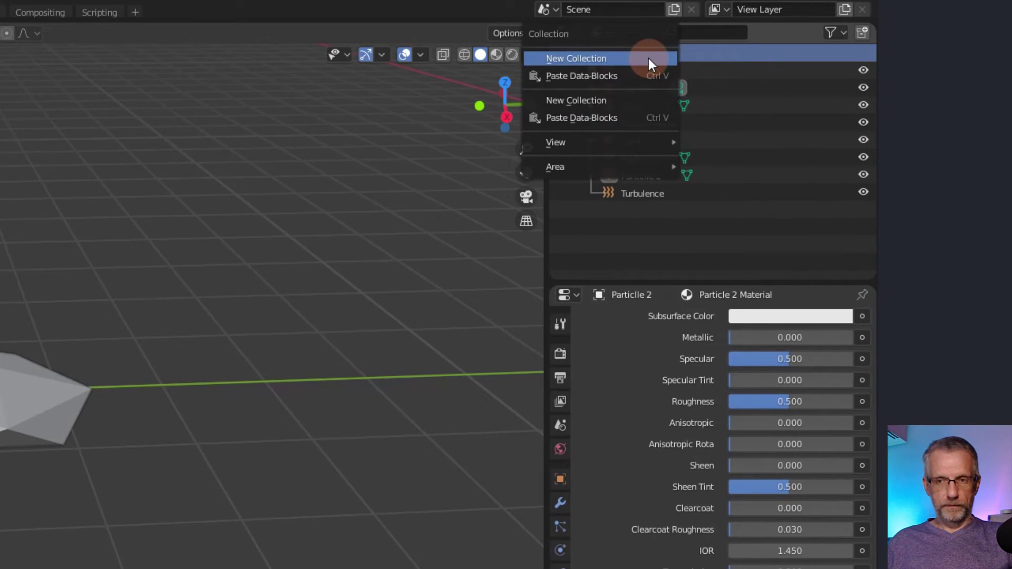
left_click(648, 59)
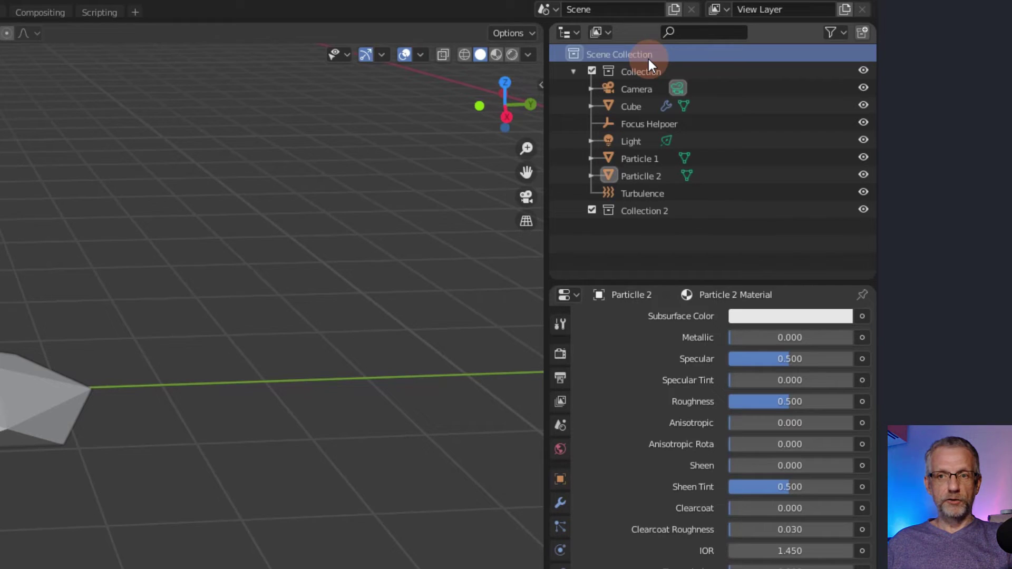
left_click(647, 210)
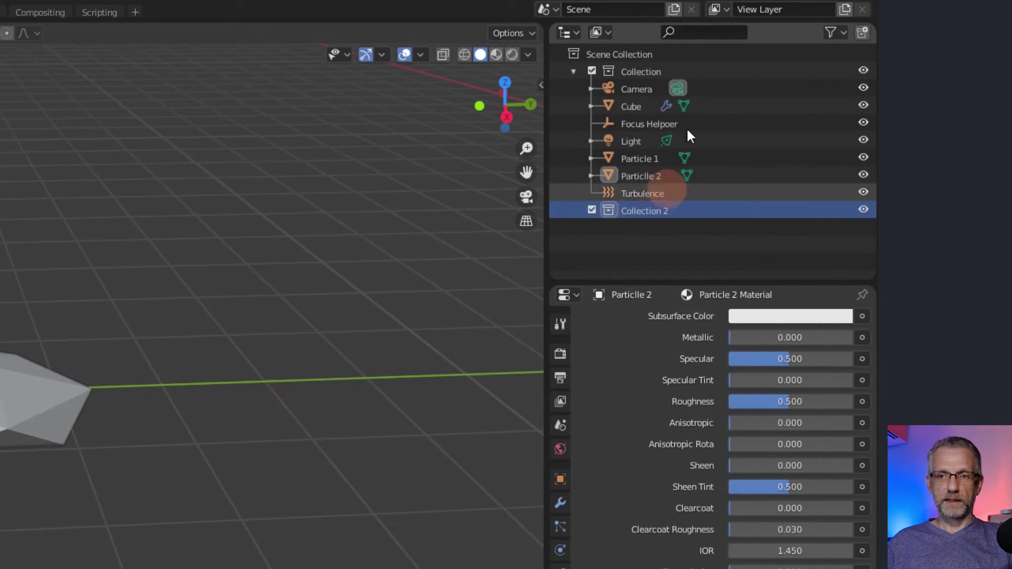
left_click(663, 74)
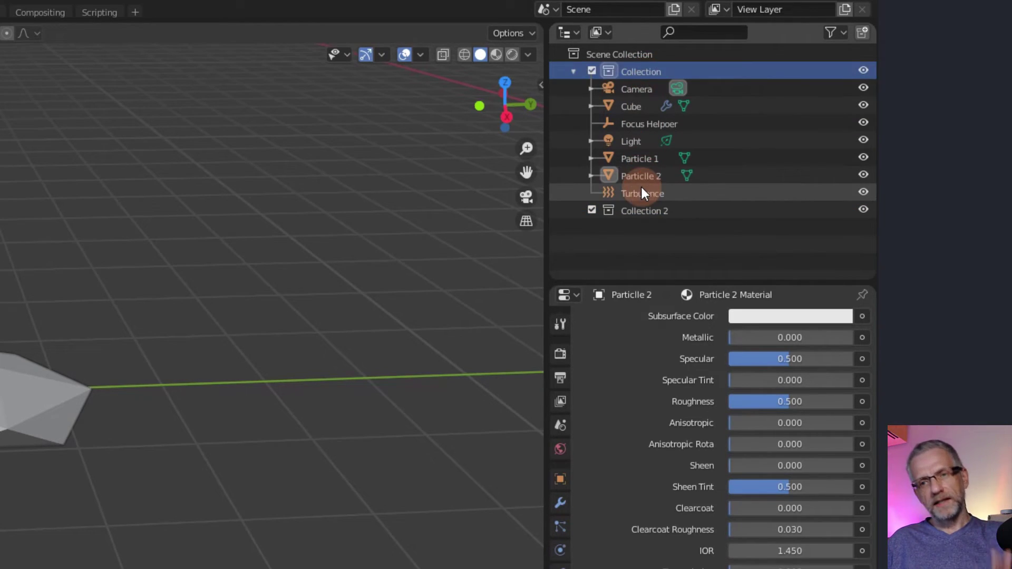
left_click(640, 209)
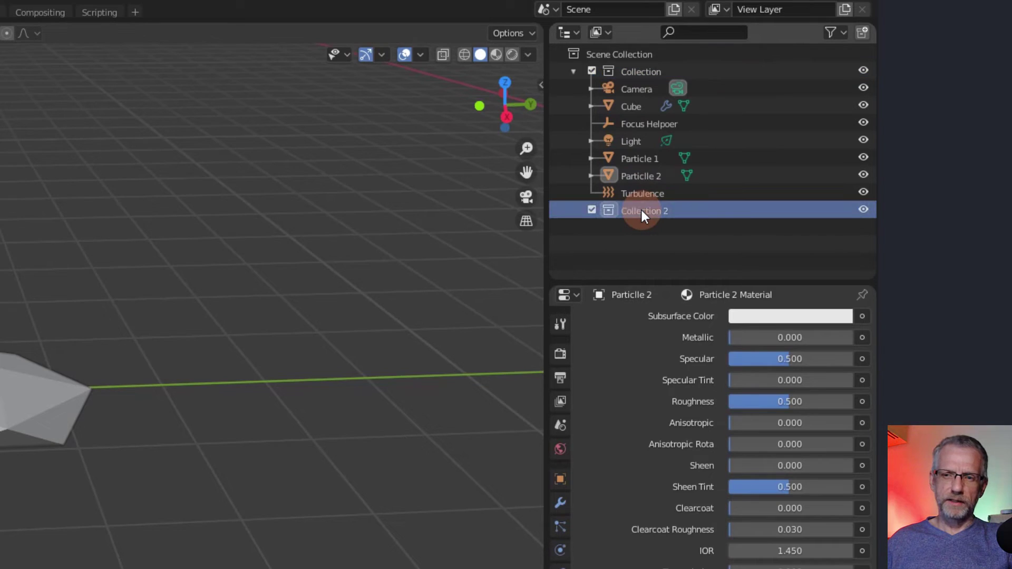
right_click(650, 58)
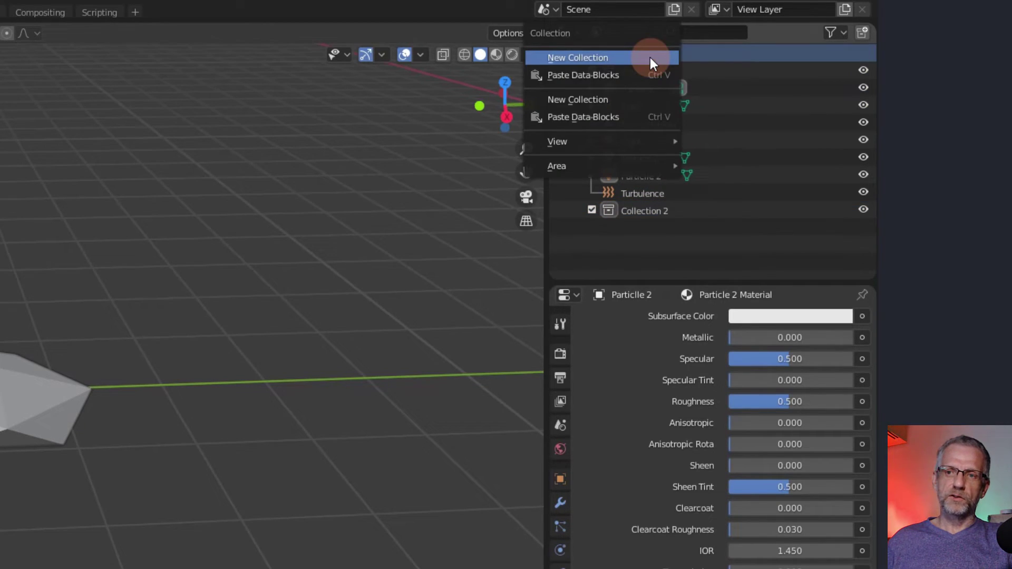
left_click(685, 46)
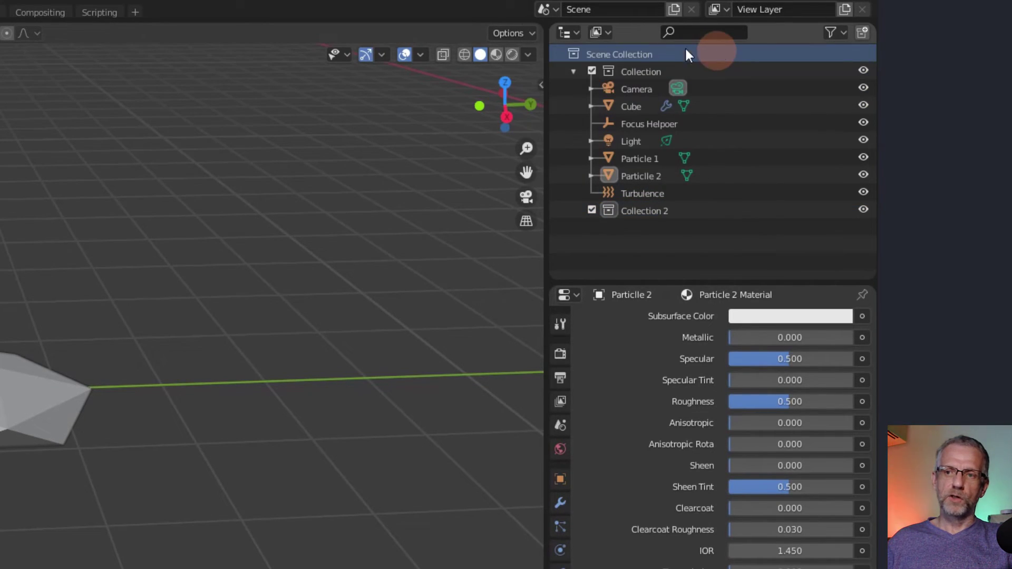
right_click(642, 53)
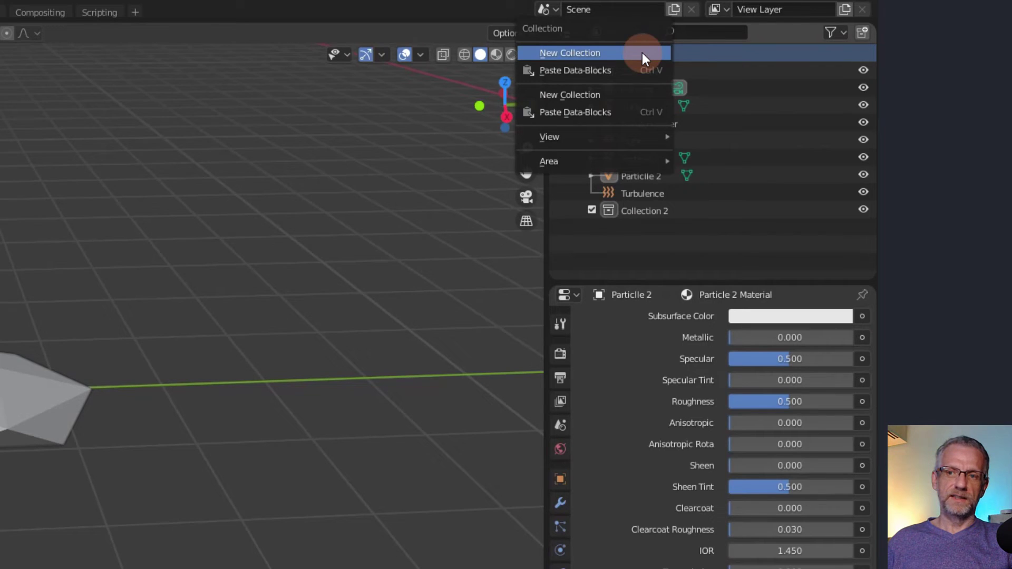
left_click(693, 55)
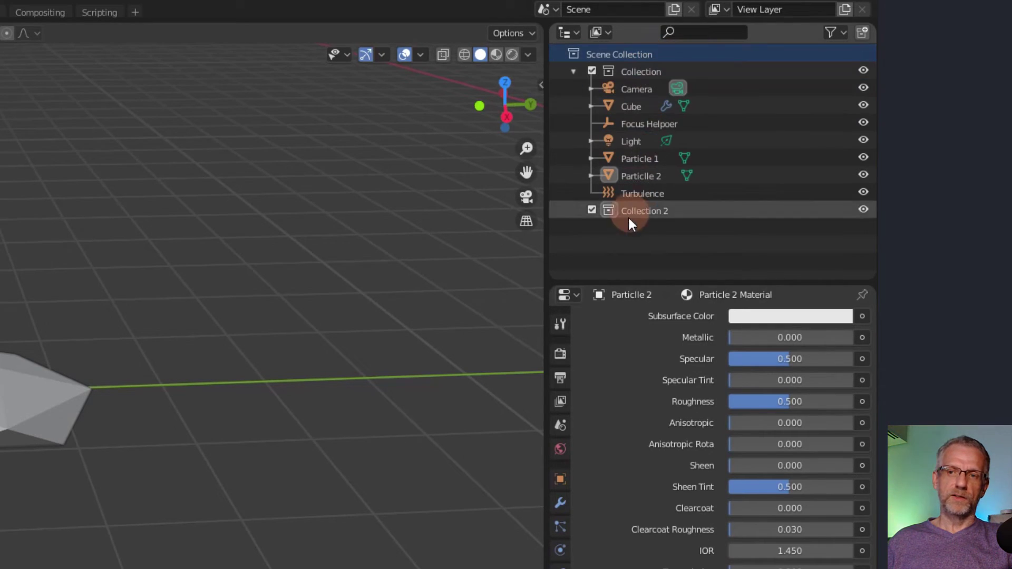
- Rename the newly added empty collection to "Particles"
left_click(649, 214)
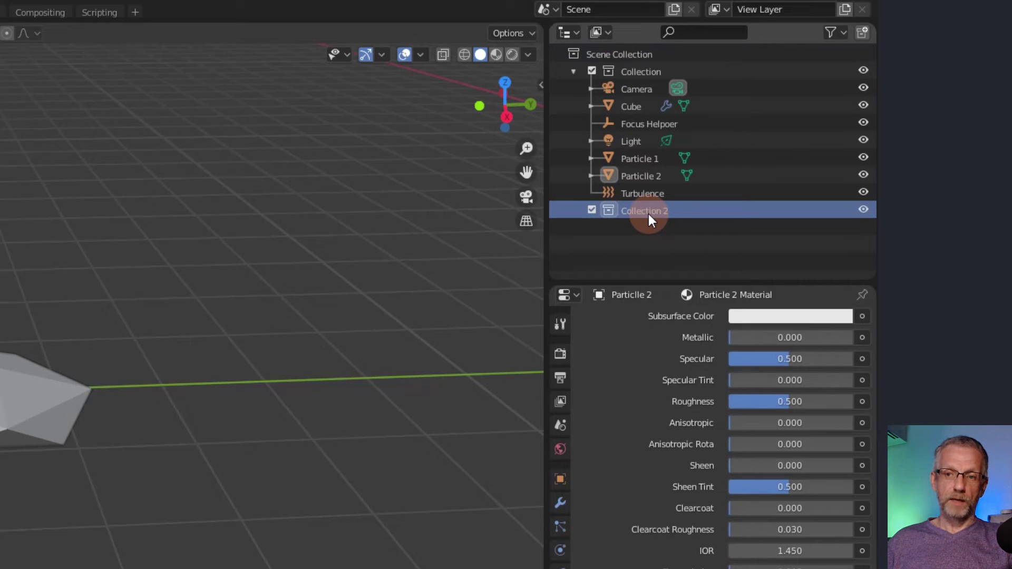
double_click(649, 214)
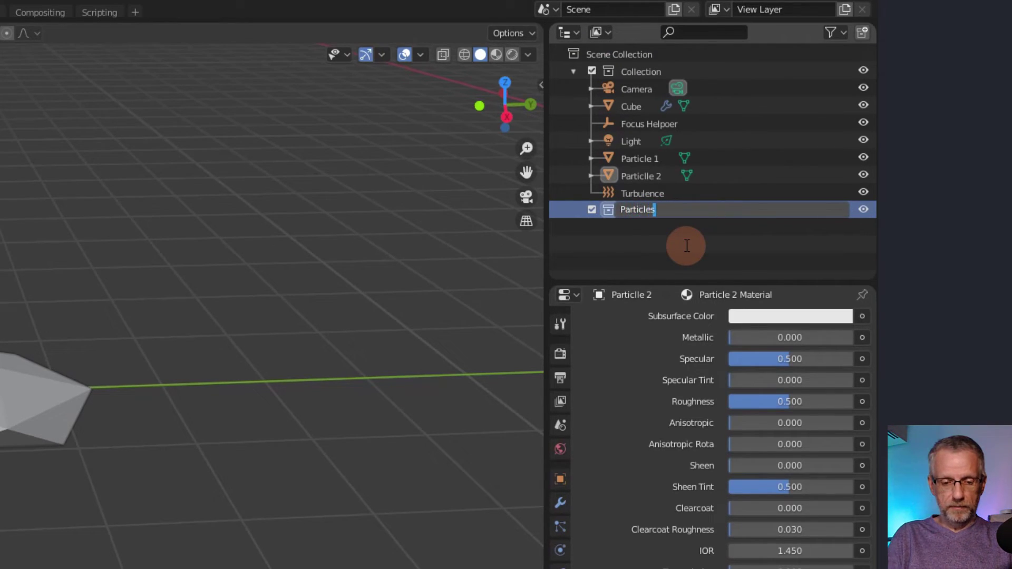
key("Return")
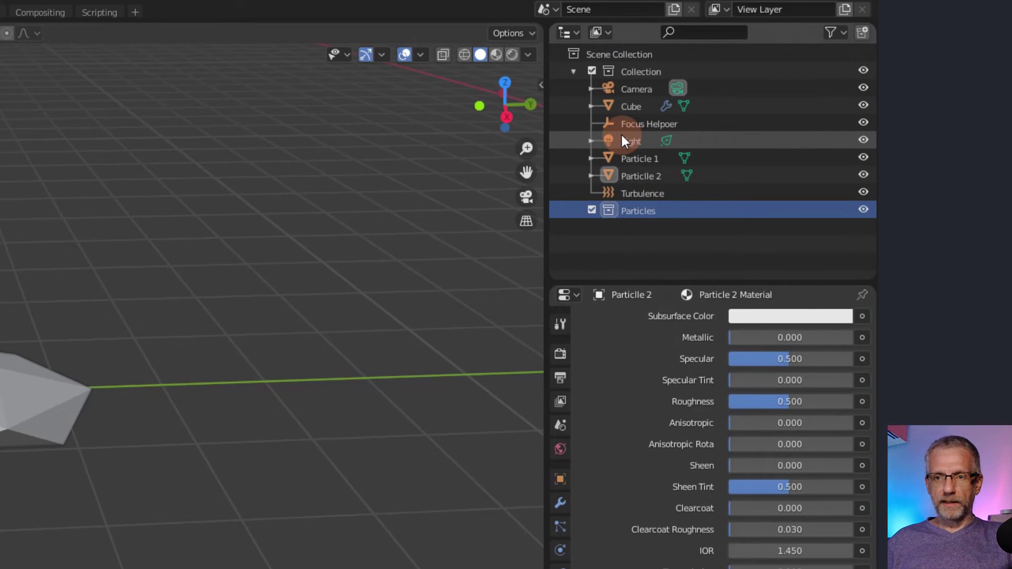
- Select both particle objects, Particle 1 and Particlle 2, and move them into the Particles collection
left_click(3, 392)
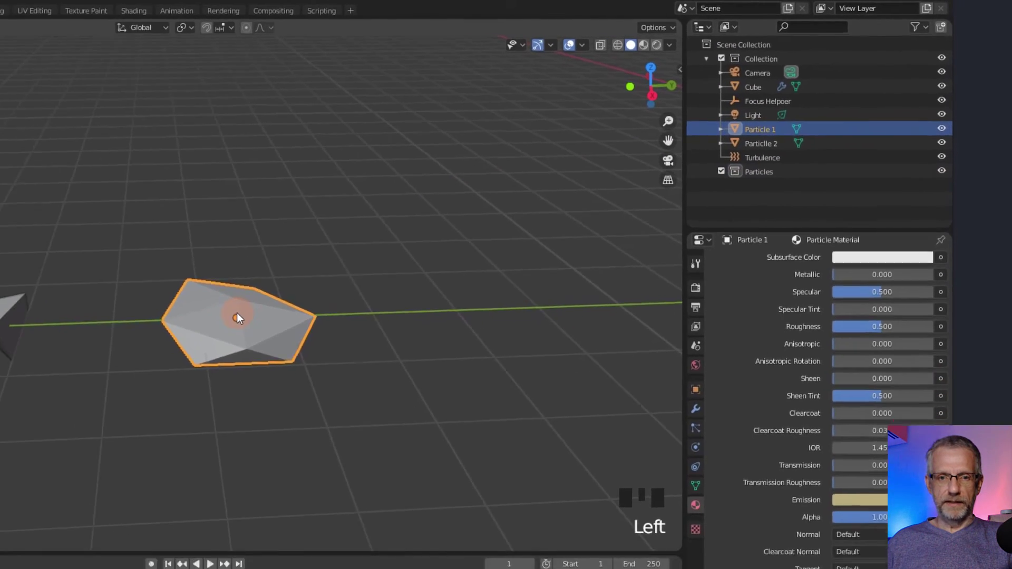
left_click(205, 264, "shift")
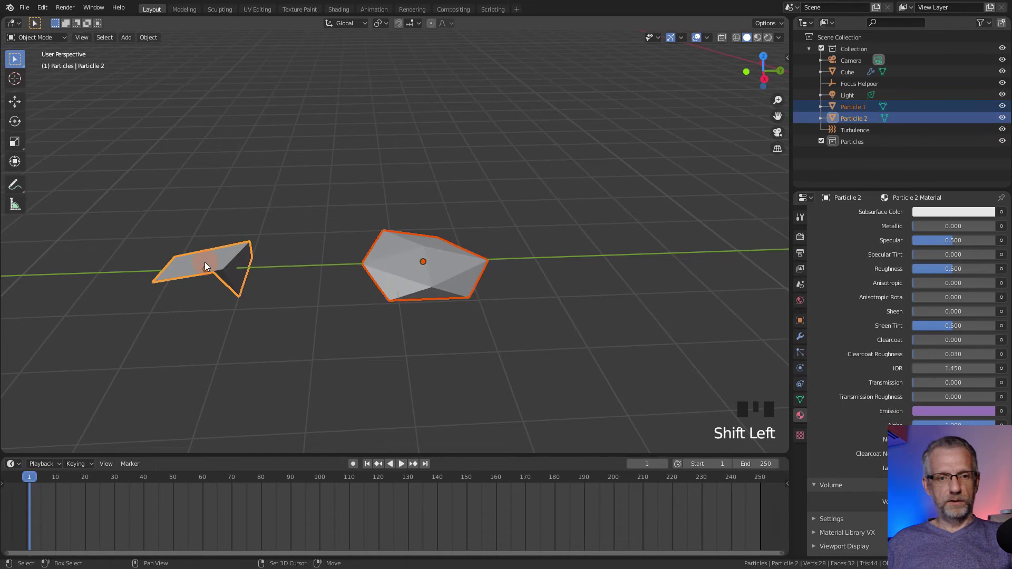
key("m")
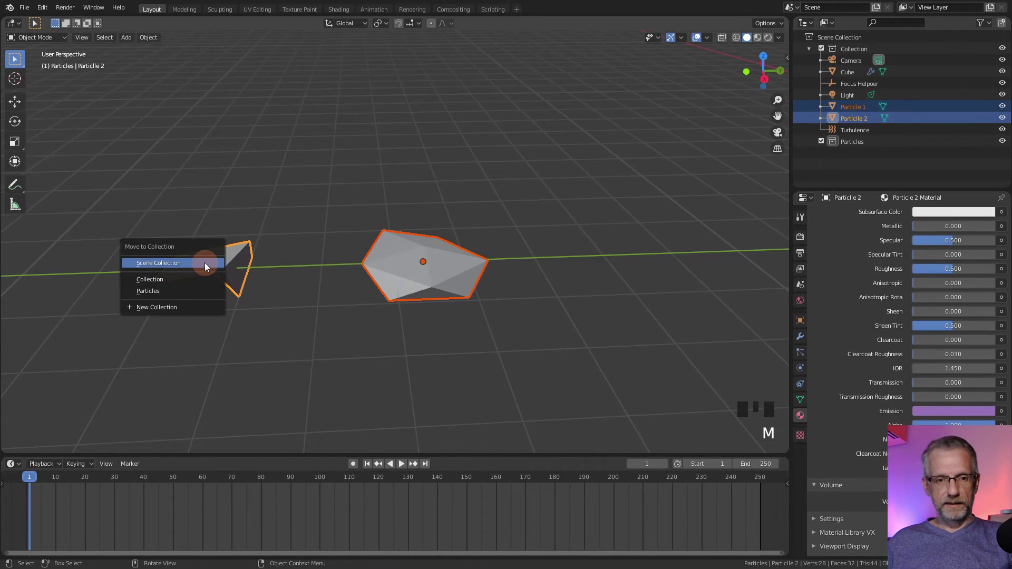
left_click(205, 295)
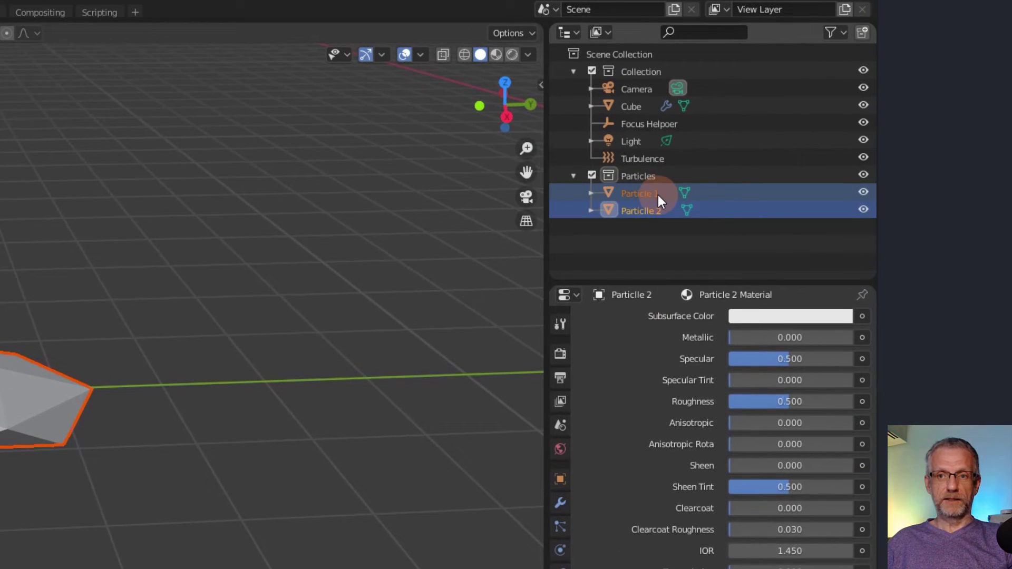
- Set the Cube's particle system to render its particles as a Collection instead of a single object
left_click(635, 105)
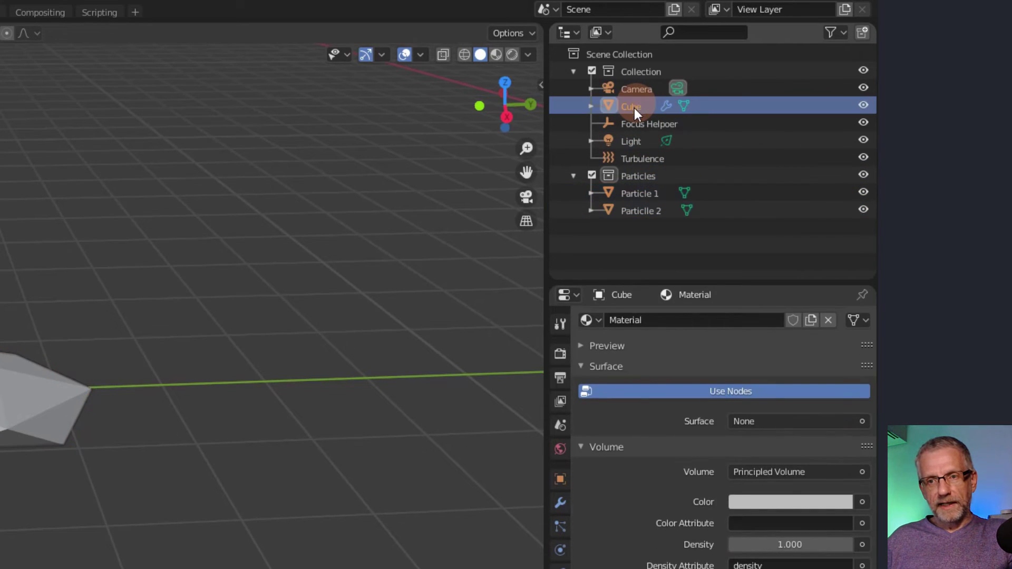
left_click(555, 526)
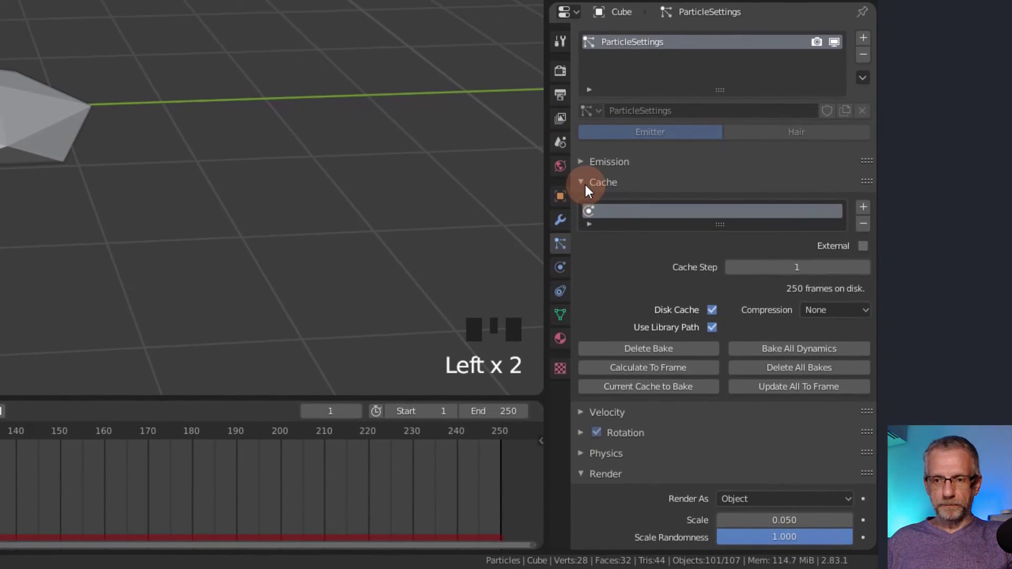
left_click(587, 185)
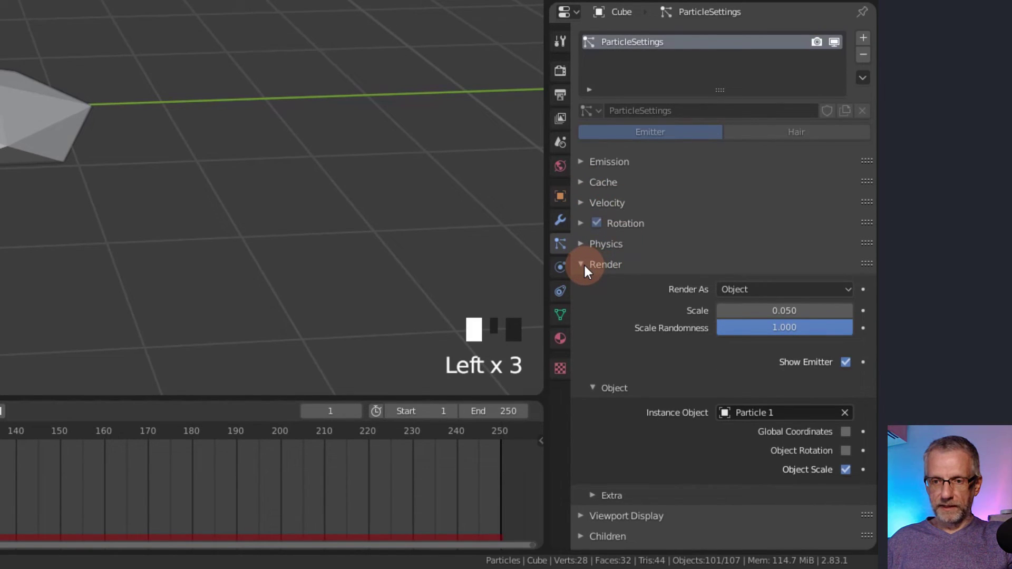
scroll(628, 280, "down", 4)
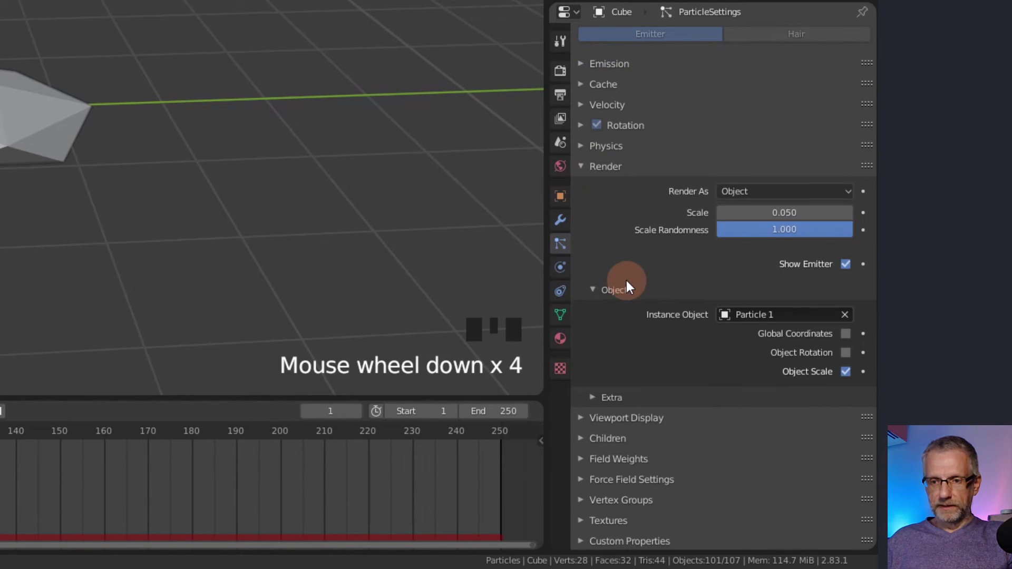
left_click(851, 193)
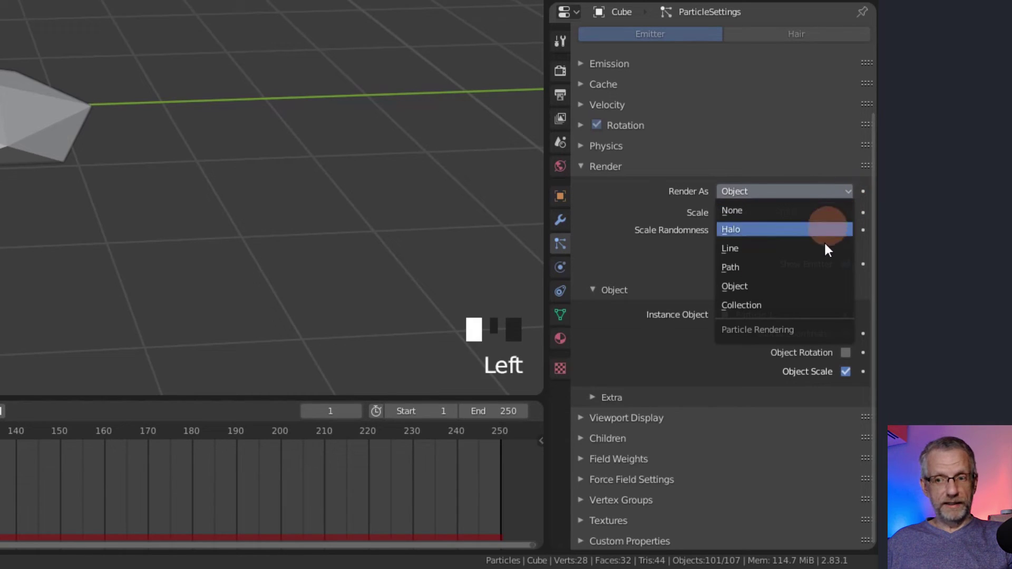
left_click(802, 309)
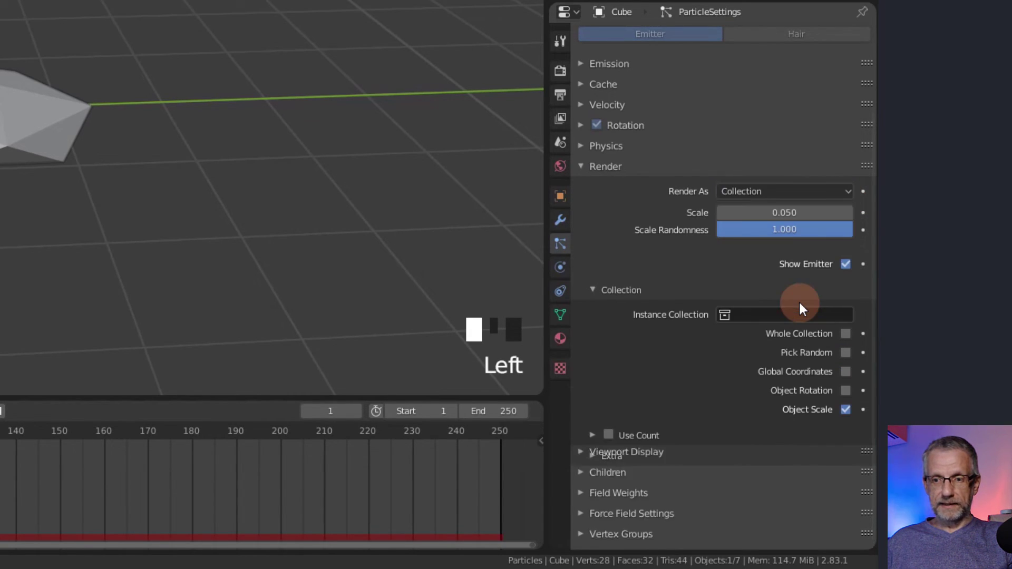
- Assign the Particles collection as the instance collection for the Cube's particle system
left_click(804, 316)
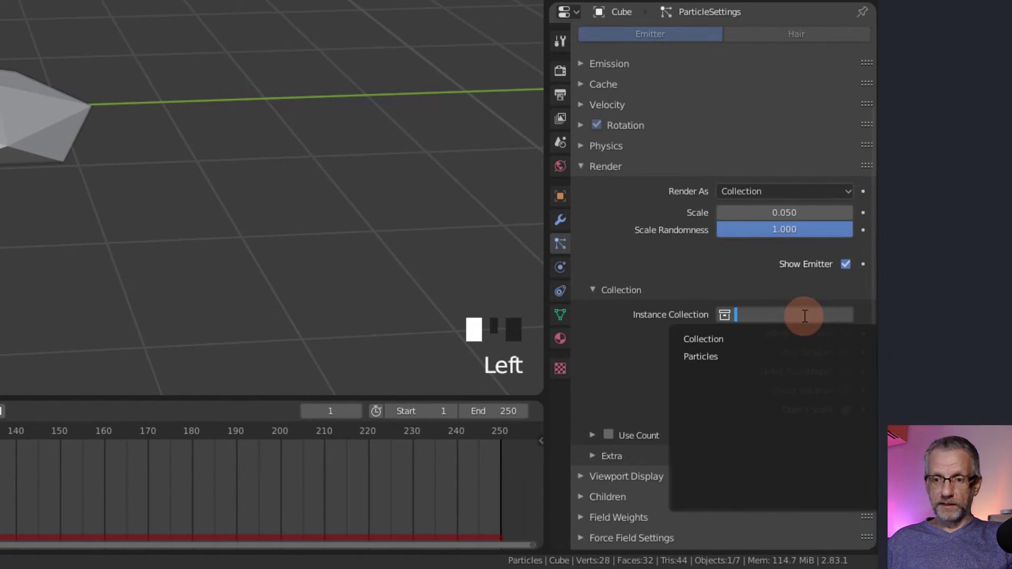
left_click(719, 359)
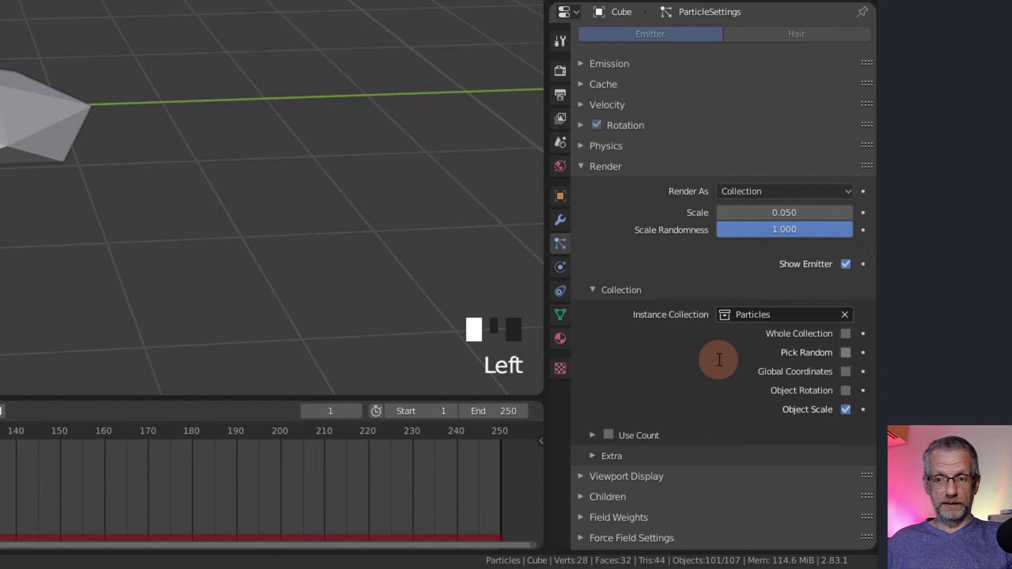
- Play the particle animation through the camera in rendered viewport shading with the overlays hidden
key("KP_0")
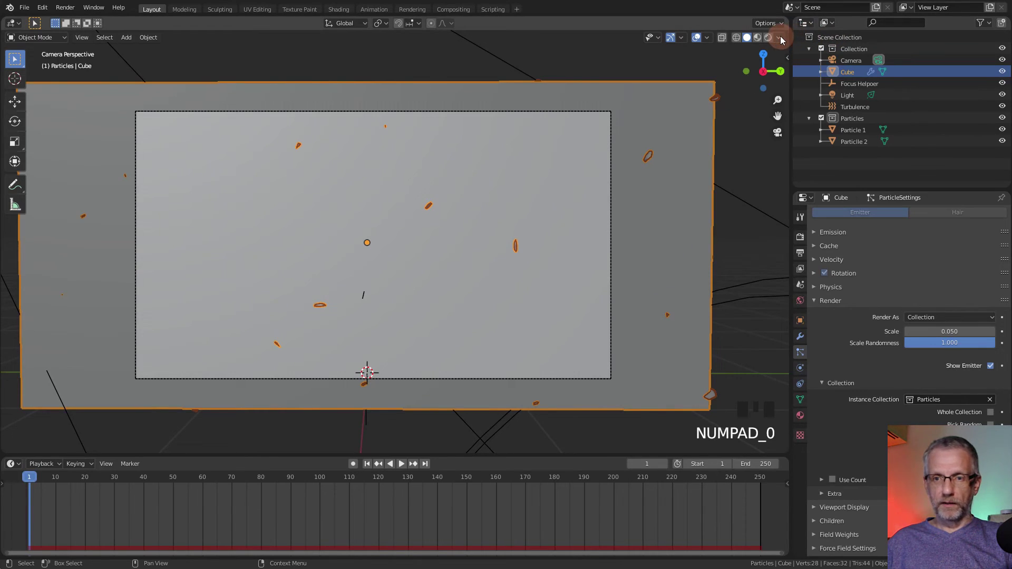
left_click(768, 37)
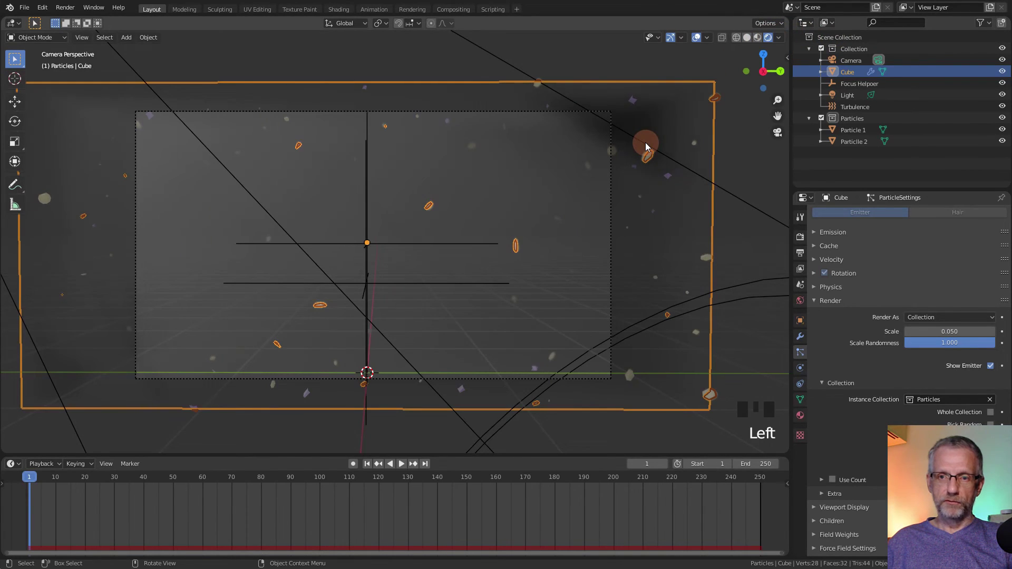
key("space")
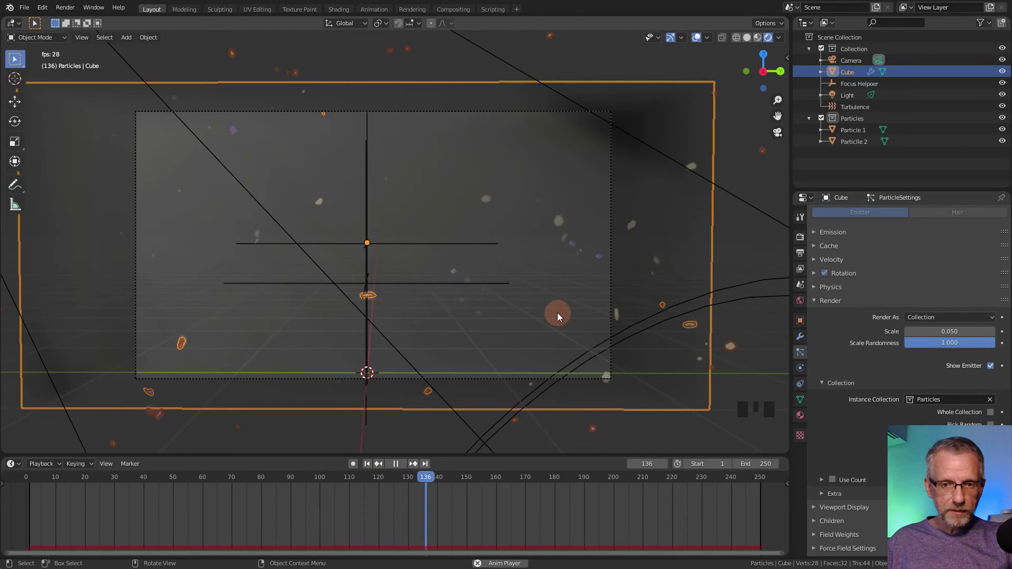
left_click(697, 37)
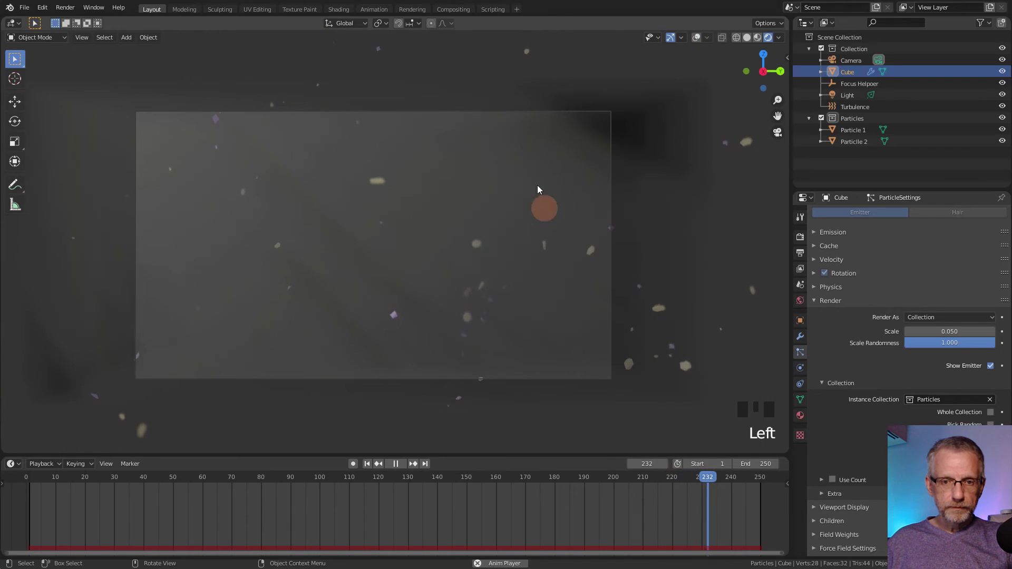